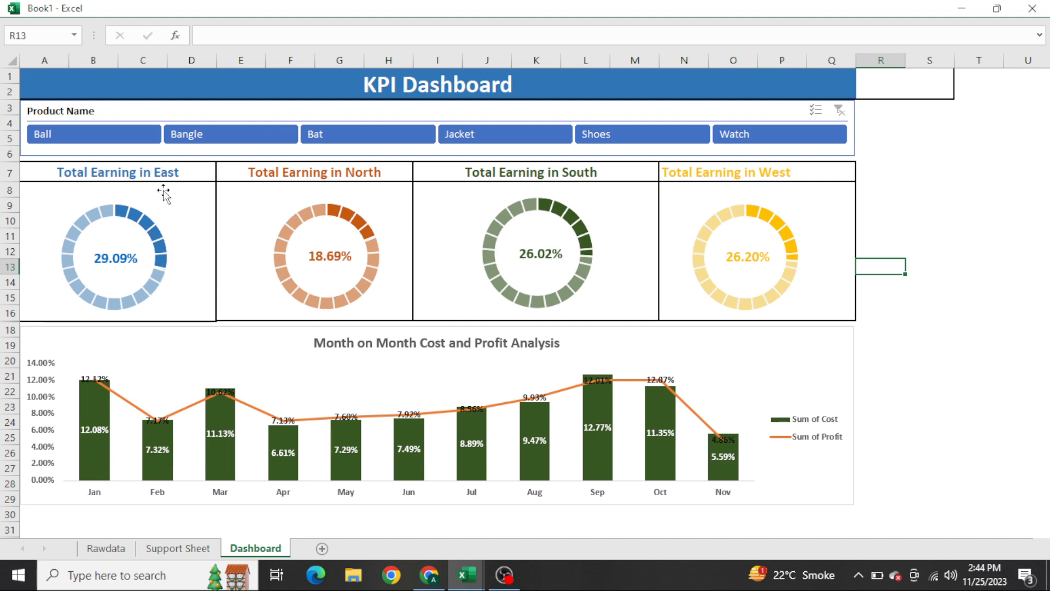
Filter the KPI dashboard to the product Ball, examine the zone and monthly charts, and clear the filter.
left_click(144, 178)
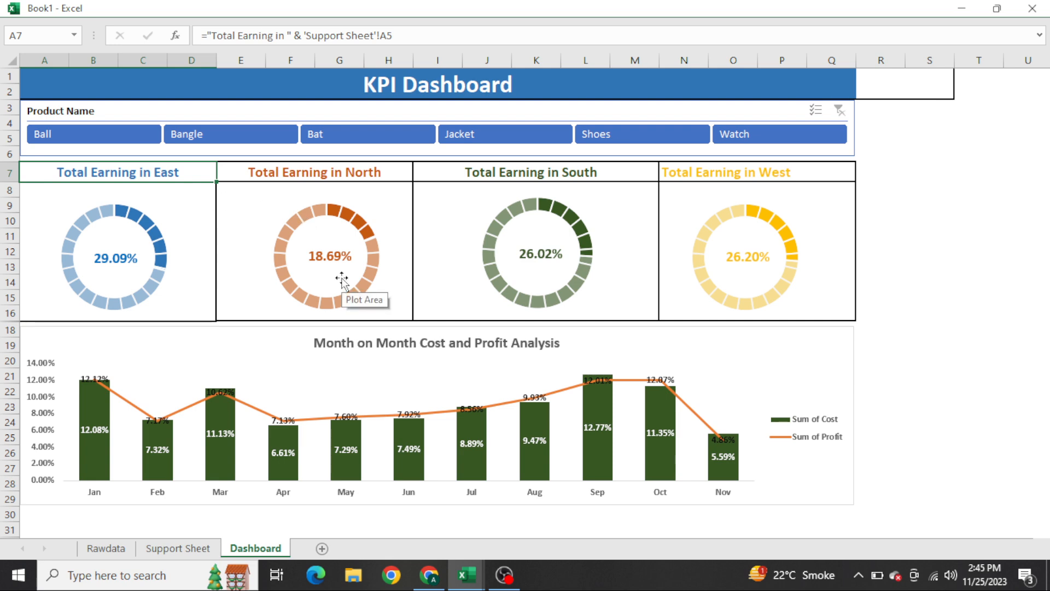
left_click(93, 138)
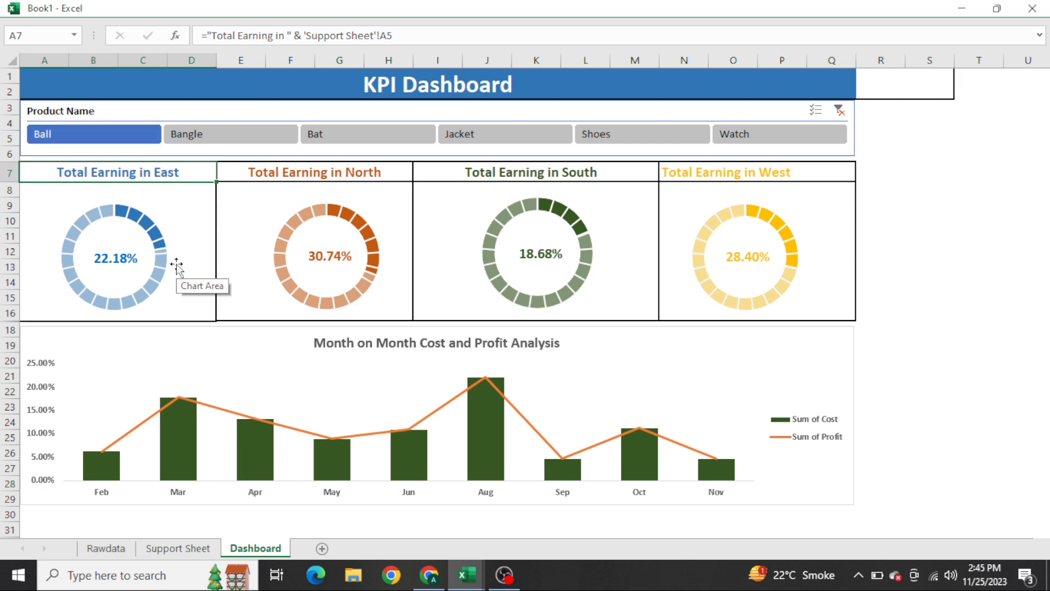
mouse_move(364, 264)
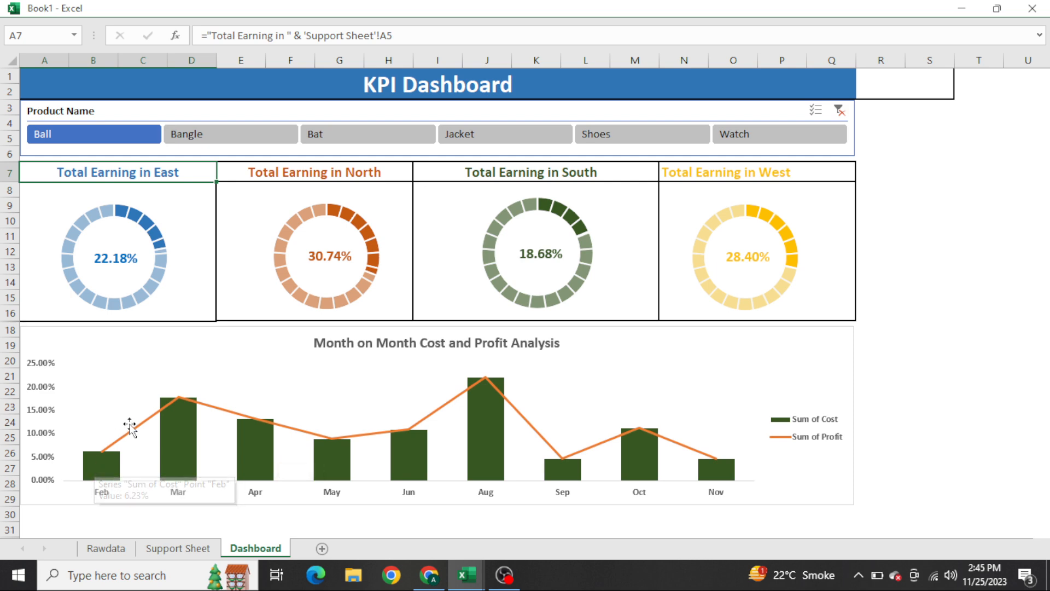
mouse_move(147, 424)
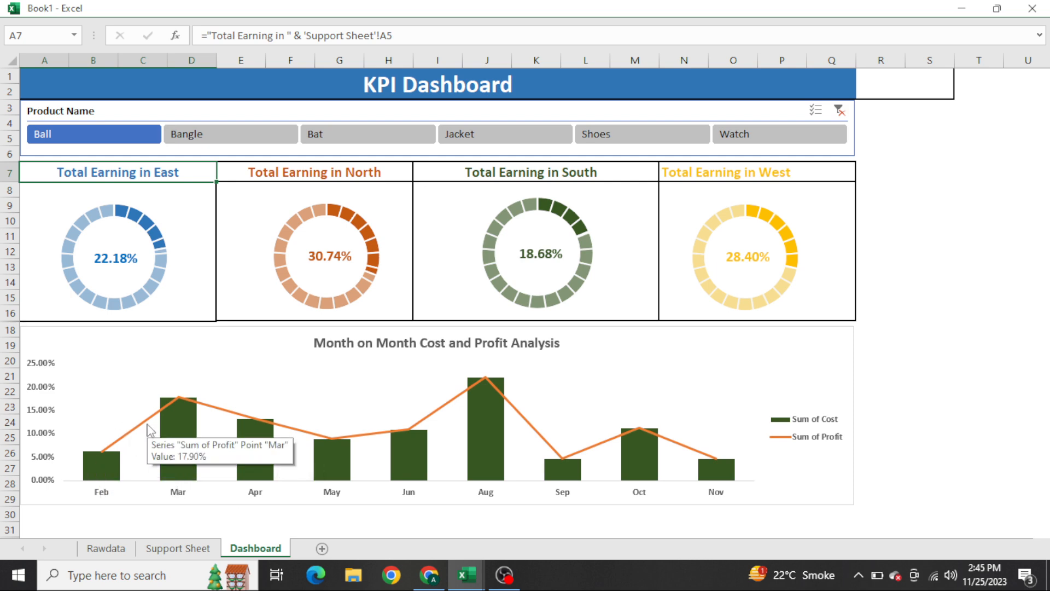
left_click(839, 111)
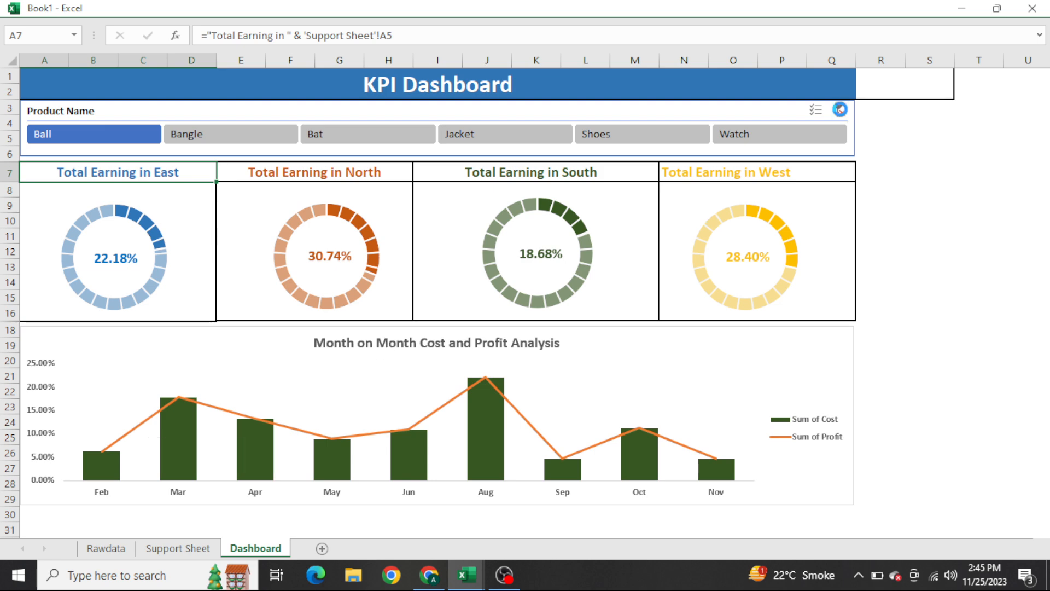
left_click(887, 202)
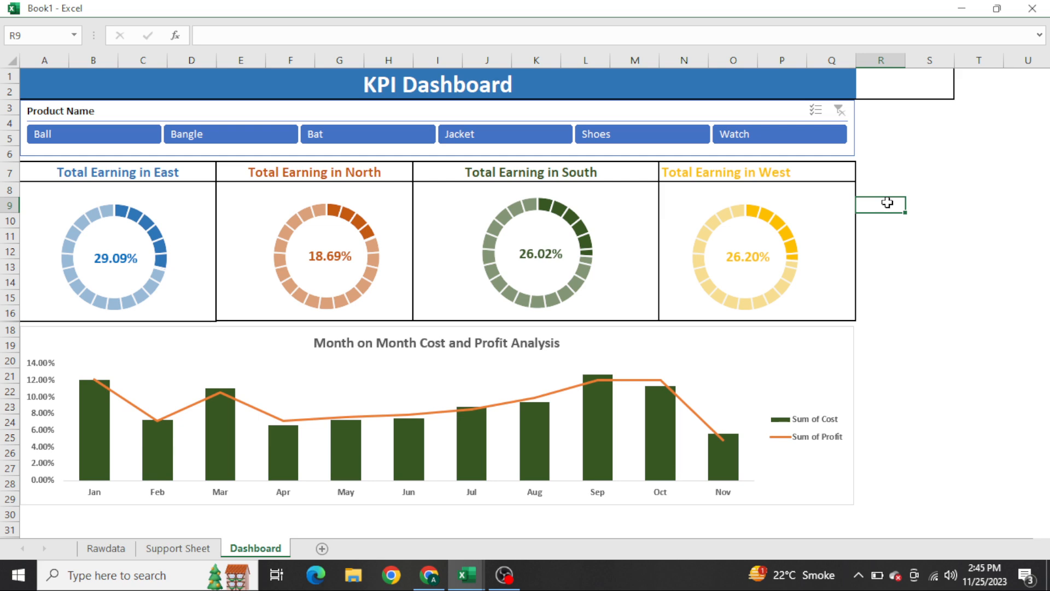
Go to the Rawdata sheet and restore the full ribbon display.
key("ctrl+Page_Up")
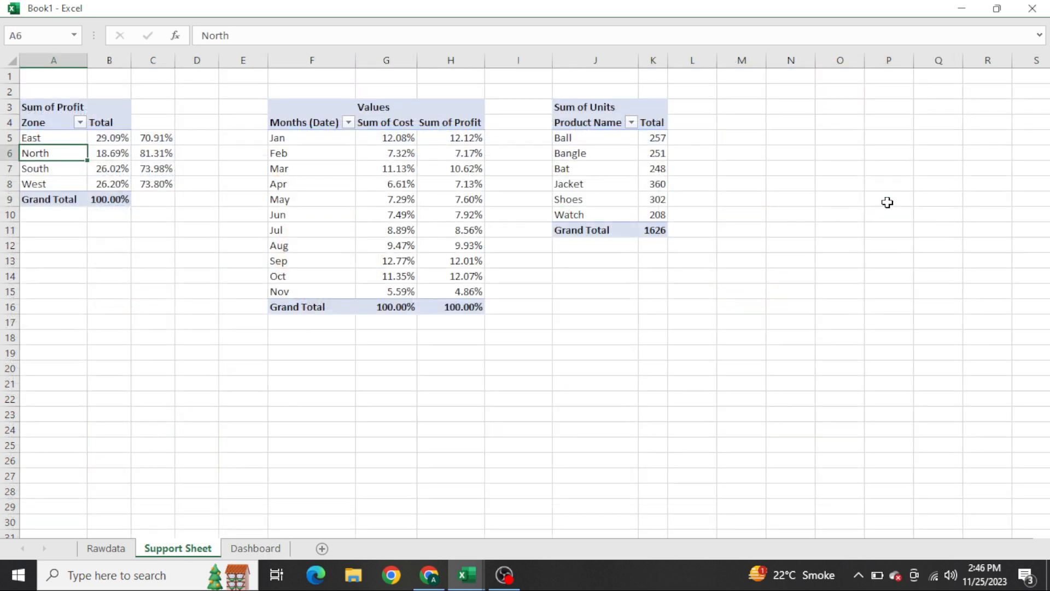
key("ctrl+Page_Up")
key("ctrl+shift+Right")
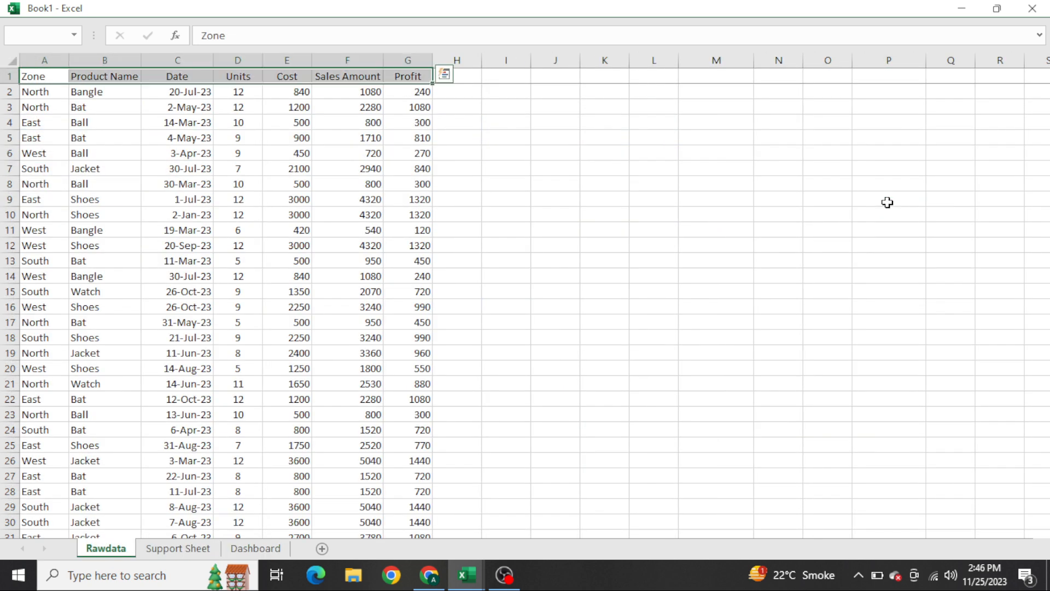
key("ctrl+Home")
key("Escape")
left_click(682, 342)
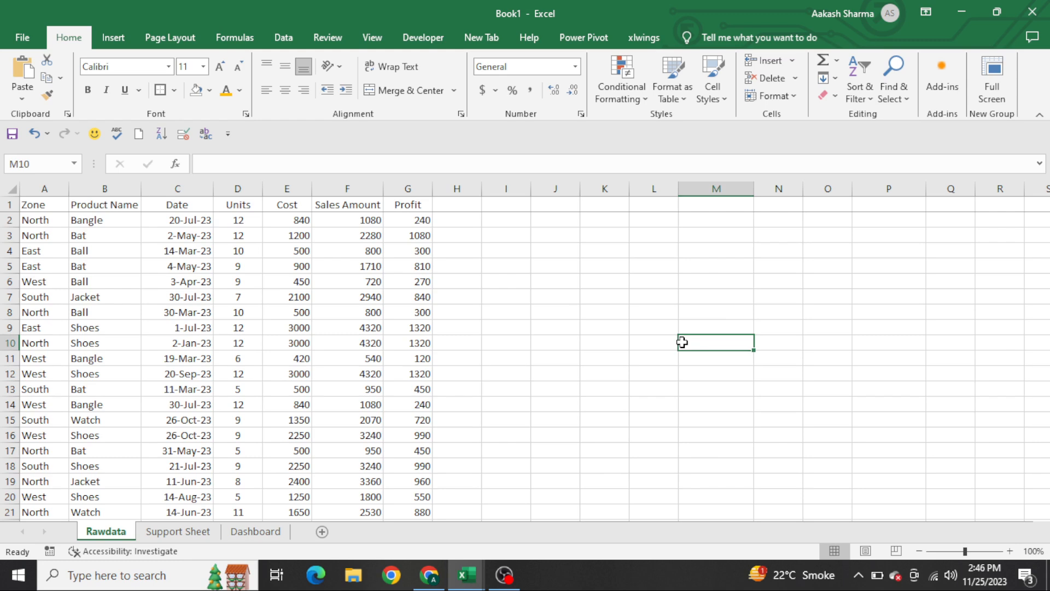
Hide the Support Sheet and Dashboard sheets together.
key("ctrl+Page_Down")
key("ctrl+shift+Page_Down")
key("alt+h")
key("o")
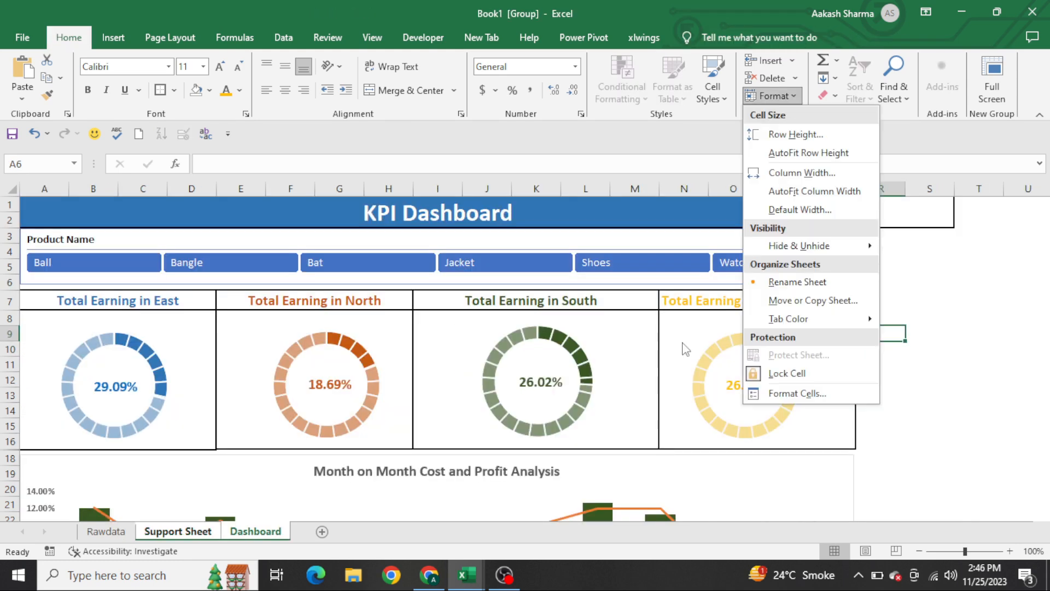
key("u")
key("s")
Create a PivotTable on a new worksheet from the entire Rawdata table, including its headers.
left_click(245, 353)
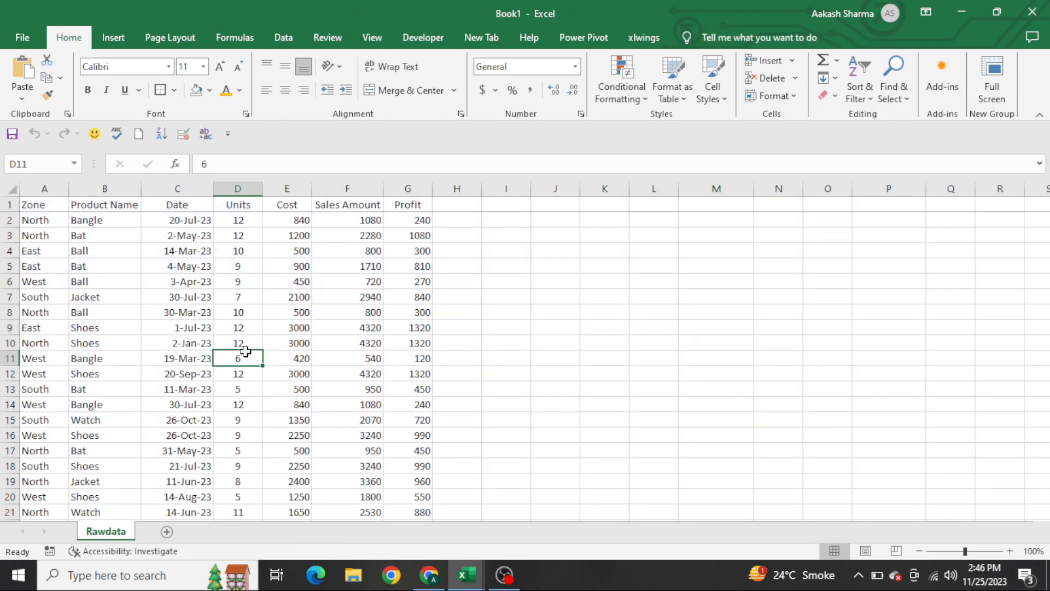
key("ctrl+Left")
key("ctrl+Up")
key("ctrl+shift+Down")
key("ctrl+shift+Right")
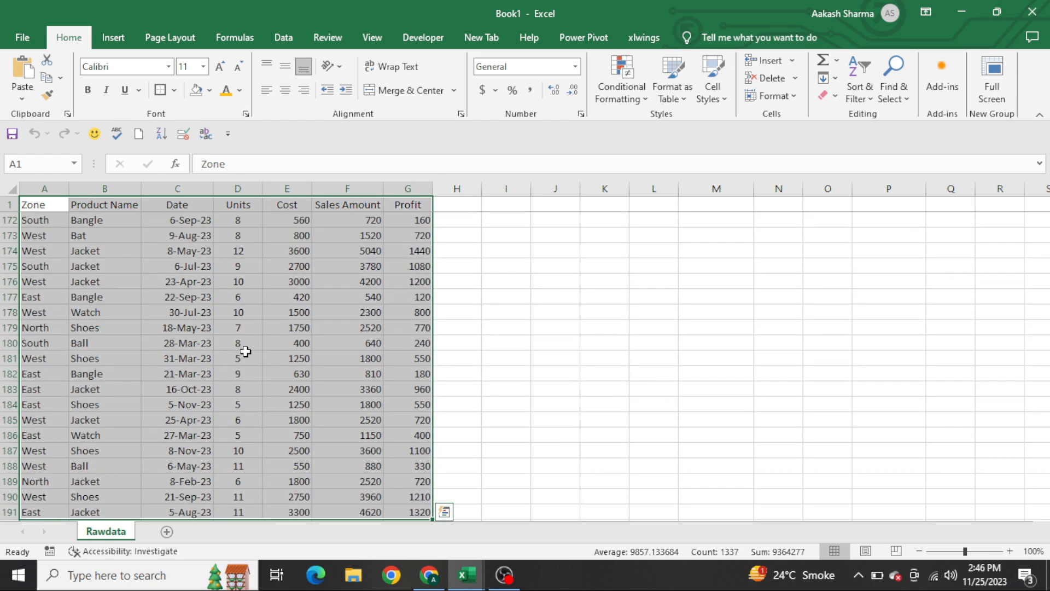
key("alt+n")
key("v")
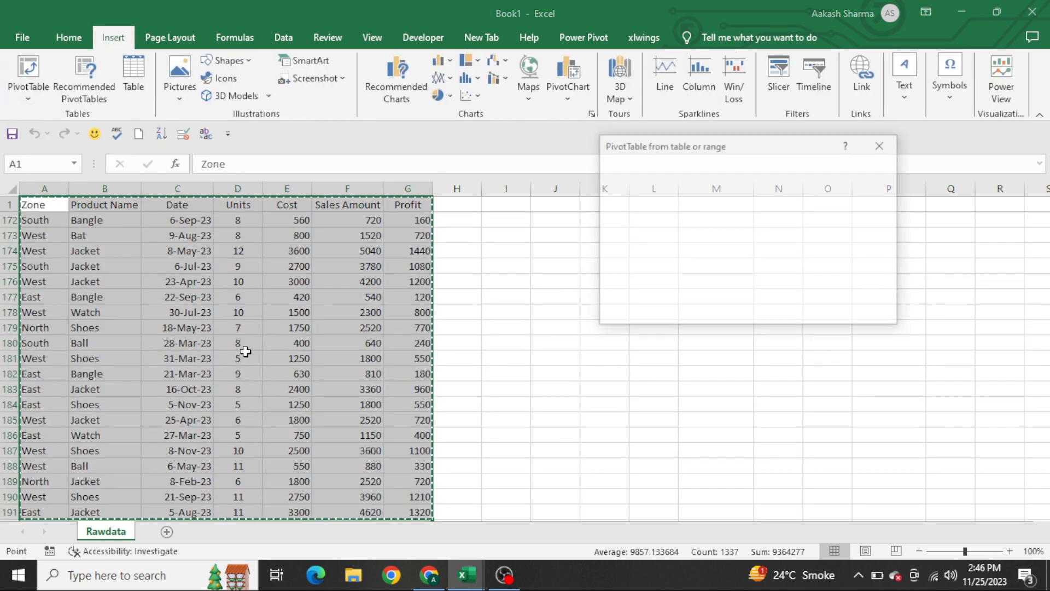
key("Return")
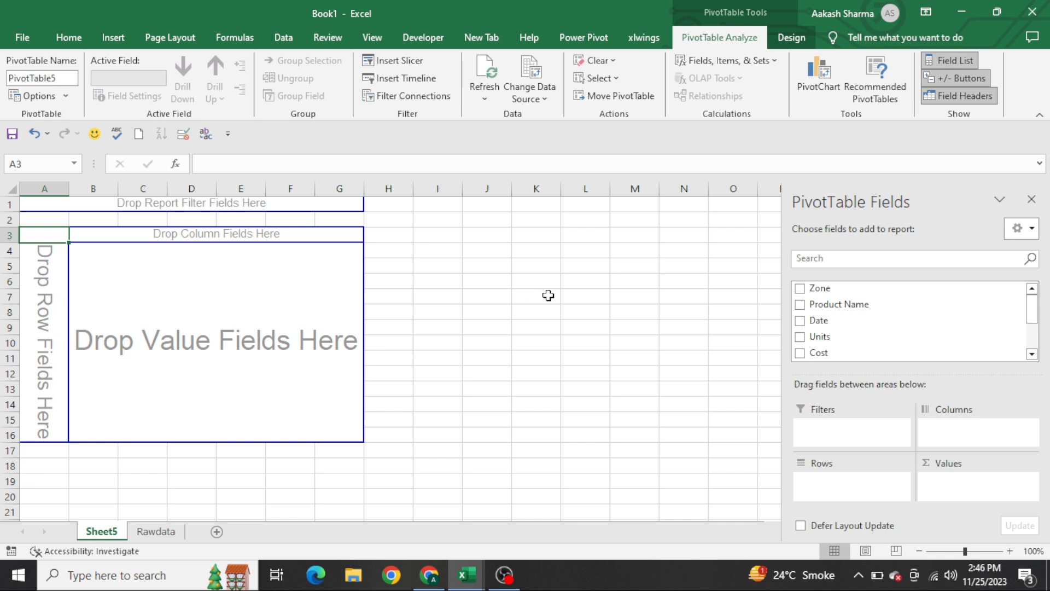
Set up the pivot table with Zone as rows and Sales Amount as values.
left_click_drag(824, 288, 842, 492)
scroll(863, 320, "down", 2)
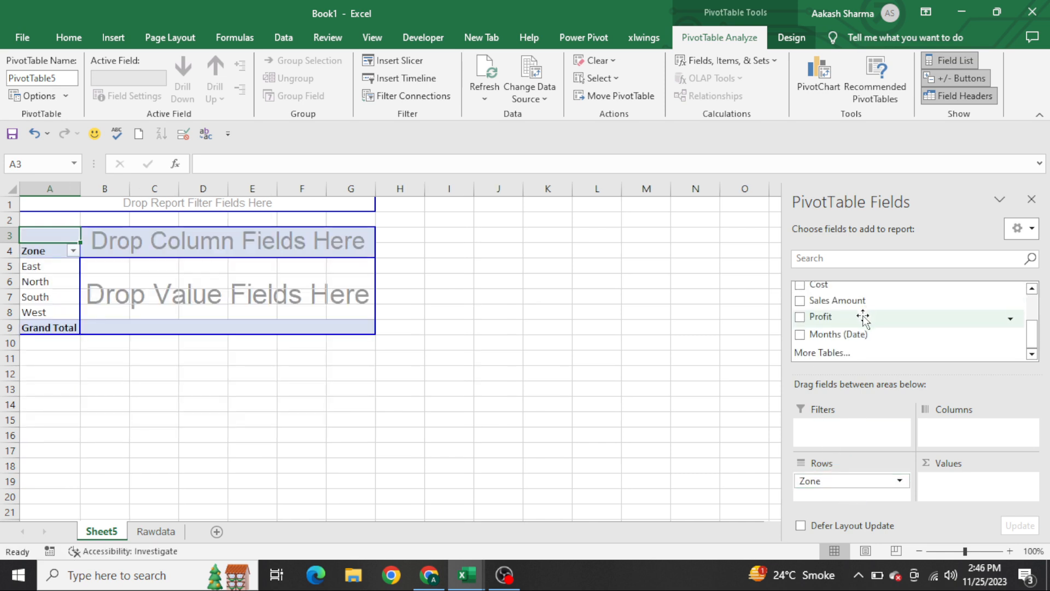
left_click_drag(834, 310, 977, 488)
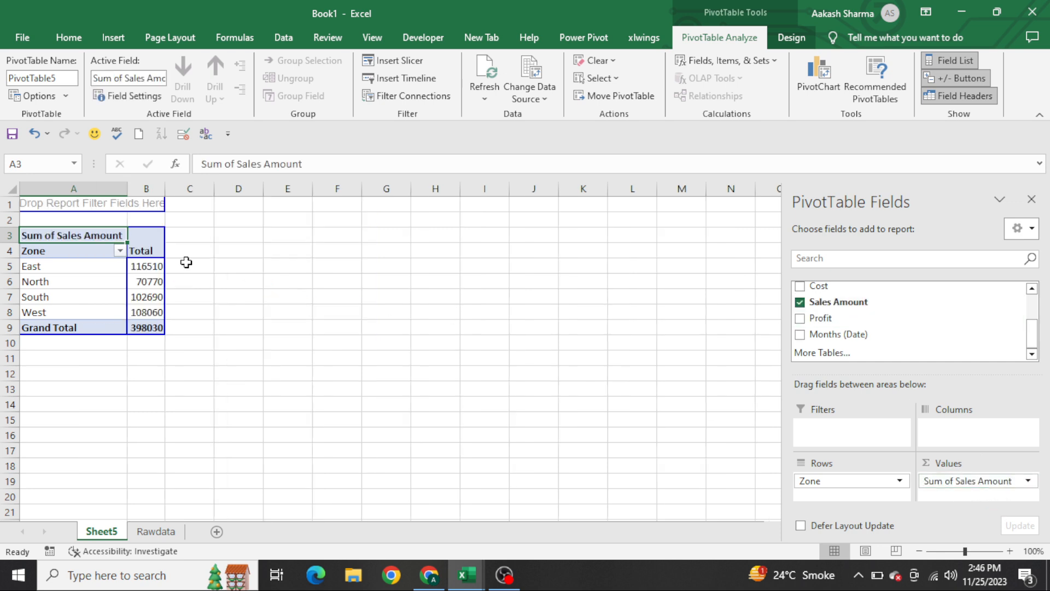
Show the Sum of Sales Amount values as % of Column Total.
right_click(140, 269)
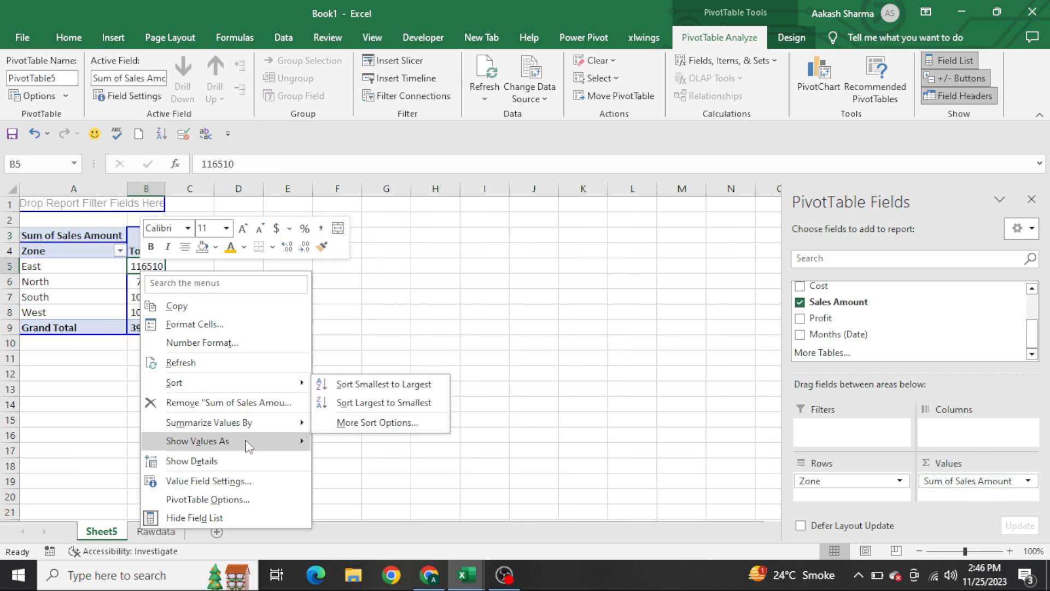
mouse_move(266, 449)
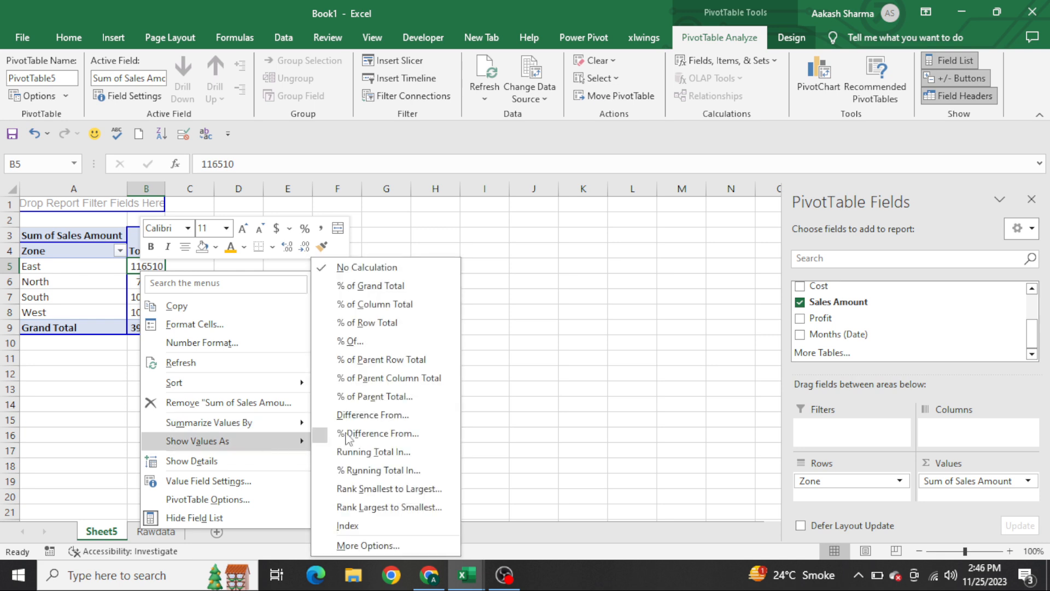
left_click(386, 301)
Enter the formula =100%-B5 in C5, beside the East zone's percentage.
left_click(216, 266)
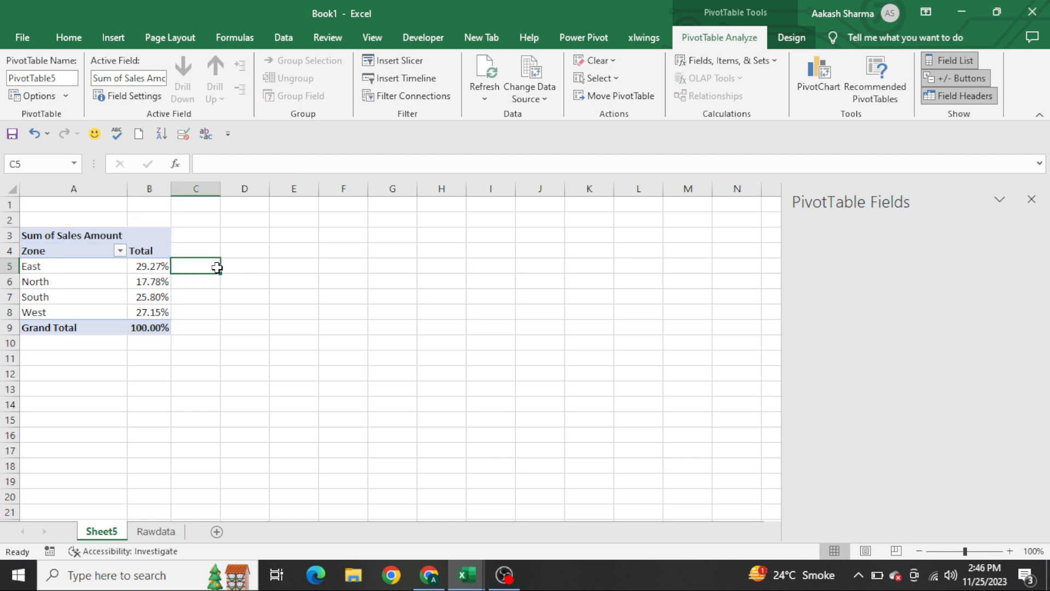
key("Left")
key("Left")
key("shift+Right")
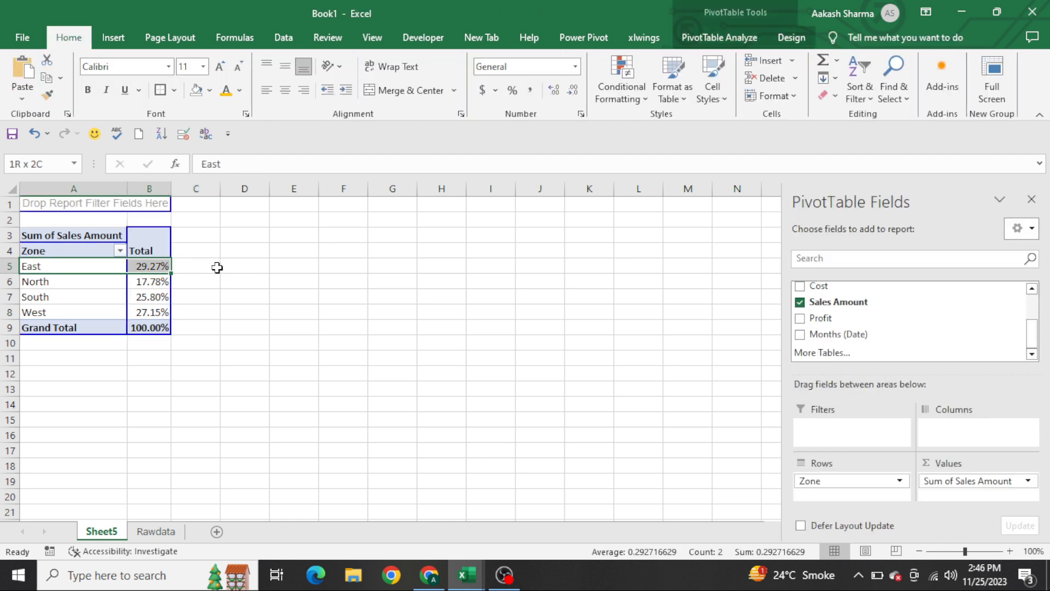
key("shift+Left")
key("Right")
key("Right")
type("=")
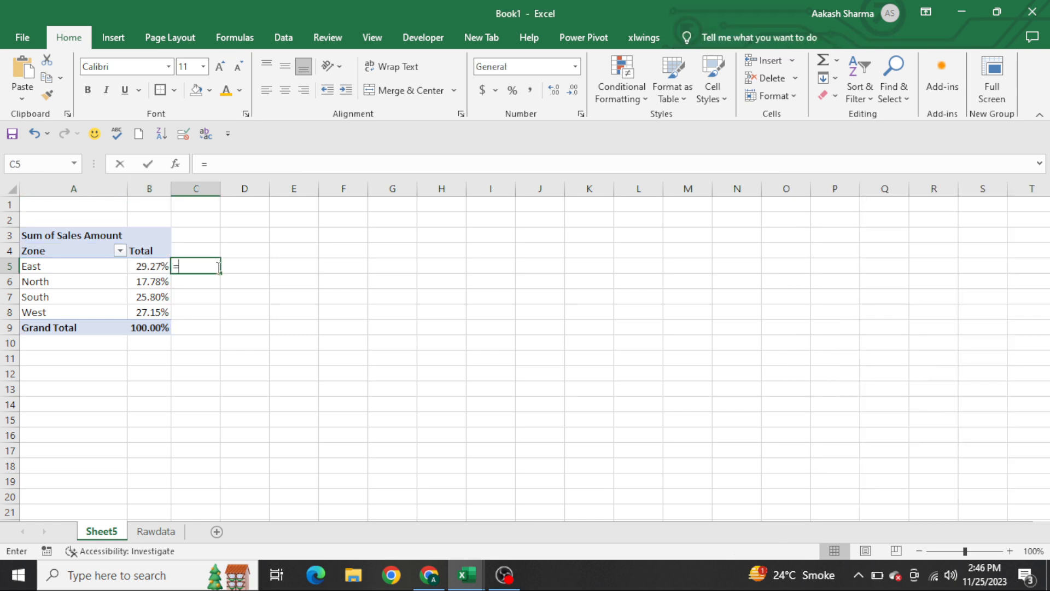
key("Left")
key("Escape")
type("=100%-")
key("Left")
key("Return")
Fill the C5 formula down to C8 for the North, South and West zones.
key("Left")
key("ctrl+Down")
key("Right")
key("Up")
key("ctrl+shift+Up")
key("ctrl+d")
key("ctrl+Up")
Format the percentages in C5:C8 with one decimal place and autofit the column width.
key("ctrl+shift+Down")
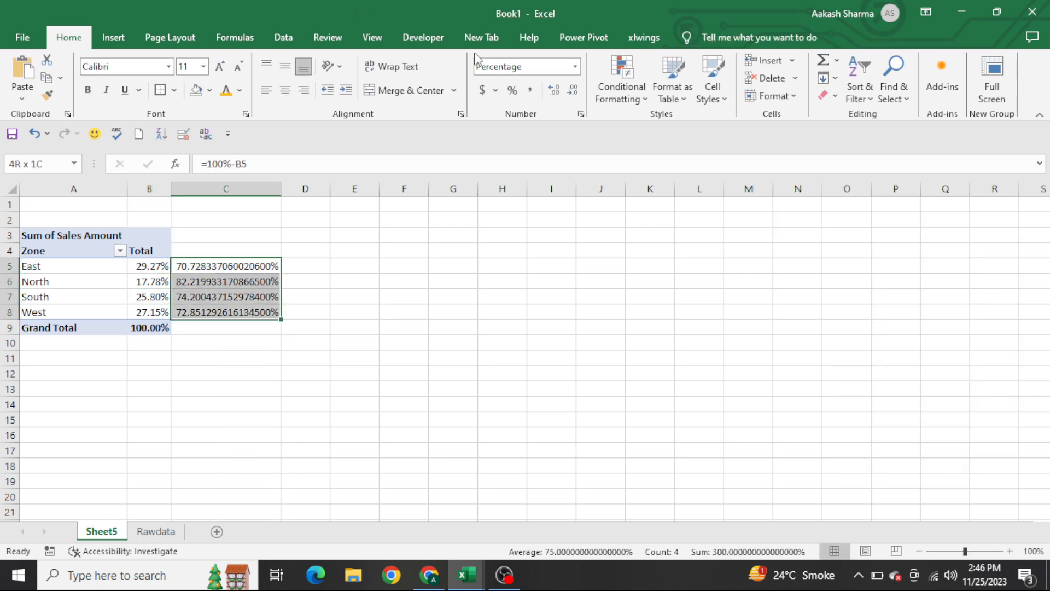
left_click(555, 91)
left_click(554, 91)
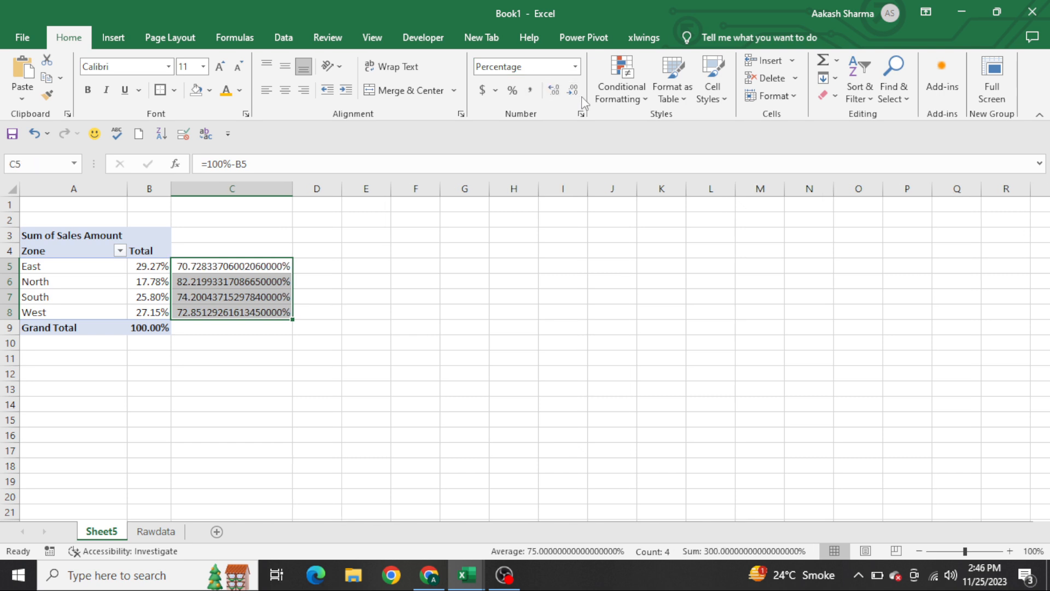
left_click(573, 96)
left_click(573, 95)
left_click(573, 95)
left_click(573, 95)
left_click(573, 95)
left_click(573, 95)
left_click(573, 95)
left_click(573, 95)
left_click(573, 95)
left_click(574, 95)
left_click(573, 95)
left_click(573, 95)
left_click(573, 95)
left_click(573, 95)
left_click(573, 95)
left_click(573, 95)
key("alt+h")
key("o")
key("i")
key("Left")
key("Left")
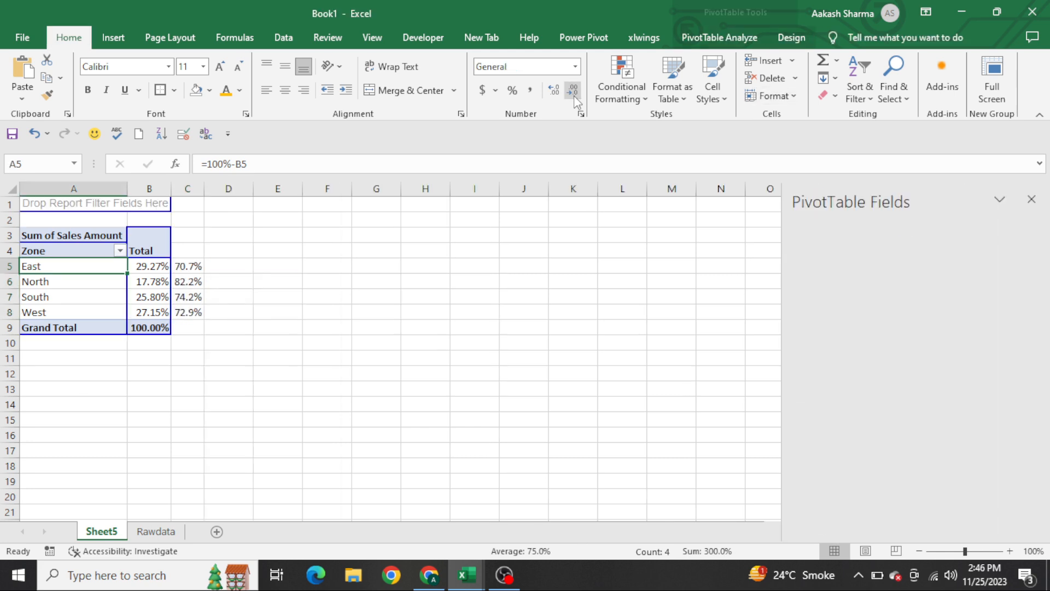
key("Right")
key("Right")
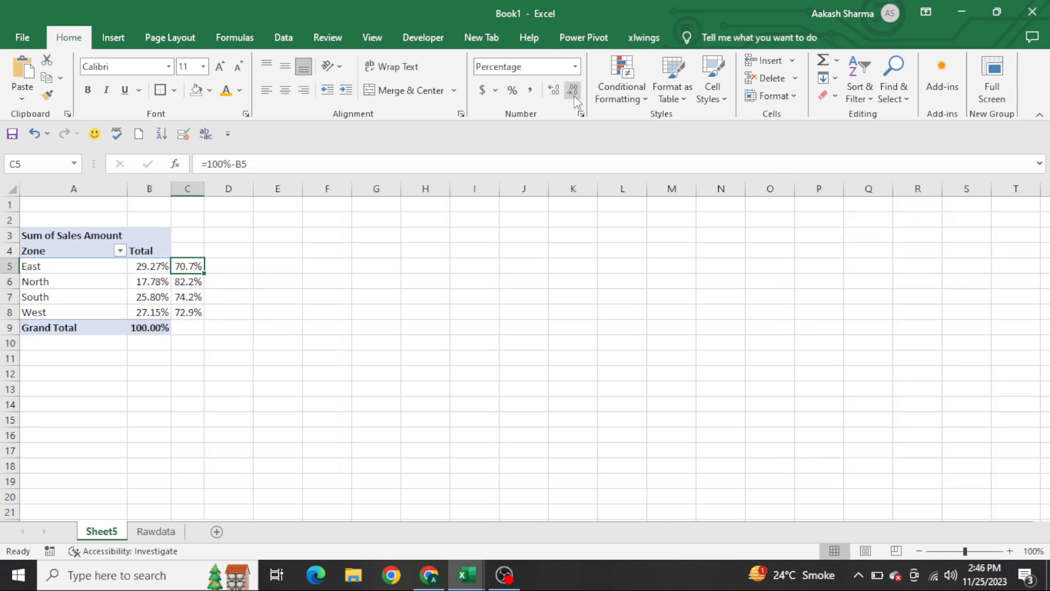
key("shift+Up")
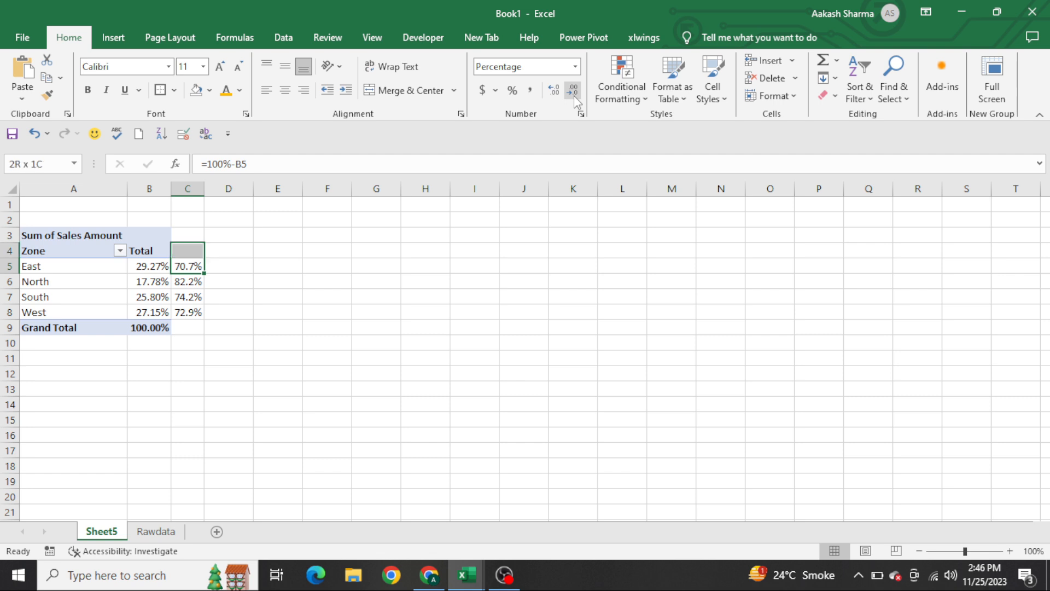
key("Left")
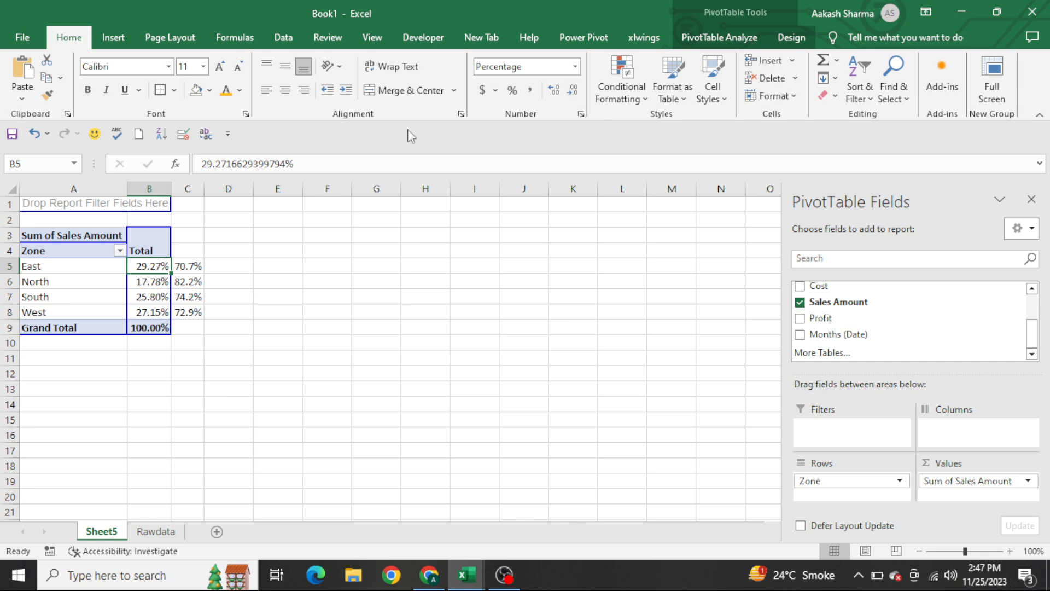
Copy the whole zone pivot table (A3:B9) and paste the copy at F3.
left_click(273, 295)
key("ctrl+Up")
key("ctrl+Left")
key("ctrl+Down")
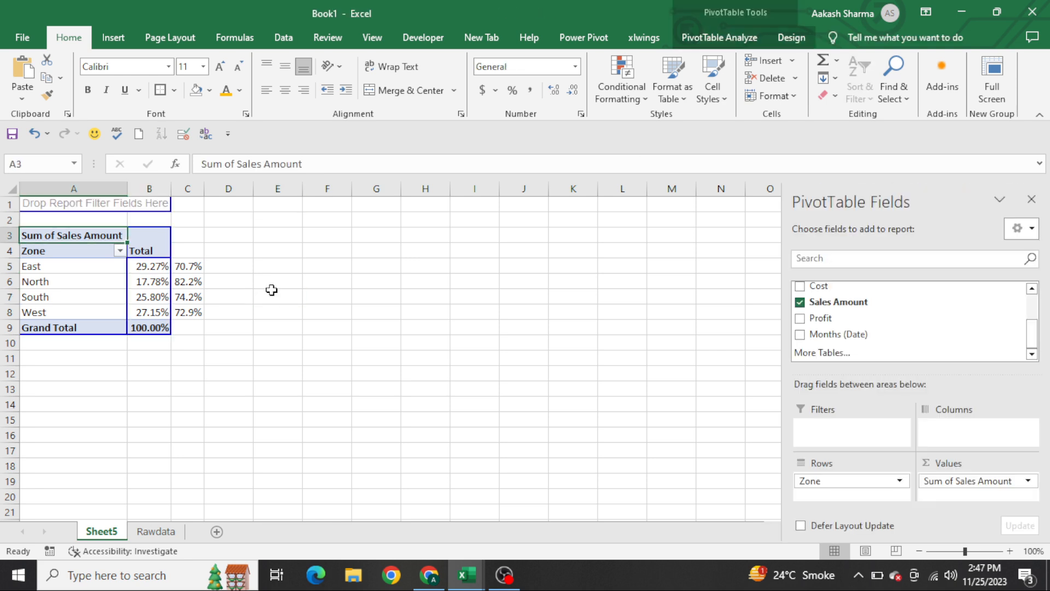
key("ctrl+shift+Down")
key("shift+Right")
key("ctrl+c")
key("Right")
key("Right")
key("Right")
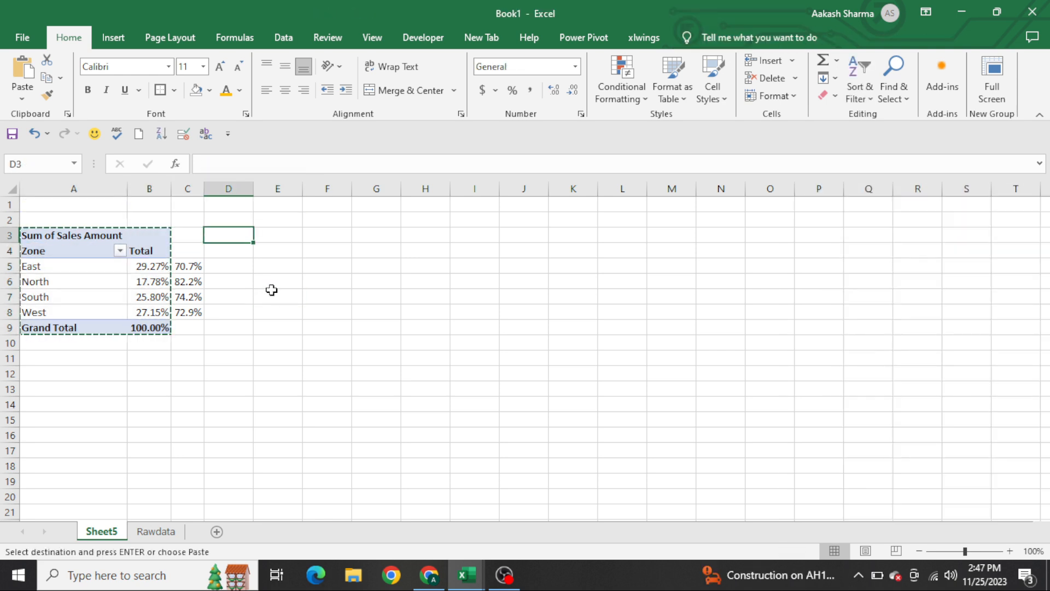
key("Right")
key("Right")
key("ctrl+v")
key("Escape")
In the copied pivot table, replace Zone with Months (Date) as rows and add Cost to the values.
key("Right")
key("Down")
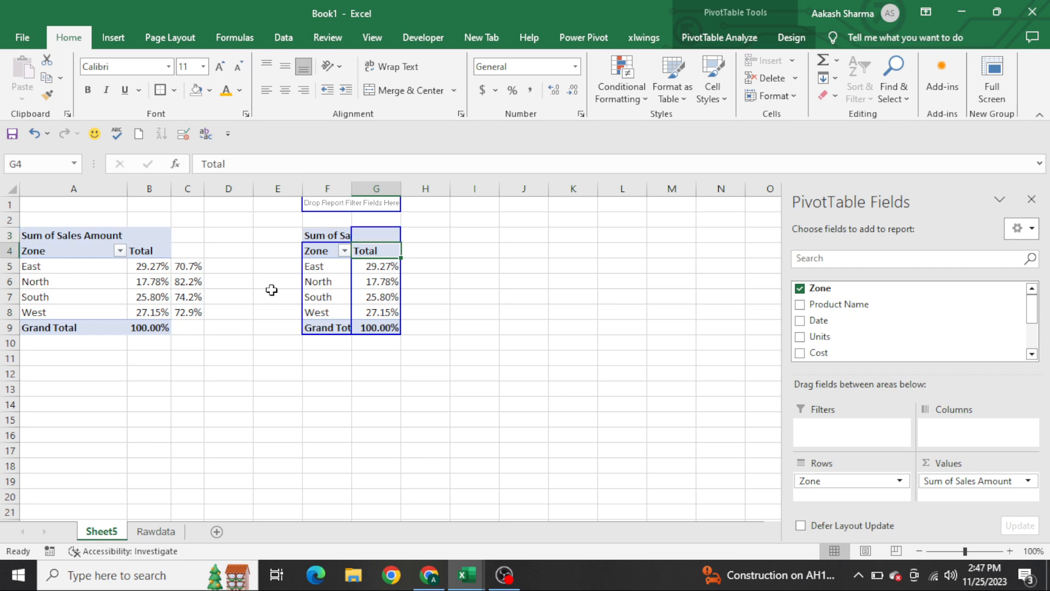
left_click_drag(905, 484, 614, 373)
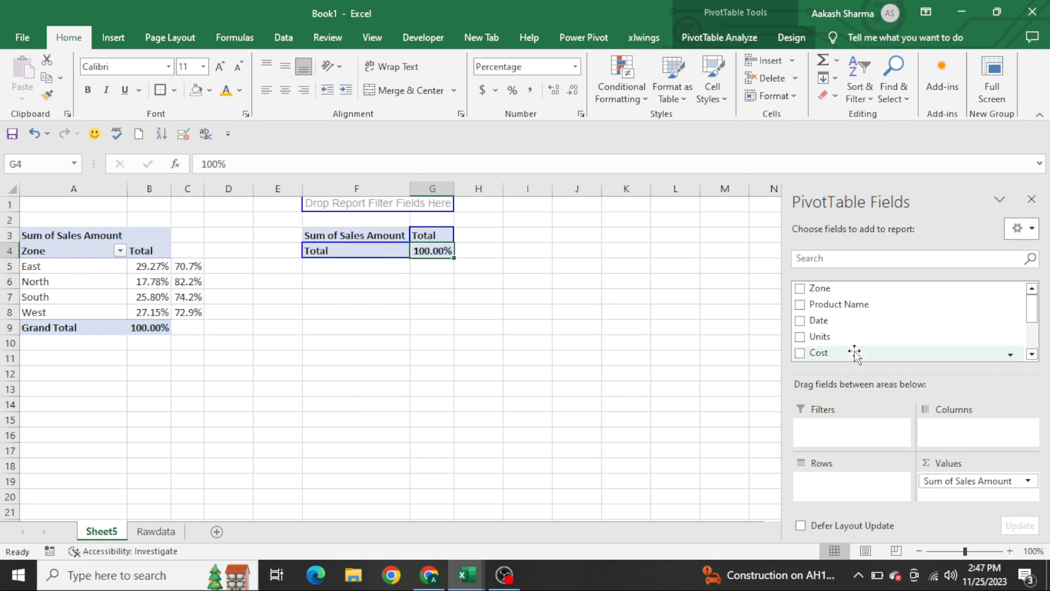
left_click_drag(854, 353, 973, 480)
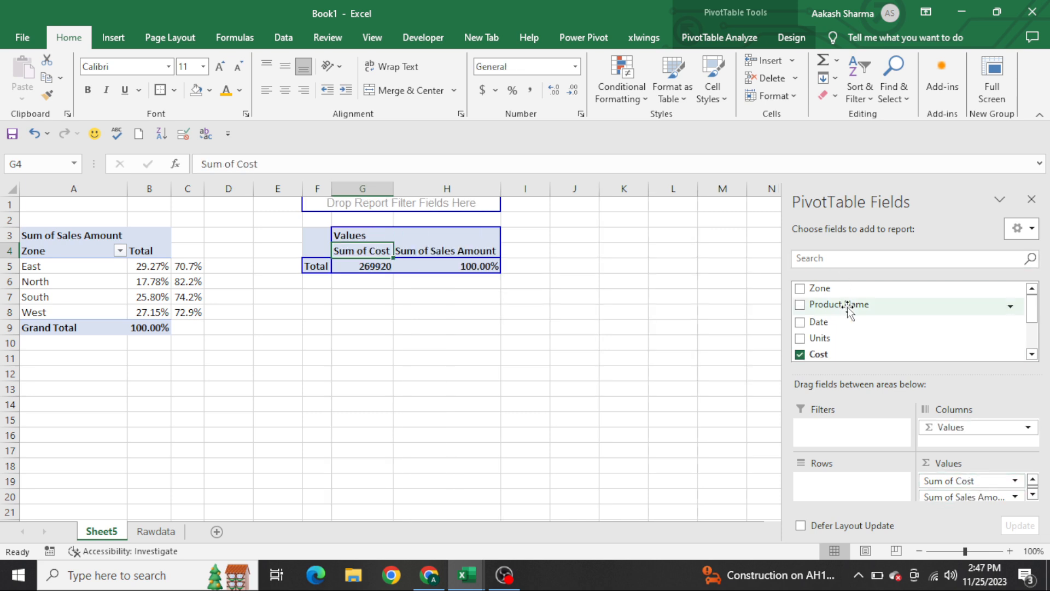
scroll(845, 322, "down", 2)
scroll(856, 320, "up", 1)
scroll(859, 320, "down", 1)
left_click_drag(842, 335, 862, 499)
left_click(359, 311)
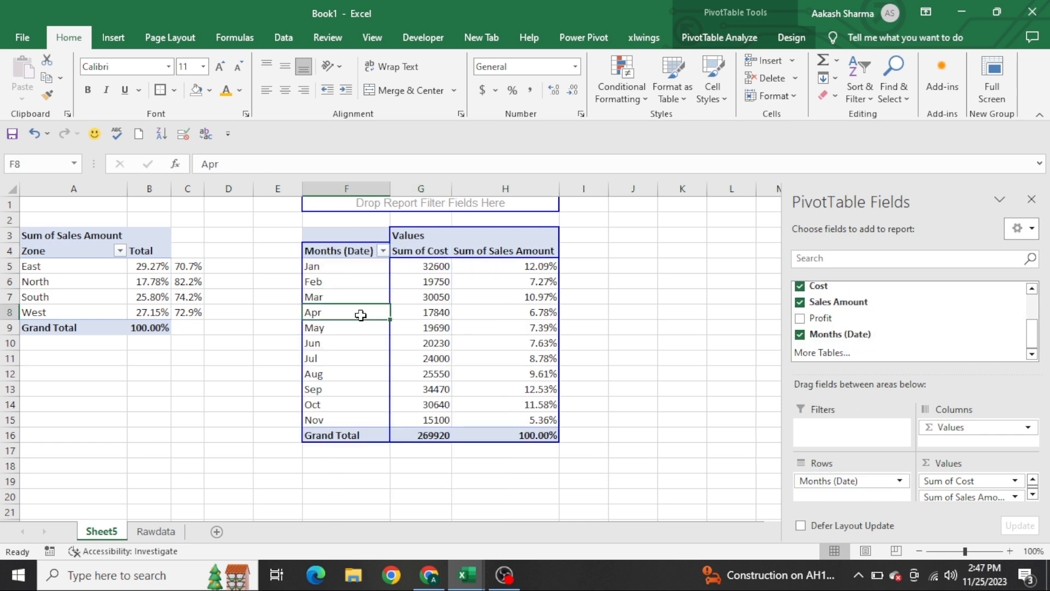
Show the Sum of Sales Amount values in the monthly pivot table with No Calculation.
right_click(422, 282)
left_click(613, 293)
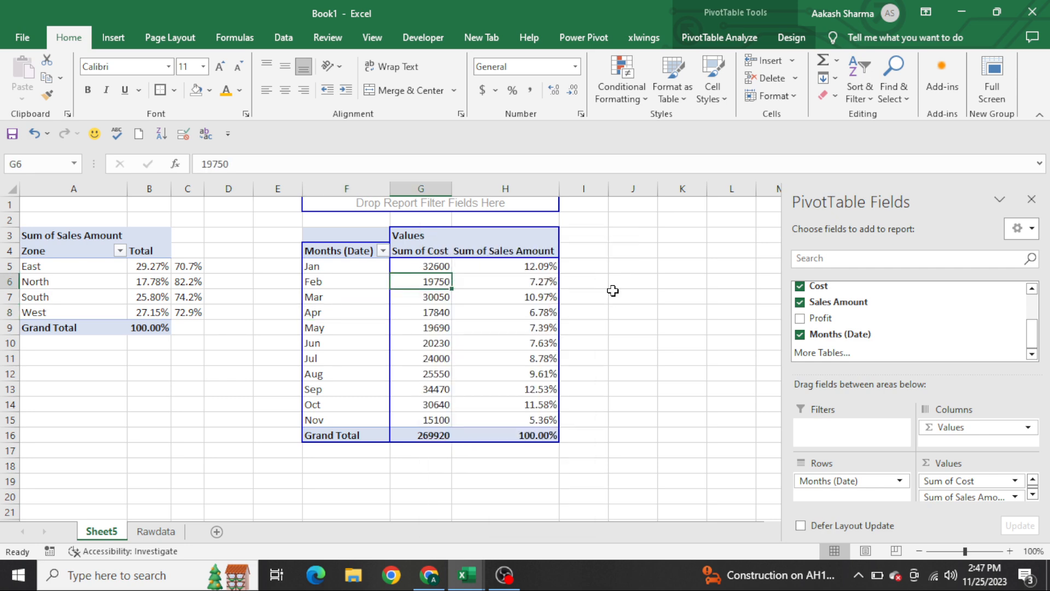
right_click(549, 283)
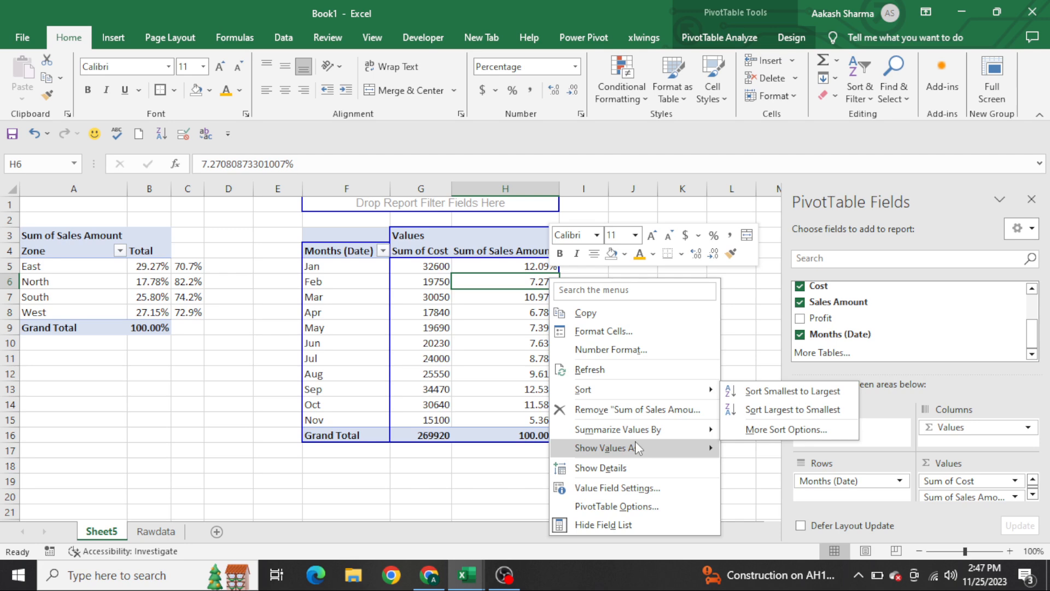
mouse_move(635, 444)
left_click(795, 268)
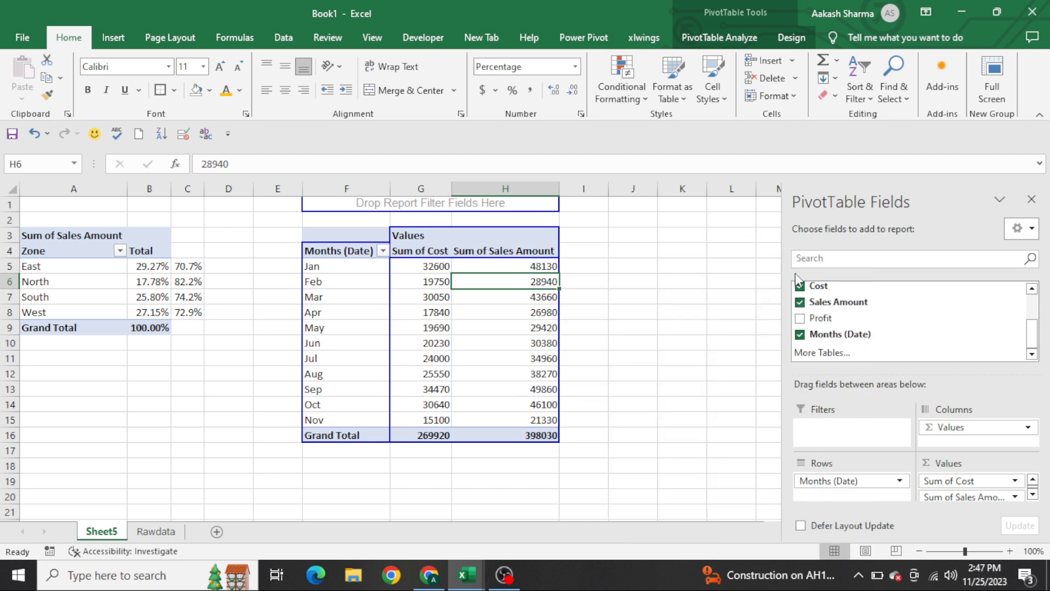
left_click(640, 286)
key("ctrl+Home")
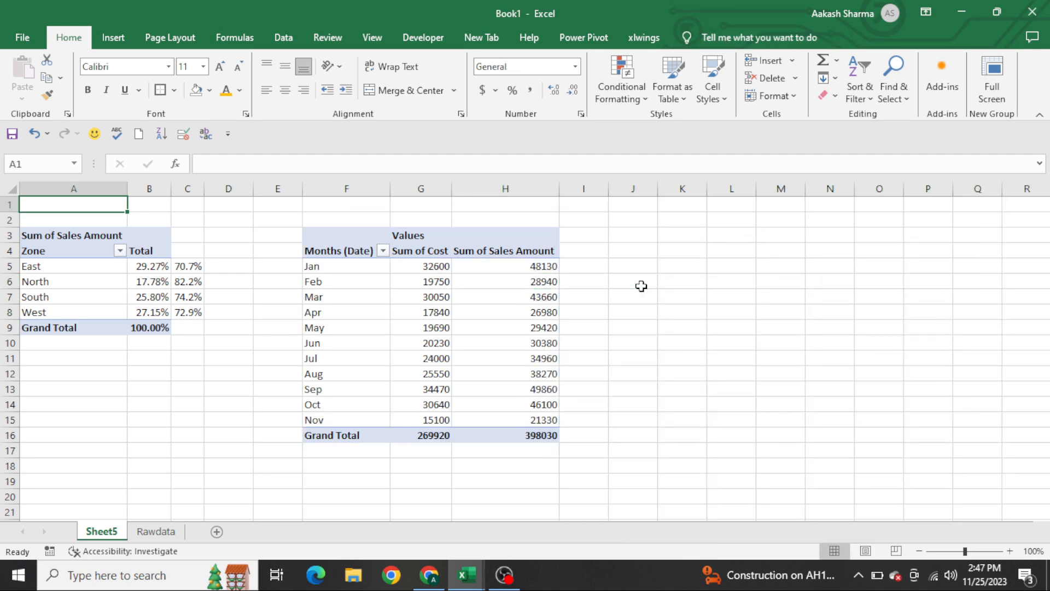
key("ctrl+Page_Down")
key("ctrl+Page_Up")
Show both Sum of Sales Amount and Sum of Cost in the monthly pivot table as % of Grand Total.
right_click(519, 279)
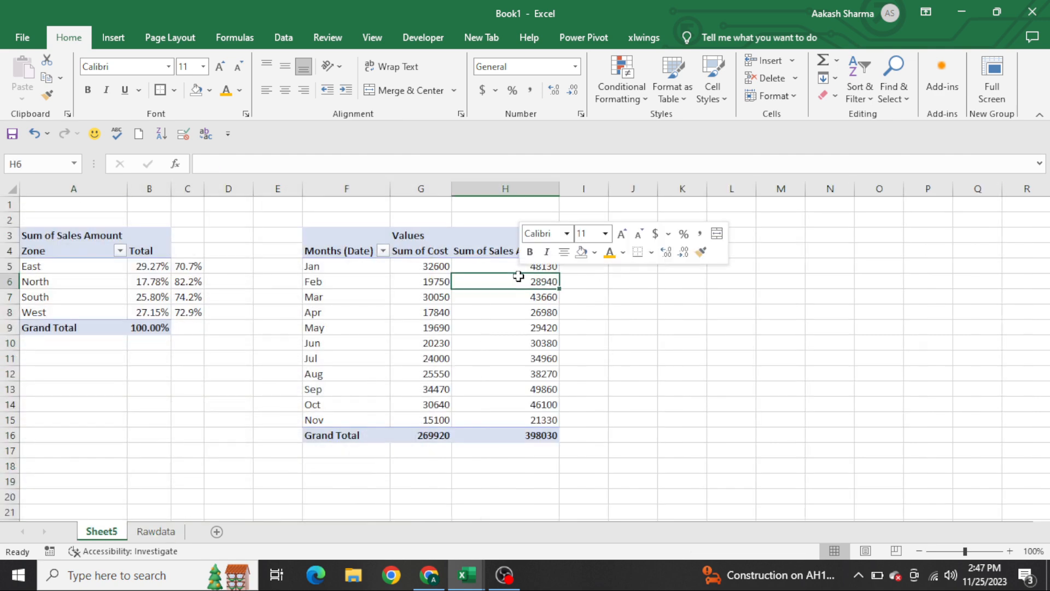
mouse_move(613, 447)
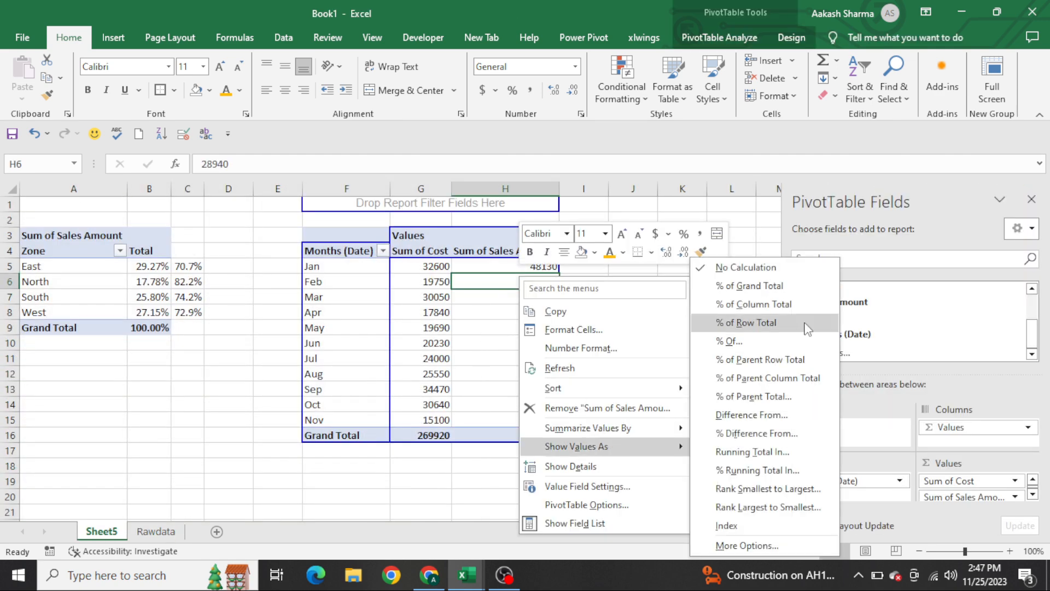
left_click(749, 293)
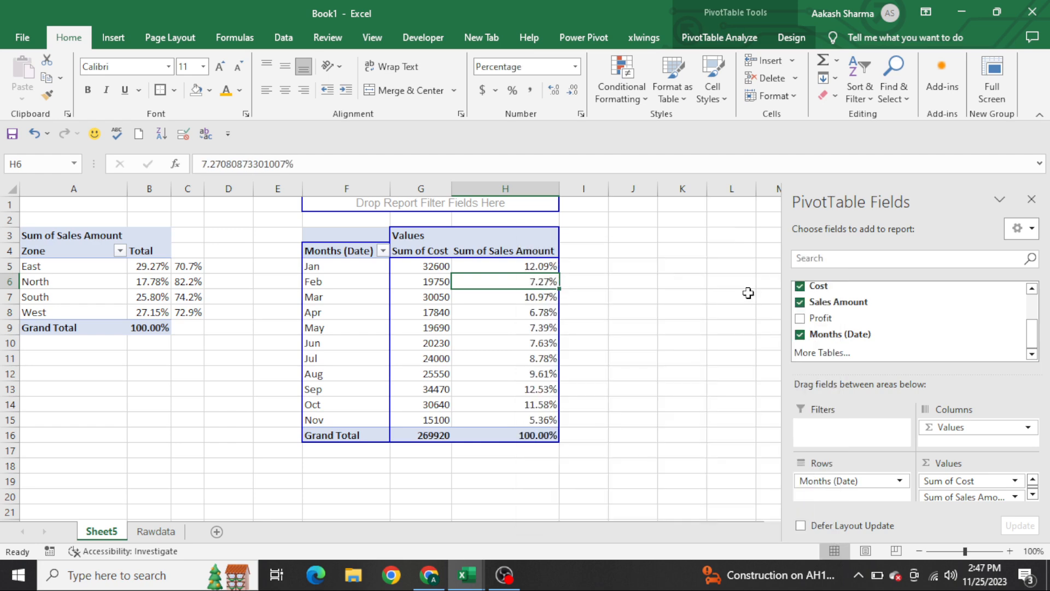
right_click(424, 299)
mouse_move(516, 468)
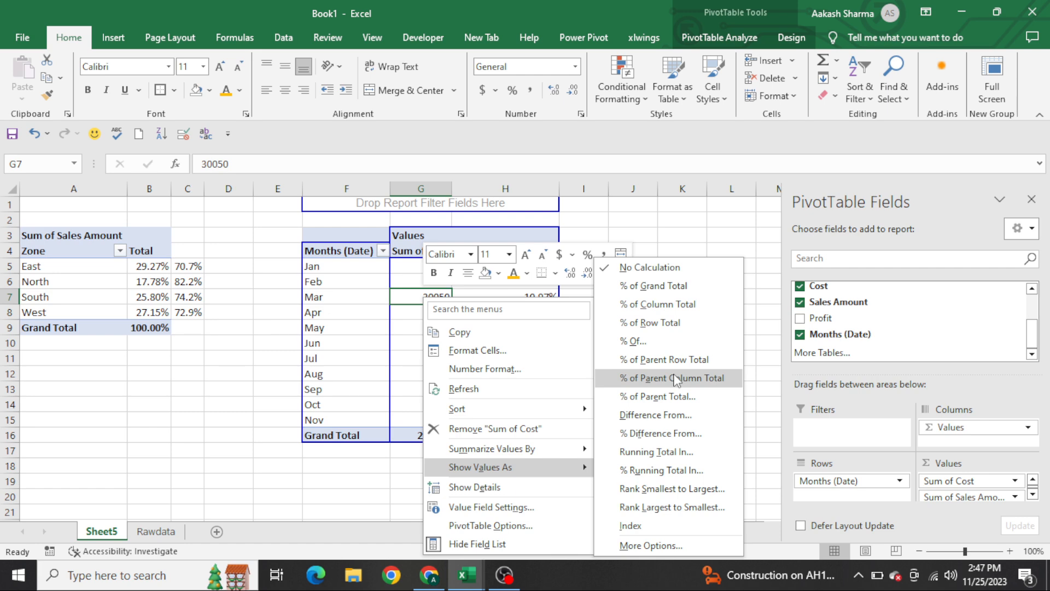
left_click(667, 291)
left_click(282, 267)
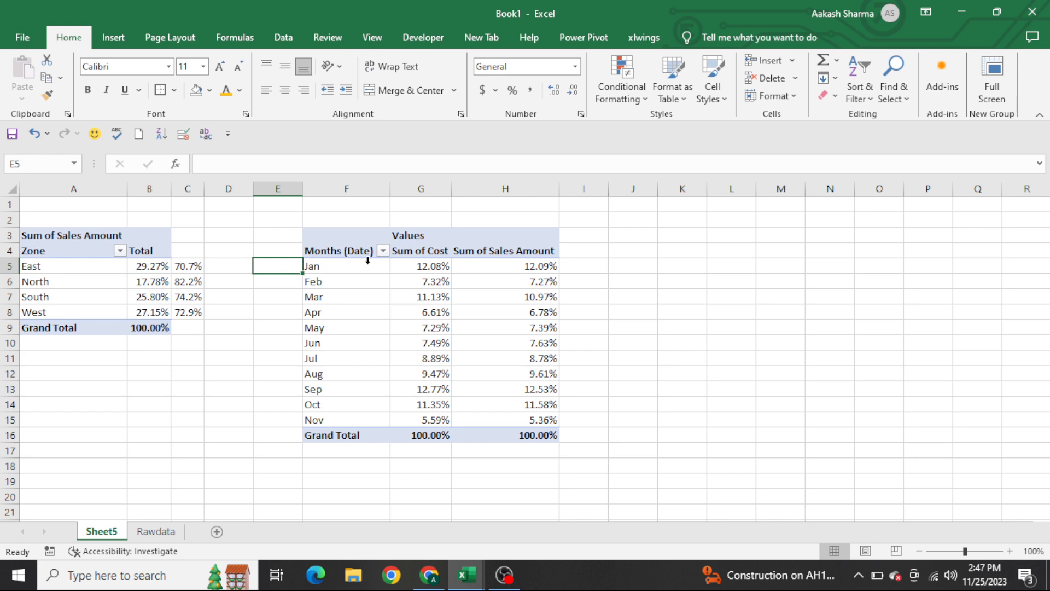
Enter =H5-G5 in I5 to subtract January's cost percentage from its sales percentage.
left_click(346, 266)
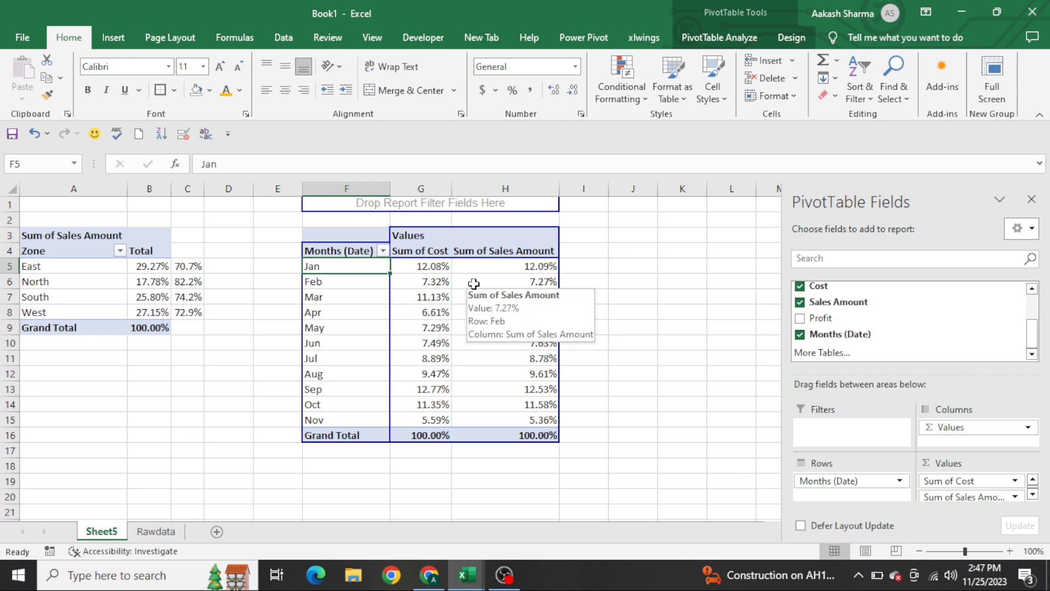
left_click(567, 271)
type("=")
key("Left")
type("-")
key("Left")
key("Left")
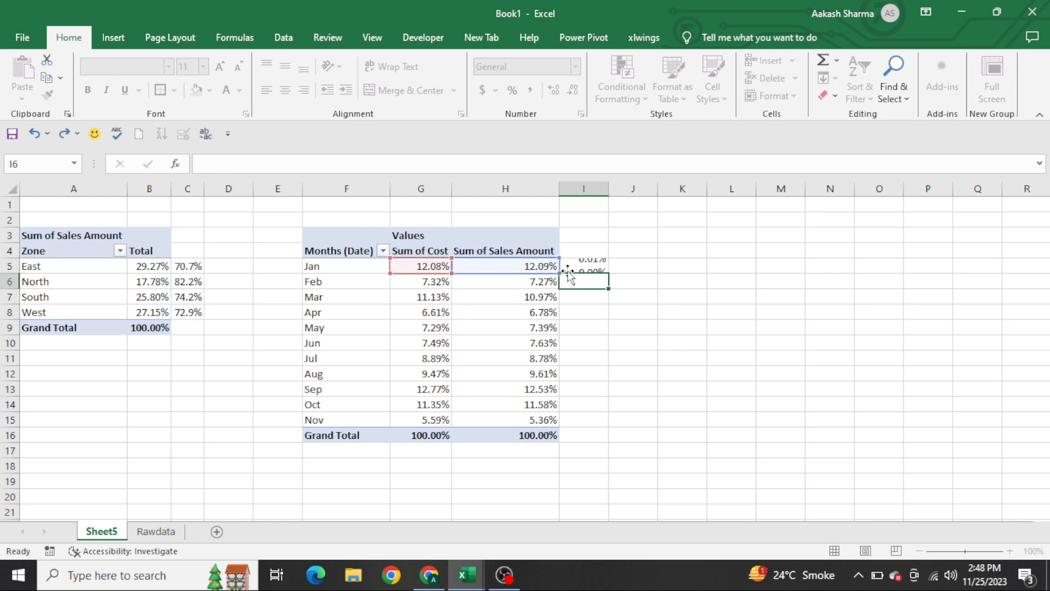
key("Return")
Fill the I5 difference formula down to I15 for the months through November.
key("Left")
key("ctrl+Down")
key("Right")
key("Up")
key("ctrl+shift+Up")
key("ctrl+d")
Examine the cost, sales and difference percentages for February and March beside the monthly pivot table.
key("ctrl+Up")
key("Down")
key("shift+Left")
key("shift+Left")
key("shift+Down")
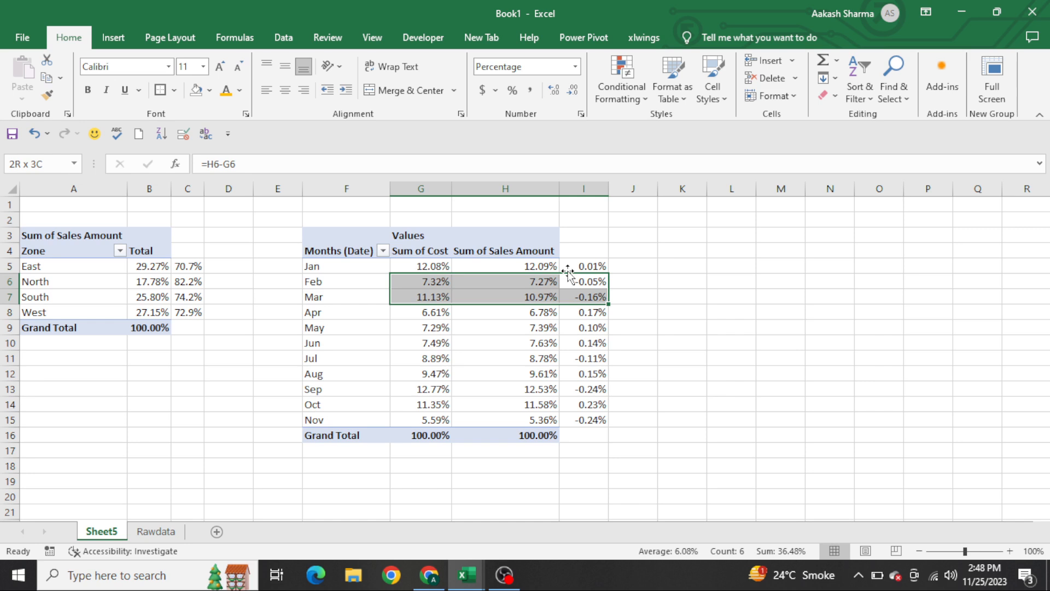
key("Left")
key("Left")
key("Left")
key("shift+Right")
key("shift+Right")
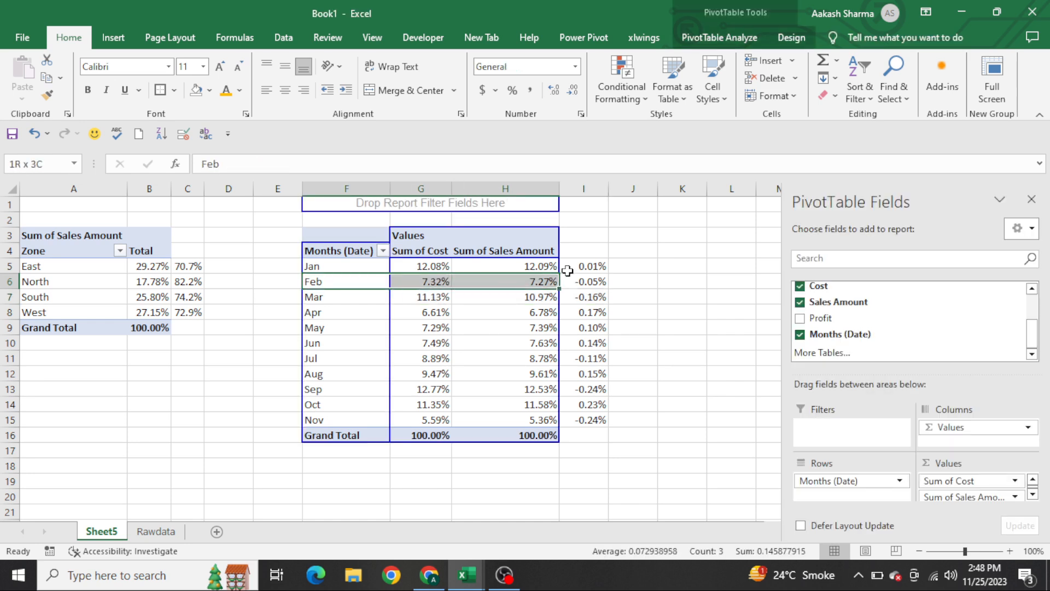
key("Right")
key("Right")
key("Right")
key("shift+Left")
key("shift+Left")
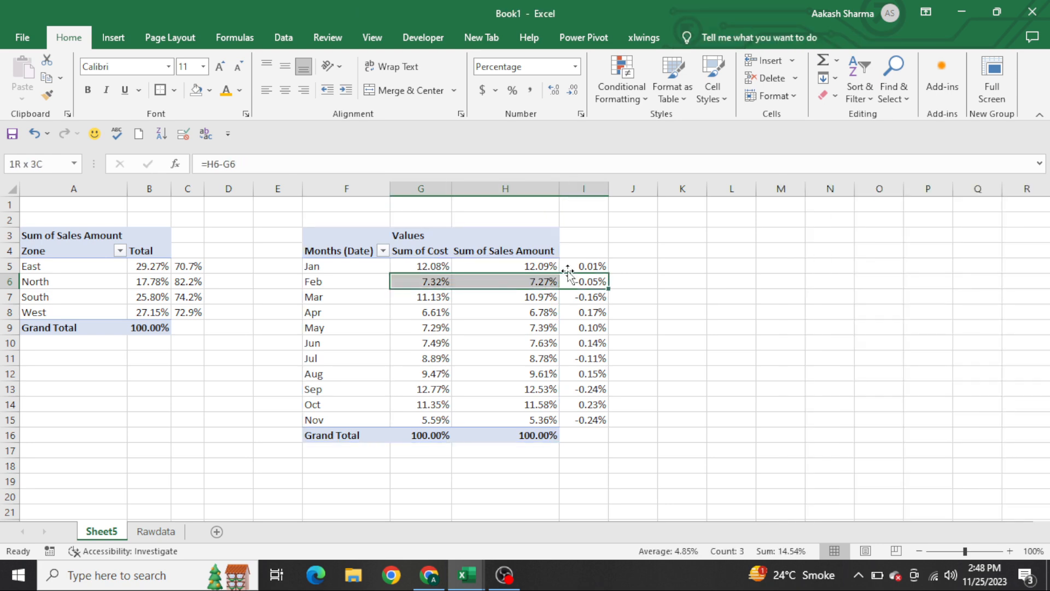
key("shift+Left")
key("shift+Down")
Clear the difference formulas from I5:I15 and return to cell A1.
key("Up")
key("ctrl+shift+Down")
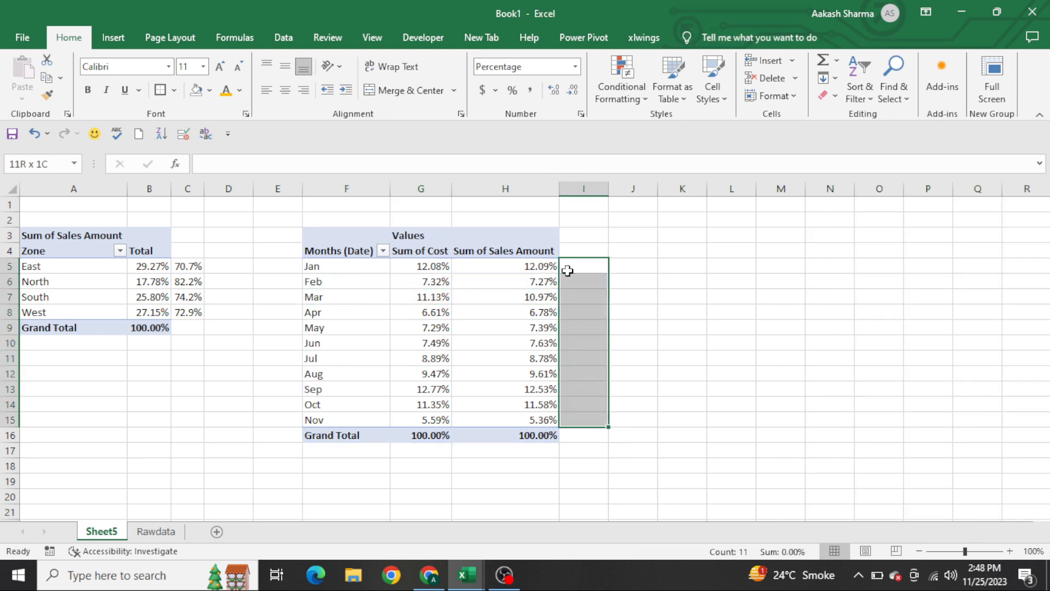
key("Delete")
key("Left")
key("Up")
key("ctrl+Home")
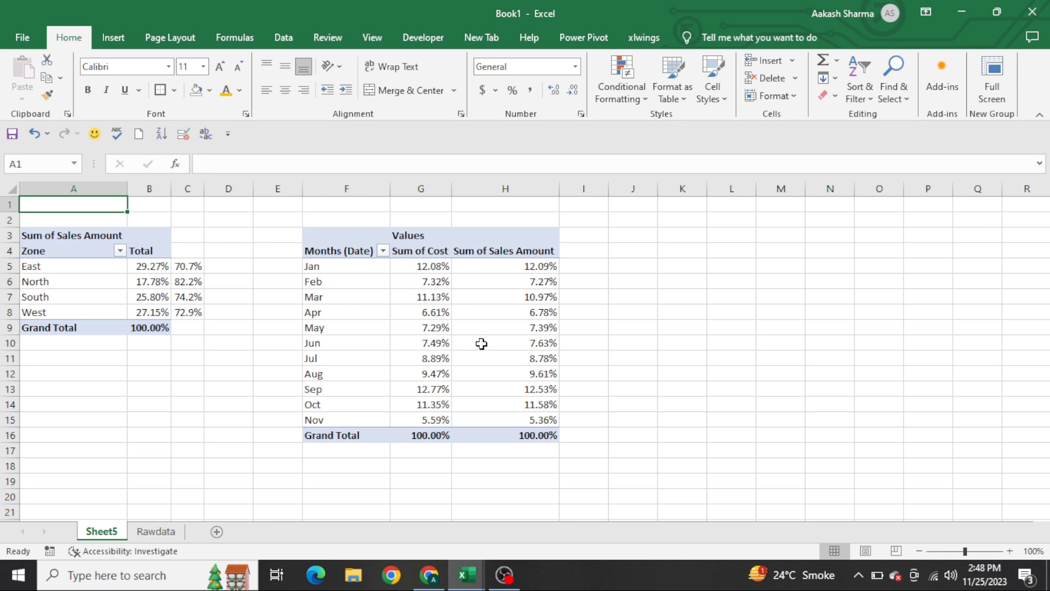
mouse_move(558, 322)
right_click(520, 268)
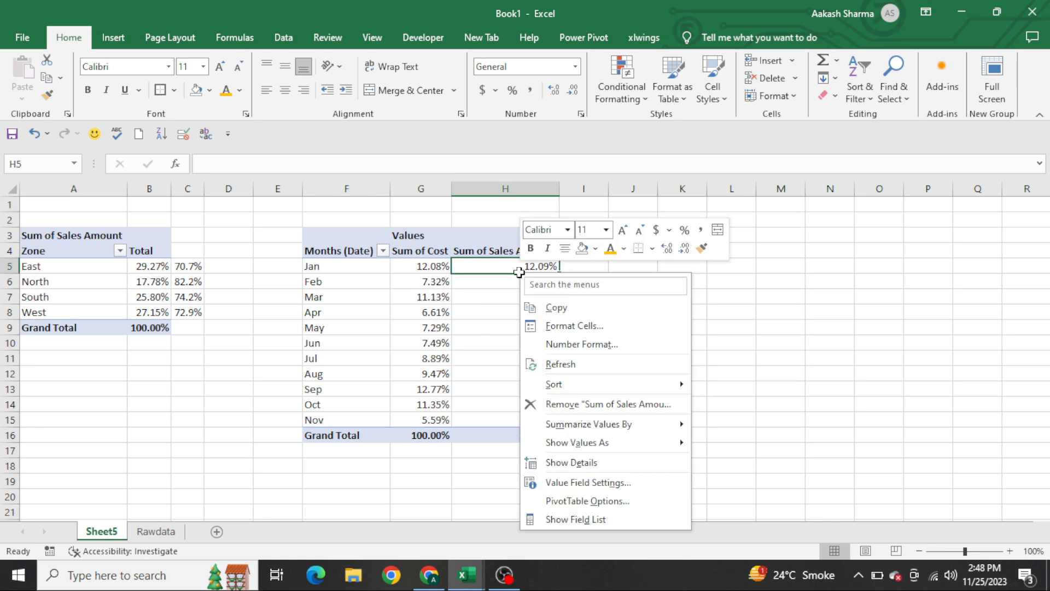
key("Escape")
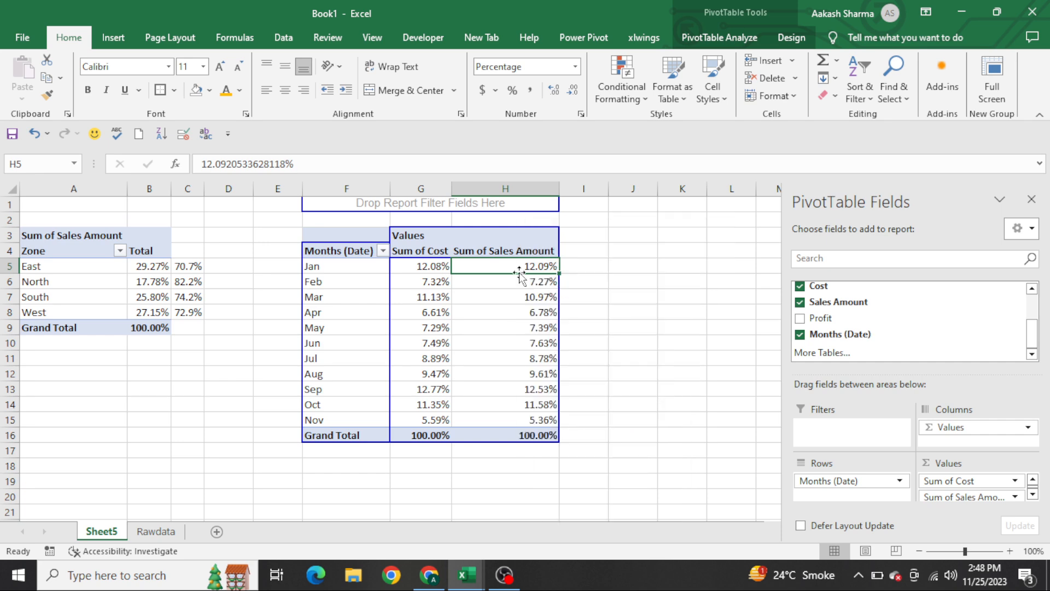
left_click(257, 263)
key("ctrl+Home")
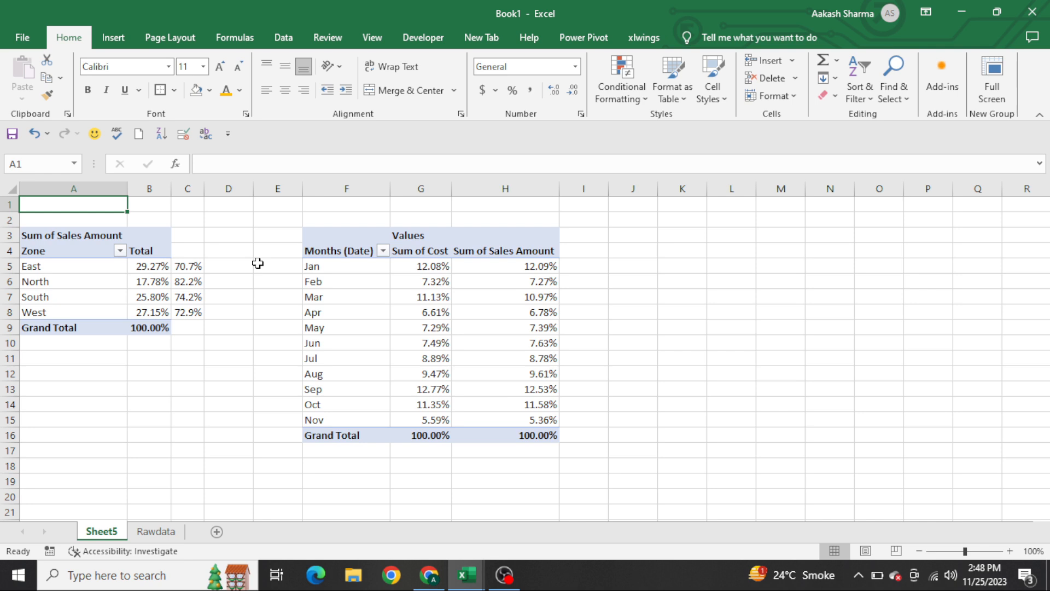
Insert a new worksheet and rename it Dashboard-1.
key("alt+h")
key("i")
key("s")
key("shift+Down")
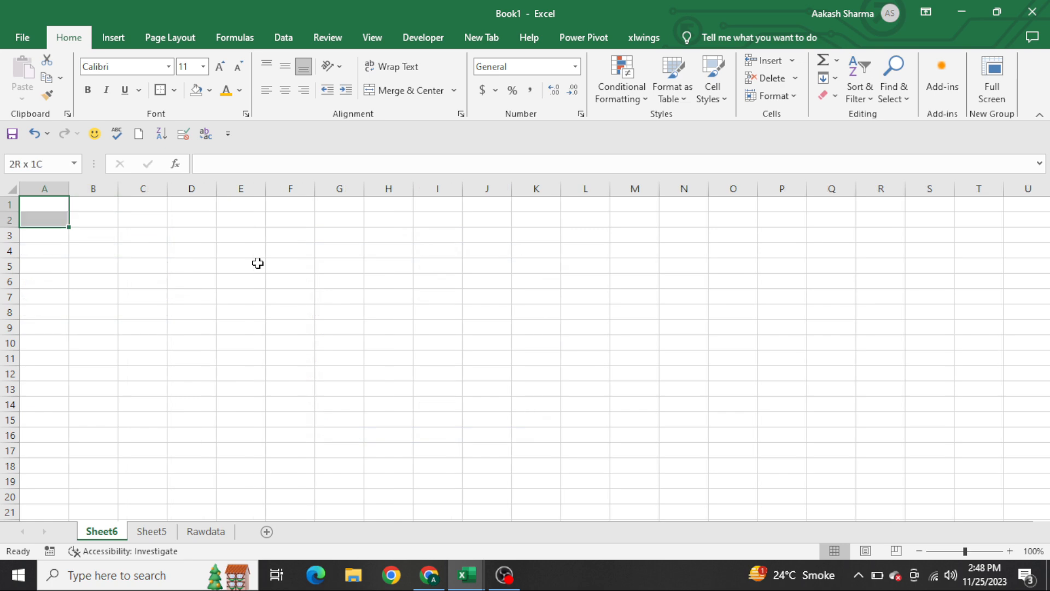
key("alt+h")
type("or")
type("Dashboard")
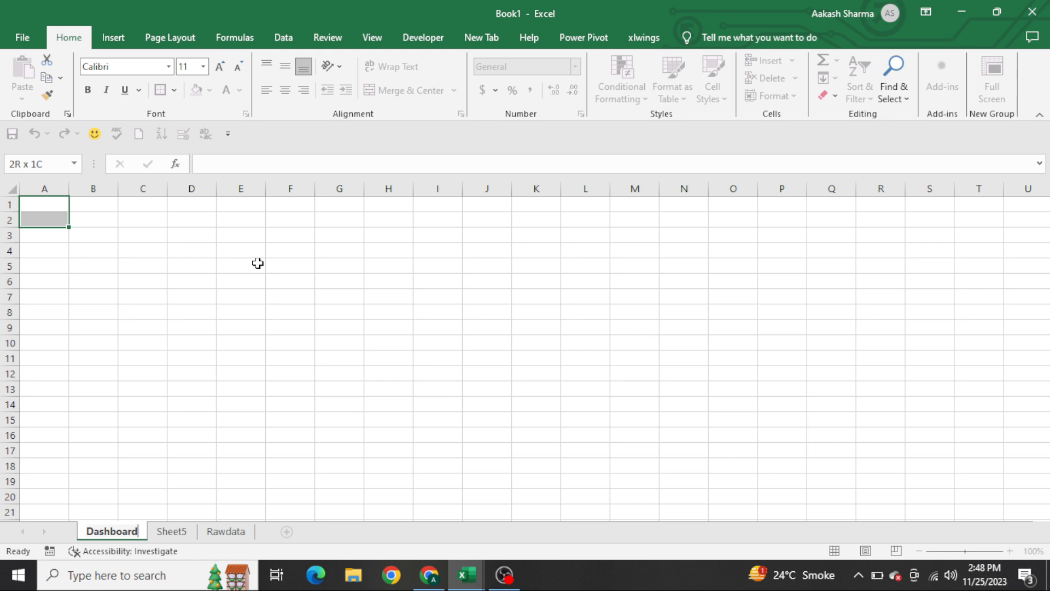
key("Return")
key("Return")
key("End")
type("-1")
key("Return")
Merge cells A1:Q2 on the Dashboard-1 sheet into one title cell.
key("shift+Right")
key("shift+Right")
key("shift+Right")
key("shift+Right")
key("shift+Right")
key("shift+Right")
key("shift+Right")
key("shift+Right")
key("shift+Right")
key("shift+Right")
key("shift+Right")
key("shift+Right")
key("shift+Right")
key("shift+Right")
key("shift+Right")
key("shift+Right")
key("shift+Right")
key("shift+Right")
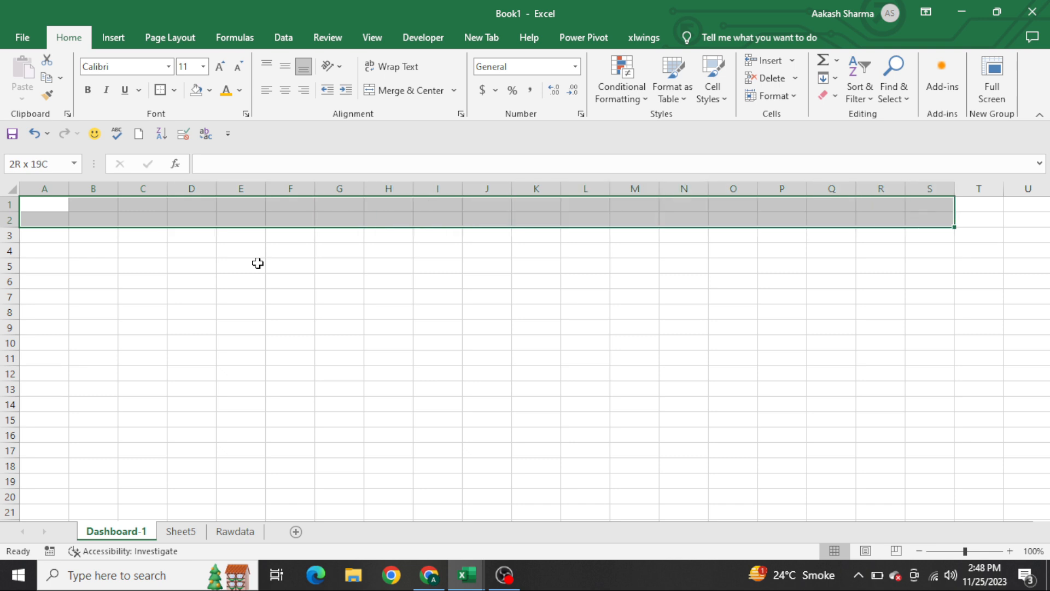
key("shift+Left")
key("shift+Left")
key("alt+h")
key("m")
key("c")
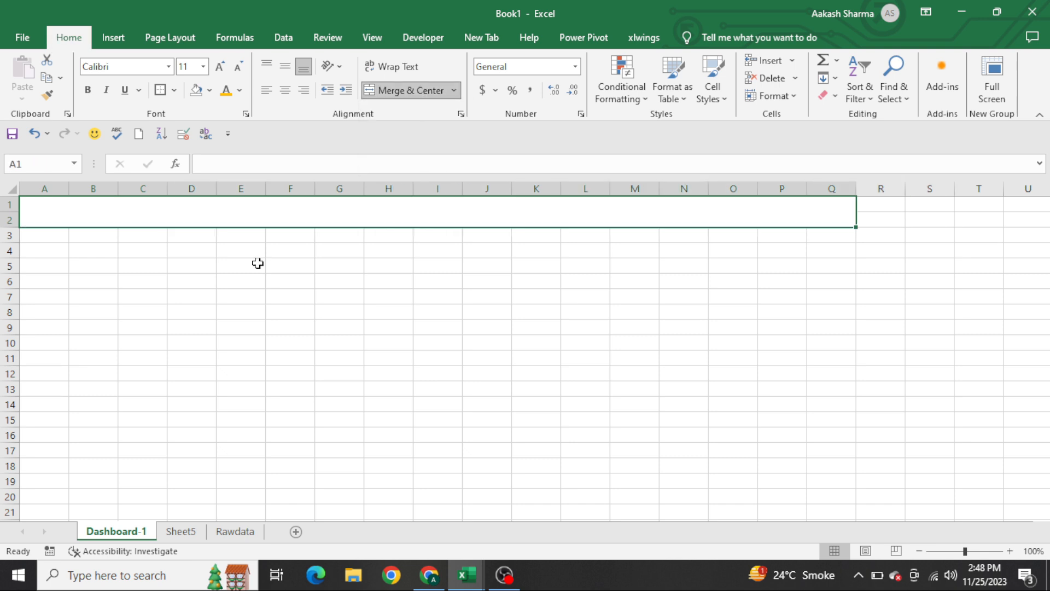
Enter KPI Dashboard in the merged title cell, centre it horizontally and vertically, and make it bold.
type("KPI Dashboard")
key("Return")
key("Up")
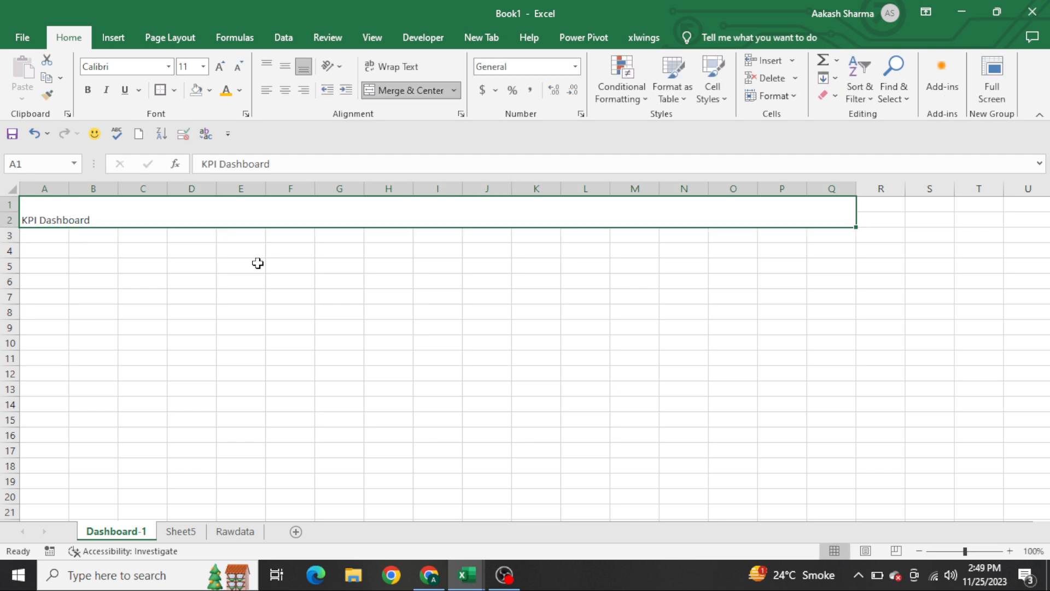
key("alt+h")
key("a")
key("c")
key("alt+h")
key("a")
key("m")
key("ctrl+b")
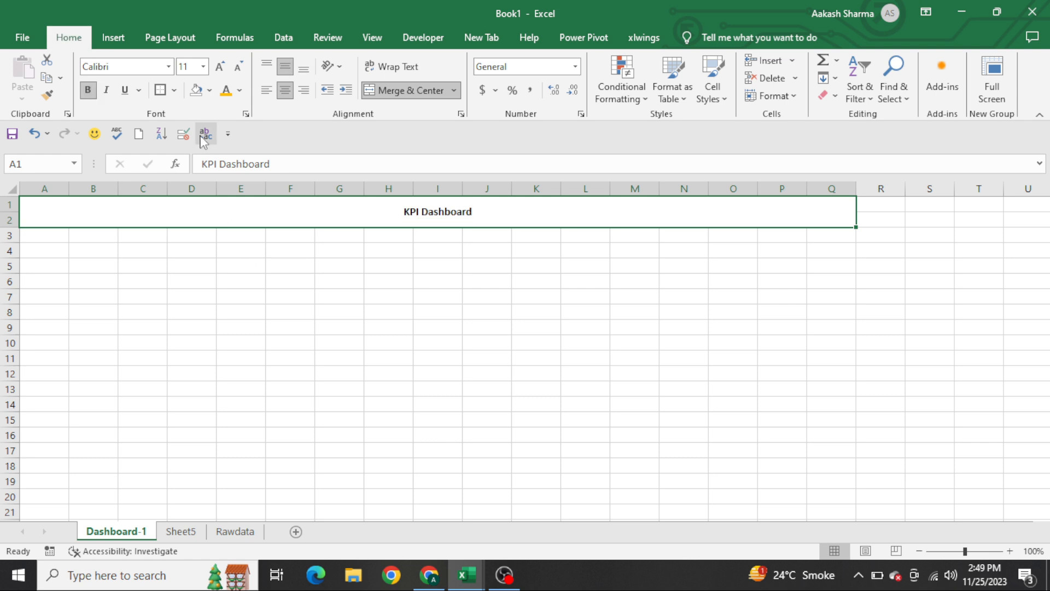
Increase the KPI Dashboard title's font size to 20.
left_click(220, 67)
left_click(219, 67)
left_click(219, 66)
left_click(219, 66)
left_click(220, 70)
Fill the title cell with dark blue and make its text white.
left_click(210, 90)
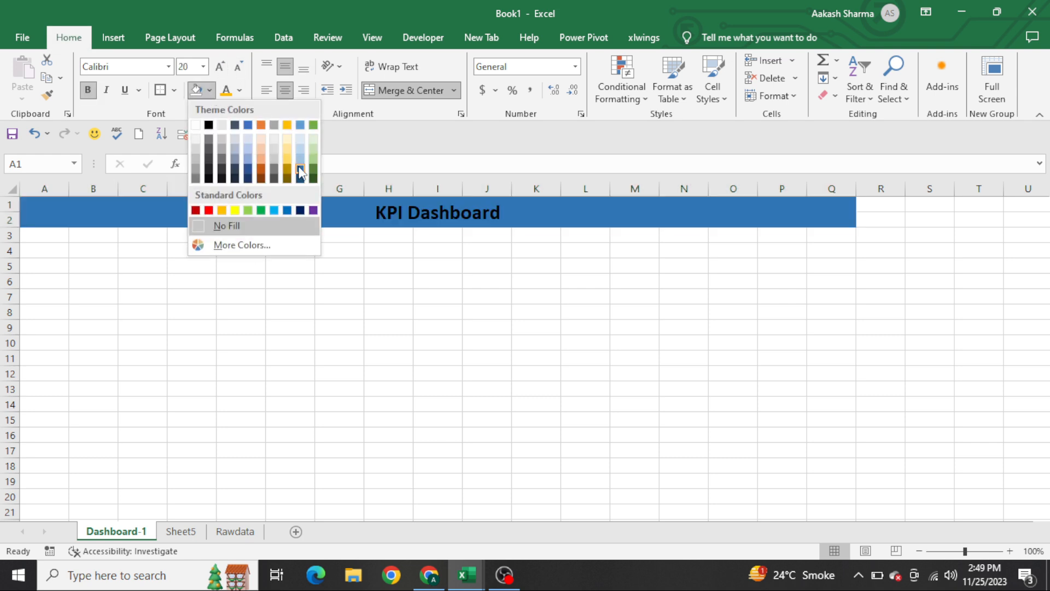
left_click(300, 171)
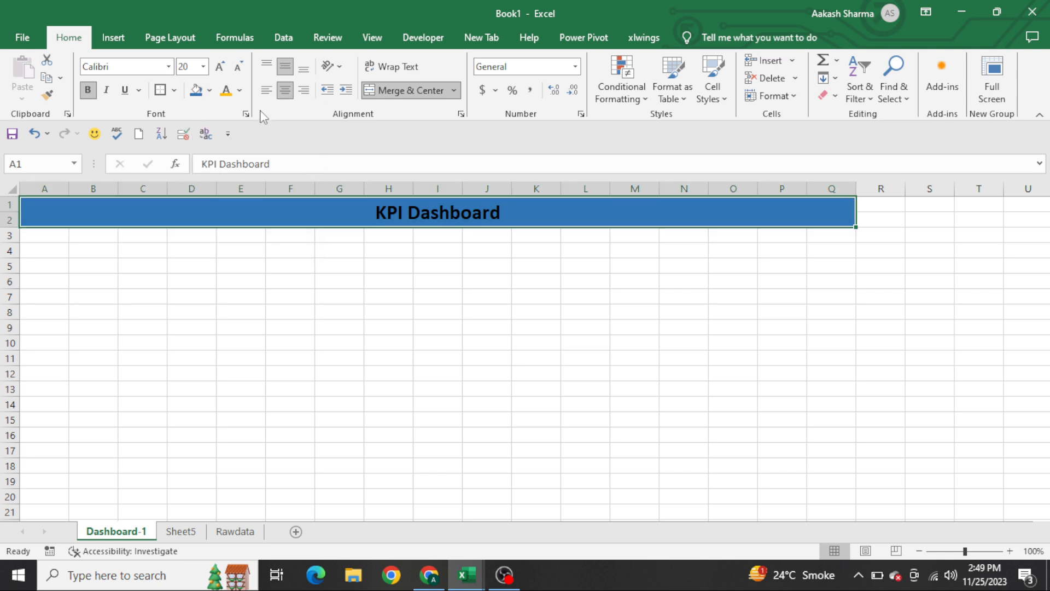
left_click(239, 90)
left_click(227, 141)
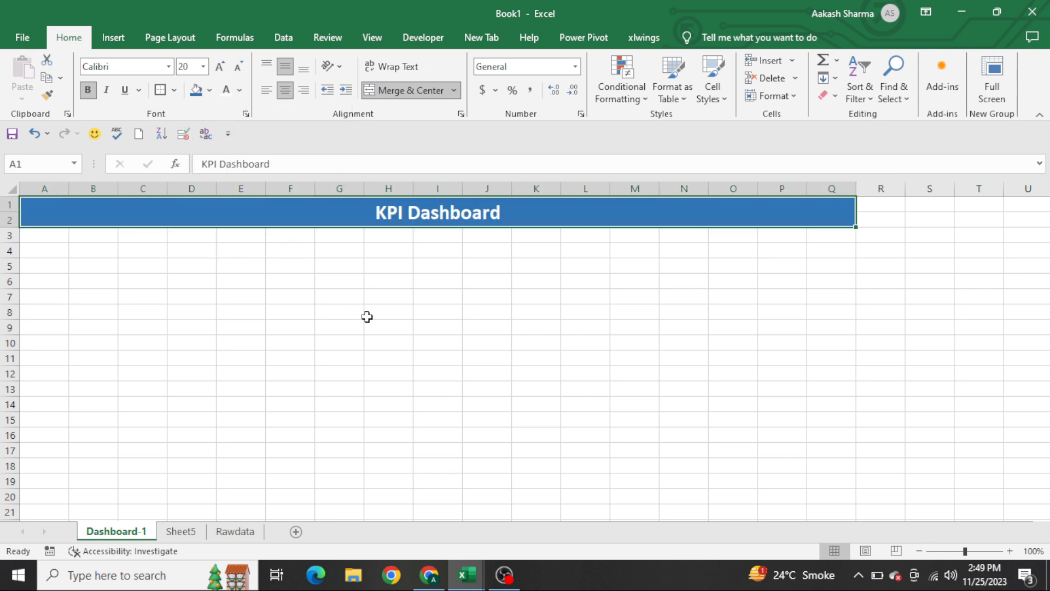
Hide the gridlines on the Dashboard-1 sheet and apply an outside border to the title cell.
left_click(385, 43)
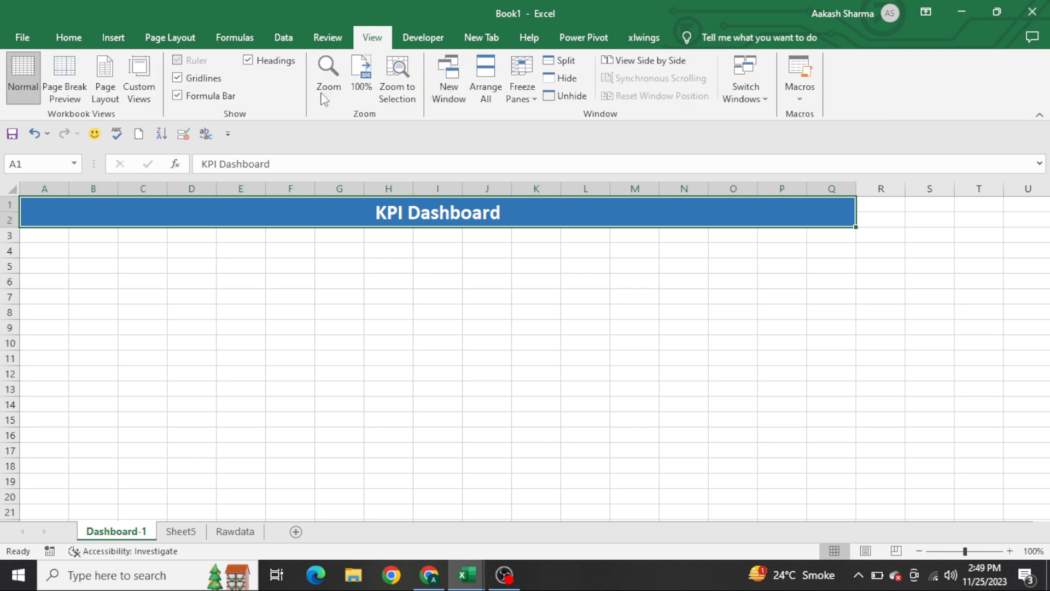
left_click(223, 82)
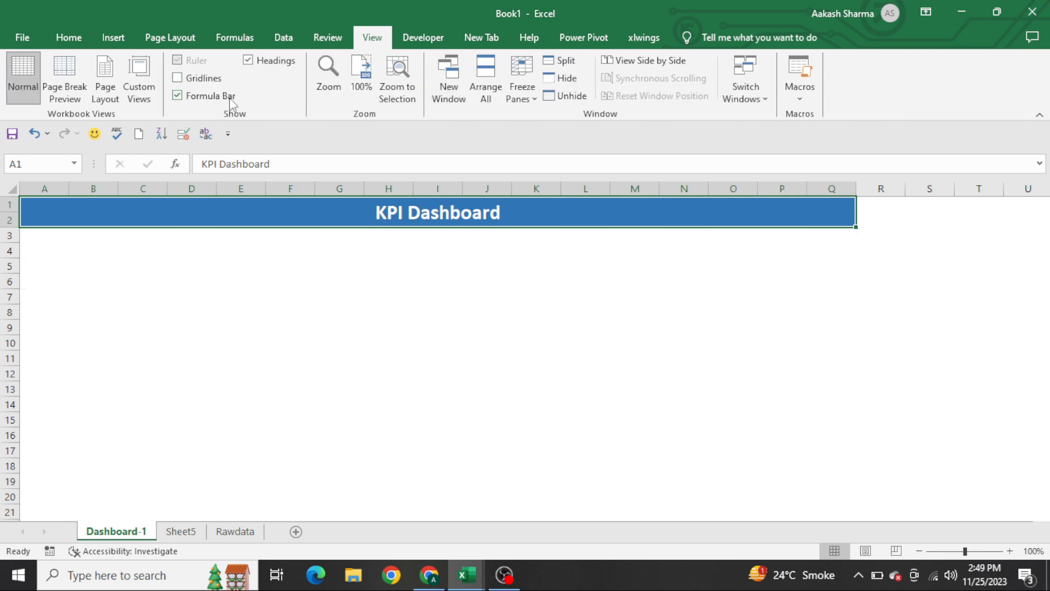
left_click(275, 281)
key("ctrl+Up")
key("alt+h")
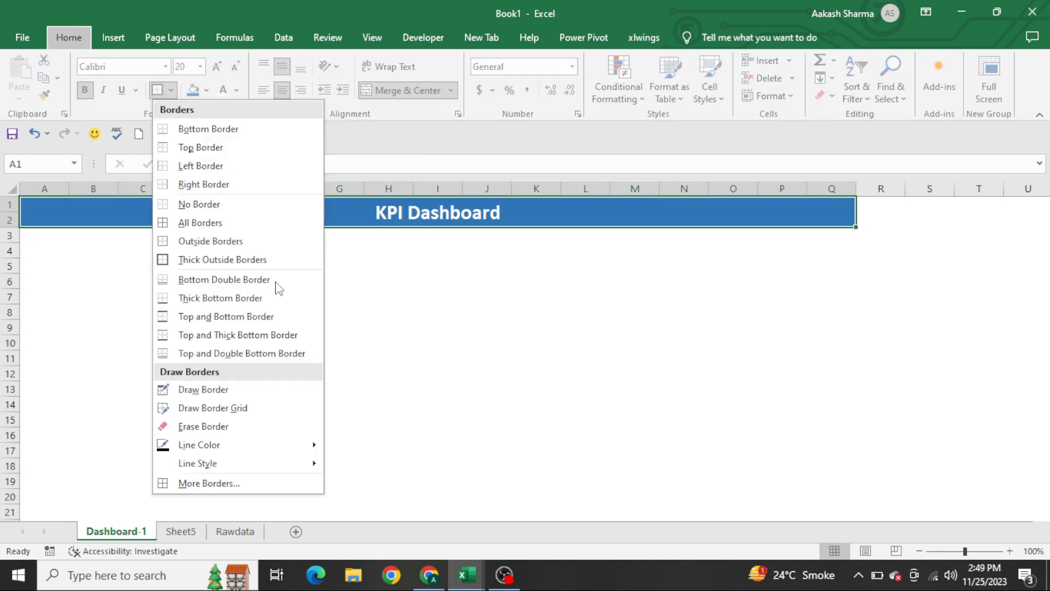
Insert an empty doughnut chart on the Dashboard-1 sheet, starting from blank cell D7.
key("ctrl+Page_Down")
key("ctrl+Down")
key("ctrl+Page_Up")
left_click(195, 298)
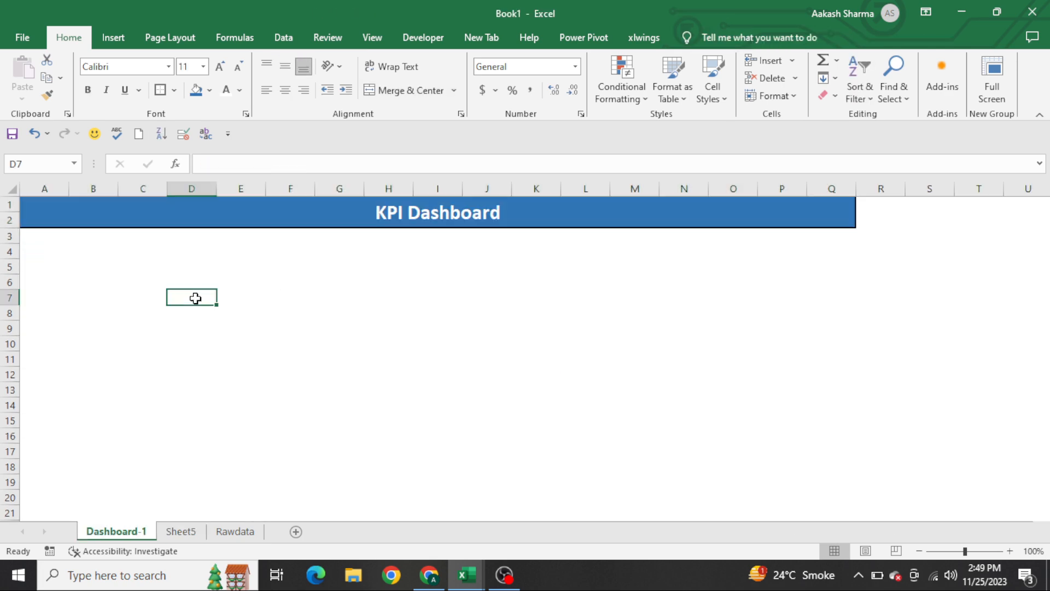
left_click(114, 37)
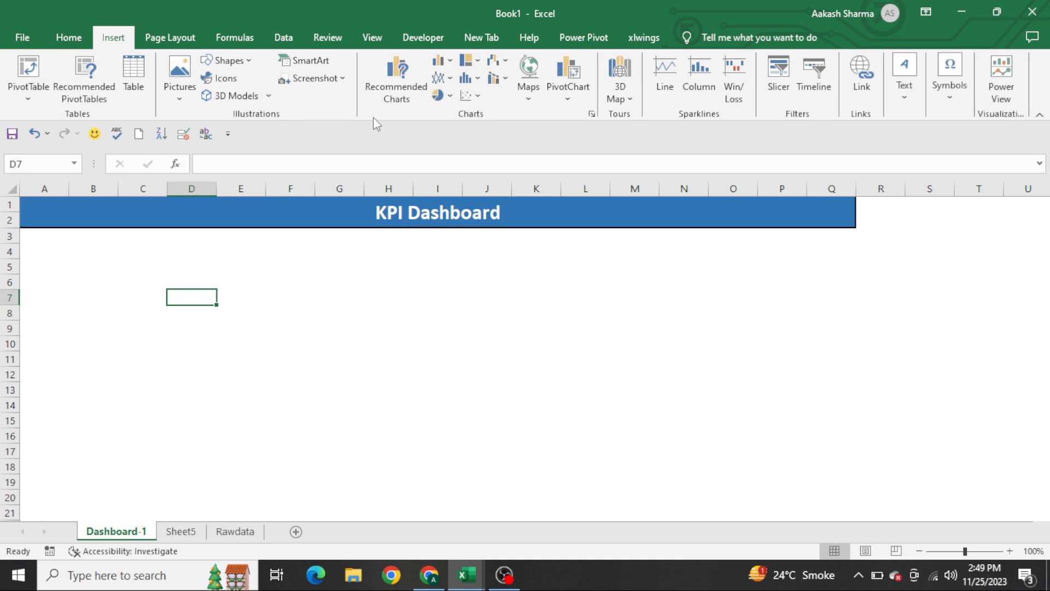
left_click(442, 95)
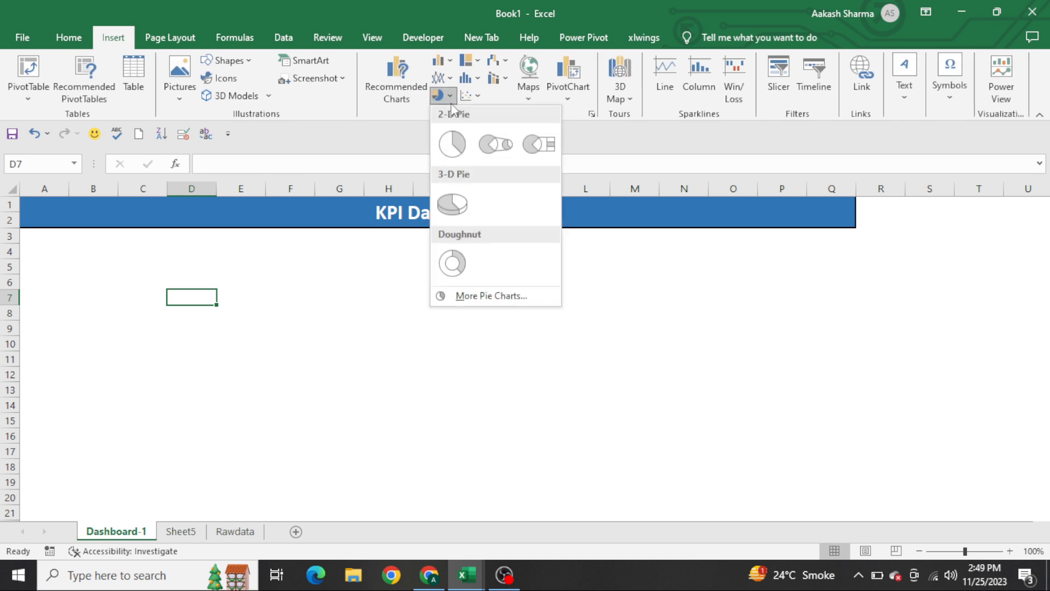
left_click(453, 264)
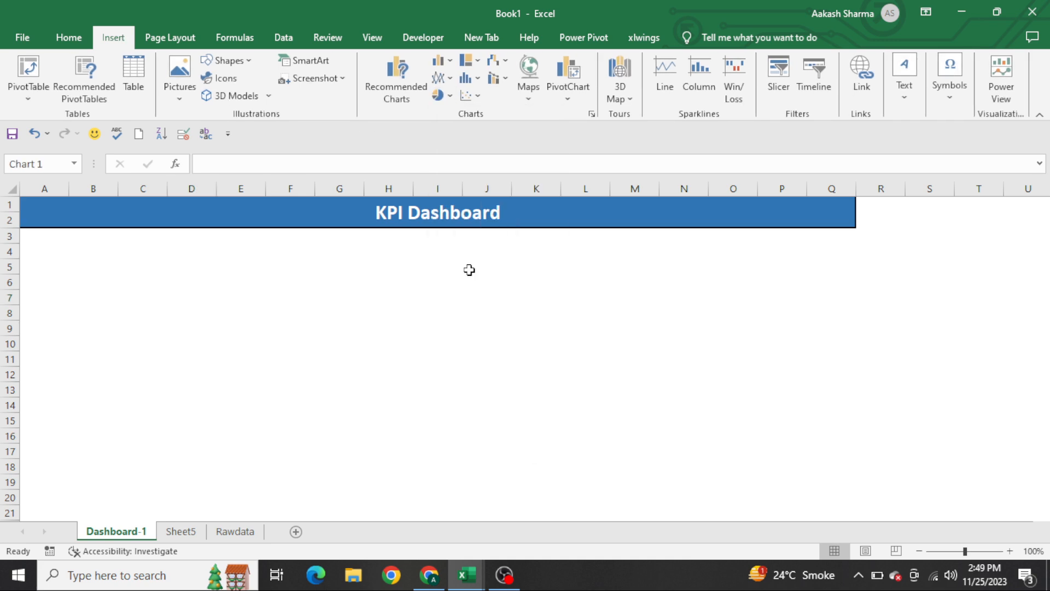
Move the empty doughnut chart to the sheet's left edge below the title and shrink it to about 2.42 by 2.87 inches.
left_click_drag(575, 467, 247, 476)
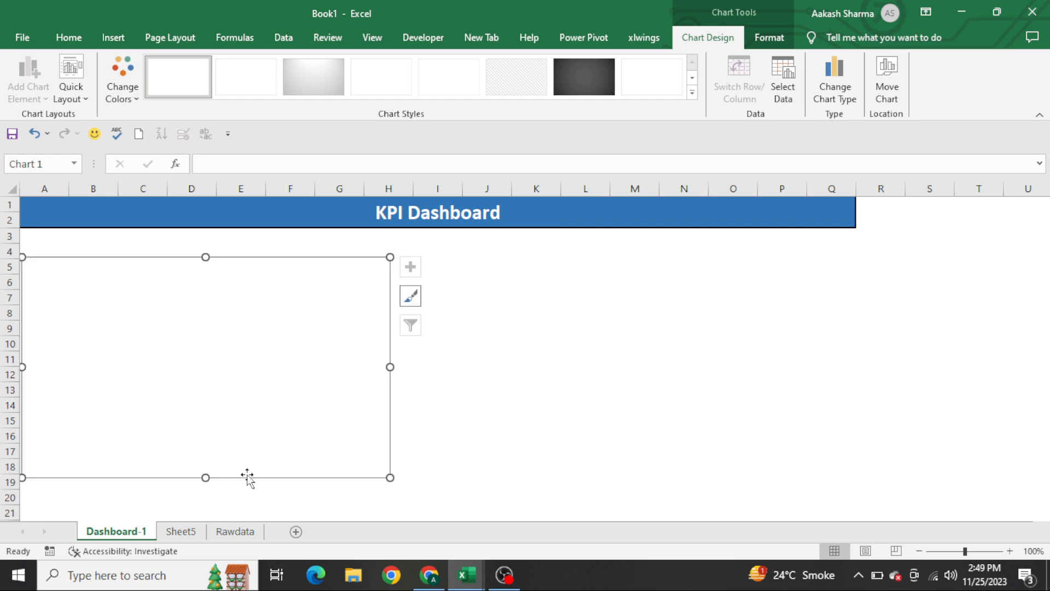
left_click_drag(390, 478, 229, 432)
Add an unnamed data series to the chart with twenty comma-separated values of 1.
right_click(197, 343)
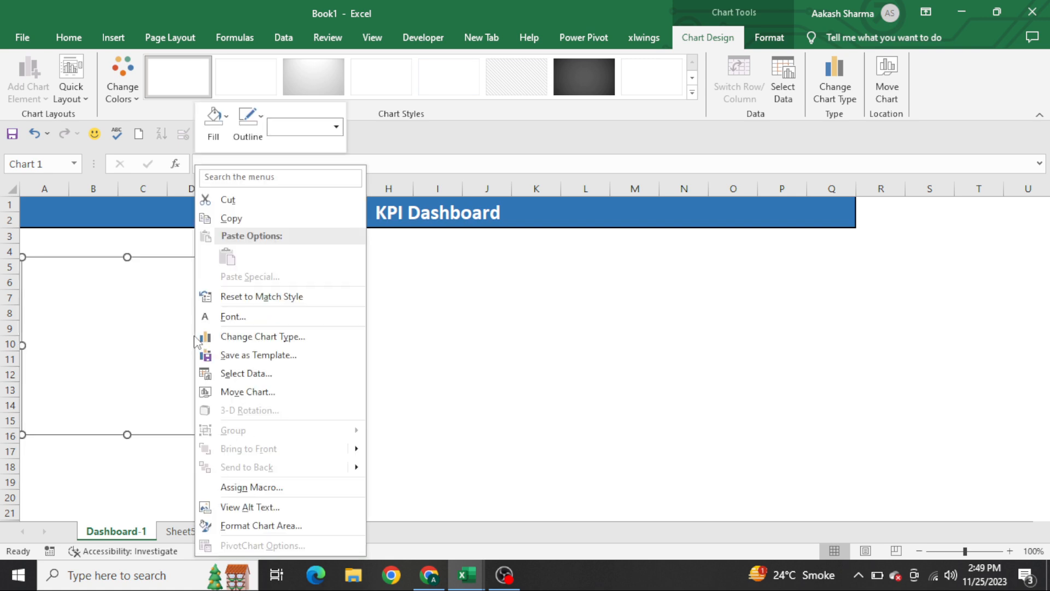
left_click(276, 373)
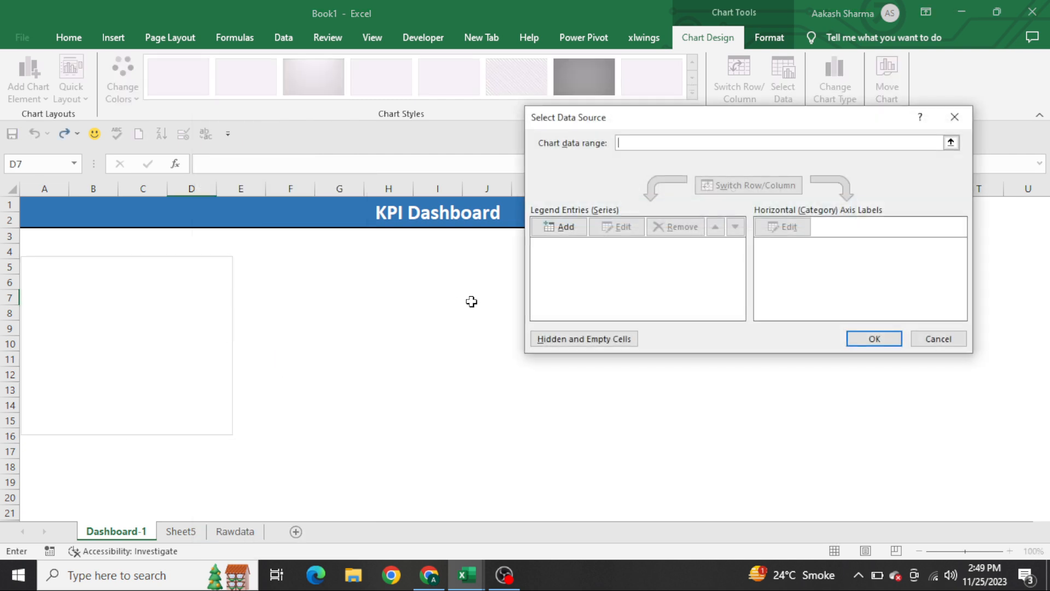
left_click(572, 228)
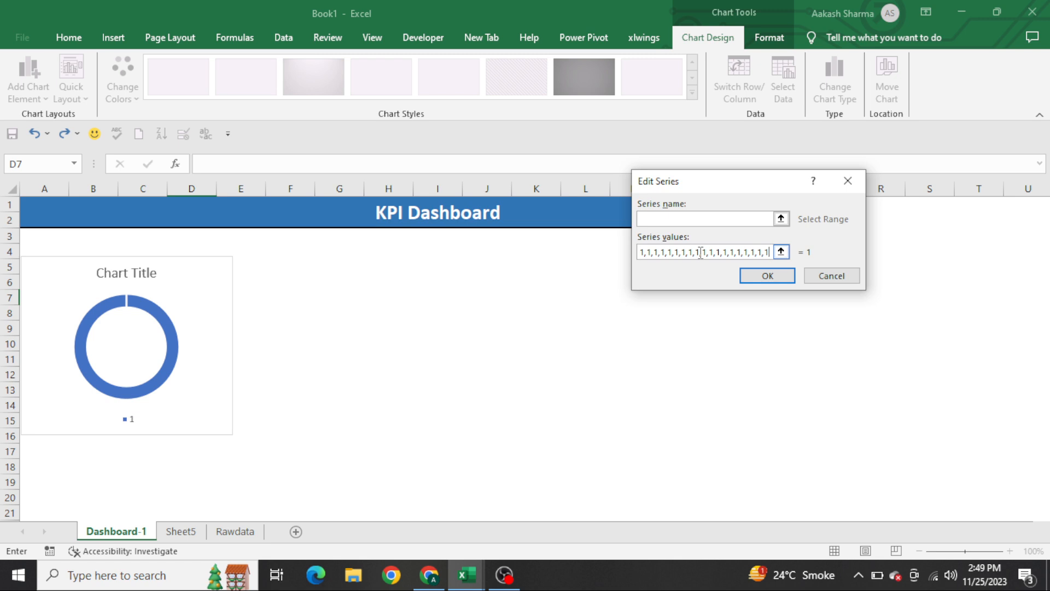
type("1,")
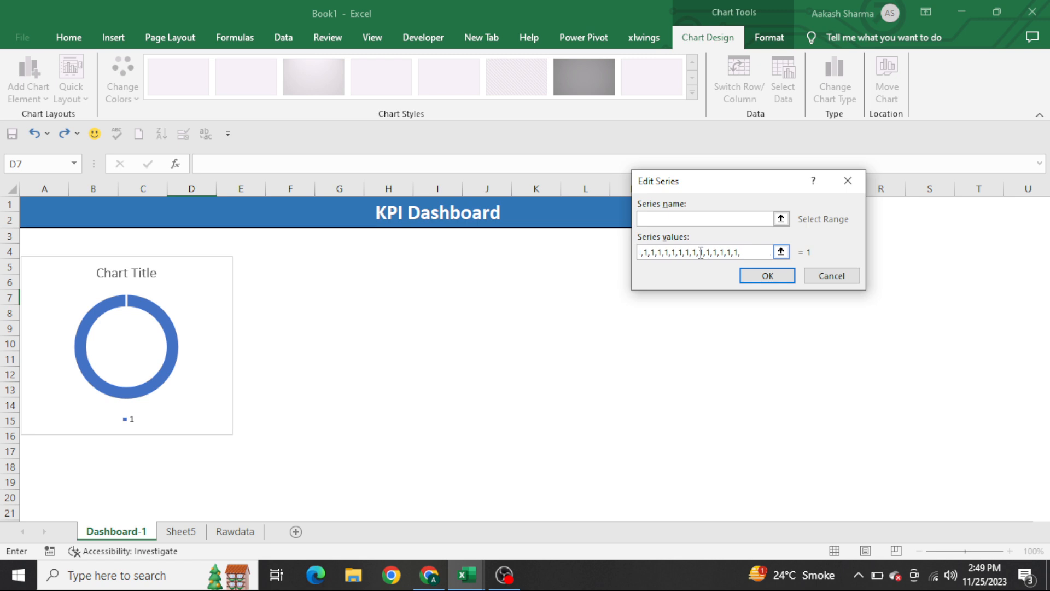
type("1")
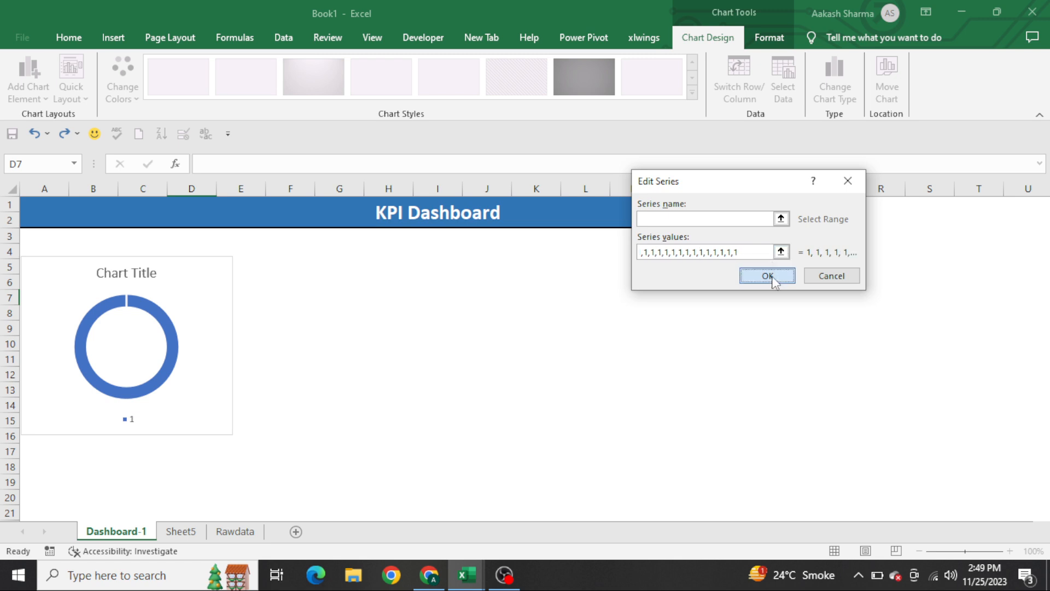
left_click(767, 275)
left_click(872, 339)
Delete the legend and the title from the doughnut chart.
left_click(153, 396)
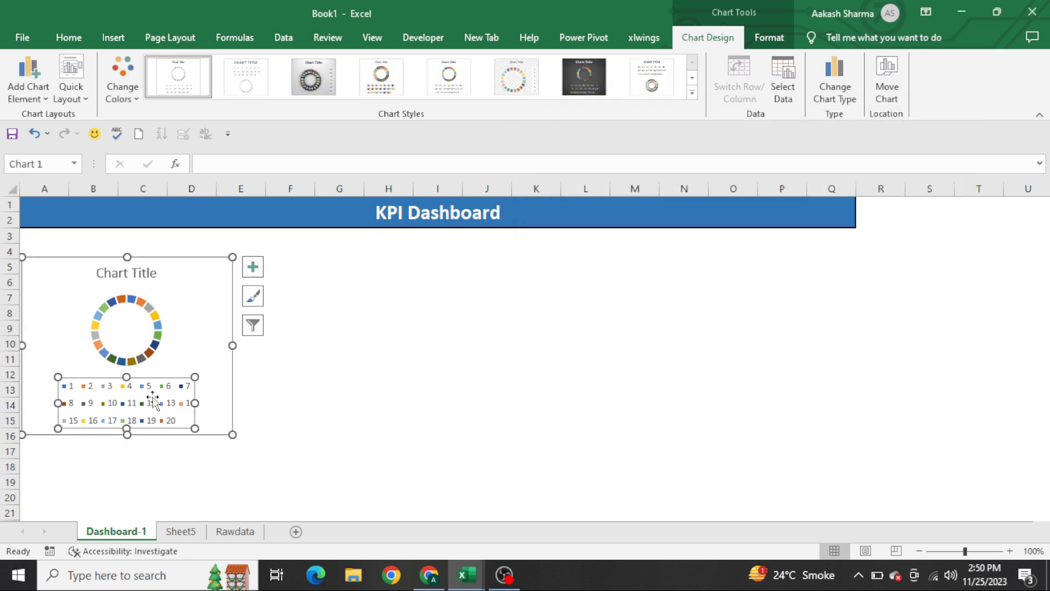
key("Delete")
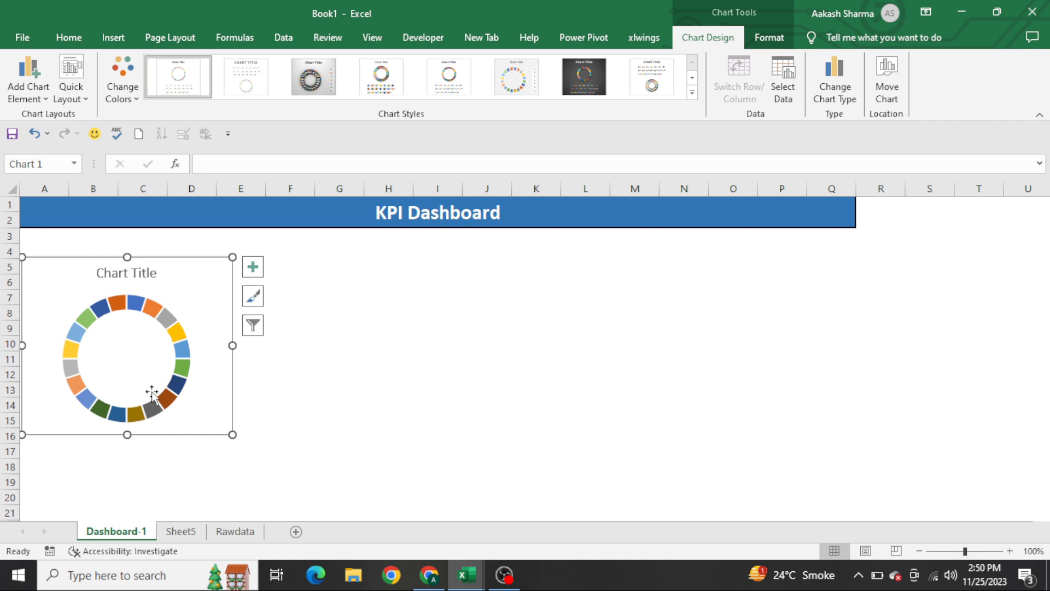
left_click(138, 277)
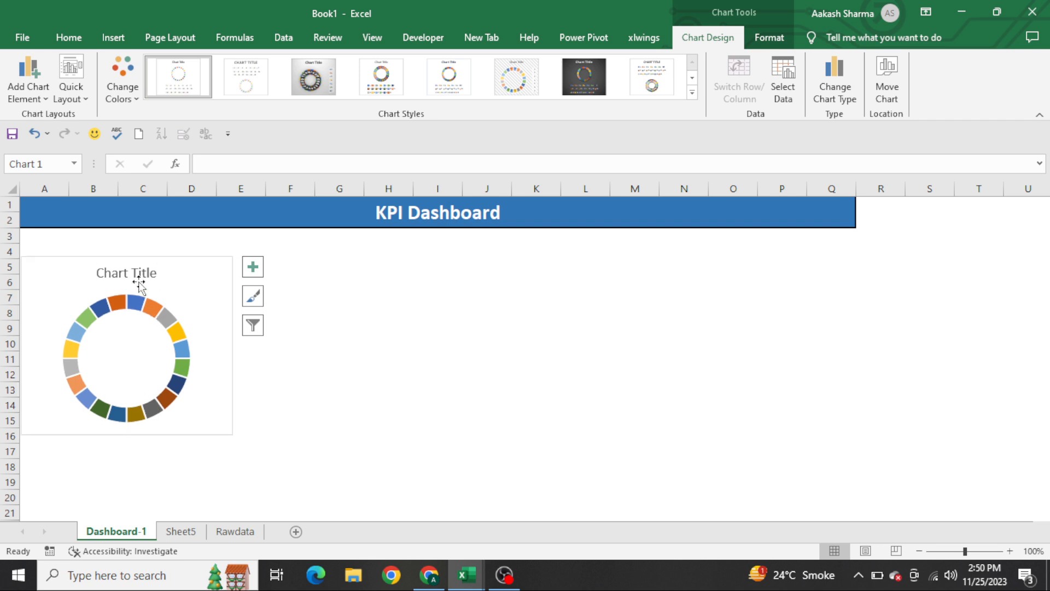
key("Delete")
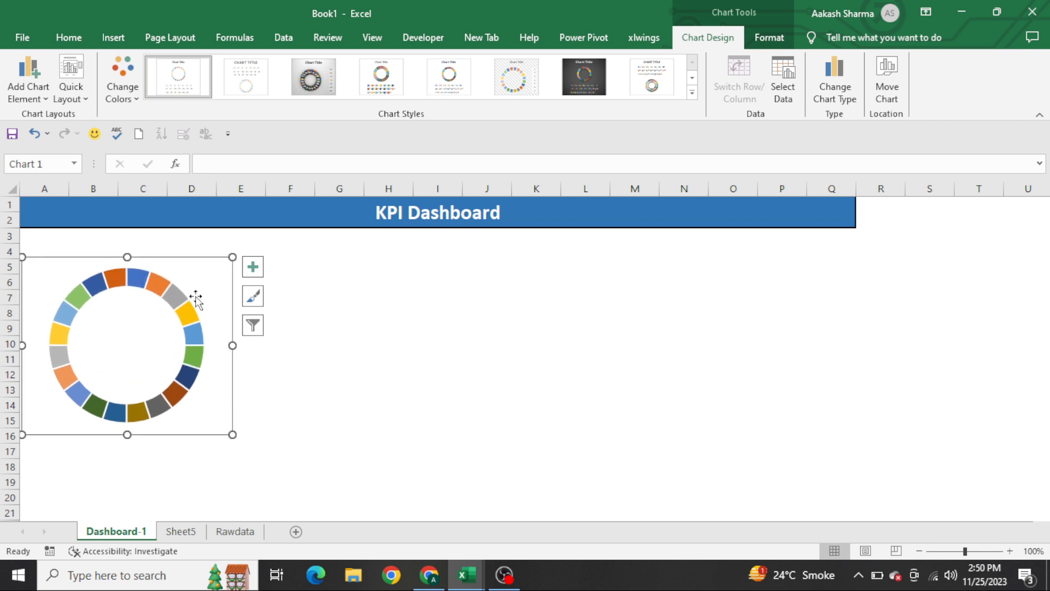
Format the doughnut series with a solid fill in a darker blue theme color for all slices.
right_click(171, 295)
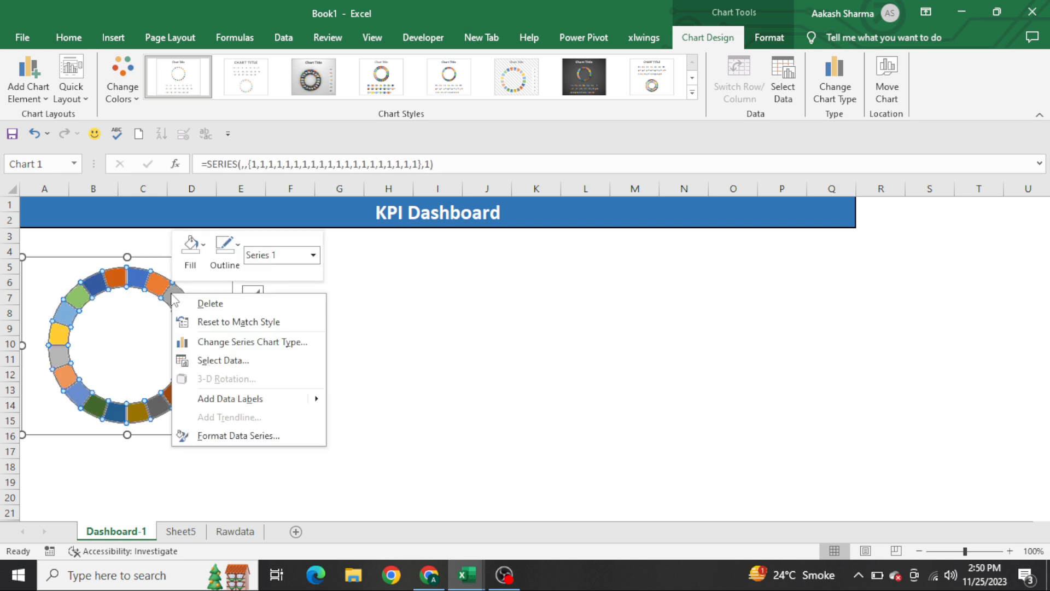
left_click(245, 436)
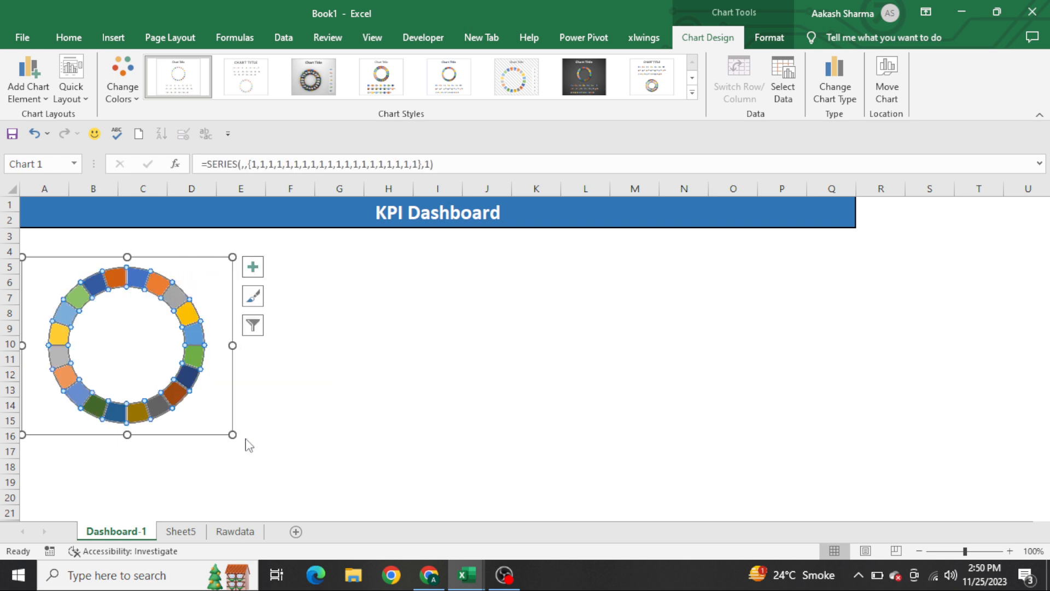
left_click(863, 256)
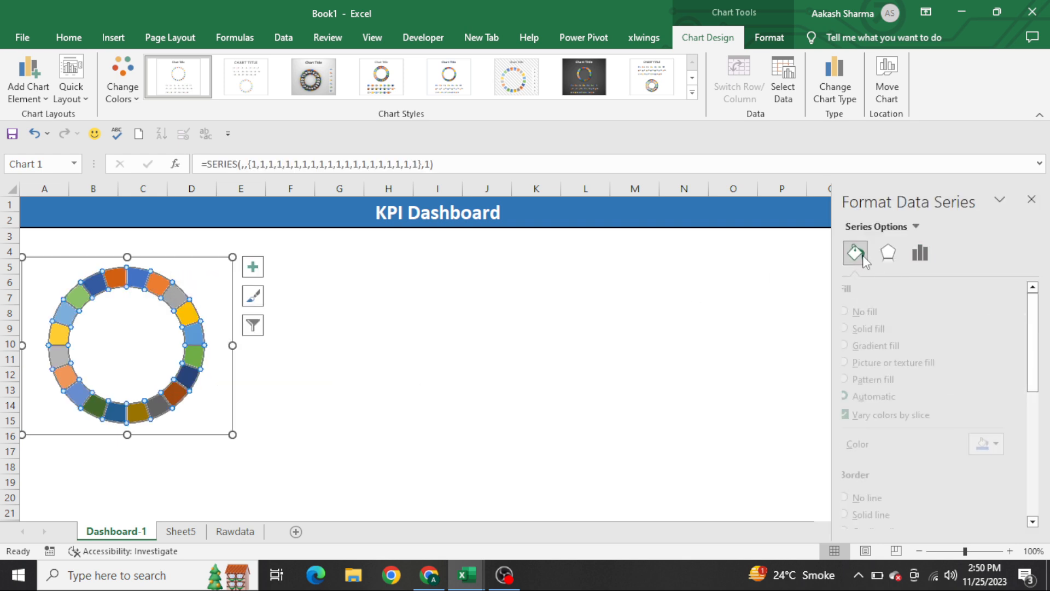
left_click(894, 332)
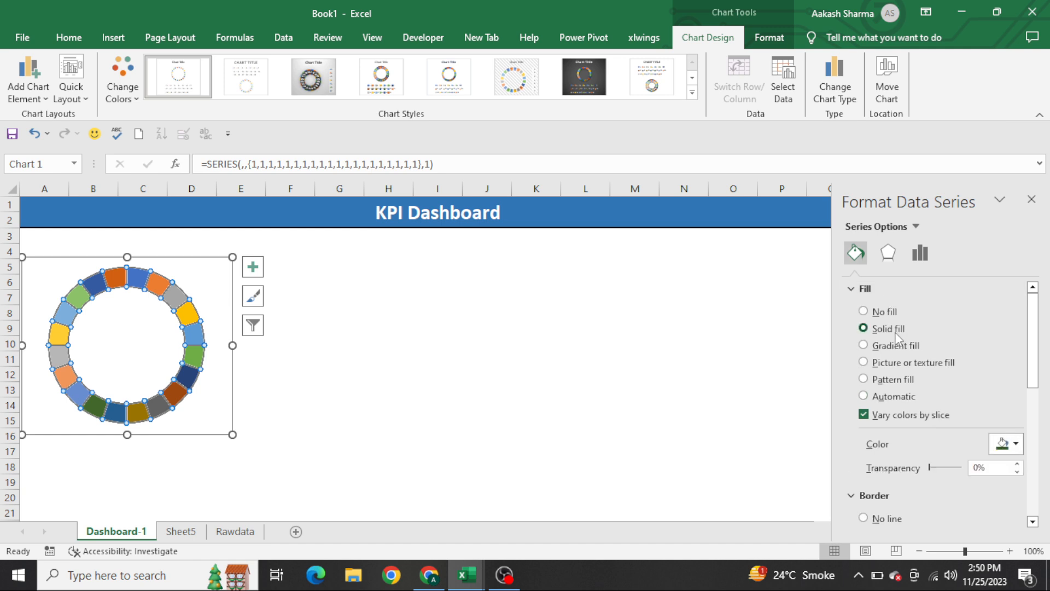
left_click(1018, 443)
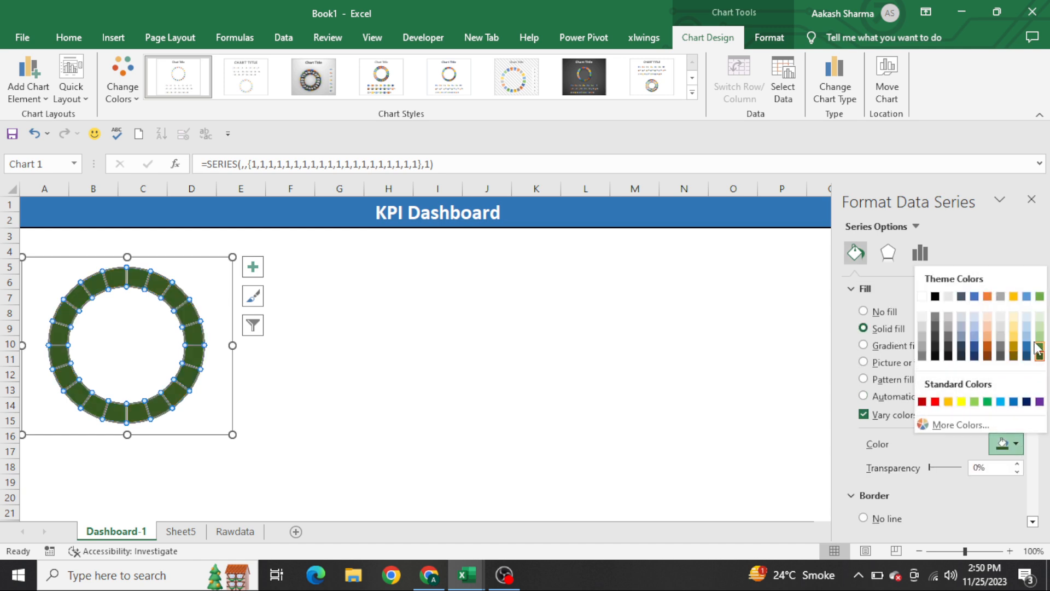
left_click(1026, 344)
left_click(597, 336)
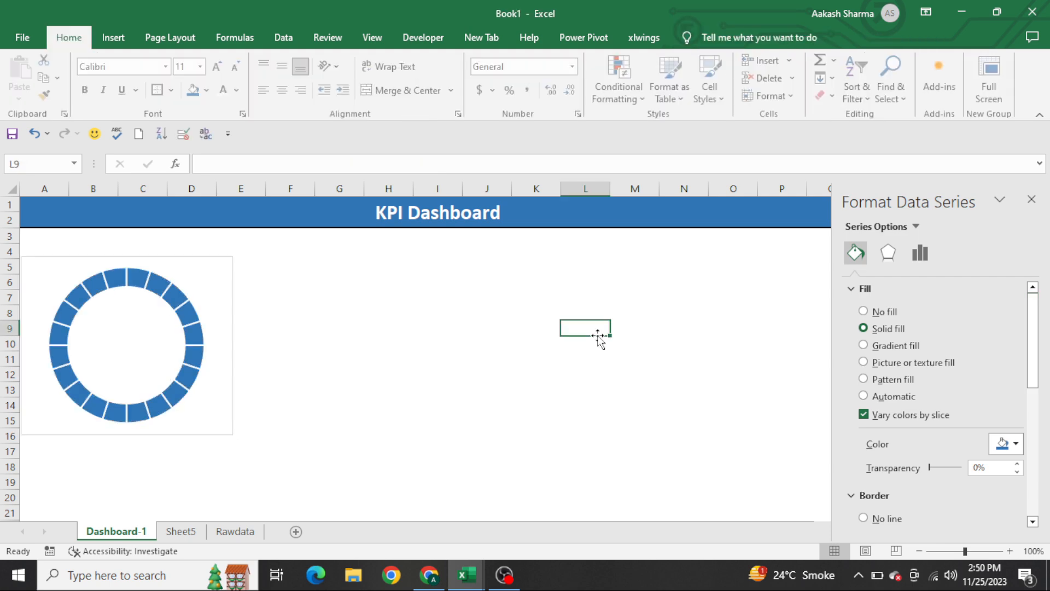
Set the blue doughnut's chart area to no fill and no outline.
left_click(199, 438)
left_click(218, 412)
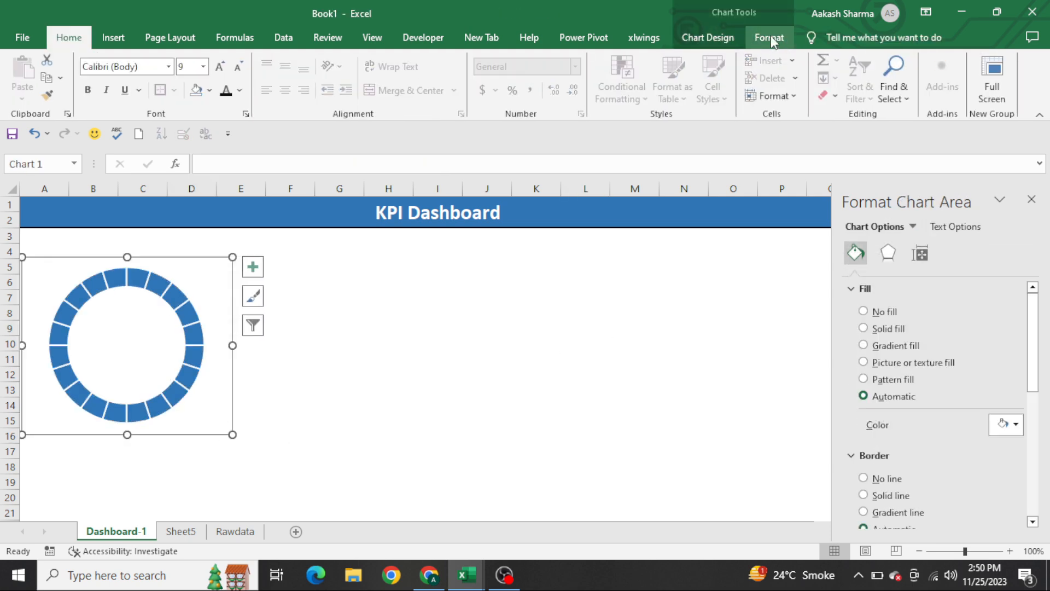
left_click(771, 36)
left_click(447, 61)
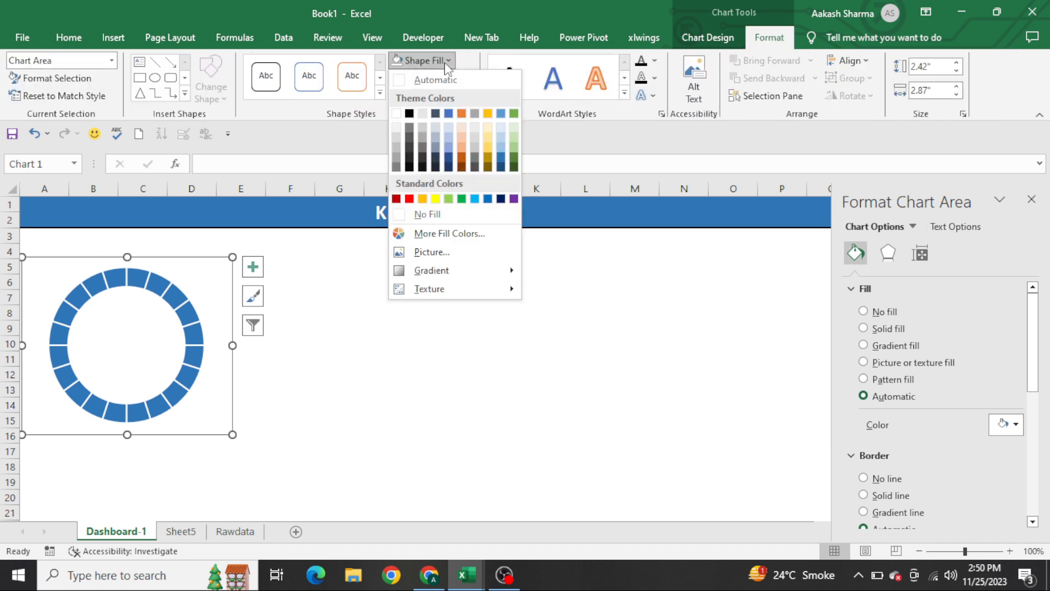
left_click(435, 212)
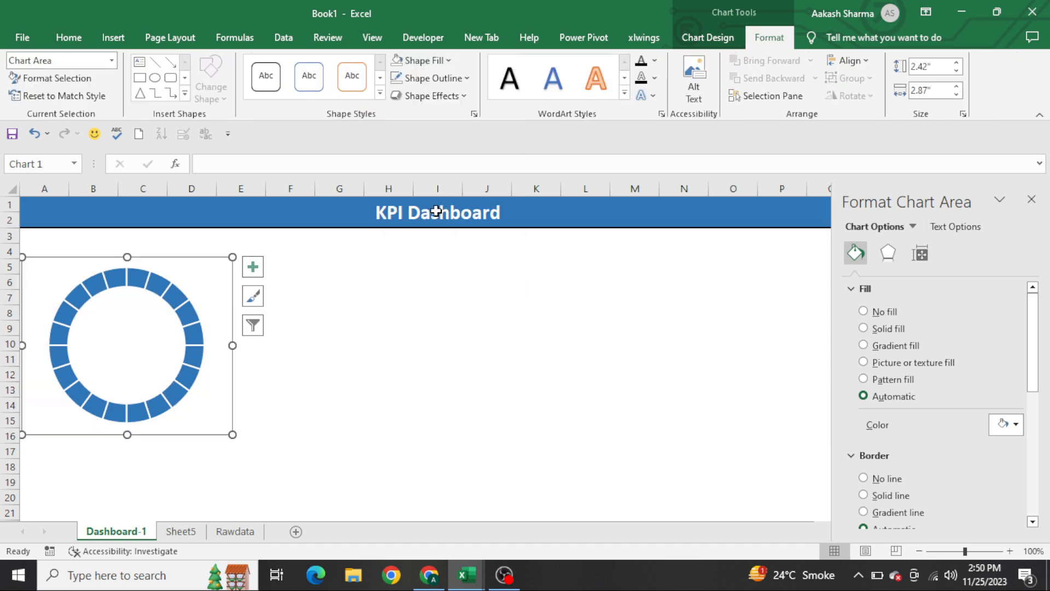
left_click(433, 78)
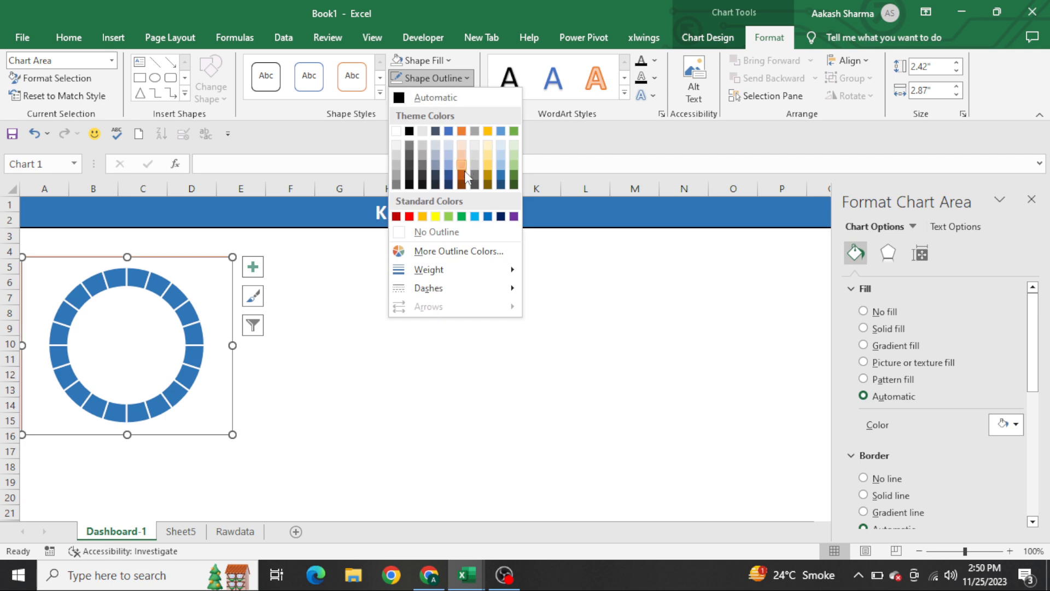
left_click(436, 231)
left_click(274, 375)
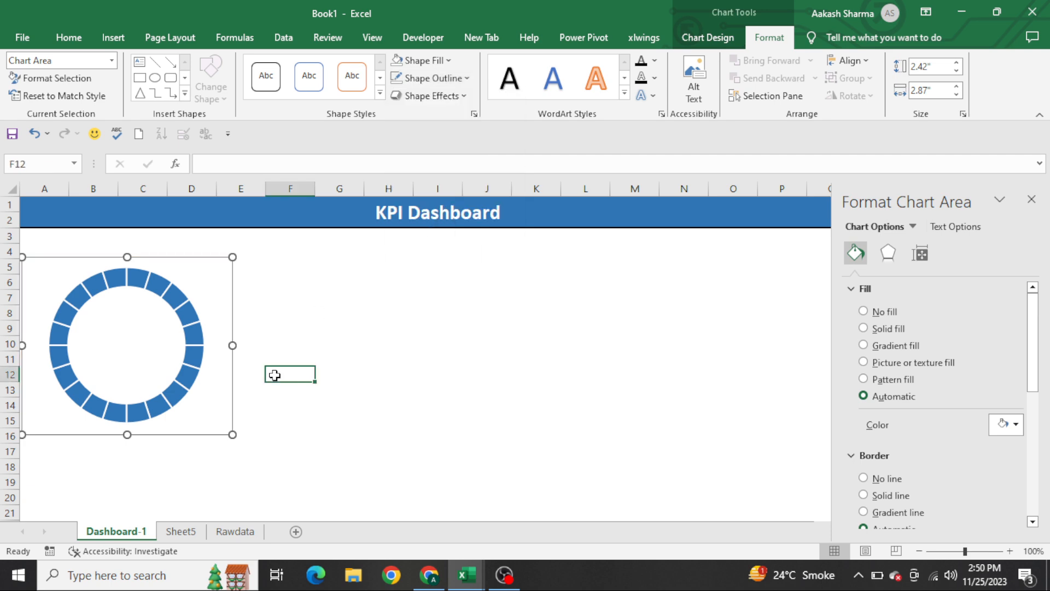
Duplicate the blue doughnut chart and place the copy beside the original, around columns E to I.
left_click(217, 314)
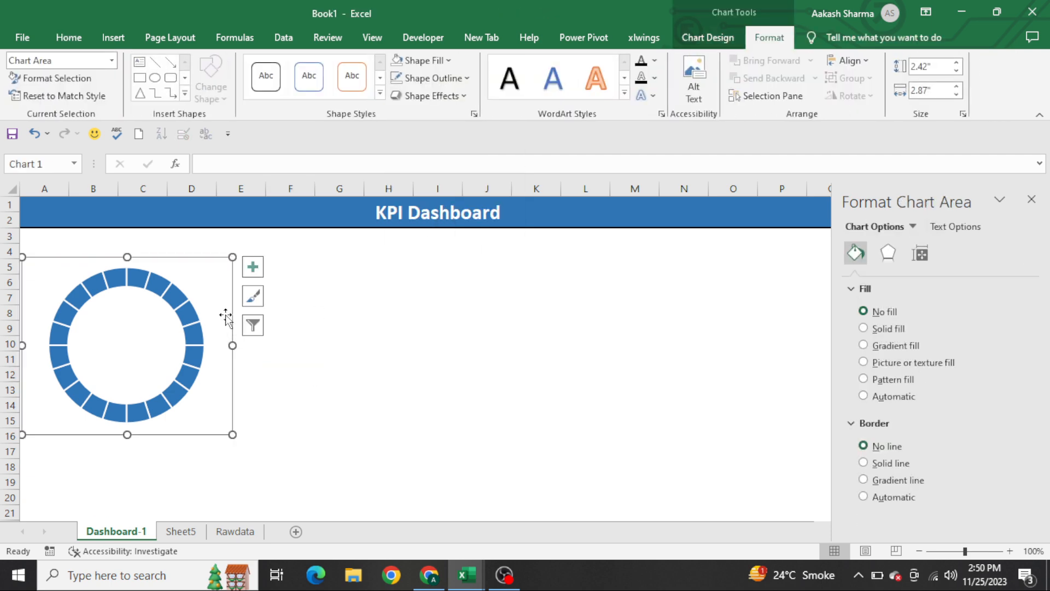
key("ctrl+v")
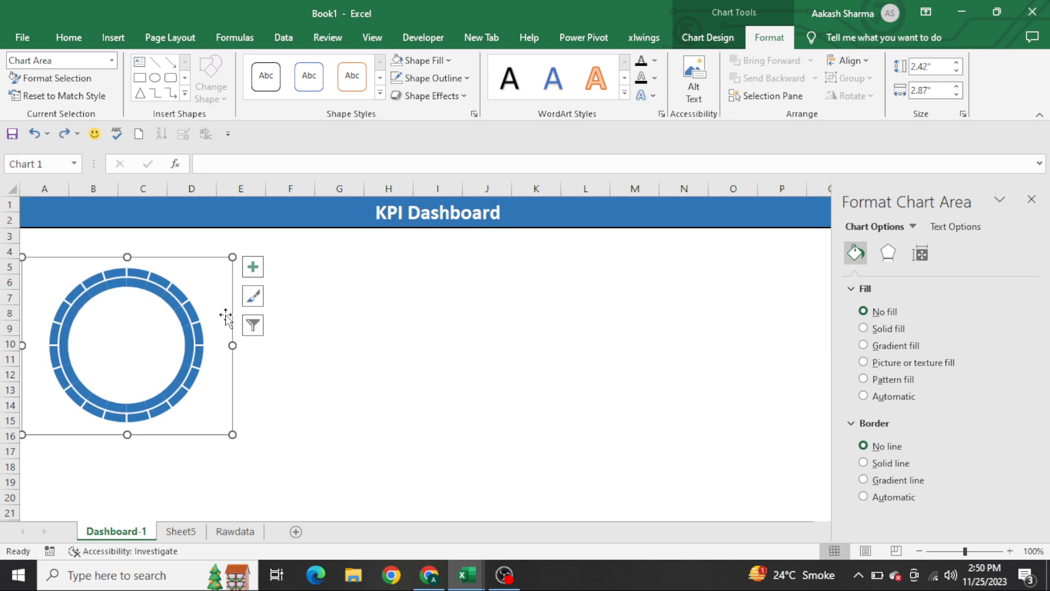
key("ctrl+z")
left_click(305, 304)
key("ctrl+v")
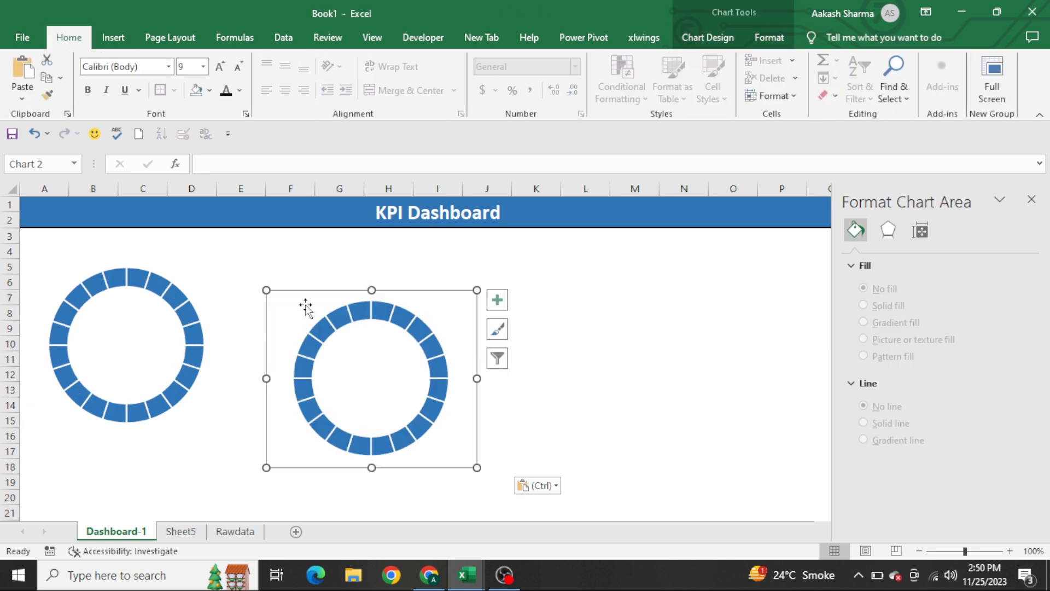
left_click_drag(304, 295, 310, 257)
Recolor the second doughnut's series with a dark orange theme color.
left_click(330, 304)
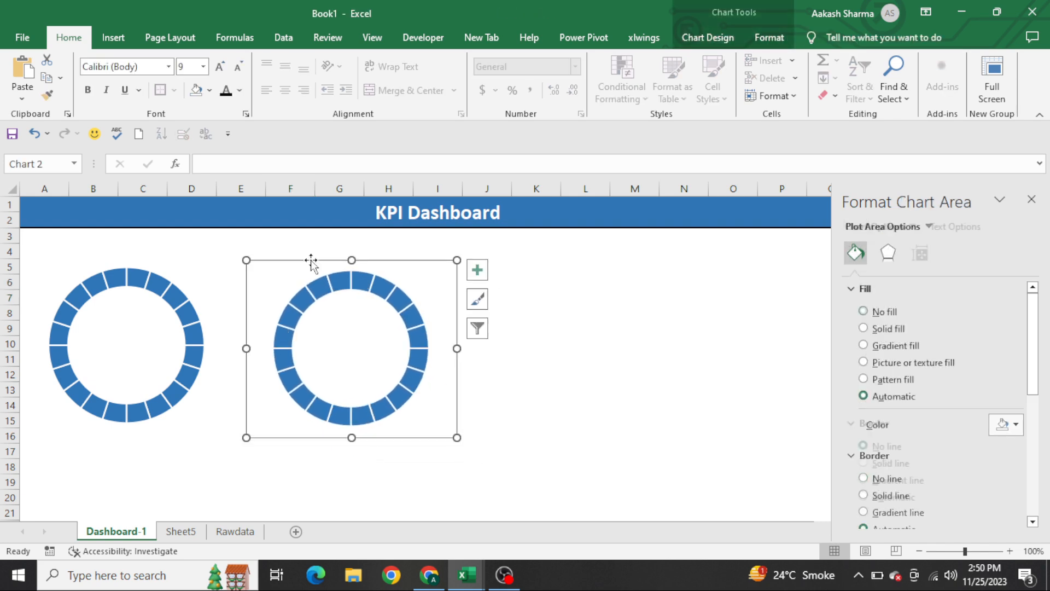
left_click(376, 282)
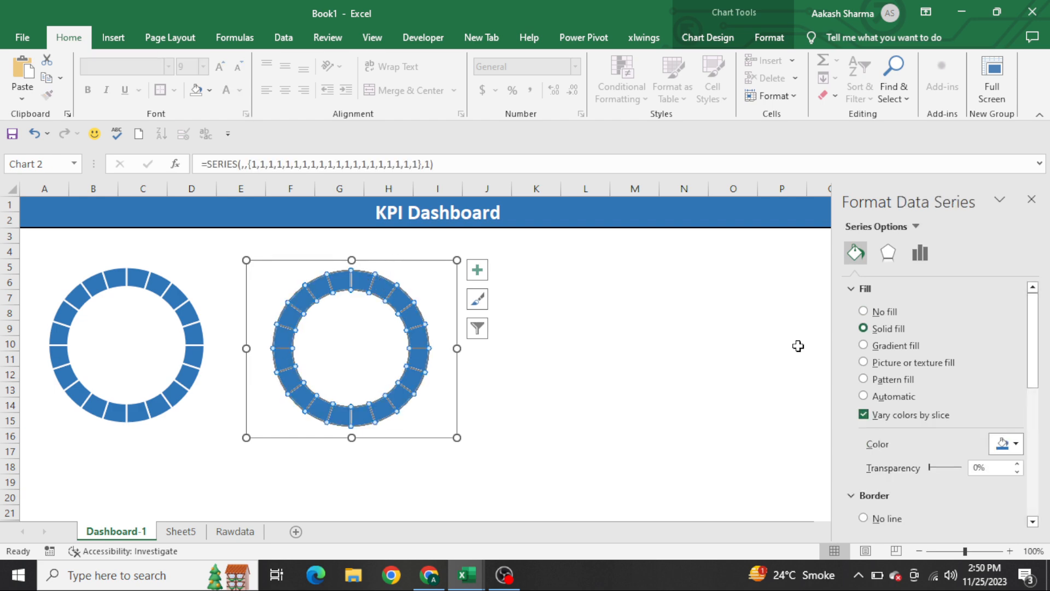
left_click(1006, 443)
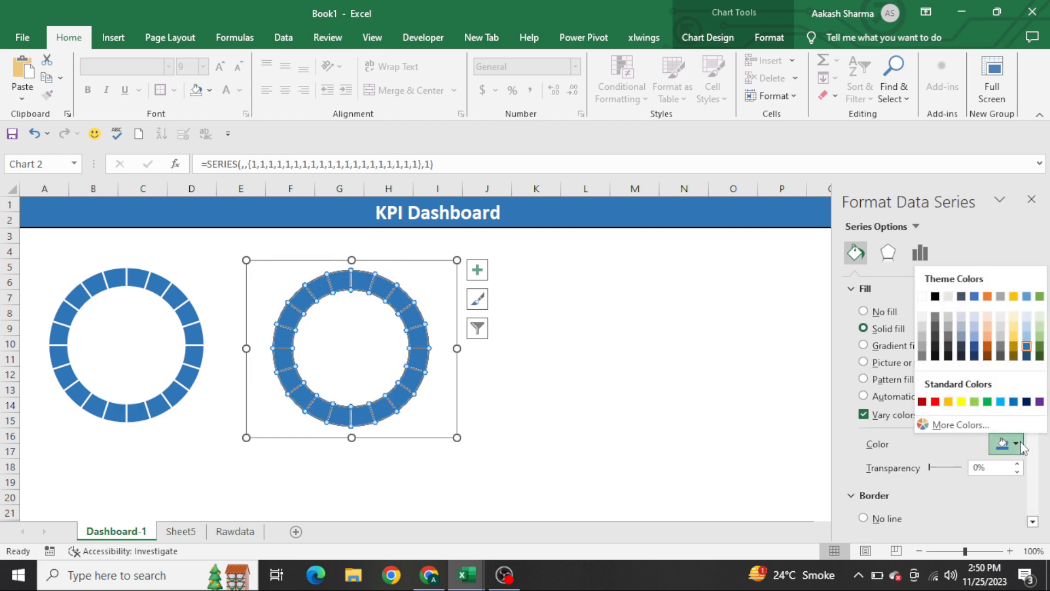
left_click(987, 345)
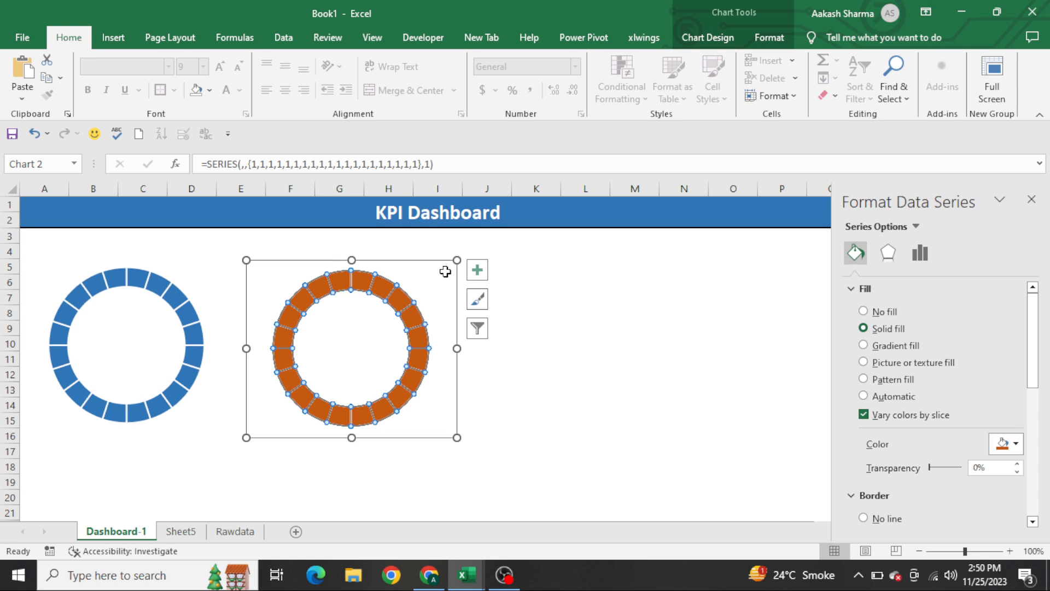
Duplicate the orange doughnut chart and place the copy beside it, around columns J to M.
left_click(428, 265)
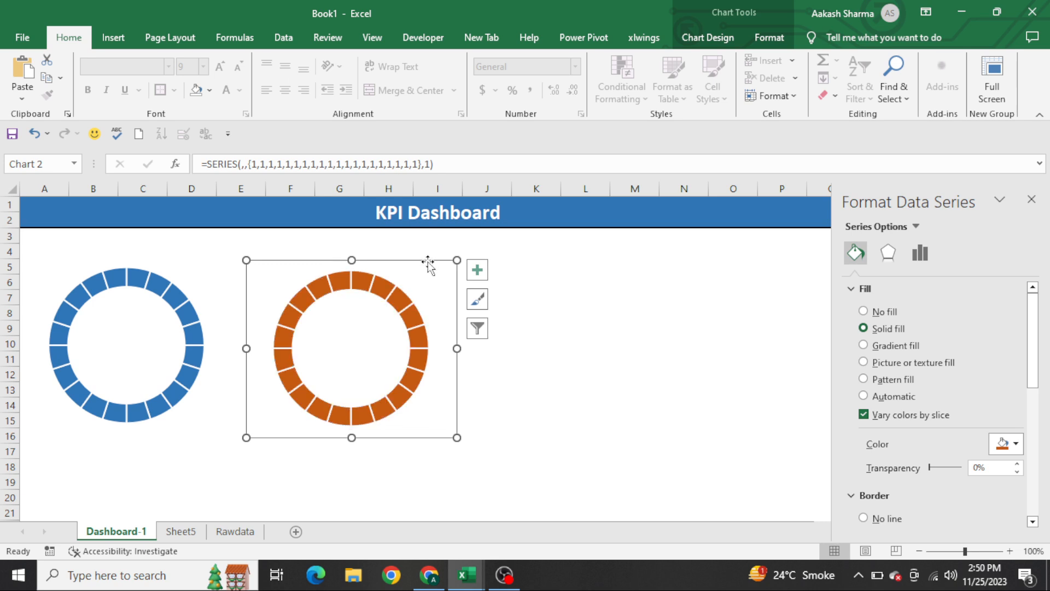
left_click(550, 286)
key("ctrl+v")
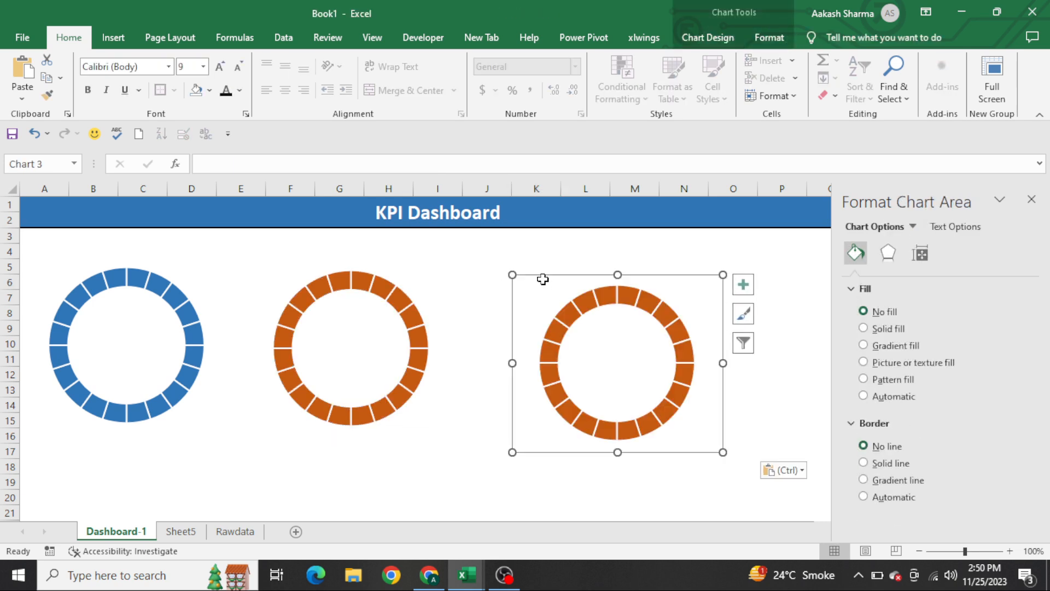
left_click_drag(540, 276, 487, 257)
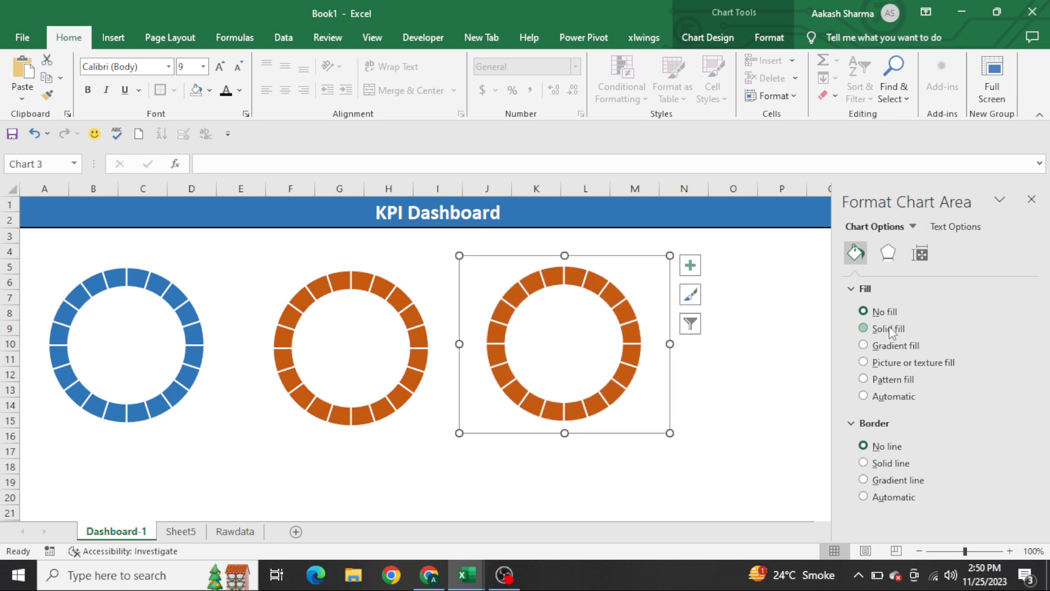
Keep the third chart's area without fill and recolor its doughnut series with a dark green theme color.
left_click(864, 328)
left_click(864, 311)
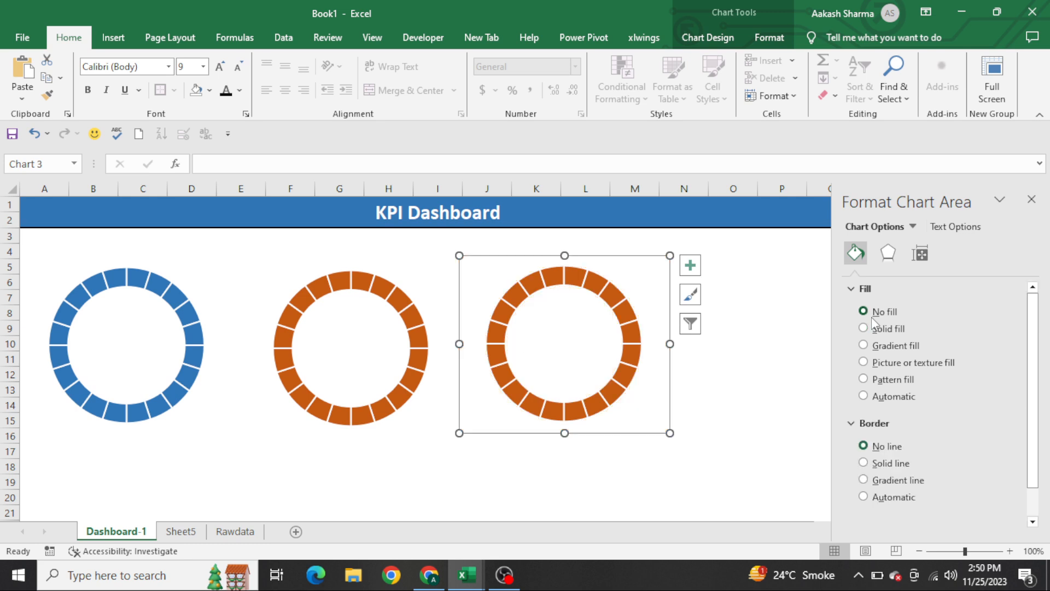
left_click(532, 293)
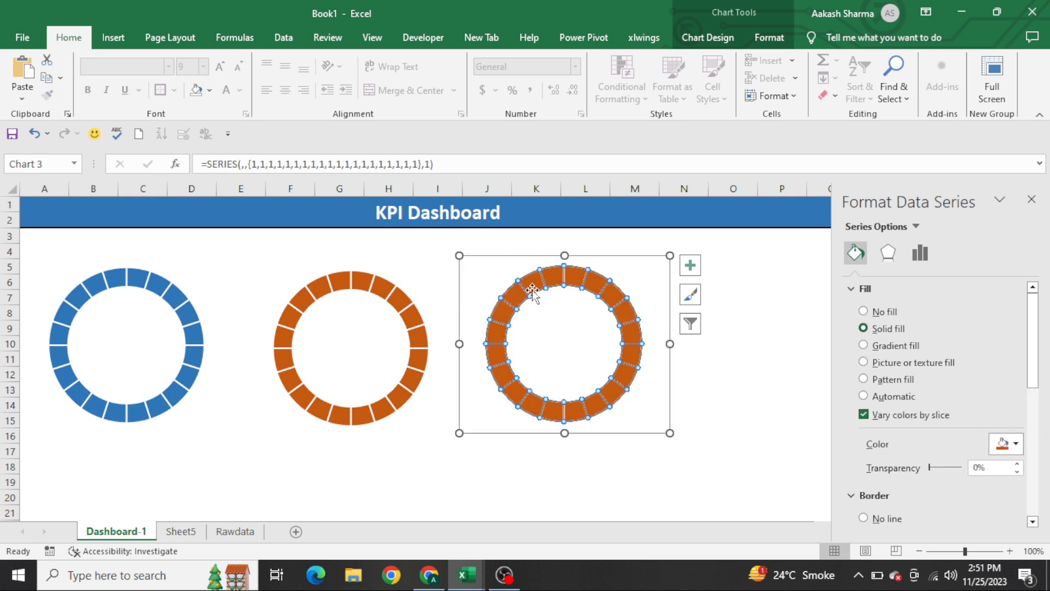
left_click(1005, 444)
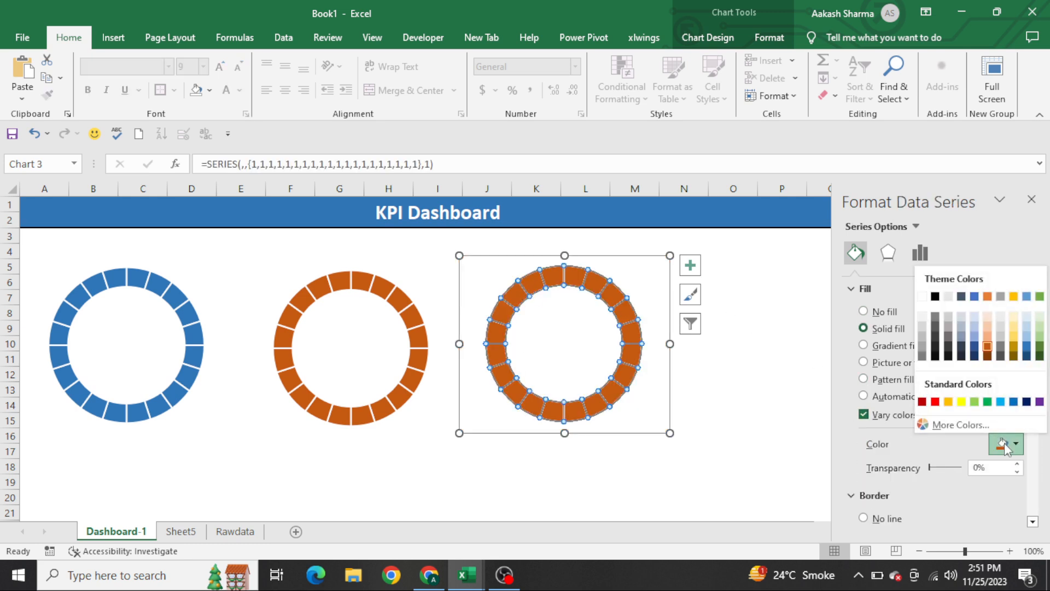
left_click(1039, 350)
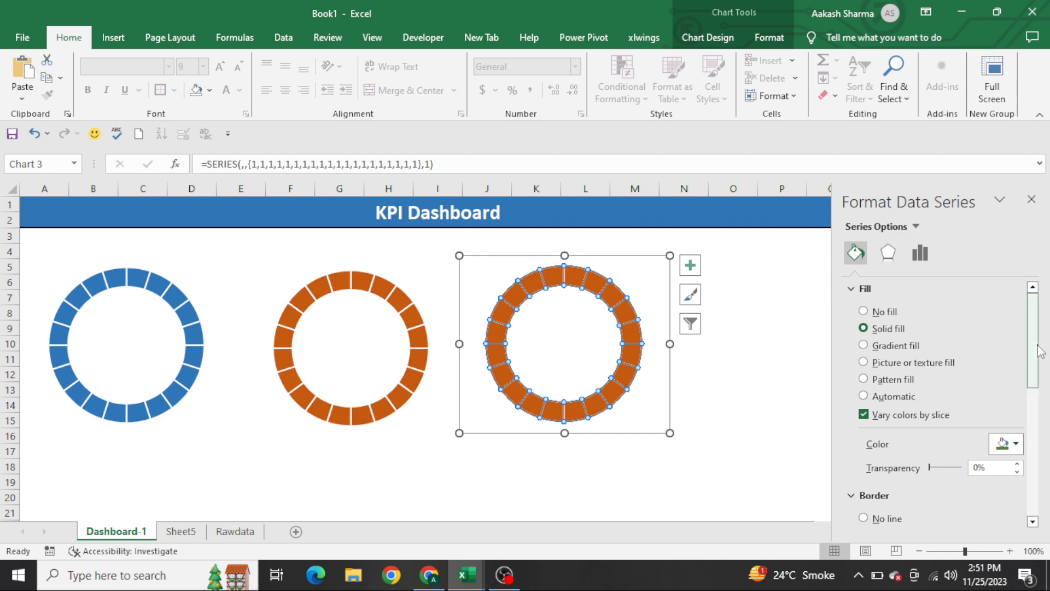
Duplicate the green doughnut chart and place the copy beside it, around columns N to Q.
left_click(614, 261)
left_click(734, 266)
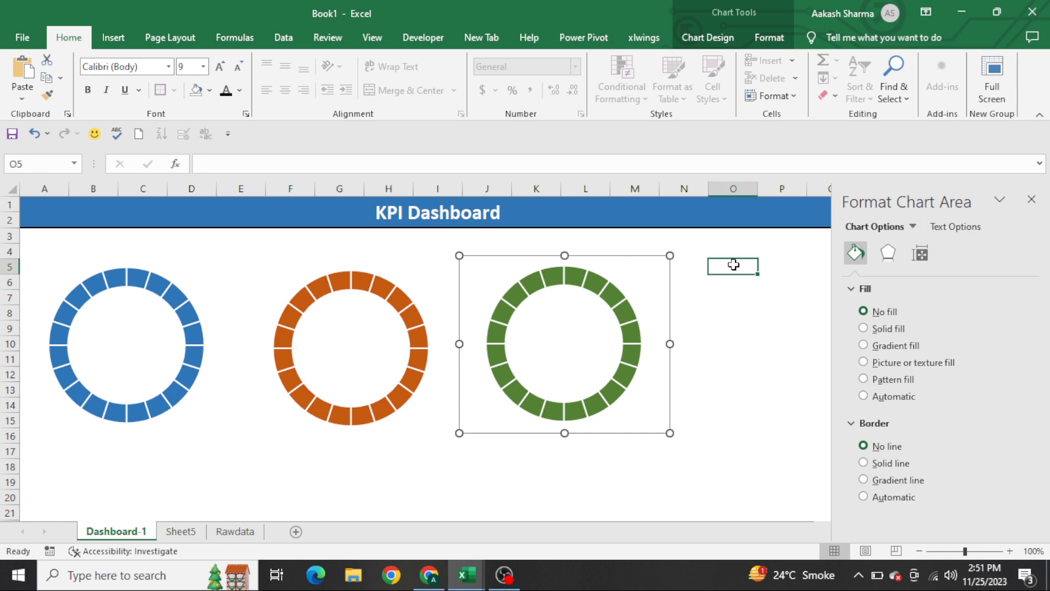
key("ctrl+v")
left_click_drag(734, 259, 690, 257)
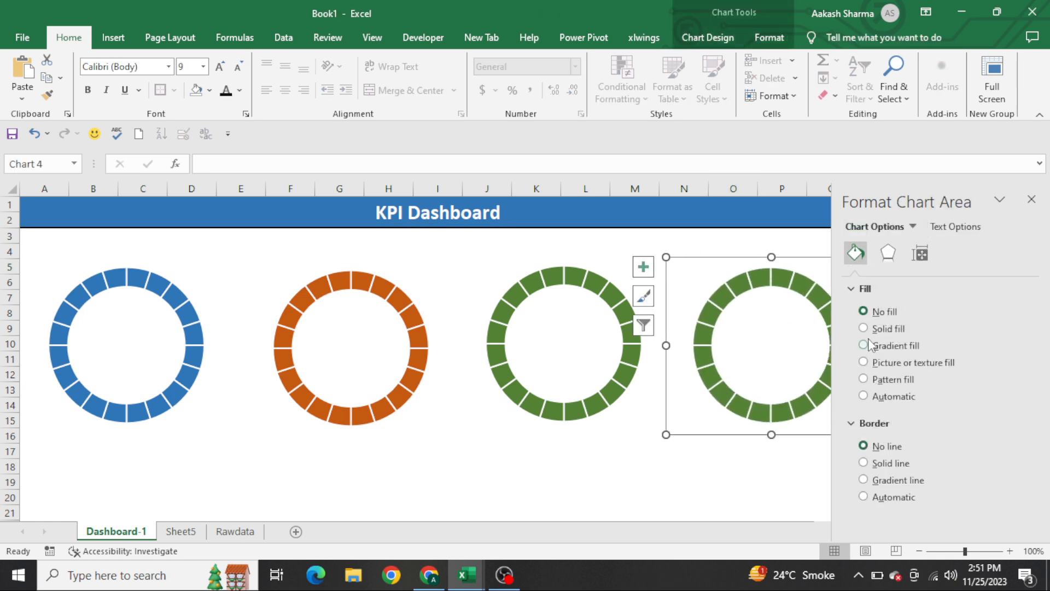
Recolor the fourth doughnut's series with the standard orange-yellow color and close the formatting pane.
left_click(745, 286)
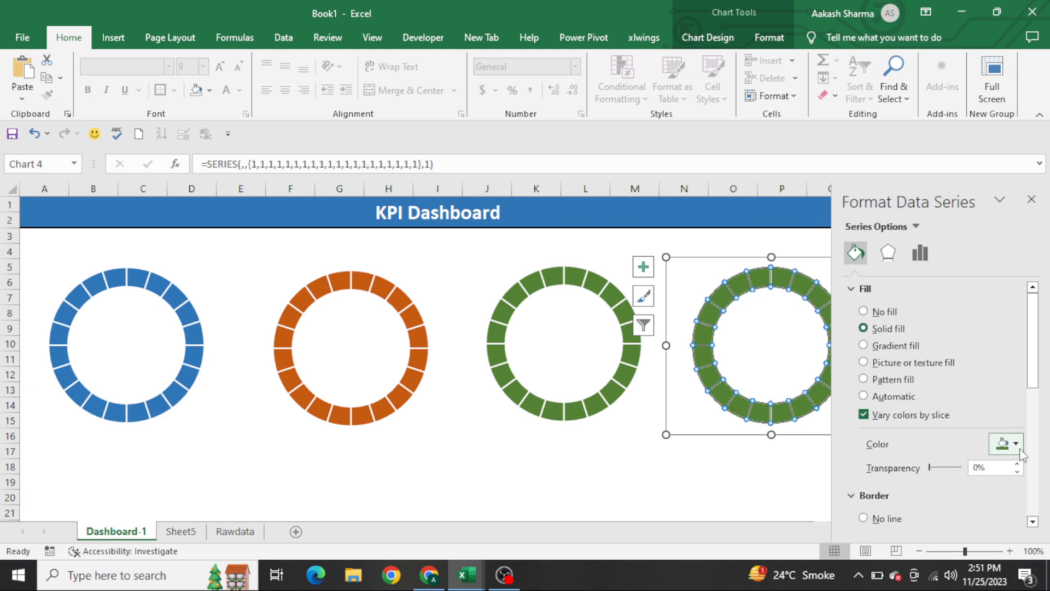
left_click(1007, 443)
left_click(948, 403)
left_click(1030, 200)
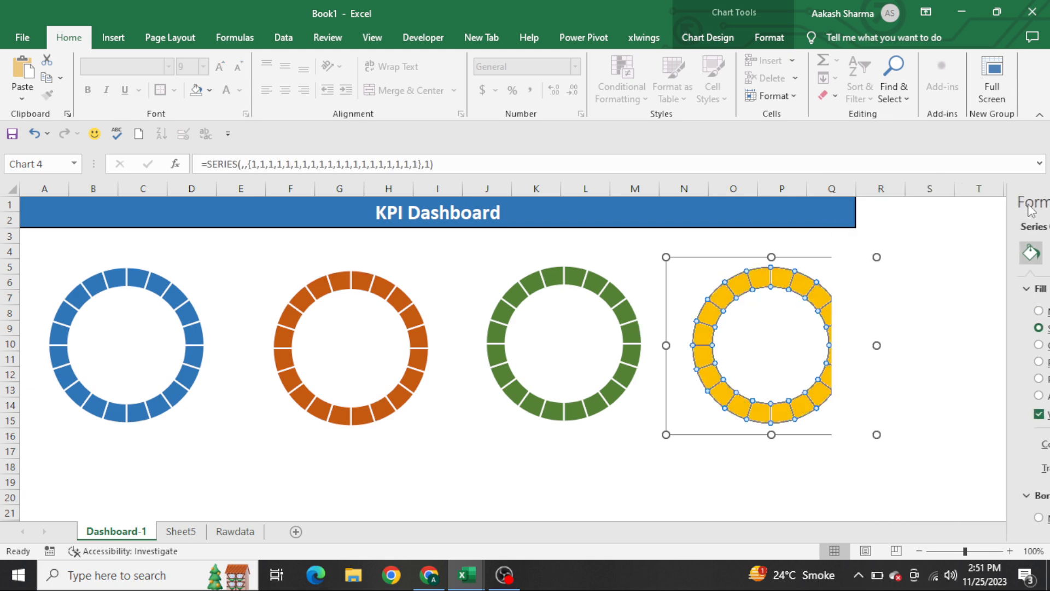
left_click(576, 483)
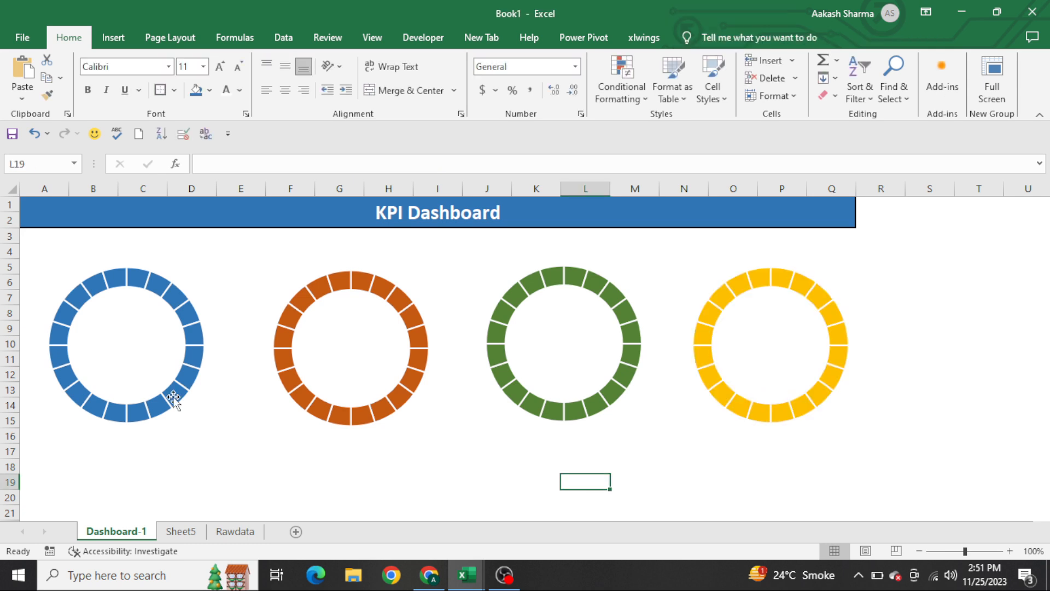
left_click(81, 357)
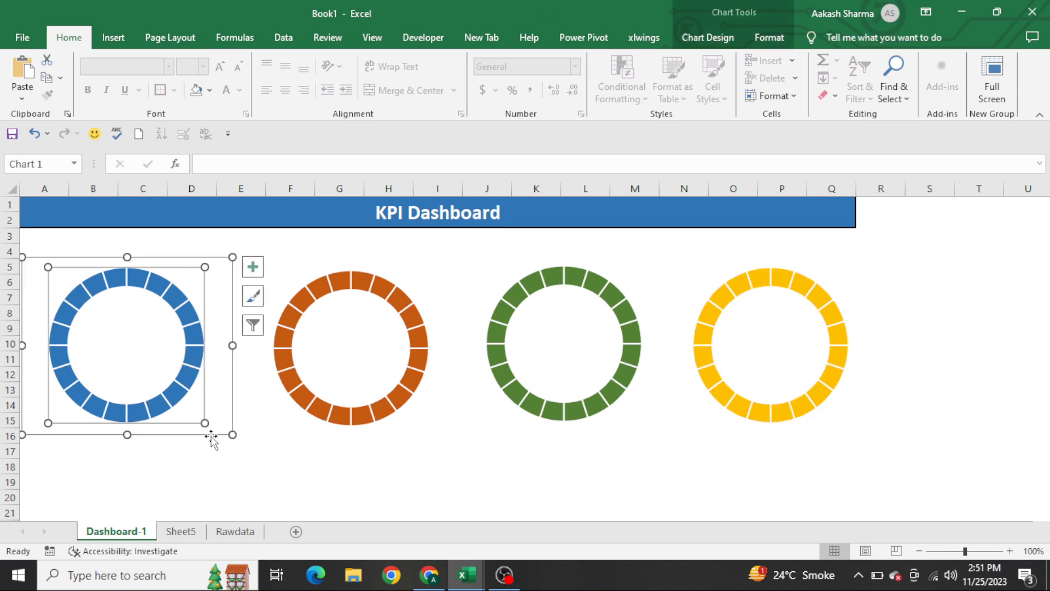
left_click(230, 447)
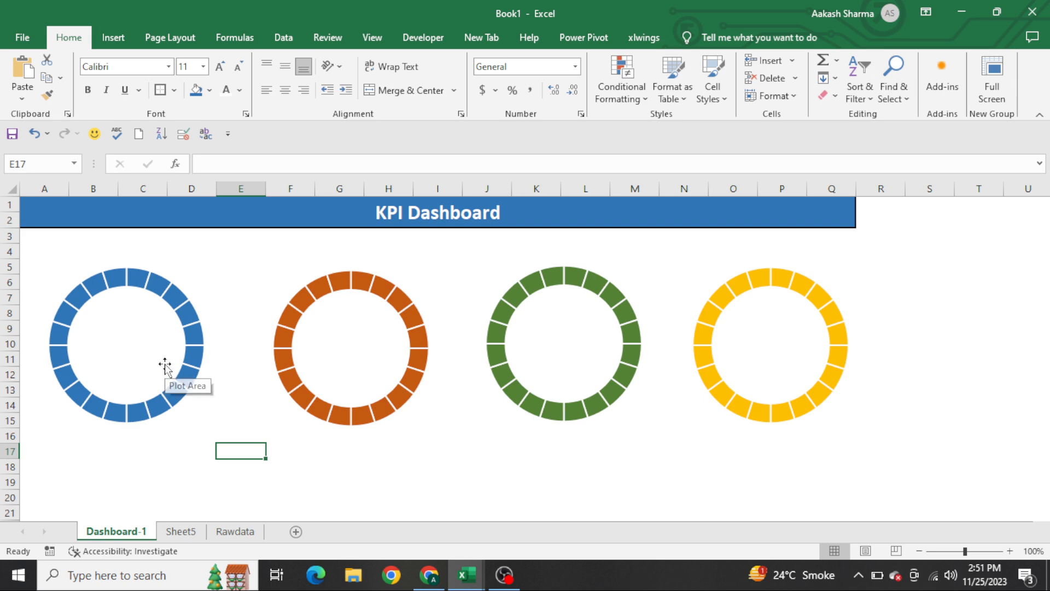
key("ctrl+Page_Down")
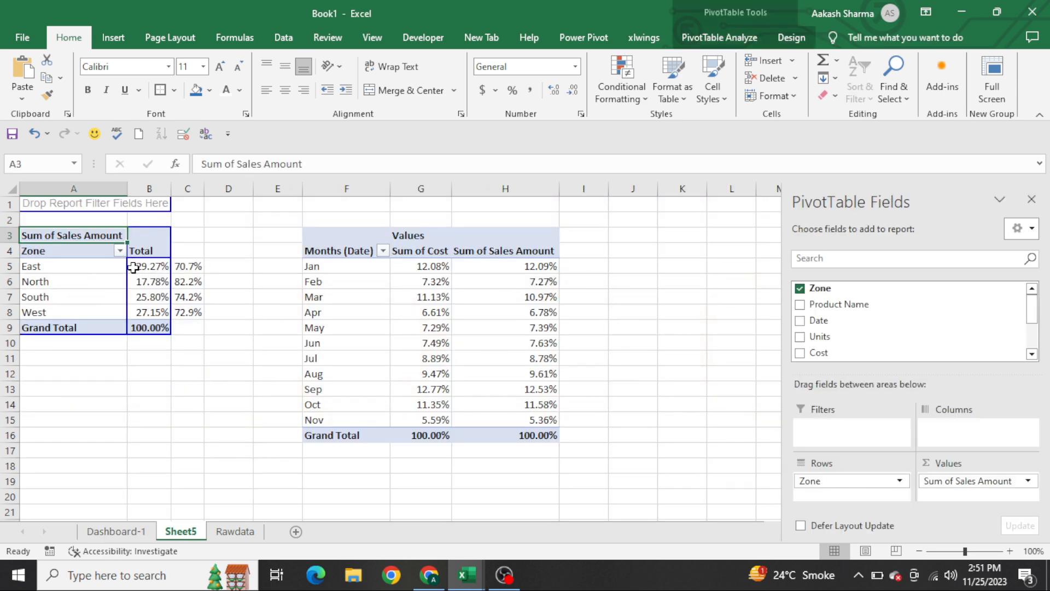
left_click(133, 266)
key("ctrl+Page_Down")
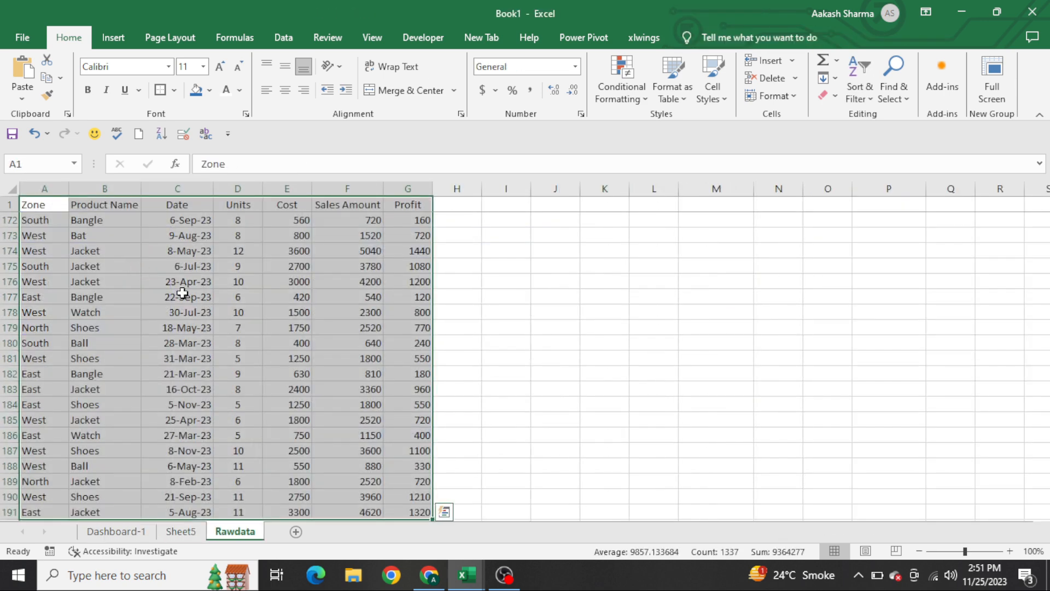
key("ctrl+Page_Up")
key("ctrl+Page_Up")
Add a second series to the blue doughnut chart with the East values =Sheet5!$B$5:$C$5.
left_click(141, 314)
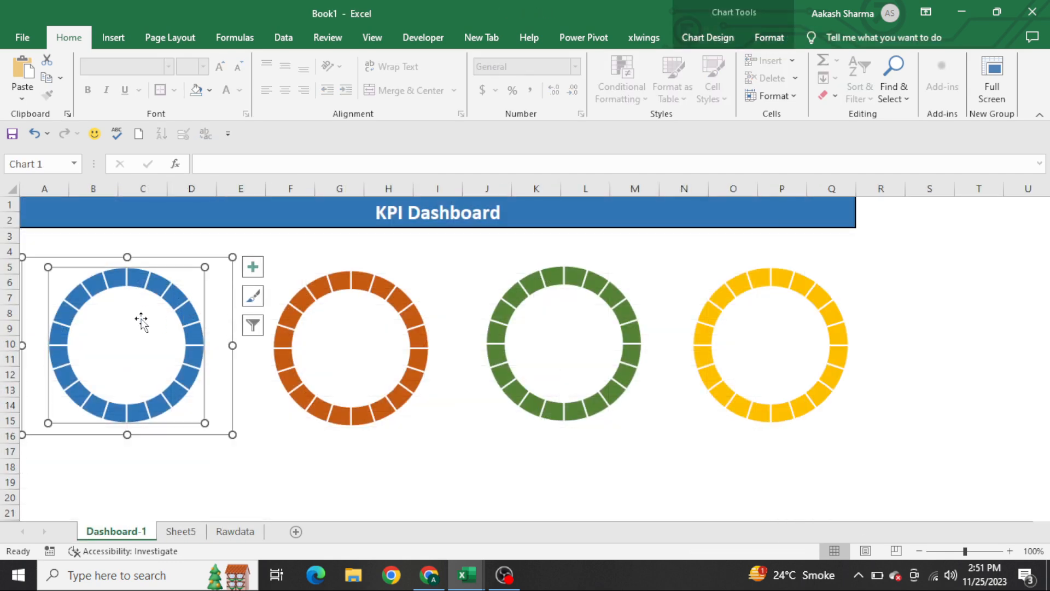
right_click(195, 276)
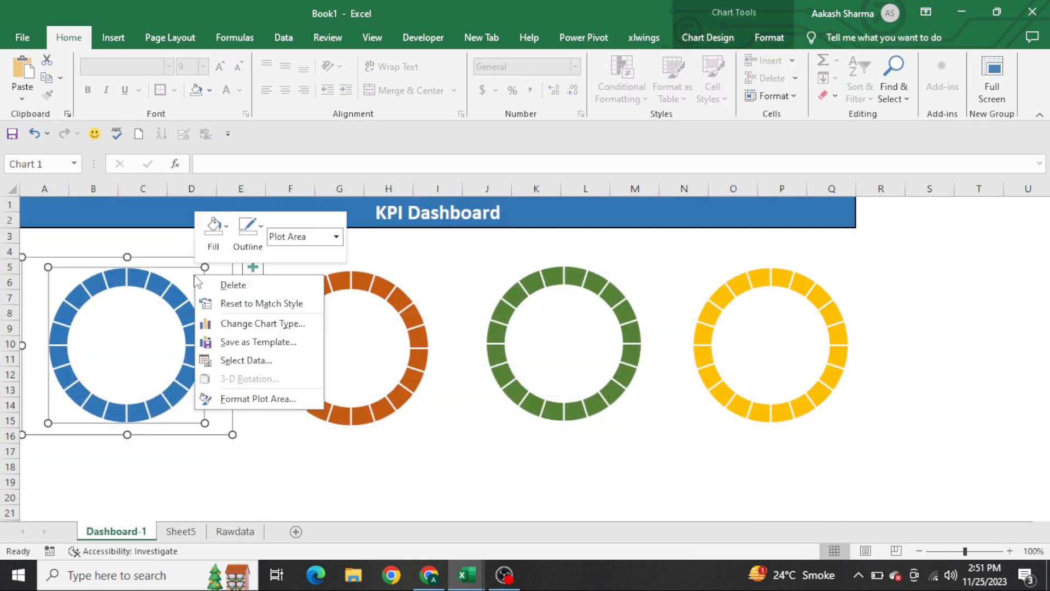
left_click(263, 362)
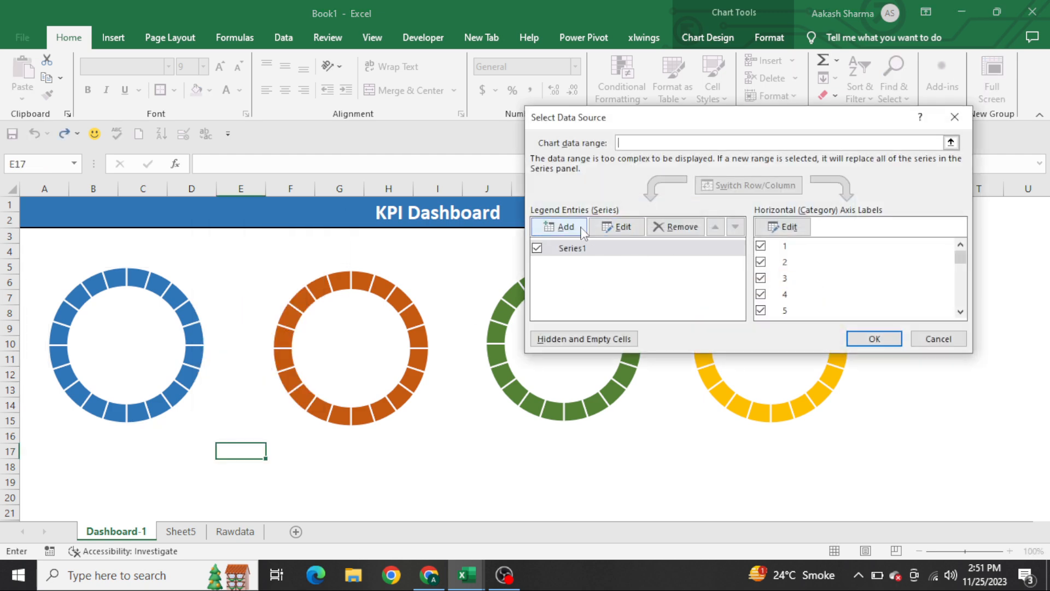
left_click(564, 227)
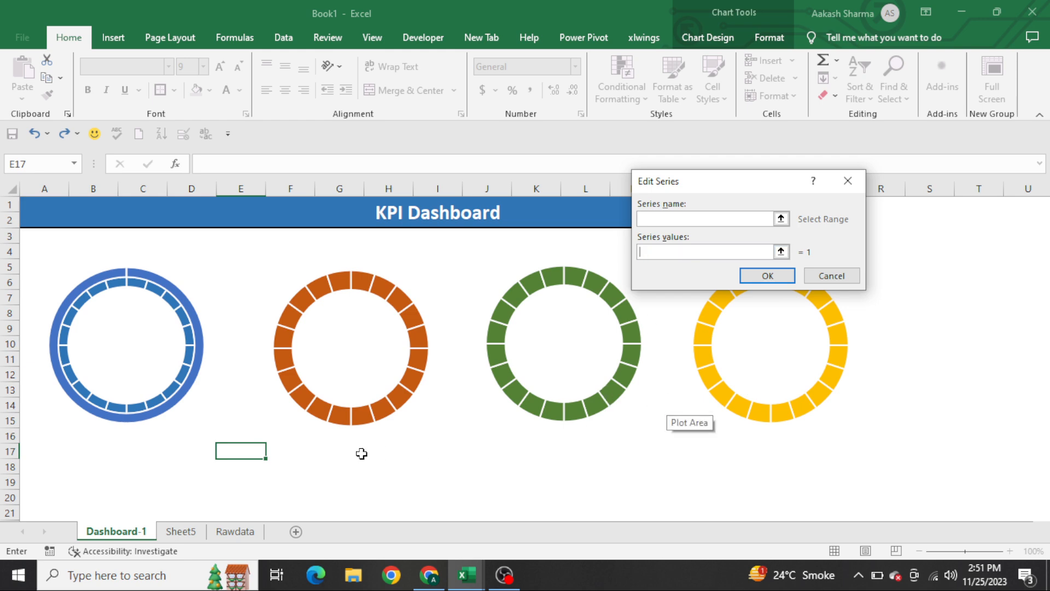
left_click(180, 531)
left_click(158, 268)
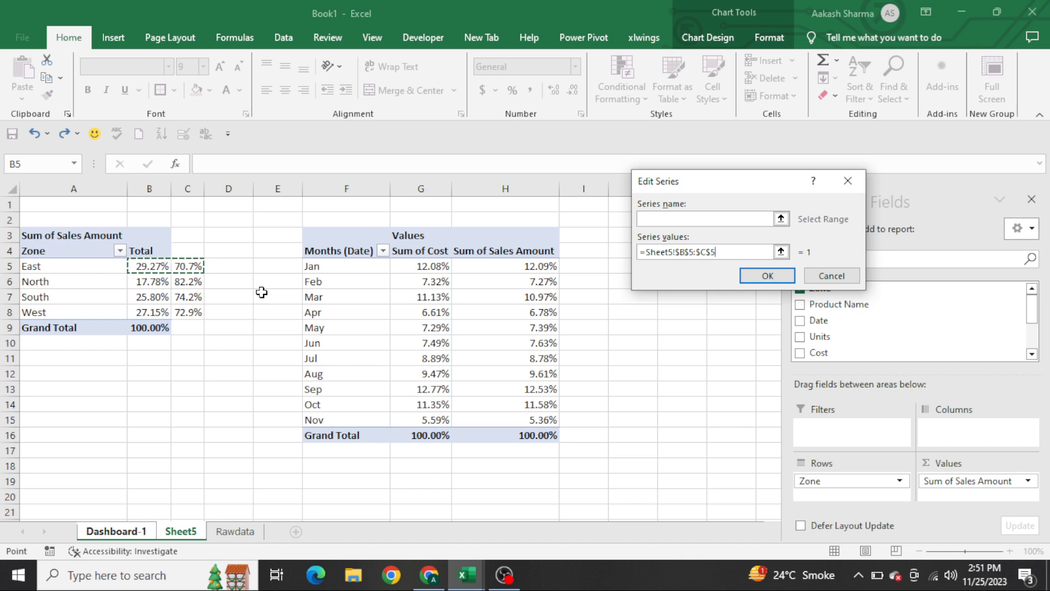
left_click(770, 278)
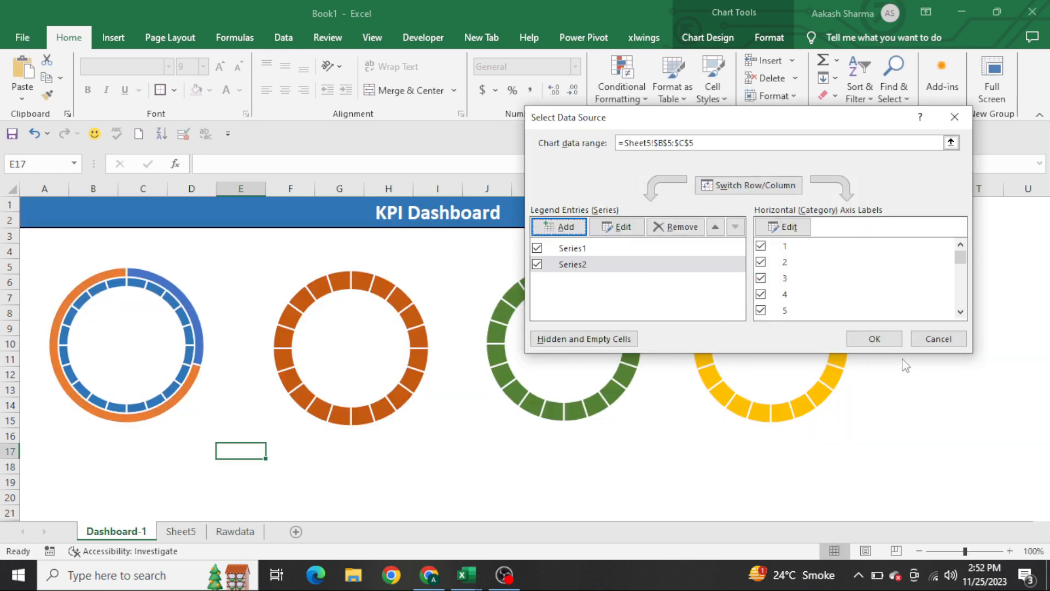
left_click(873, 339)
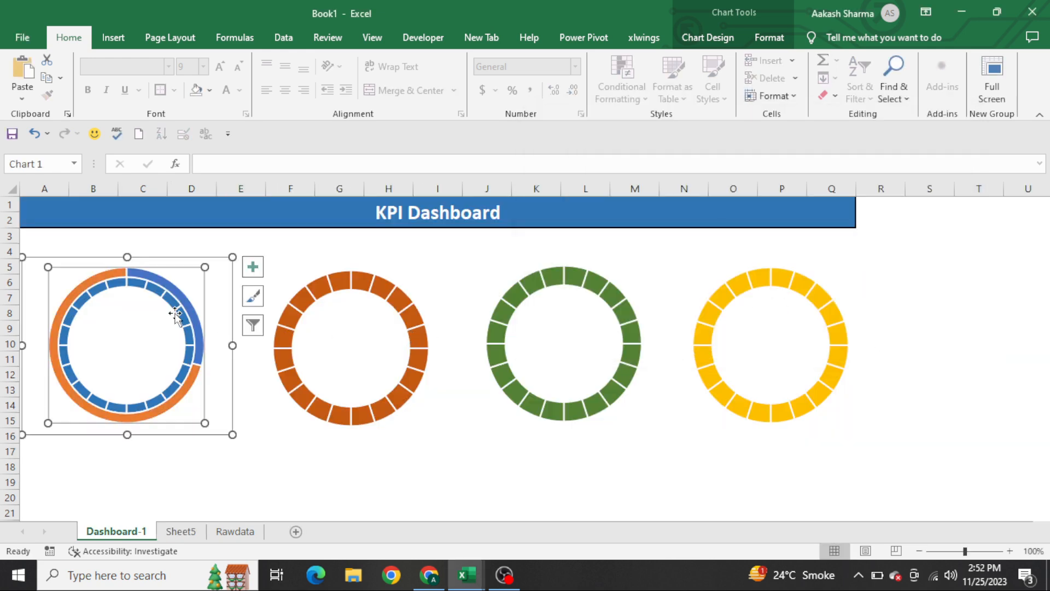
Assign Series2 of the blue doughnut chart to the secondary axis, keeping both series as Doughnut type.
left_click(98, 278)
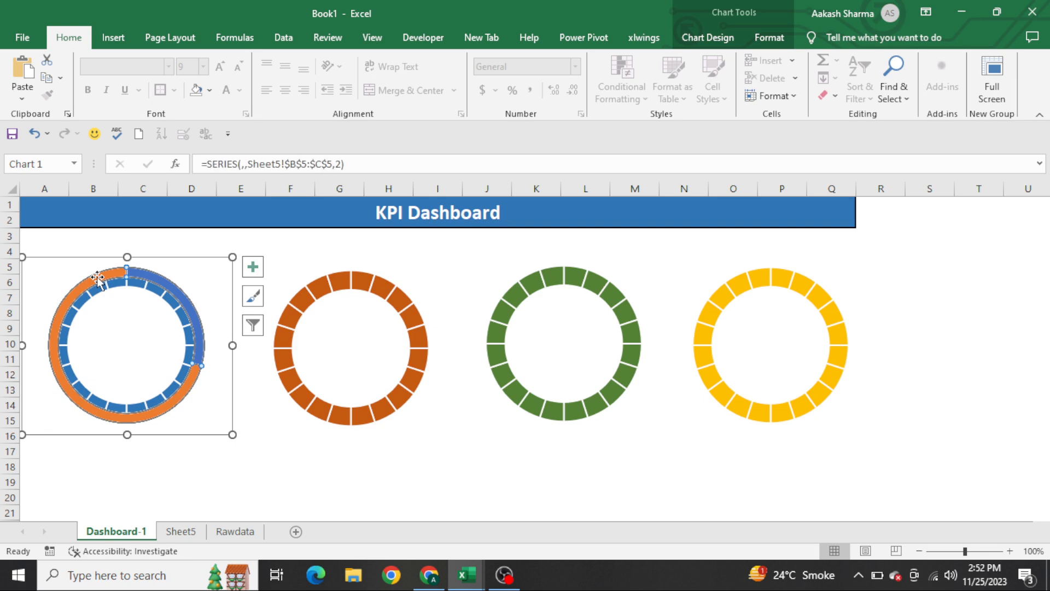
right_click(98, 277)
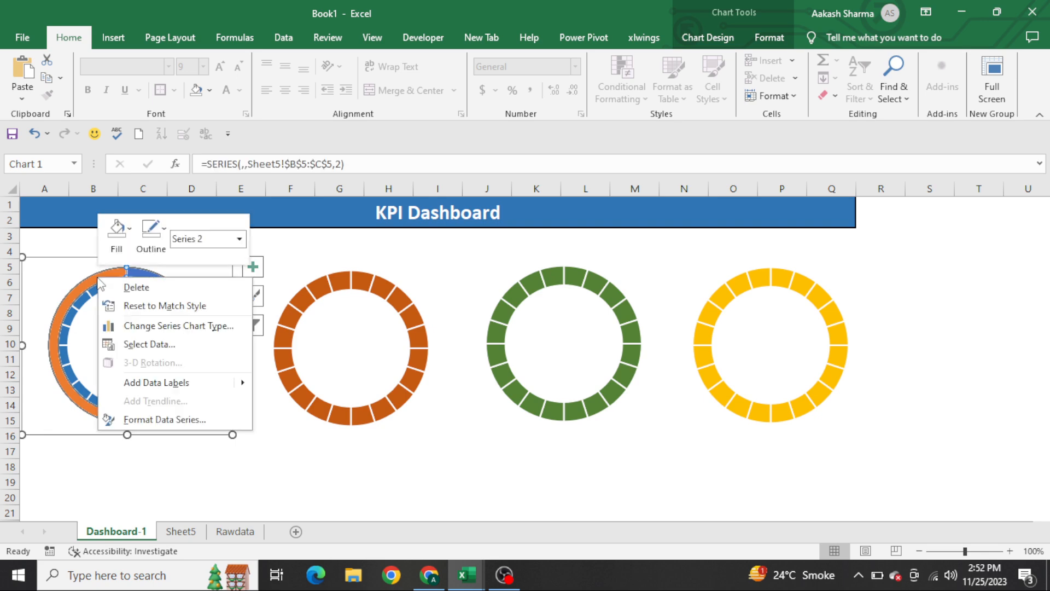
left_click(171, 326)
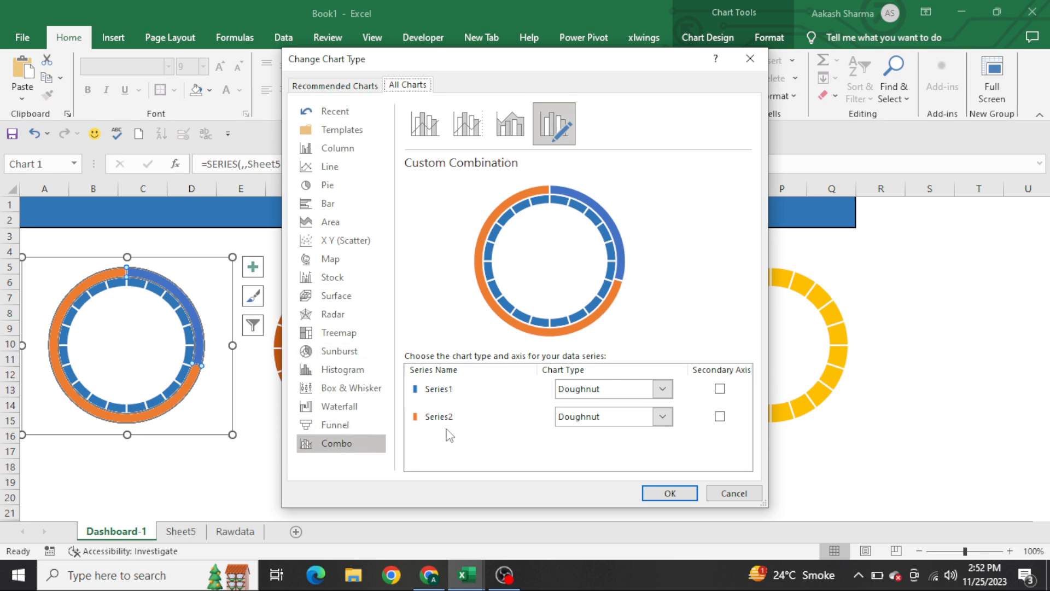
left_click(720, 418)
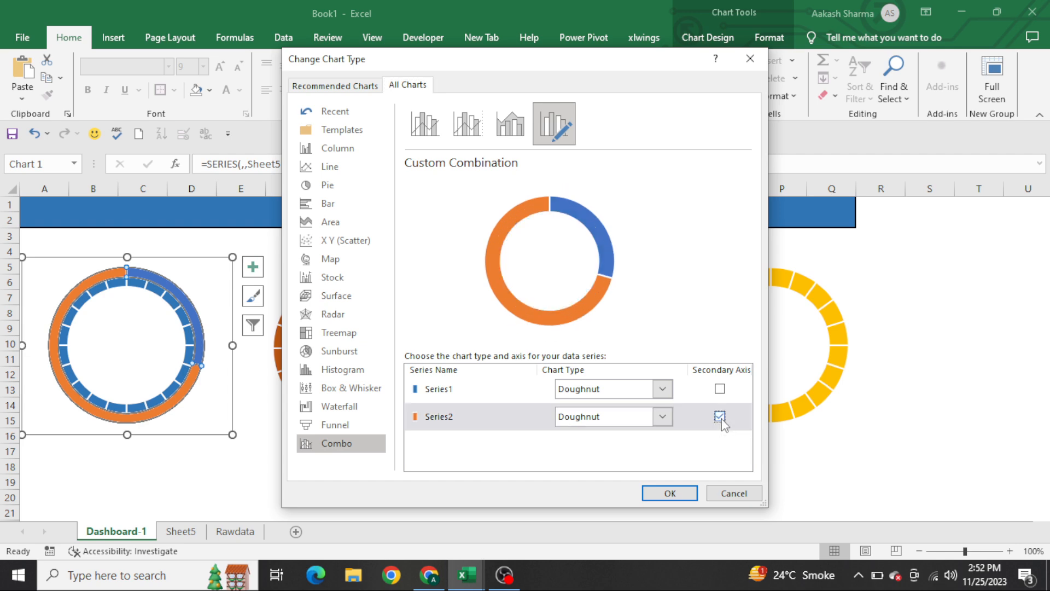
left_click(668, 493)
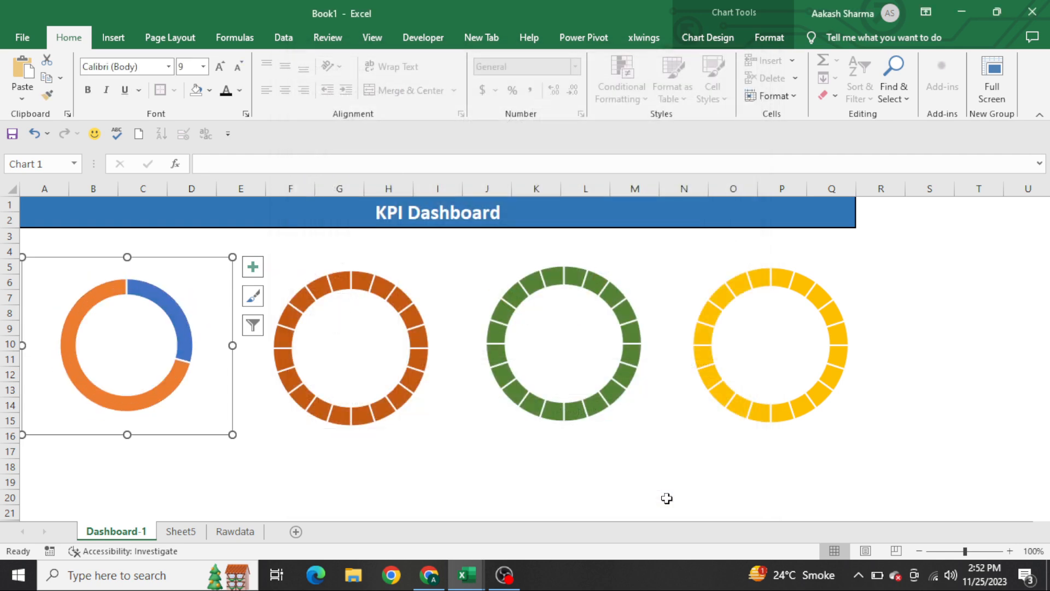
Remove the fill from the overlay series' blue slice in the first doughnut chart.
left_click(167, 308)
double_click(168, 307)
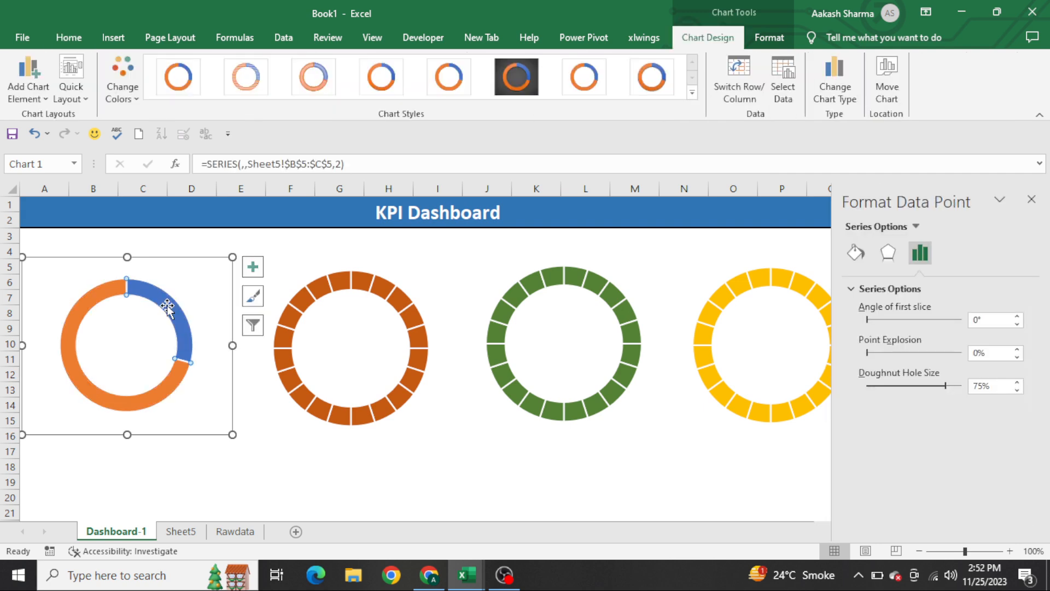
left_click(856, 253)
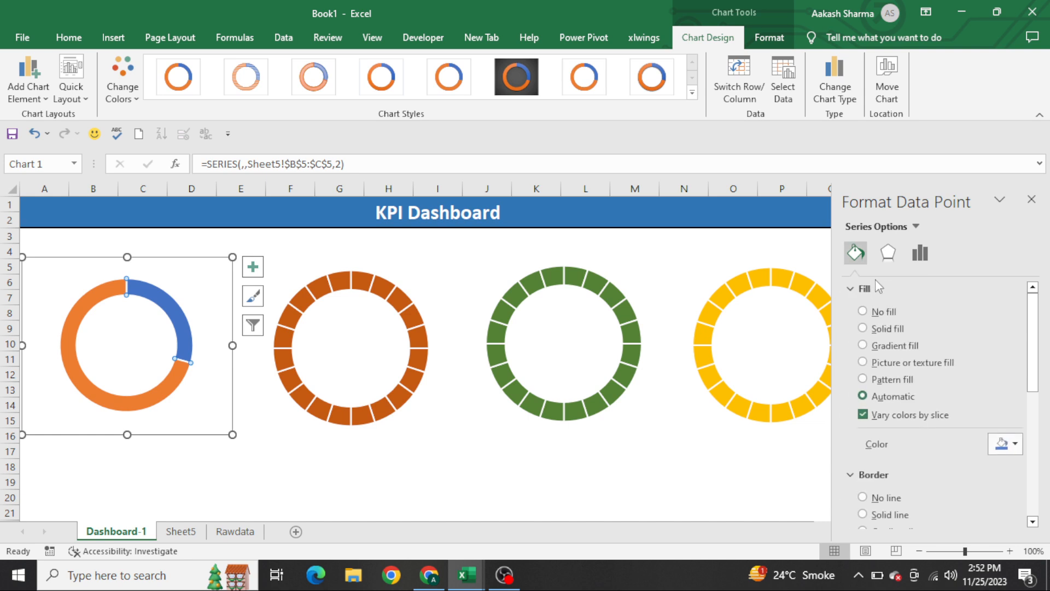
left_click(864, 311)
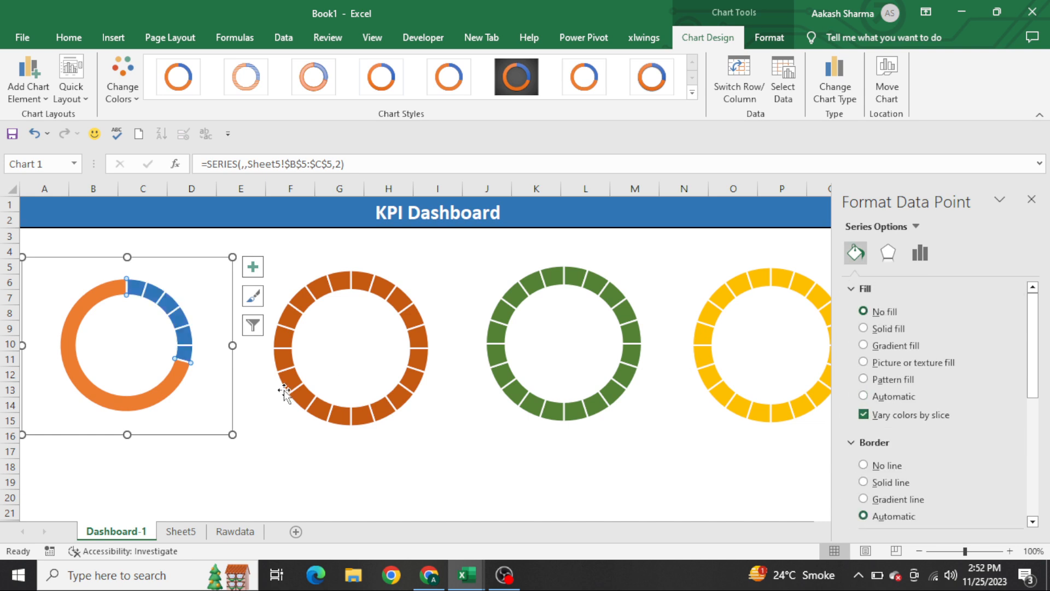
Fill the overlay series' orange slice with the lightest gray theme color at 44% transparency.
left_click(148, 397)
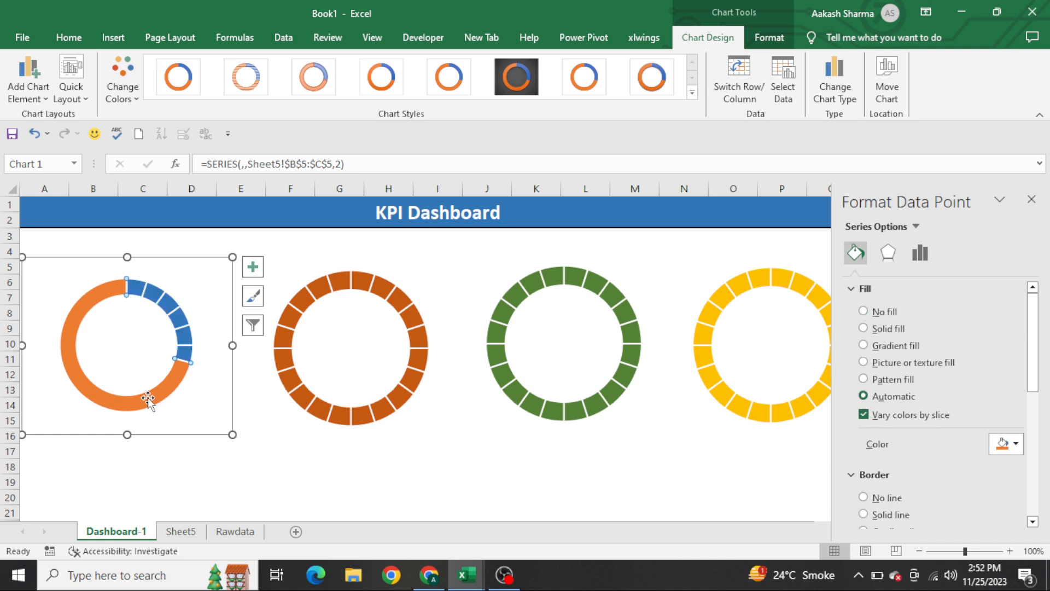
left_click(1016, 444)
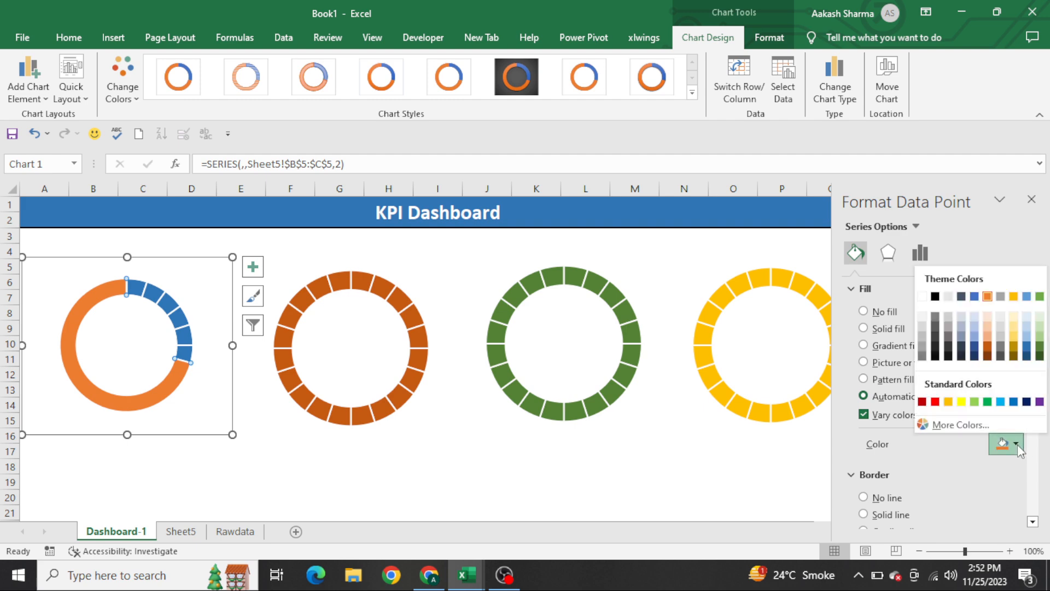
left_click(922, 317)
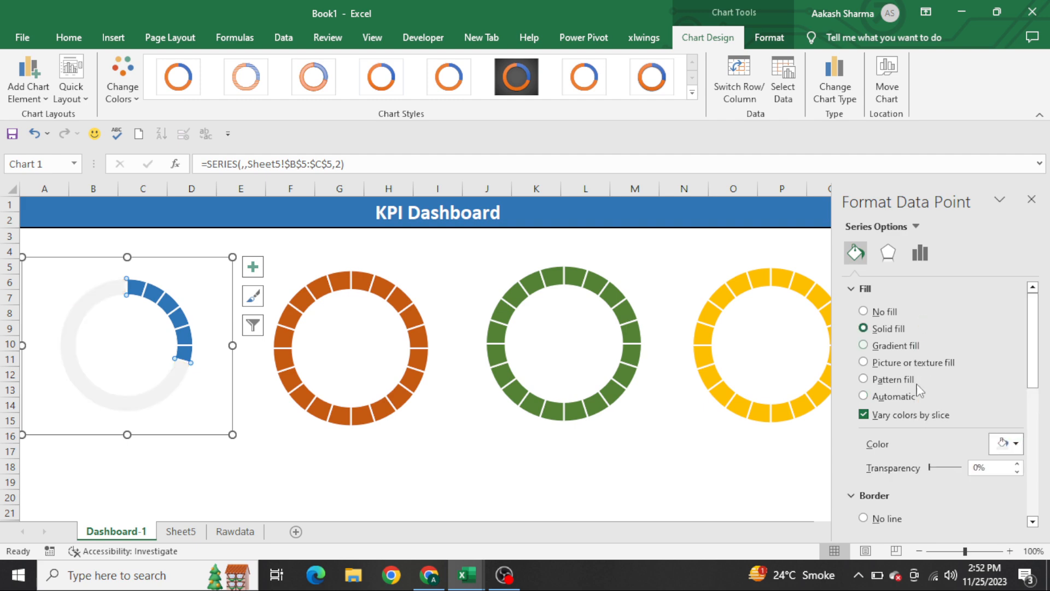
left_click_drag(929, 466, 942, 466)
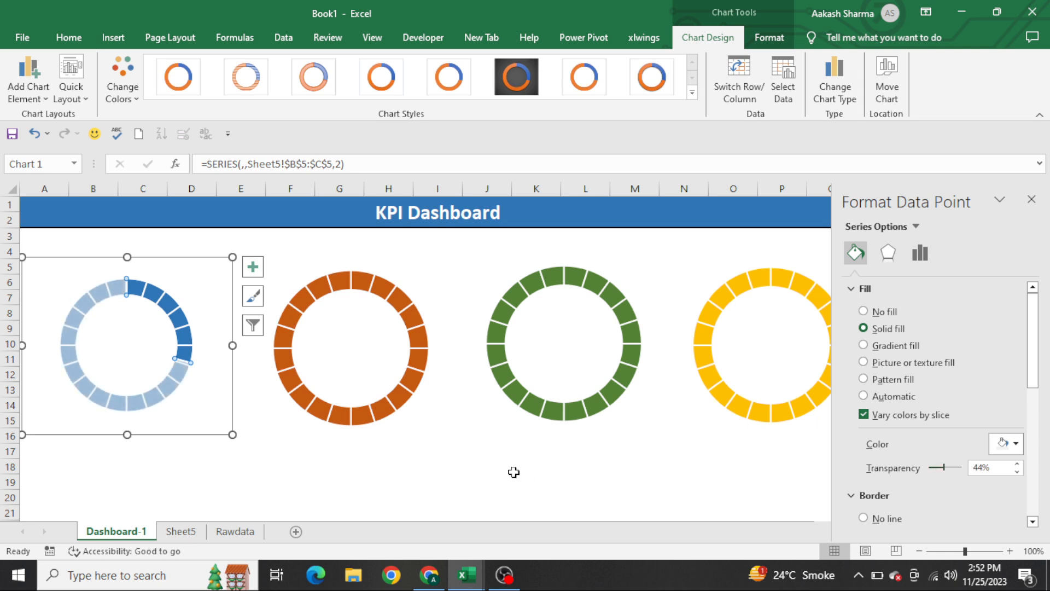
left_click(345, 457)
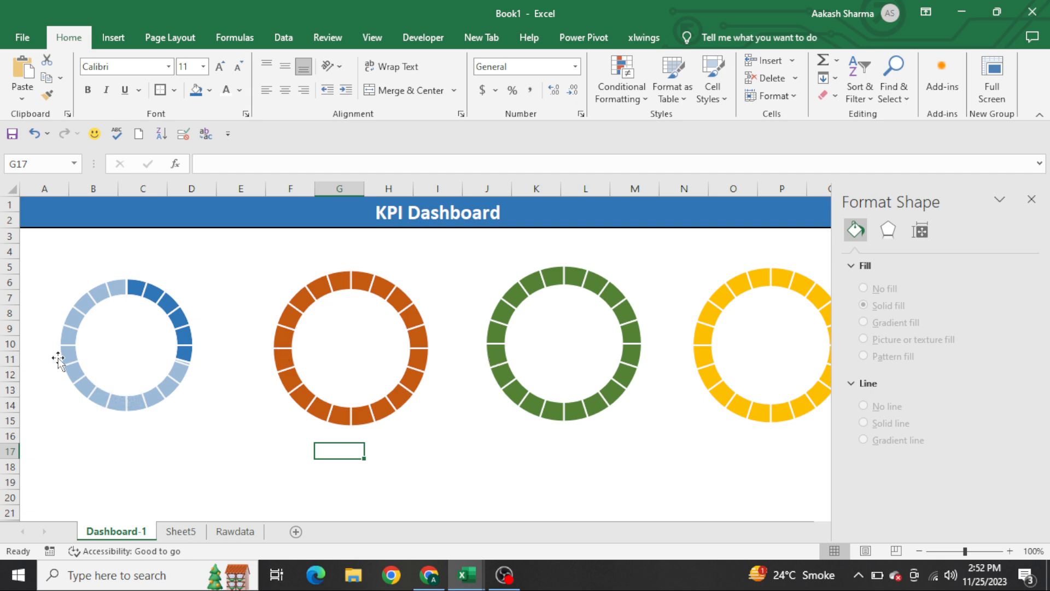
Move the first doughnut chart slightly down to line it up with the orange chart.
left_click(112, 356)
left_click(202, 267)
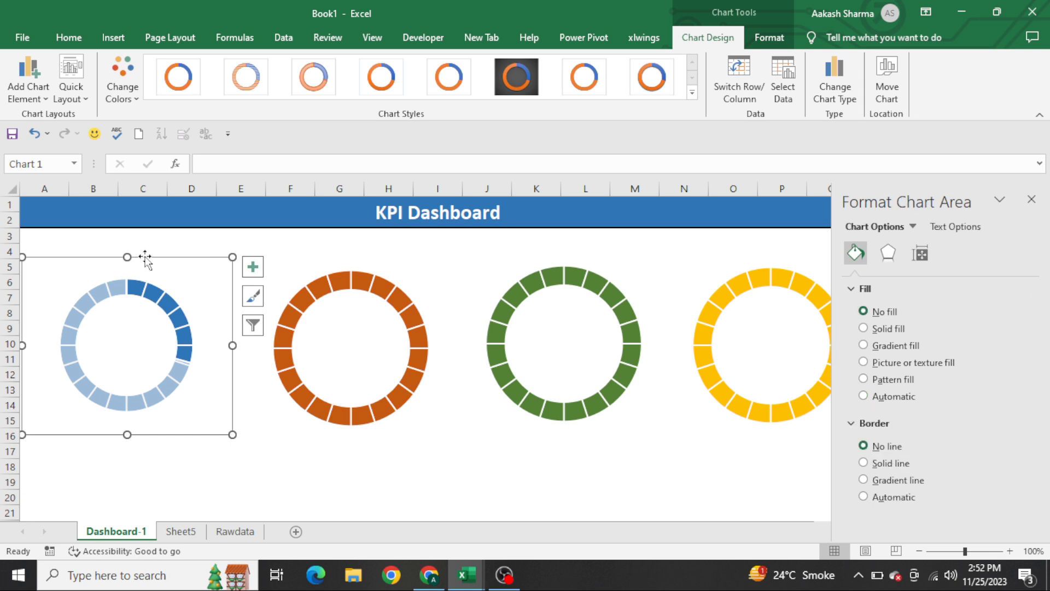
left_click_drag(145, 255, 145, 261)
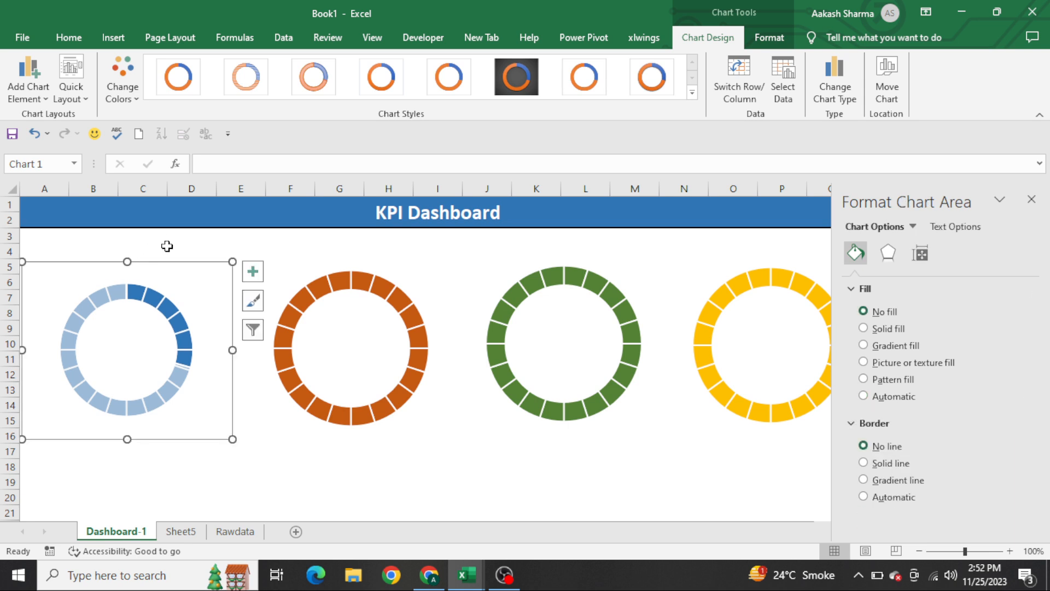
left_click(324, 340)
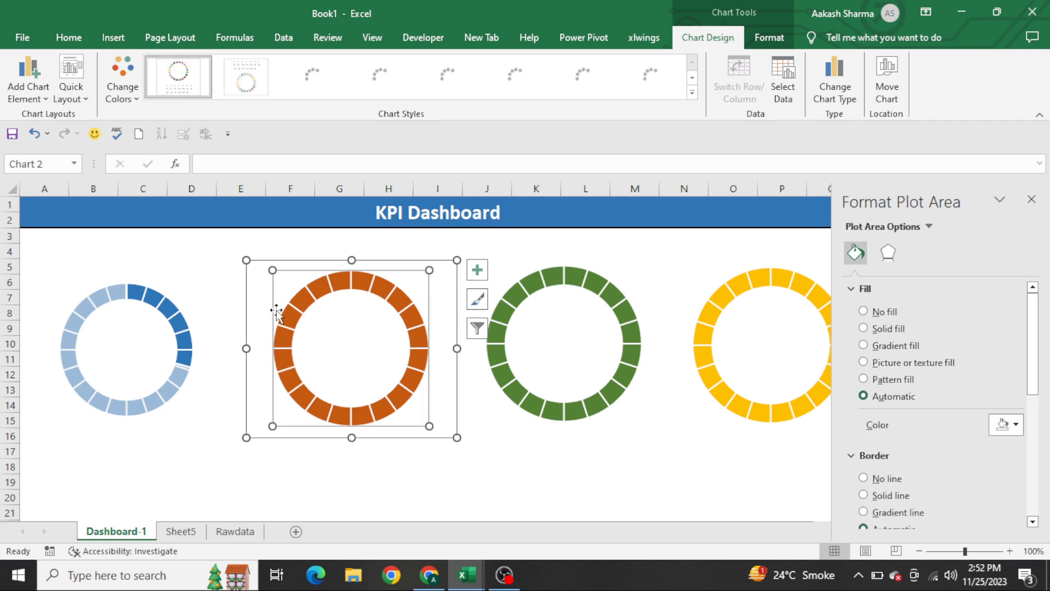
left_click(249, 310)
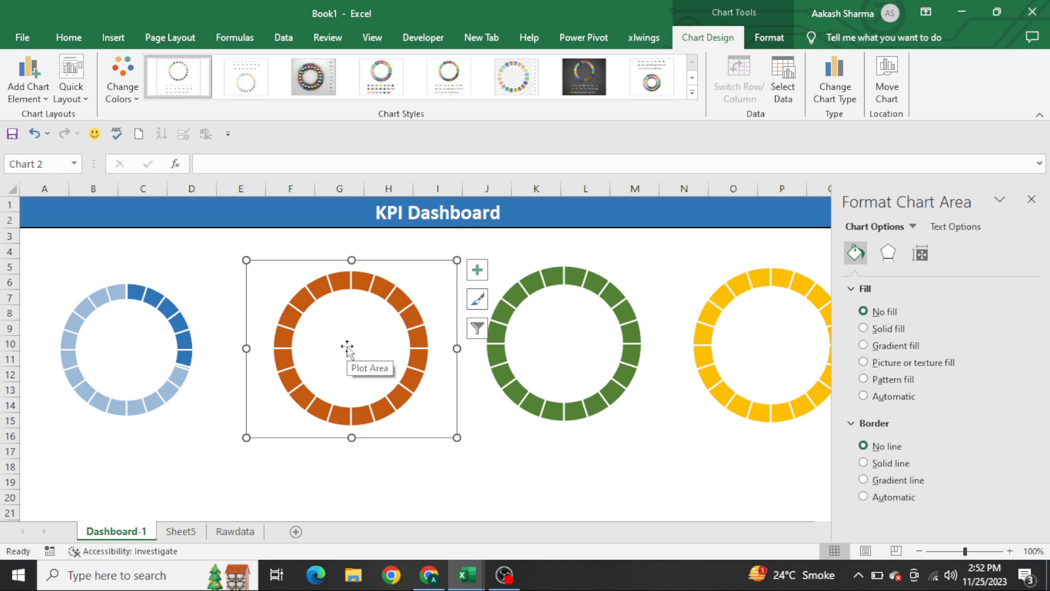
left_click(74, 286)
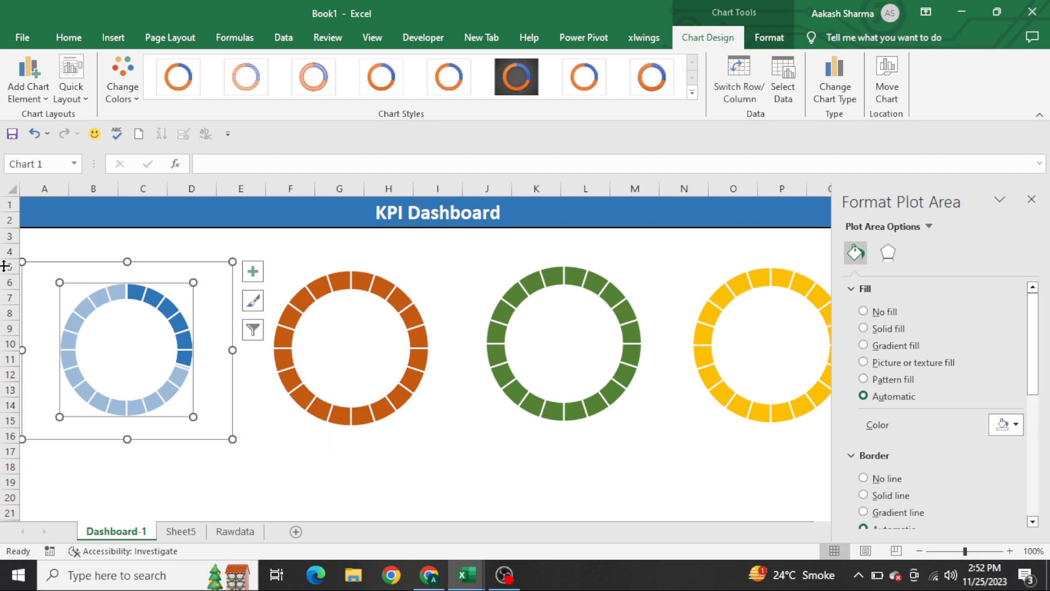
Label the blue doughnut chart by entering East in cell A4 of the dashboard.
left_click(33, 253)
type("Exit")
key("Return")
Check the zone order on Sheet5 and enter North in cell F4 as the orange doughnut chart's label.
key("Up")
key("Right")
key("Right")
key("ctrl+Page_Down")
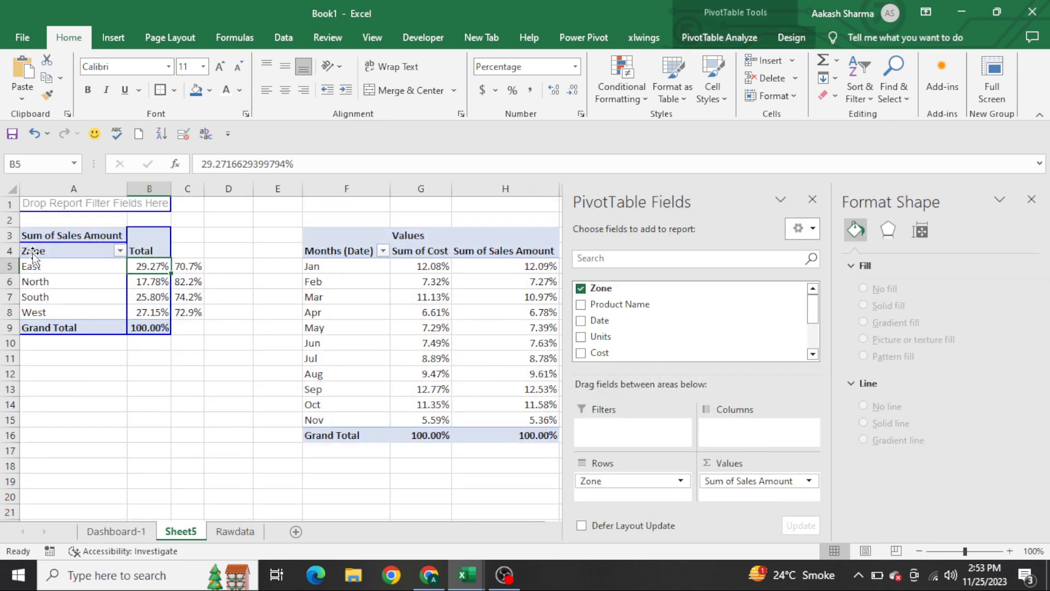
key("ctrl+Page_Up")
key("Right")
key("Right")
key("Right")
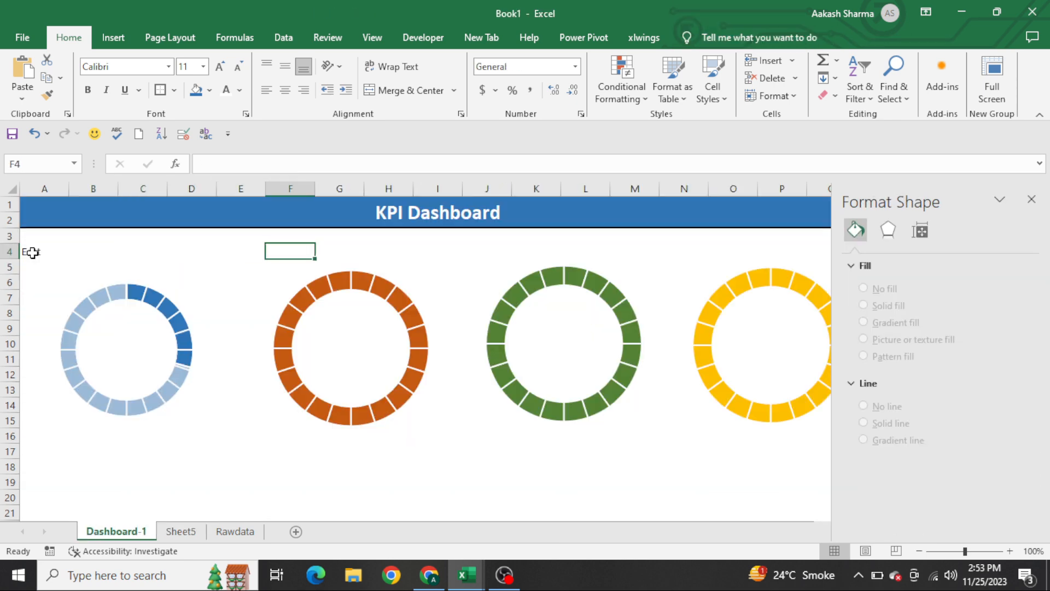
type("North")
key("Return")
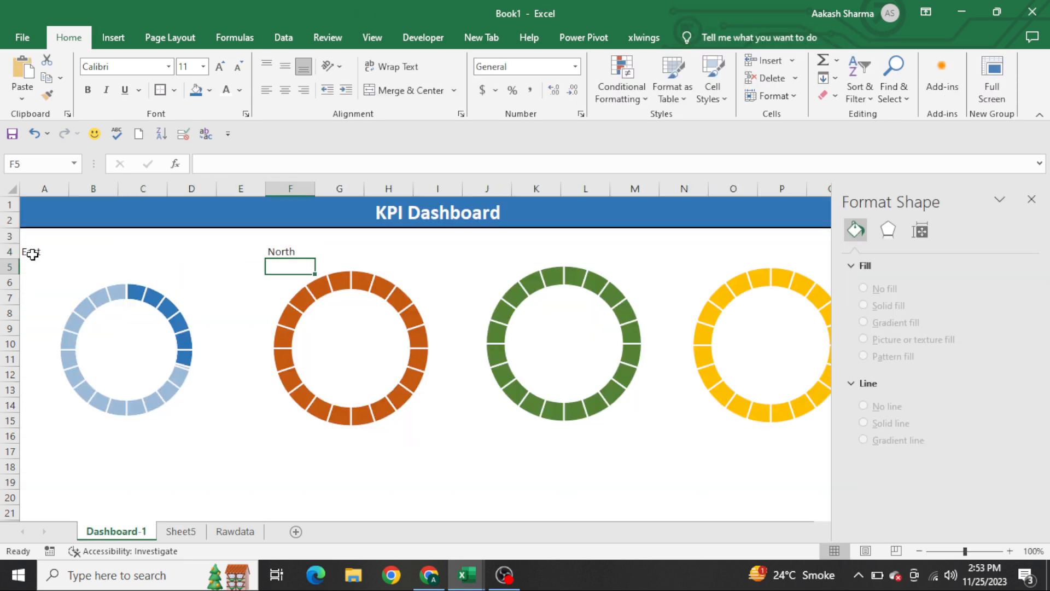
Add a second data series to the orange doughnut chart with the values =Sheet5!$B$6:$C$6.
right_click(326, 339)
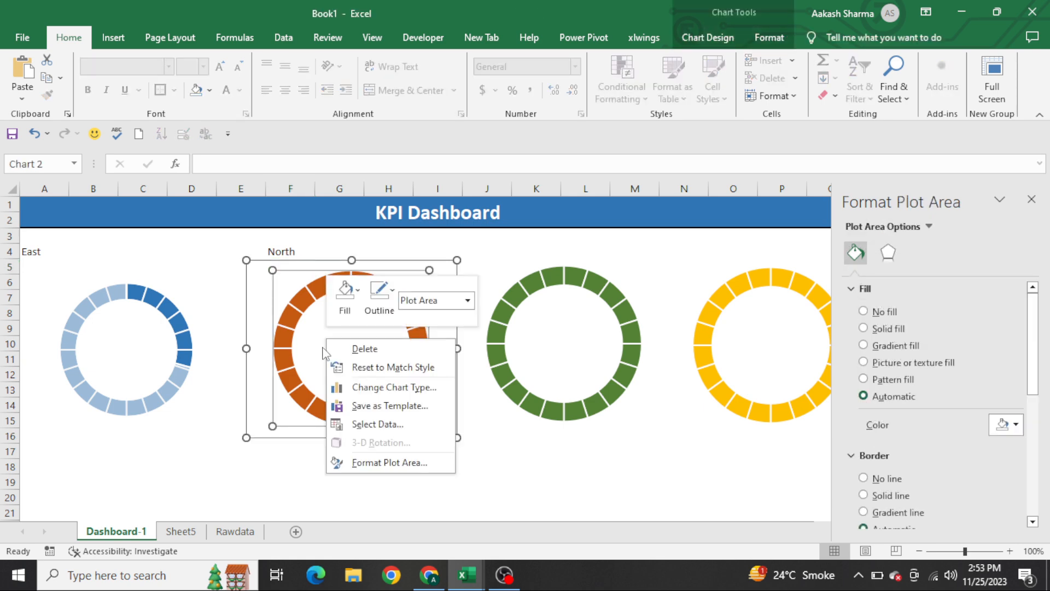
left_click(372, 425)
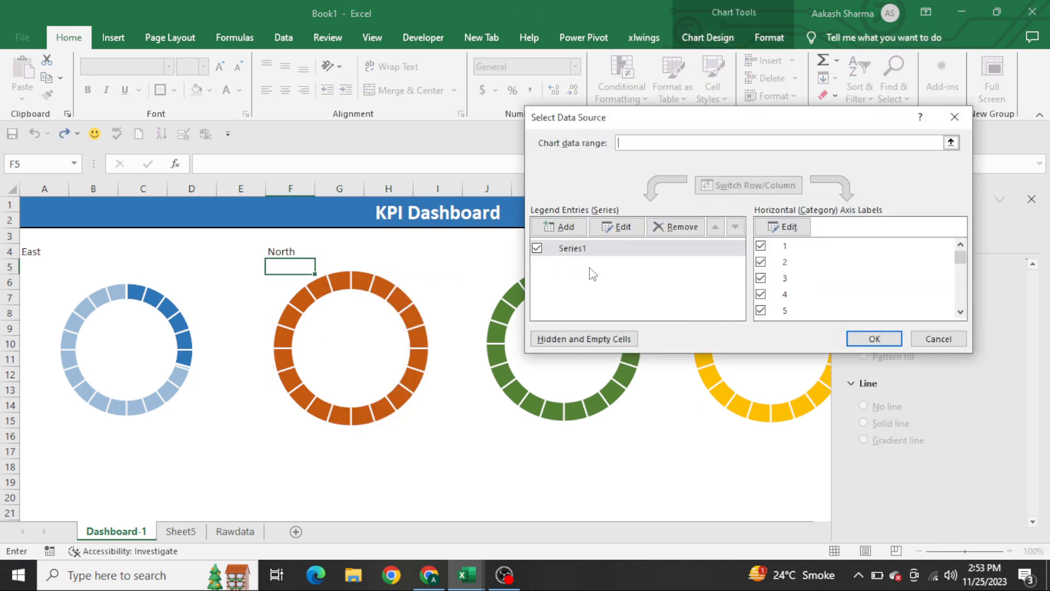
left_click(563, 227)
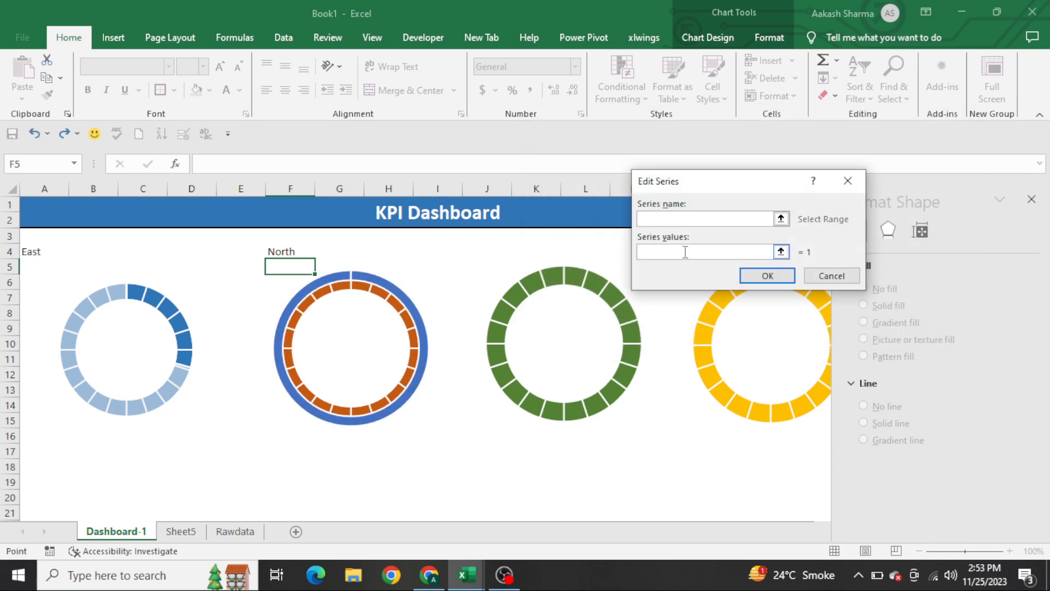
key("ctrl+Page_Down")
left_click(142, 283)
left_click_drag(142, 283, 188, 282)
left_click(767, 276)
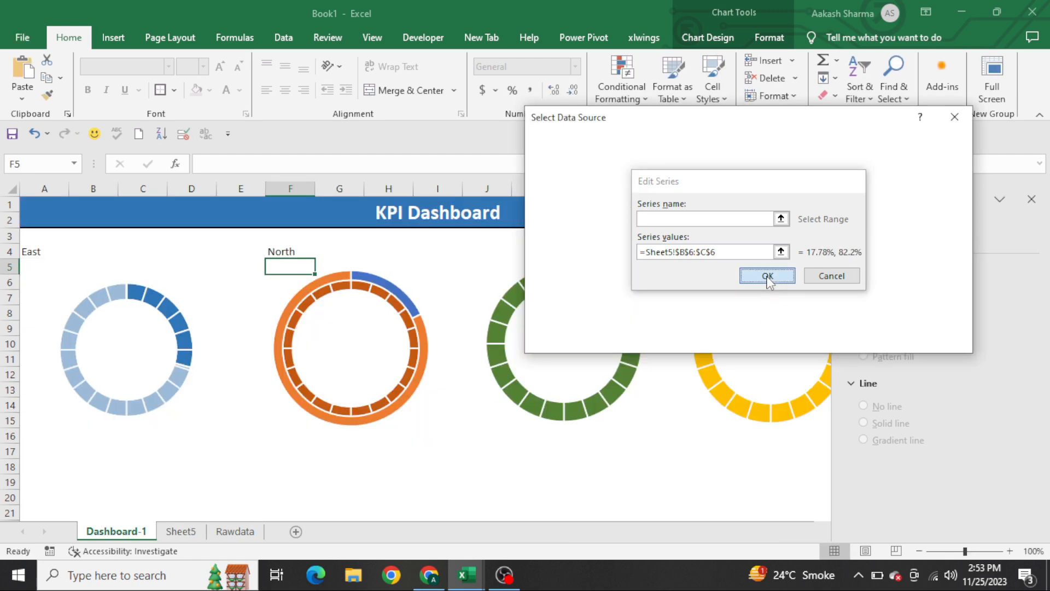
left_click(861, 337)
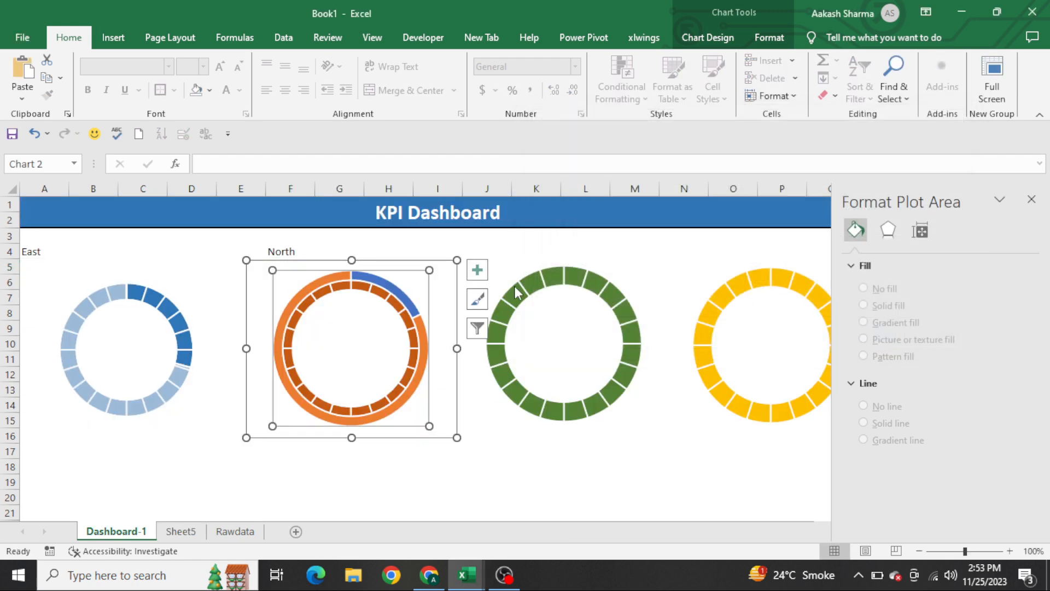
Assign Series2 of the orange doughnut chart to the secondary axis, keeping both series as Doughnut type.
right_click(401, 292)
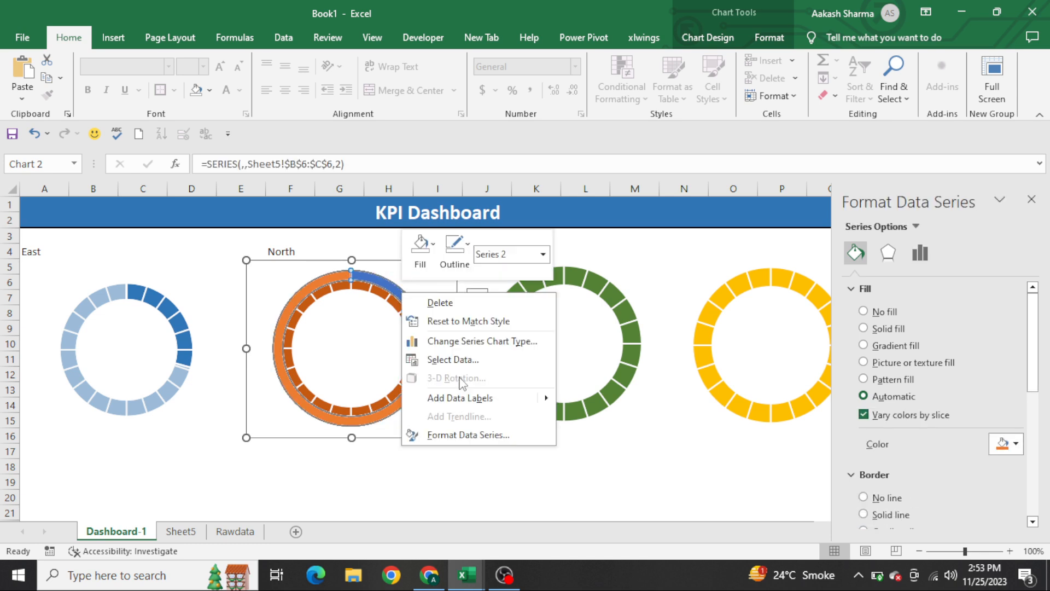
left_click(495, 343)
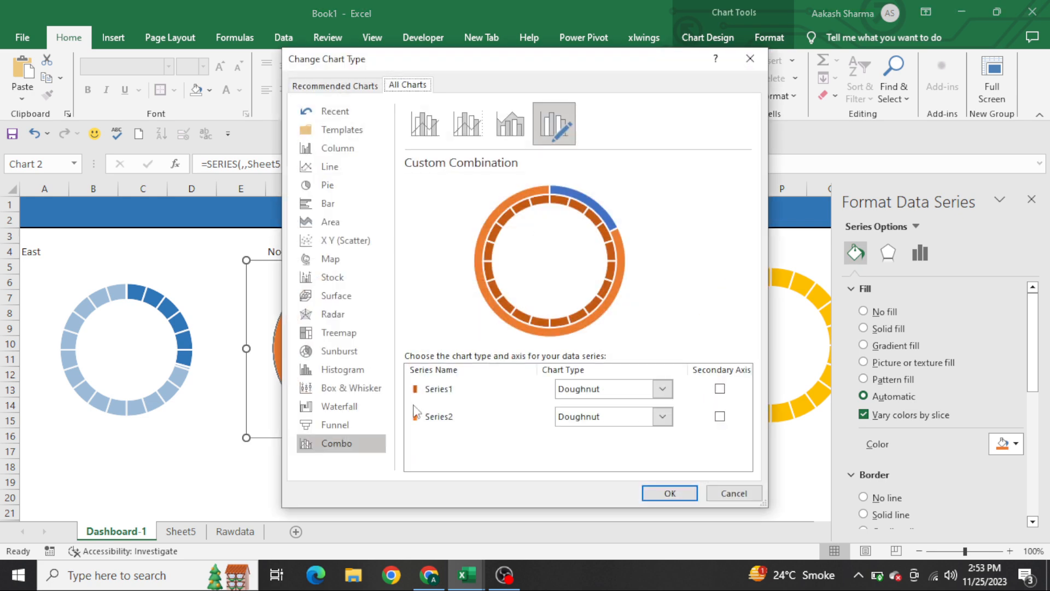
left_click(720, 416)
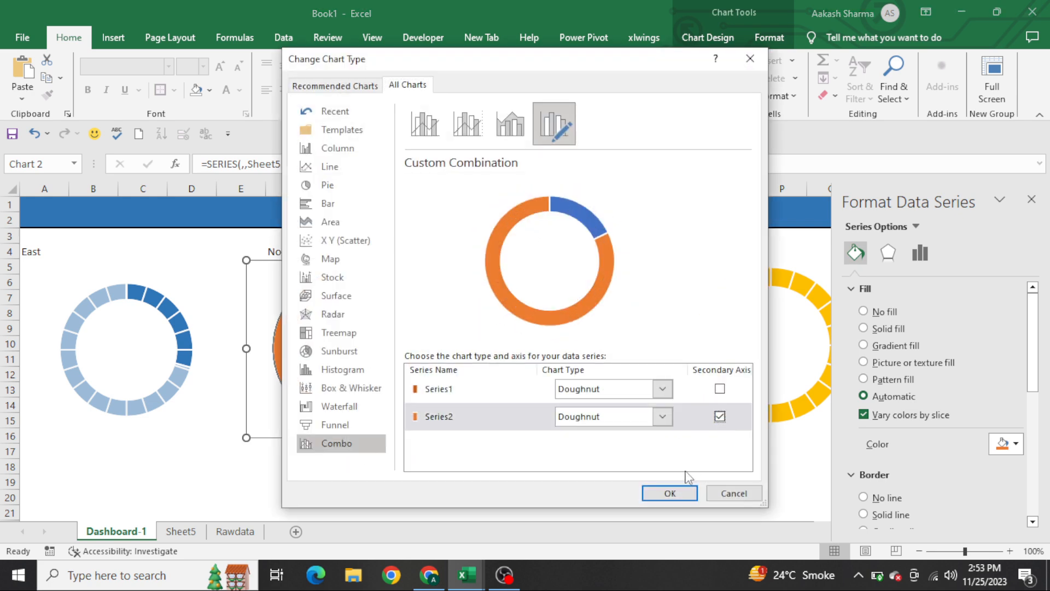
left_click(671, 491)
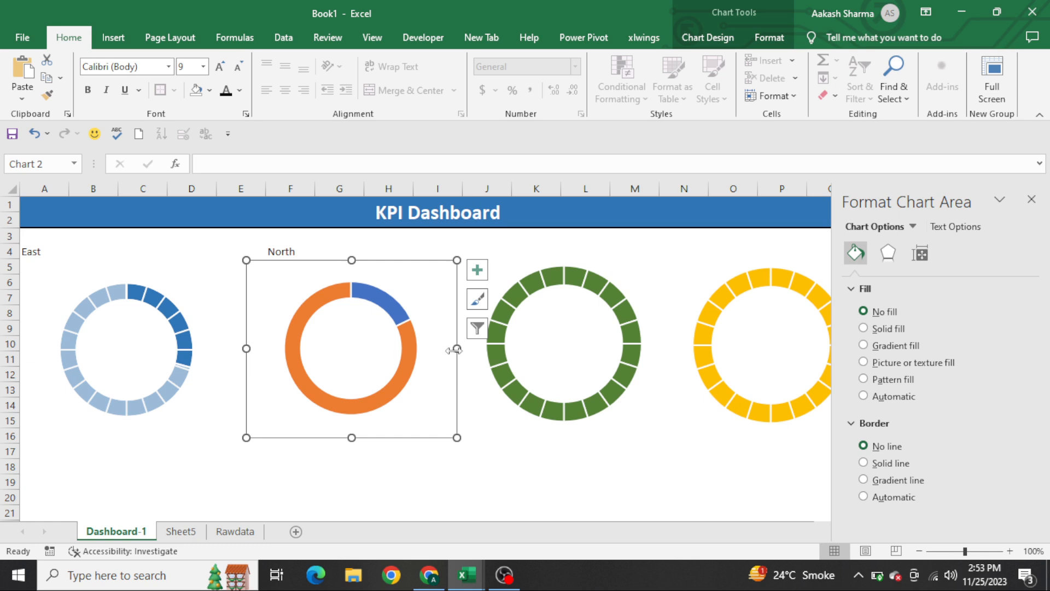
left_click(400, 315)
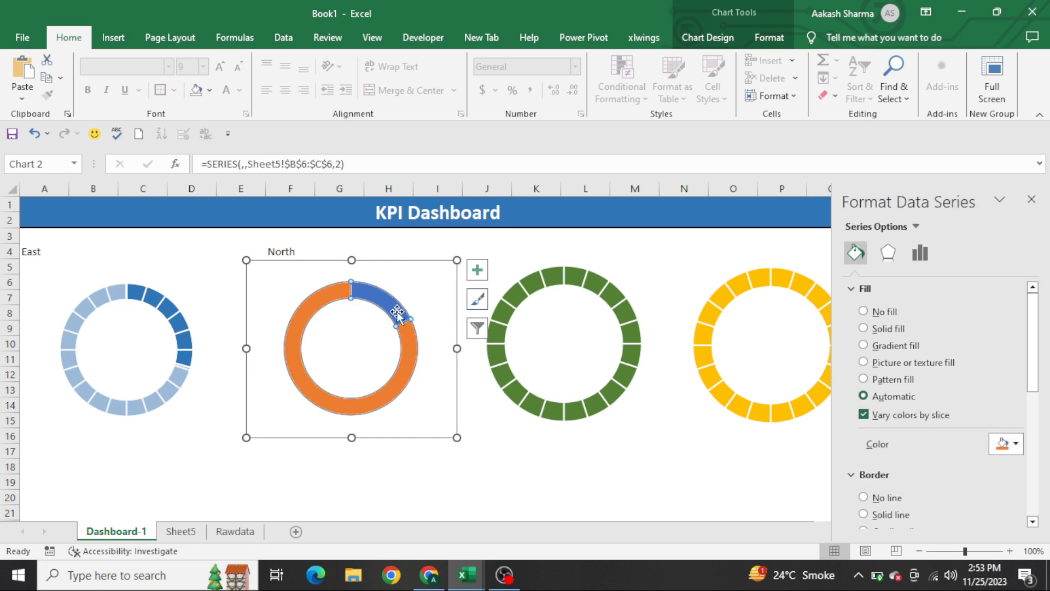
right_click(397, 315)
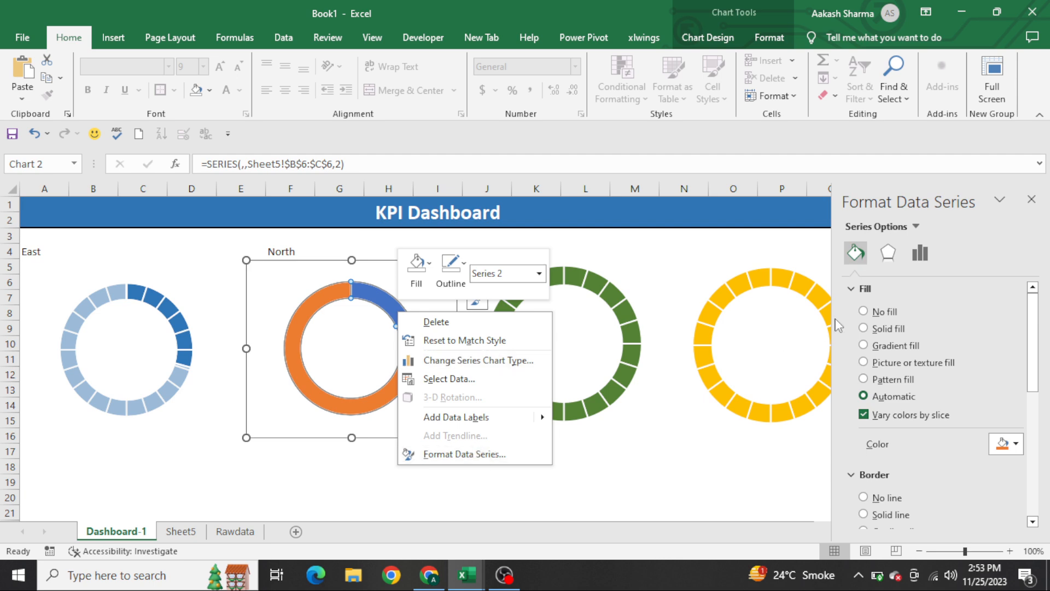
left_click(875, 312)
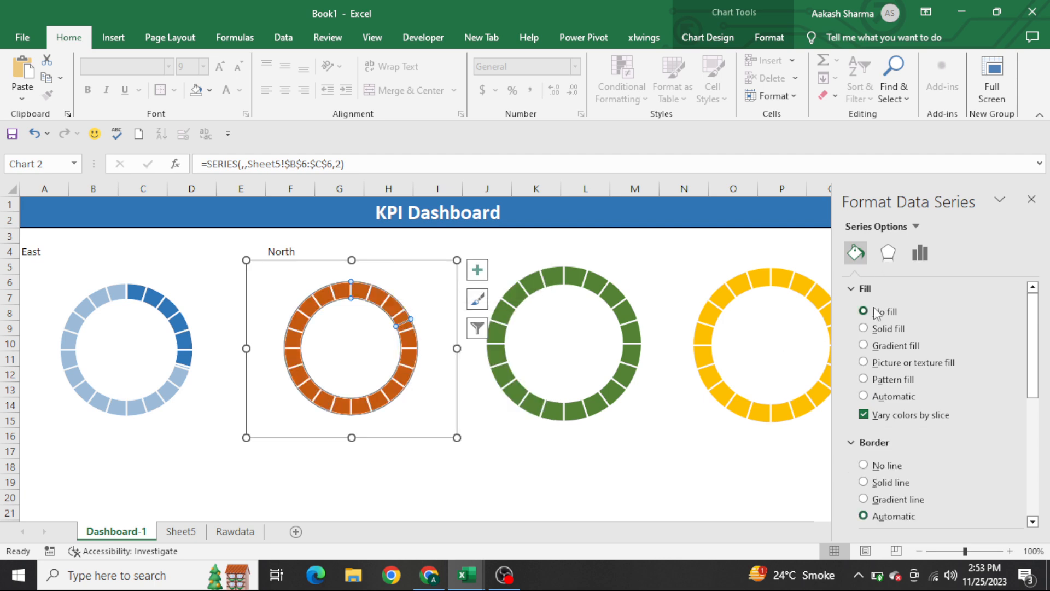
key("ctrl+z")
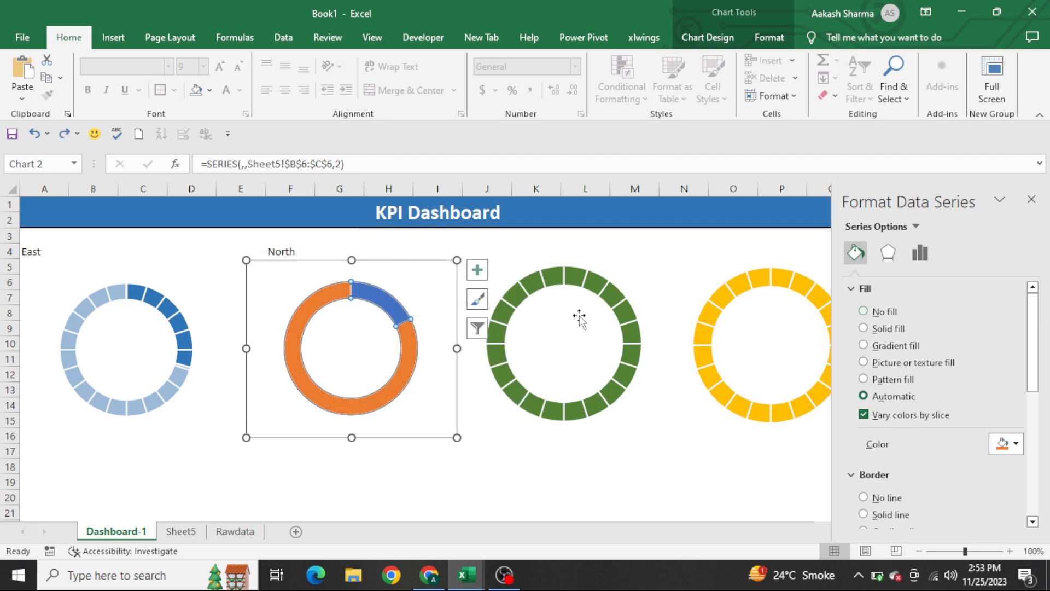
In the North chart's overlay series, remove the blue slice's fill and fill the orange slice with the lightest gray theme color at 49% transparency.
left_click(380, 300)
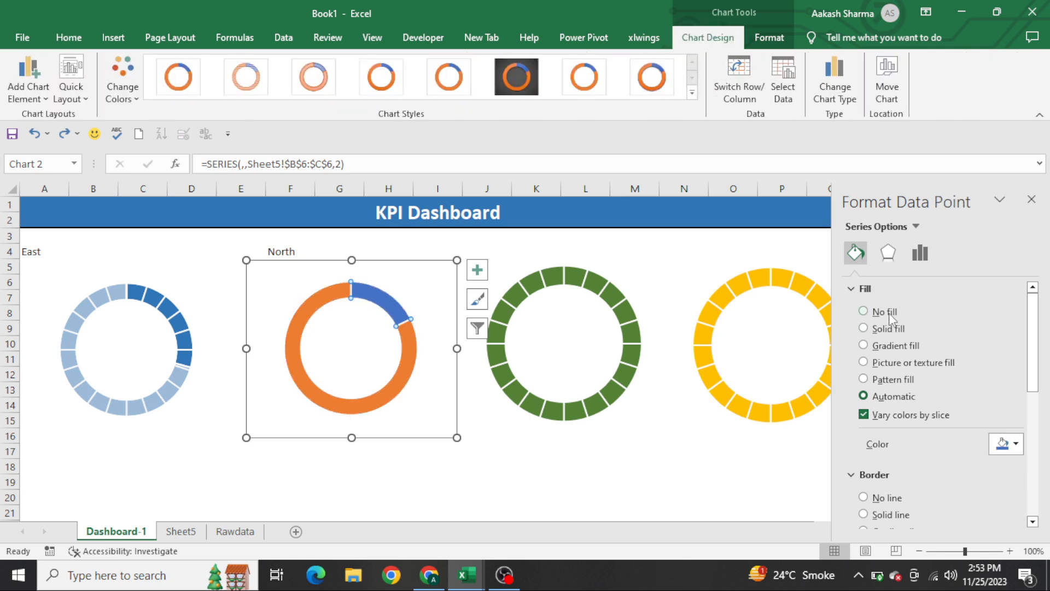
left_click(379, 403)
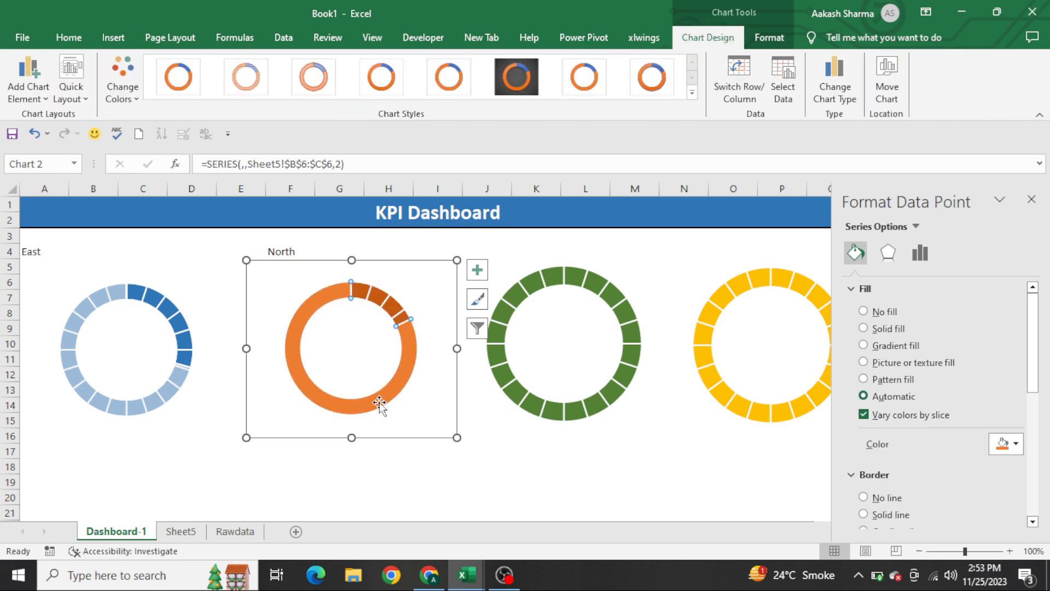
left_click(1006, 444)
left_click(922, 317)
left_click_drag(930, 468, 945, 469)
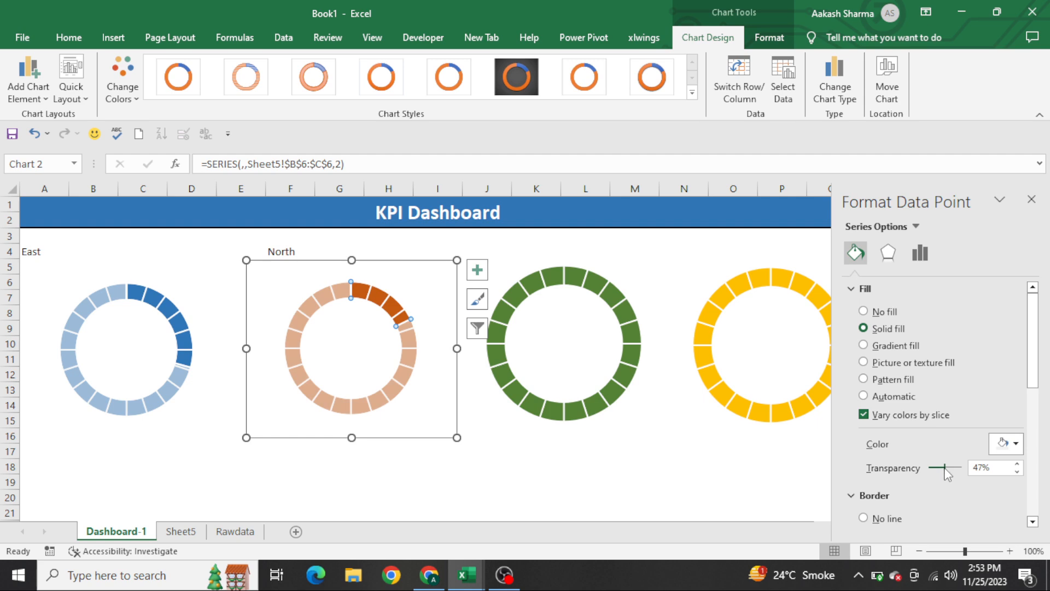
left_click(495, 479)
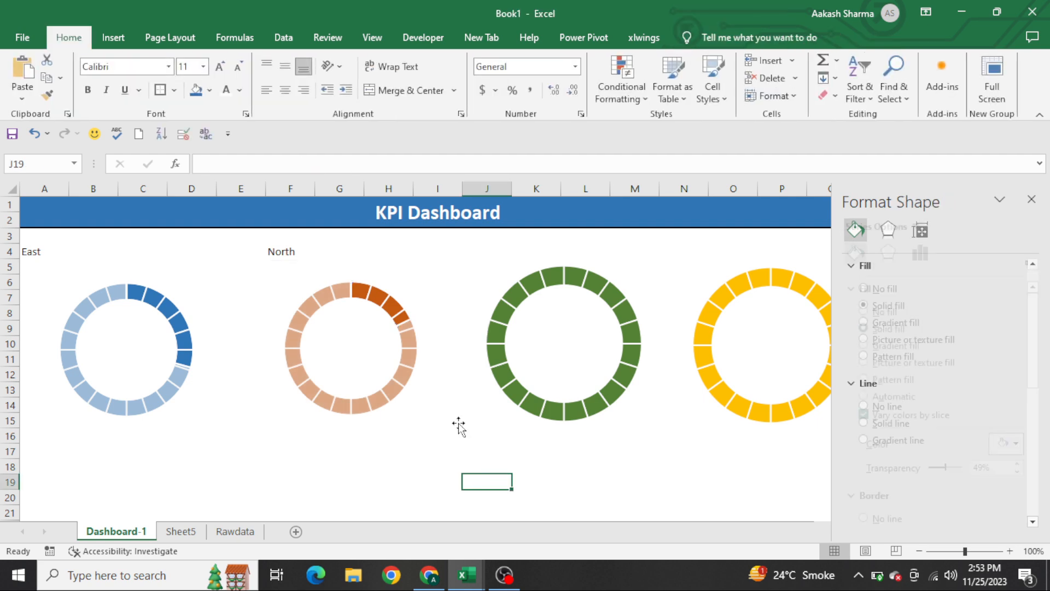
Check the next zone on Sheet5 and enter South in cell J4 as the green doughnut chart's label.
key("ctrl+Page_Down")
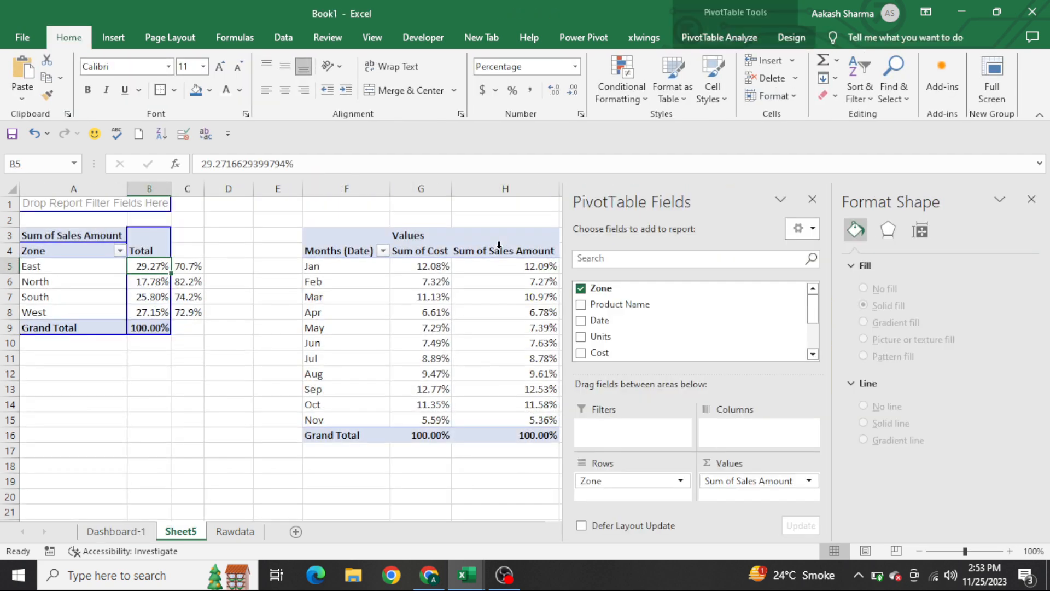
key("ctrl+Page_Up")
left_click(499, 248)
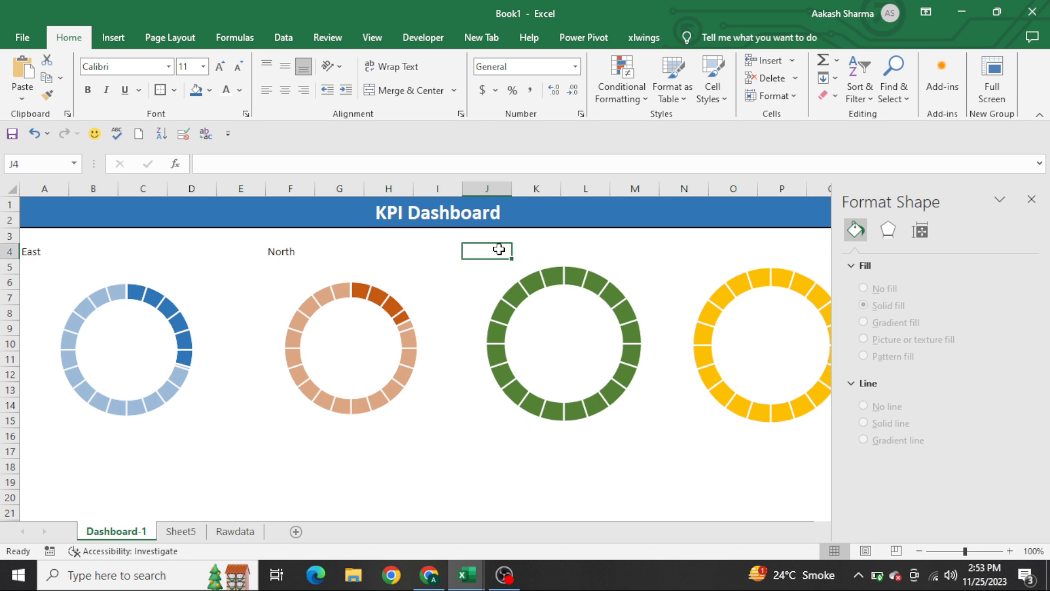
type("South")
key("Return")
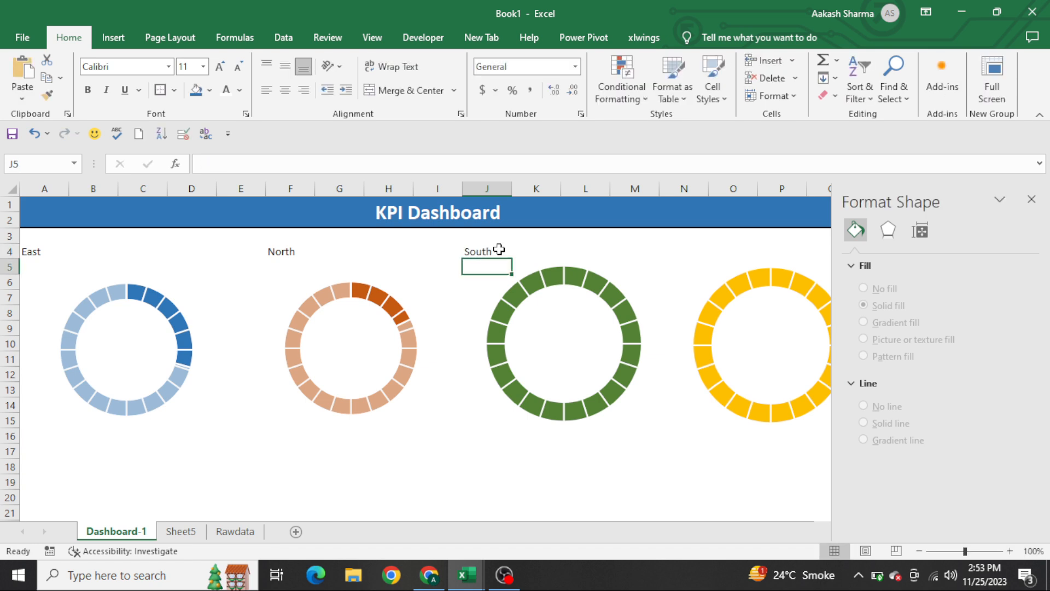
Add a second data series to the green doughnut chart using the South values in Sheet5 cells B7:C7.
right_click(526, 303)
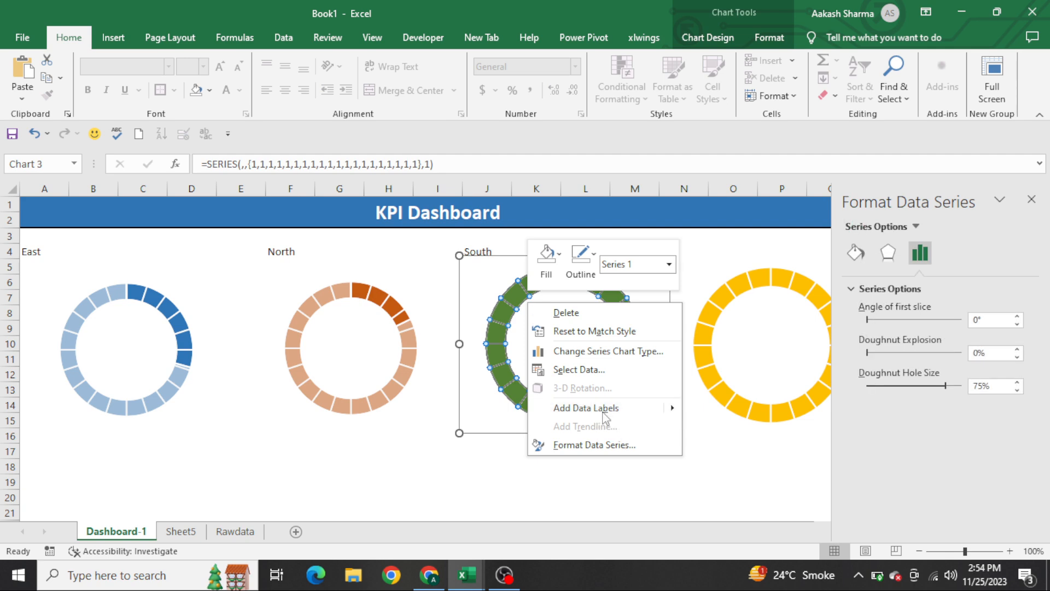
left_click(575, 369)
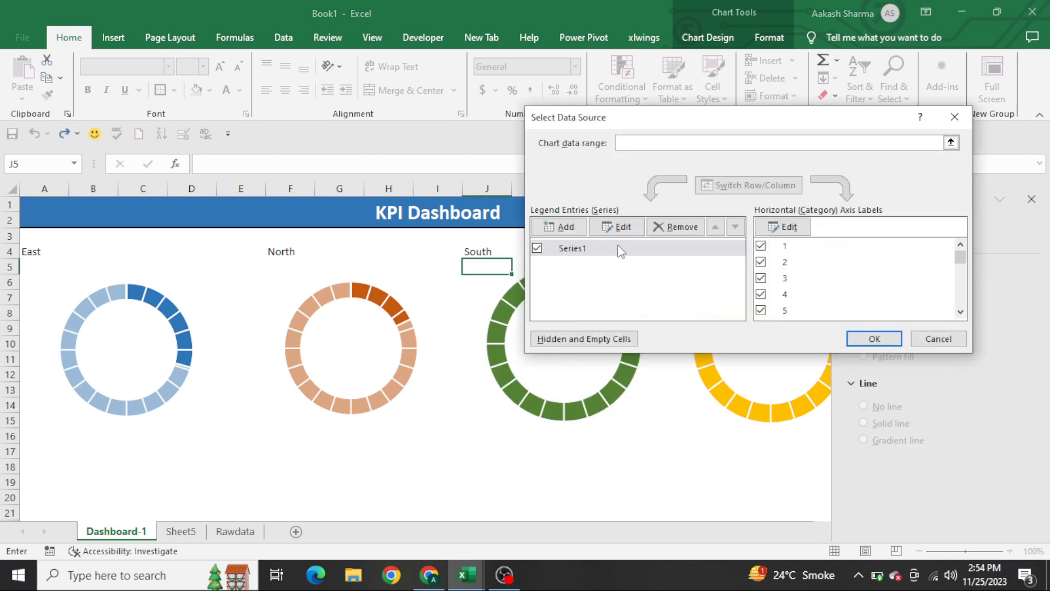
left_click(565, 232)
key("Tab")
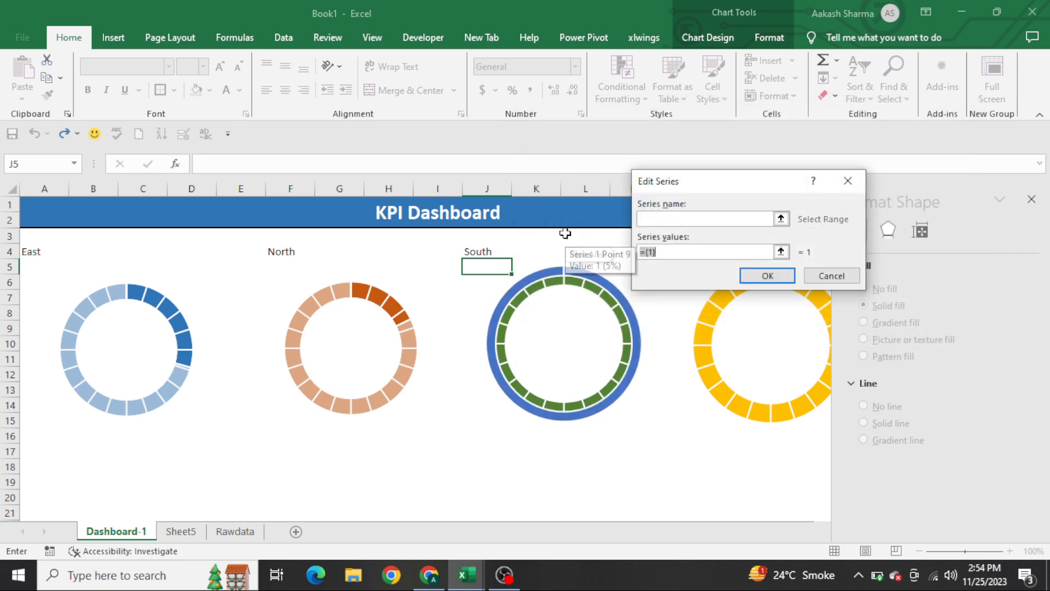
key("ctrl+Page_Down")
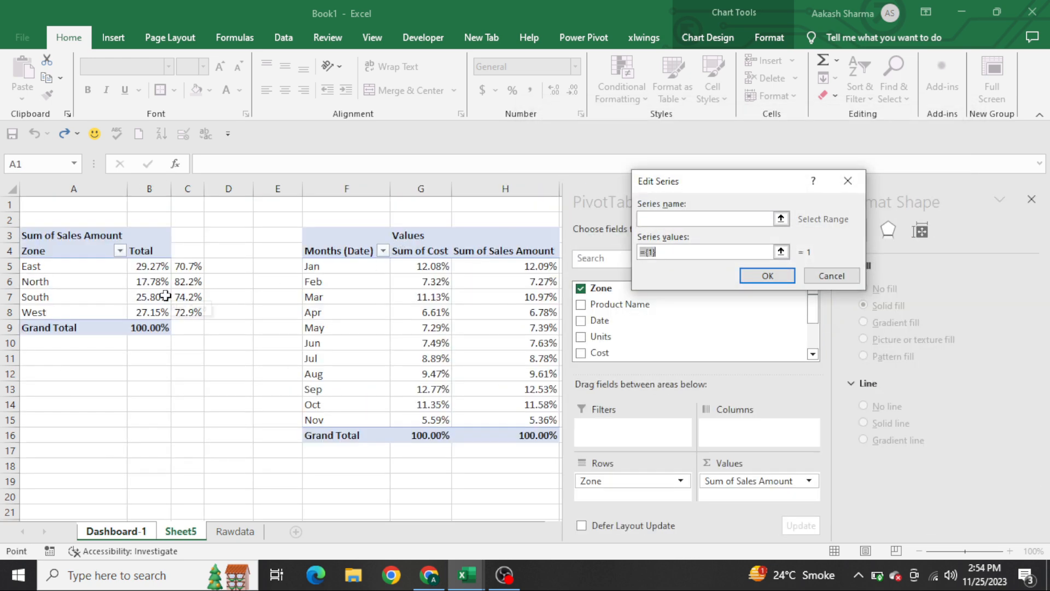
left_click_drag(143, 297, 187, 296)
key("Return")
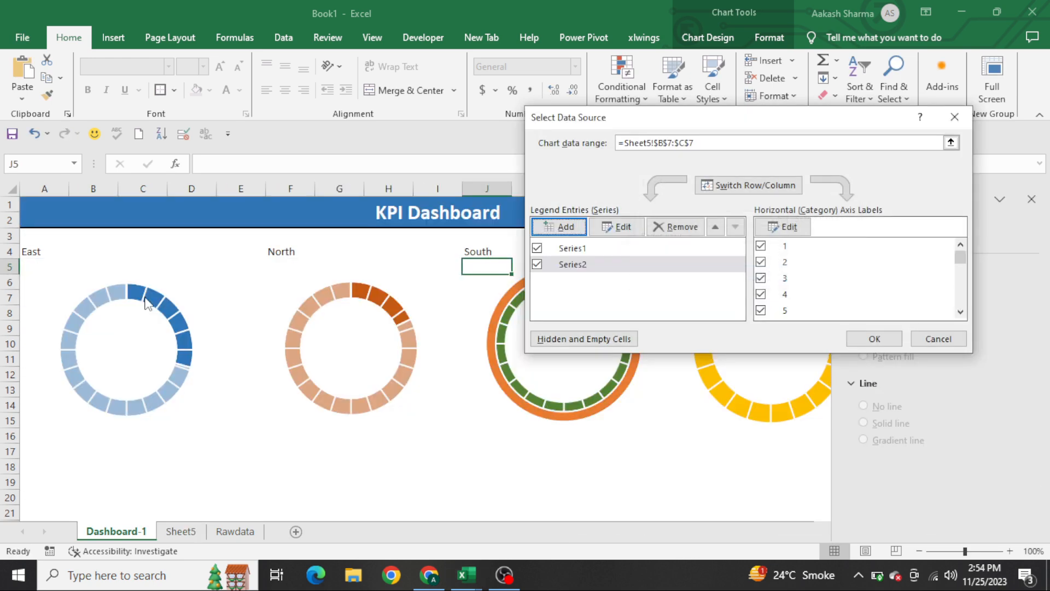
left_click(870, 338)
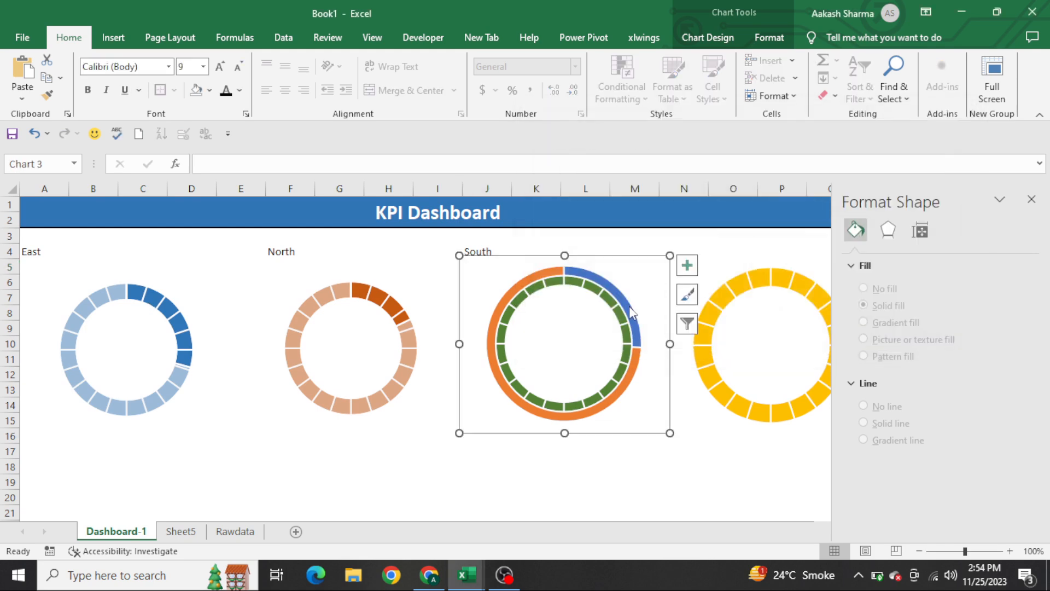
Assign Series2 of the green doughnut chart to the secondary axis, keeping both series as Doughnut type.
left_click(598, 281)
right_click(598, 280)
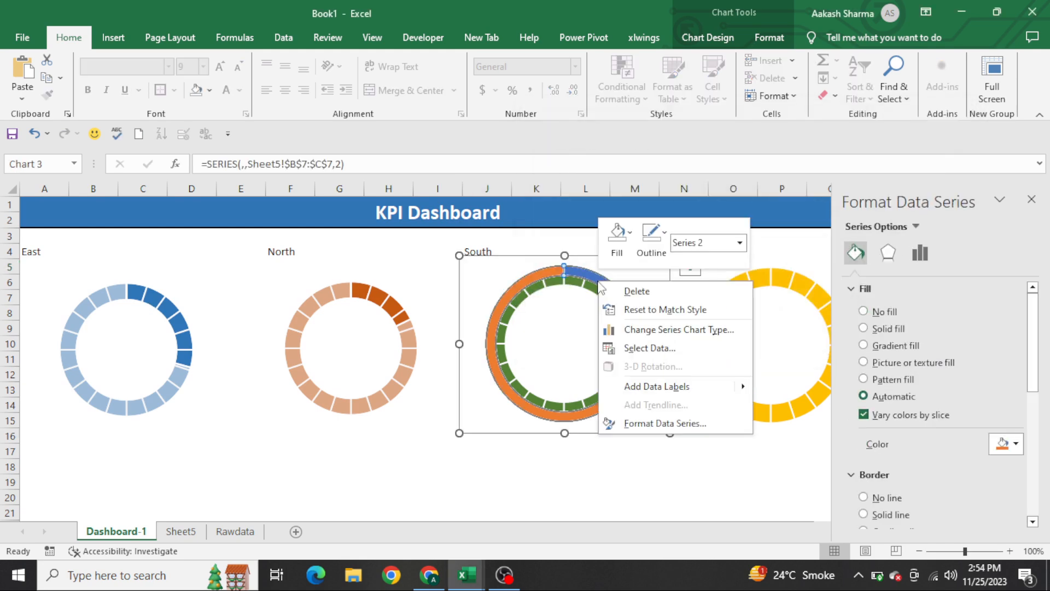
left_click(659, 335)
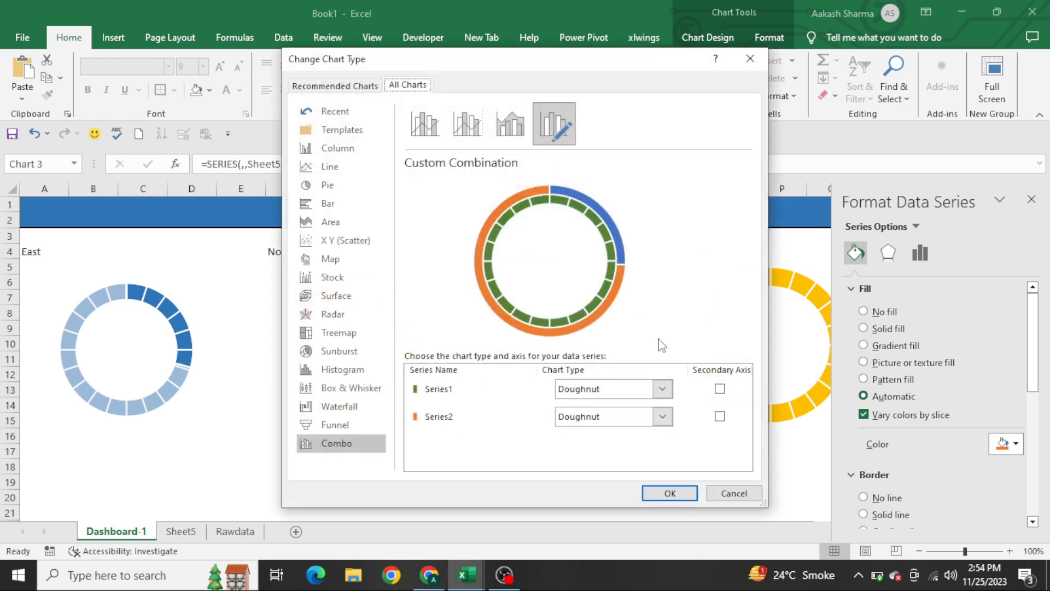
left_click(719, 417)
left_click(669, 492)
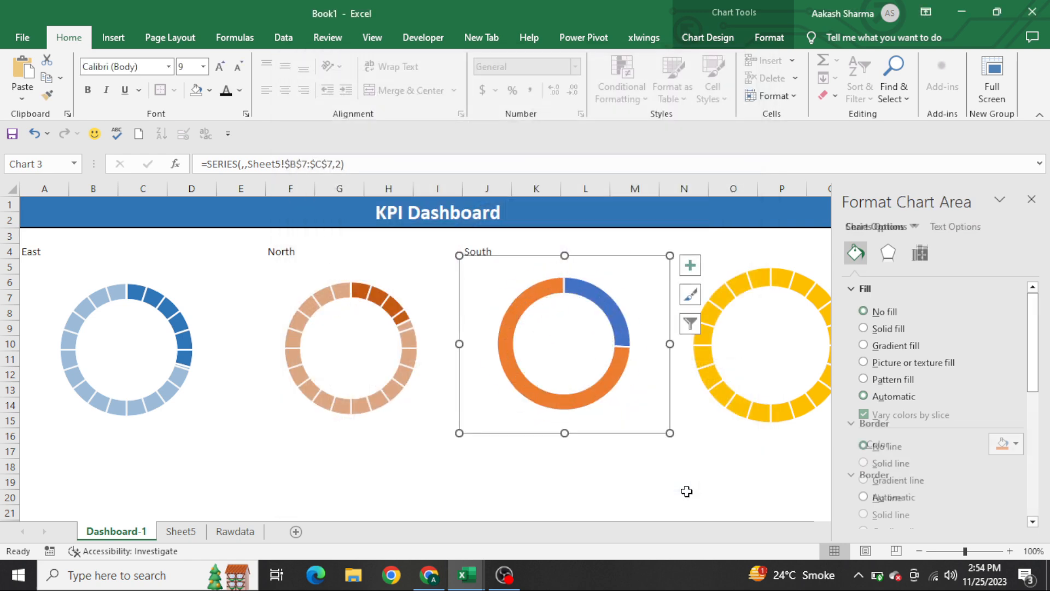
Remove the fill from the overlay series' blue slice in the green South doughnut chart.
left_click(610, 315)
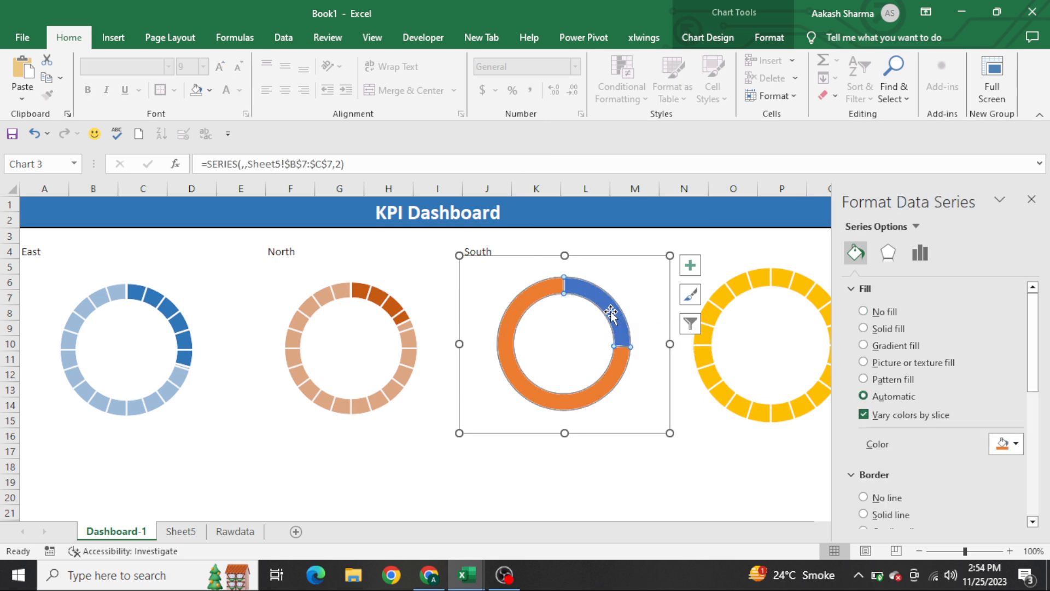
left_click(611, 315)
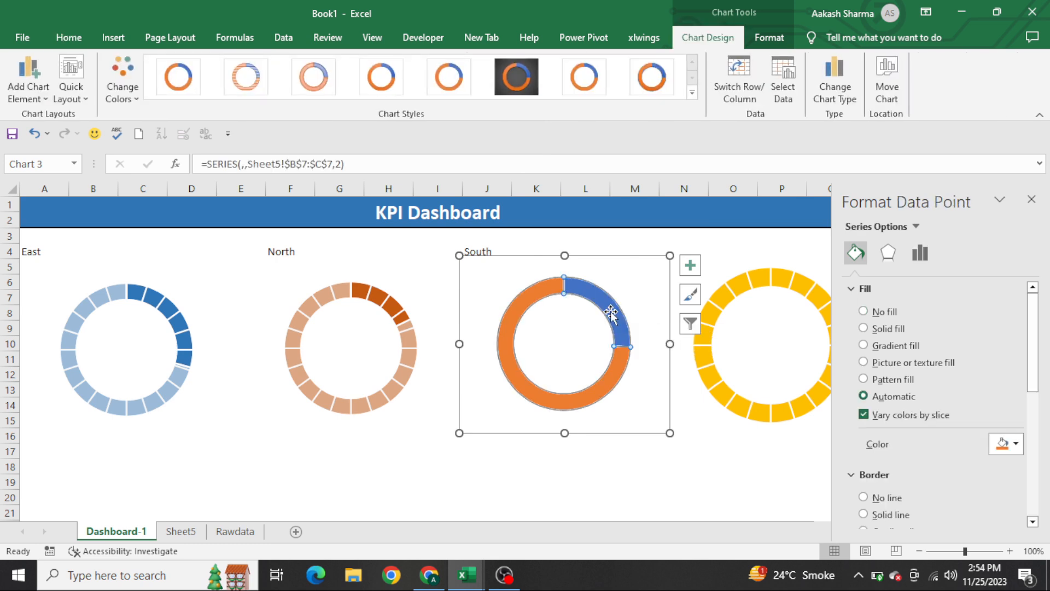
left_click(862, 311)
Give the overlay series' orange slice in the green South doughnut chart a light gray solid fill with 33% transparency.
left_click(603, 387)
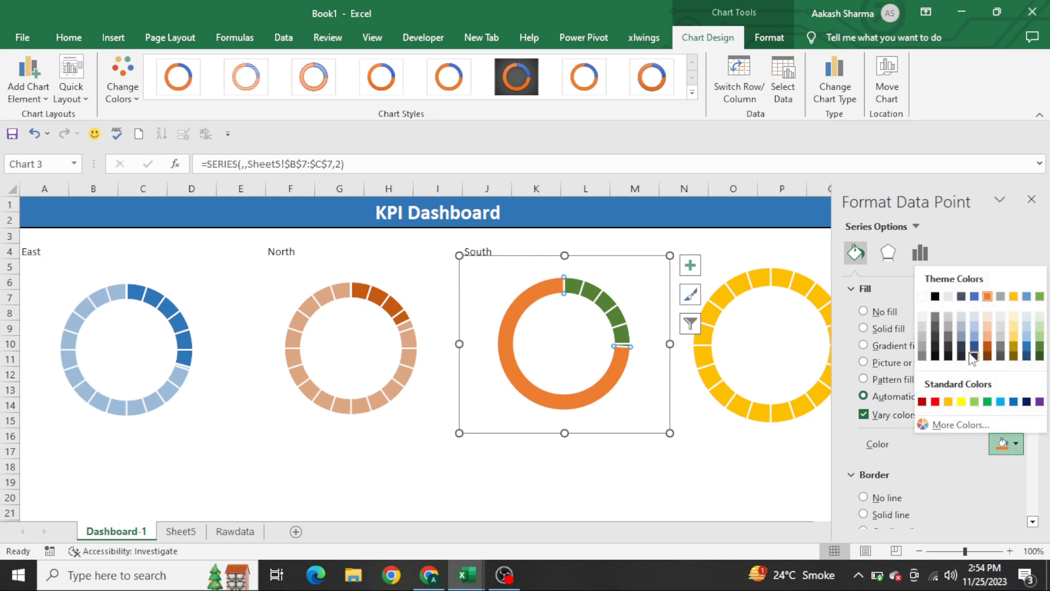
left_click(922, 315)
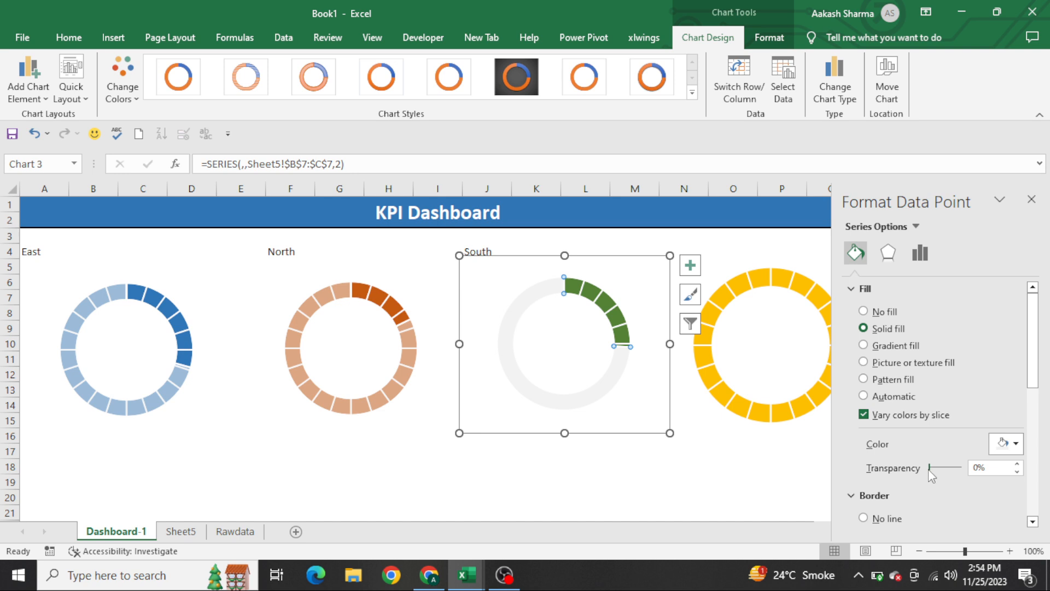
left_click_drag(929, 468, 939, 468)
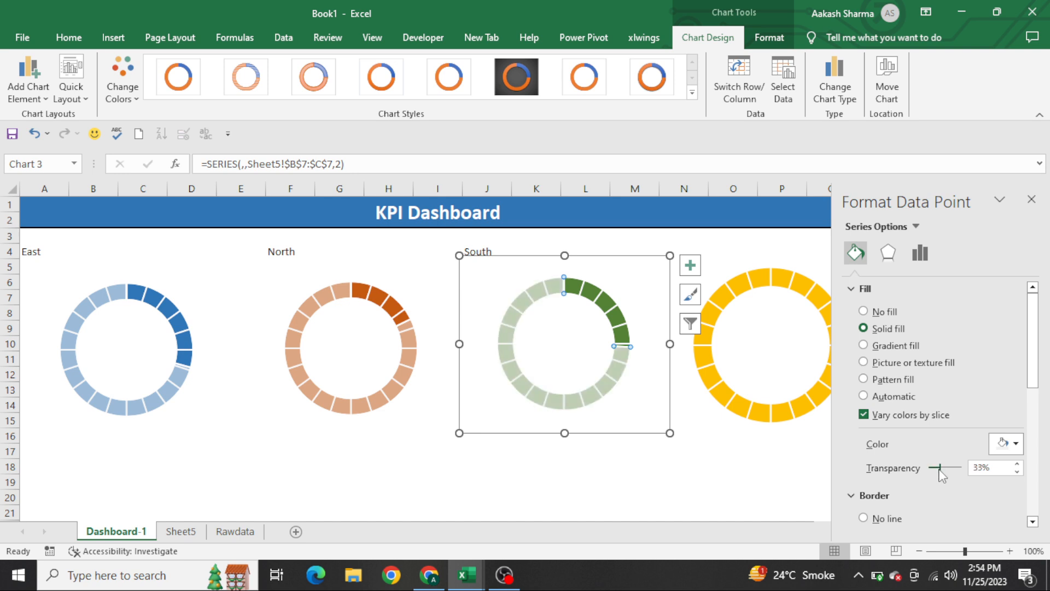
Add a second data series to the yellow doughnut chart using the West values in Sheet5 cells B8:C8.
left_click(720, 302)
left_click(710, 269)
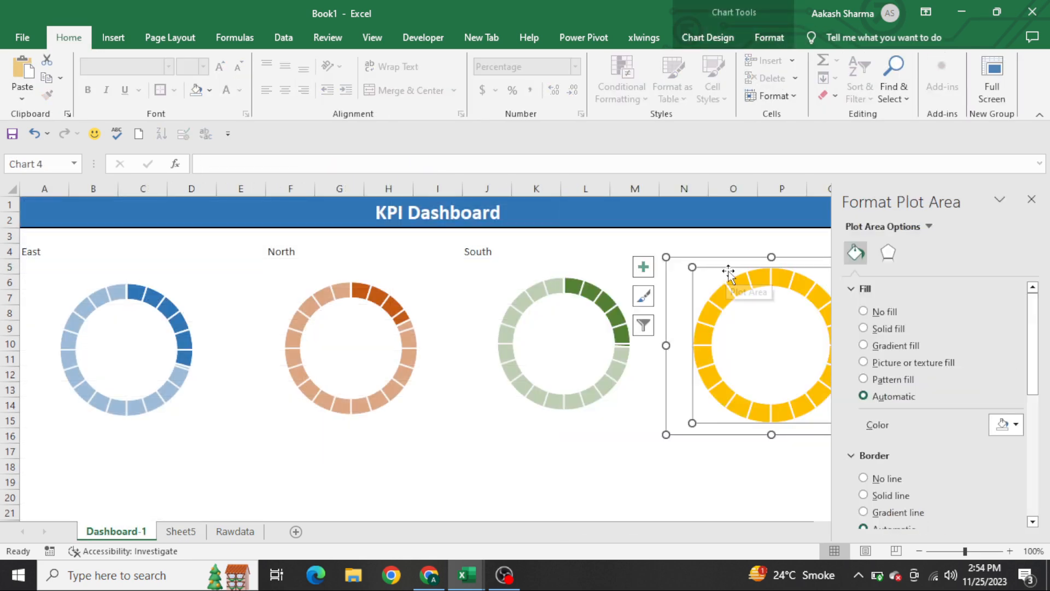
right_click(725, 272)
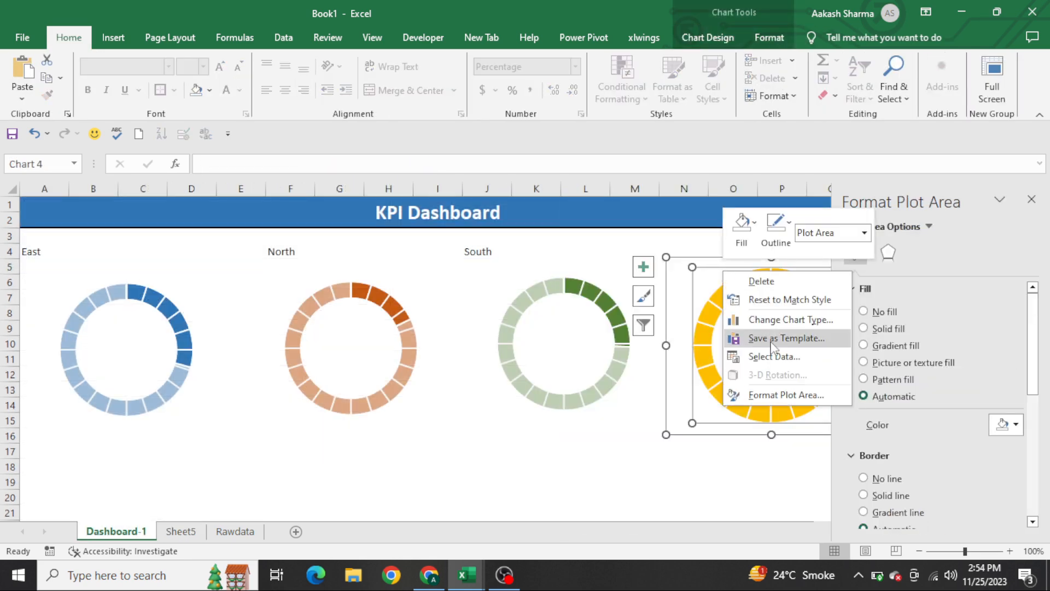
left_click(777, 356)
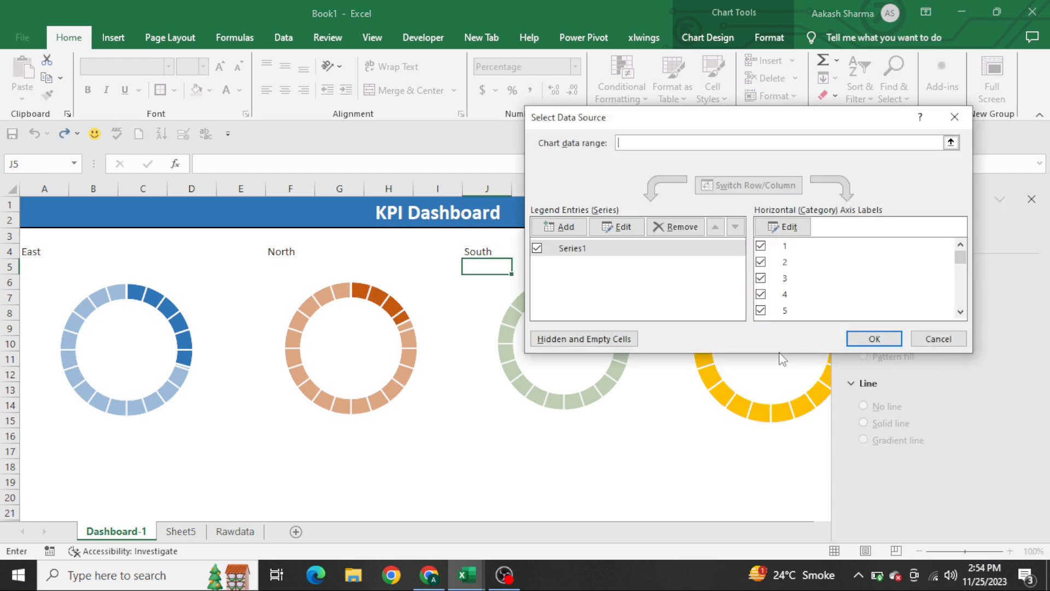
left_click(563, 226)
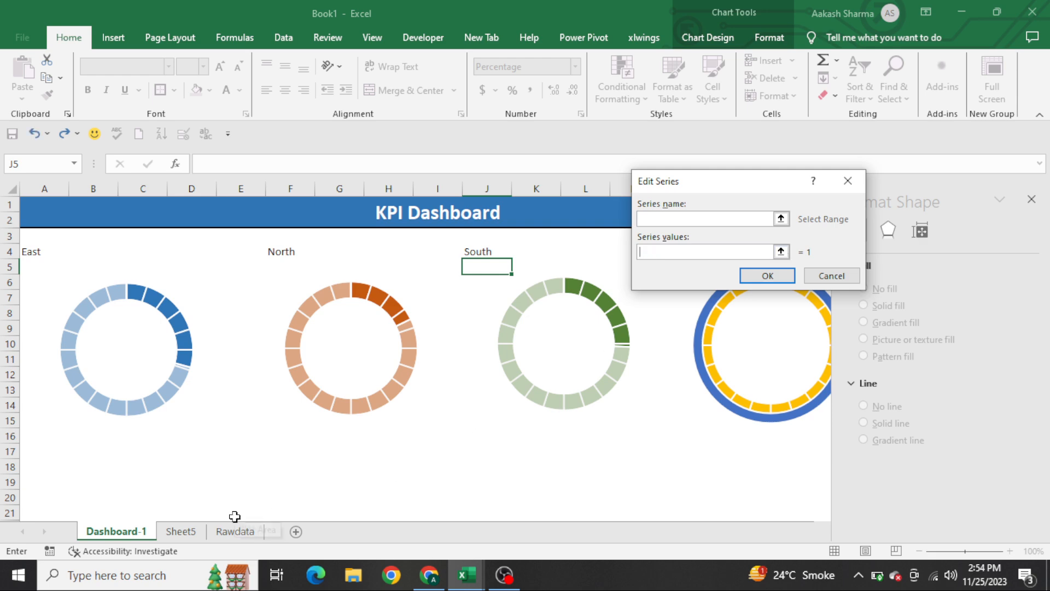
left_click(181, 531)
left_click(157, 317)
left_click_drag(158, 316, 186, 312)
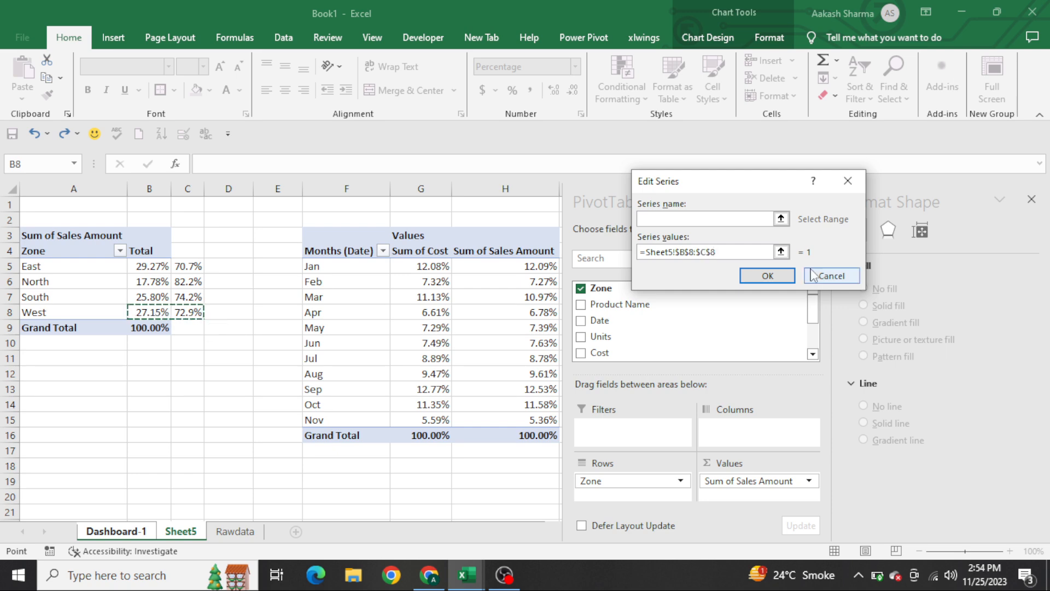
left_click(771, 276)
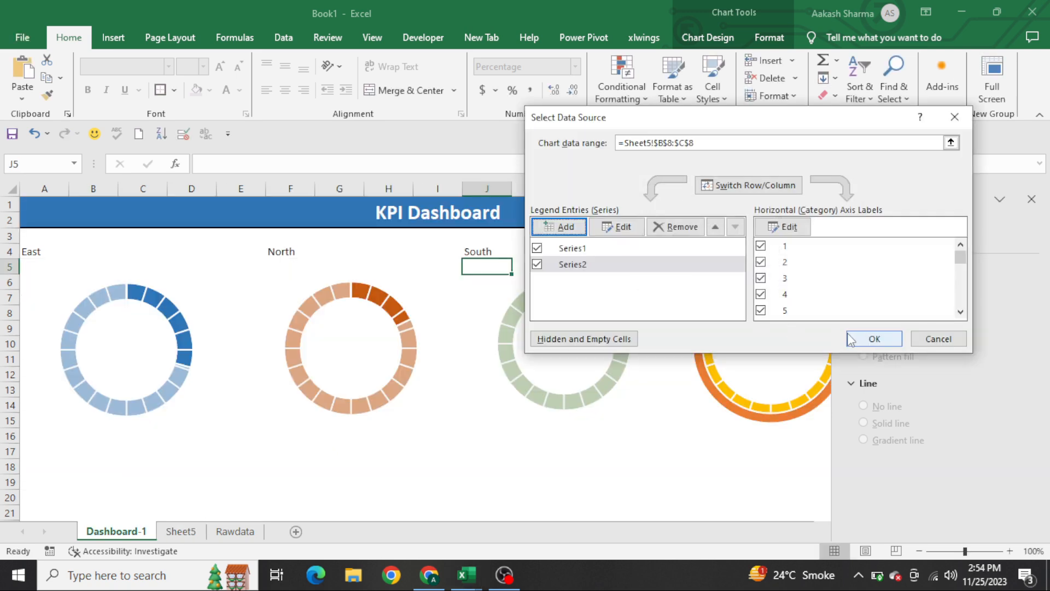
left_click(873, 336)
Assign Series2 of the yellow doughnut chart to the secondary axis, keeping both series as Doughnut type.
right_click(740, 284)
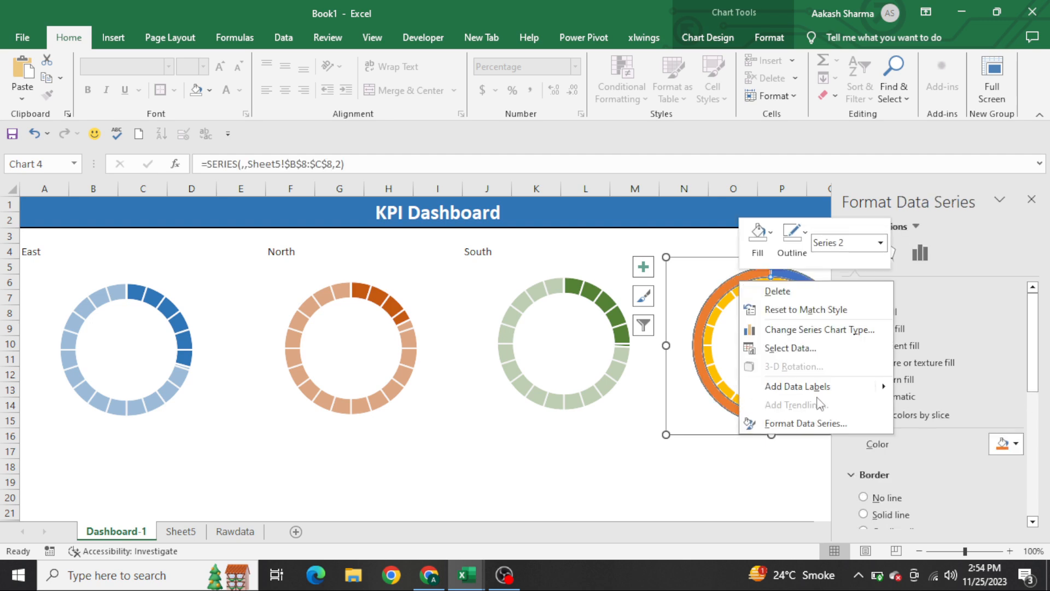
left_click(809, 330)
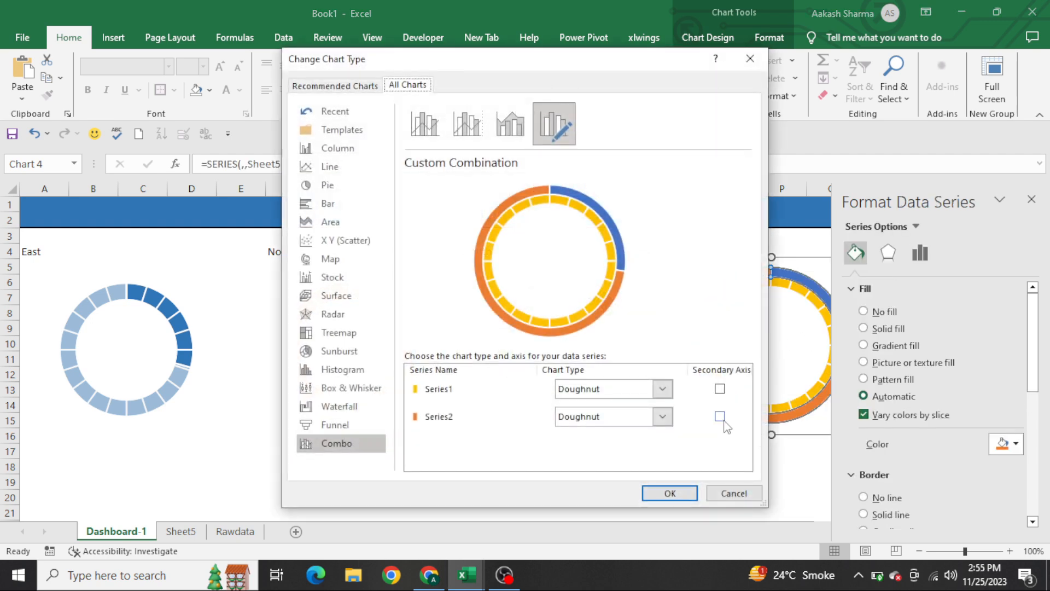
left_click(719, 416)
left_click(670, 493)
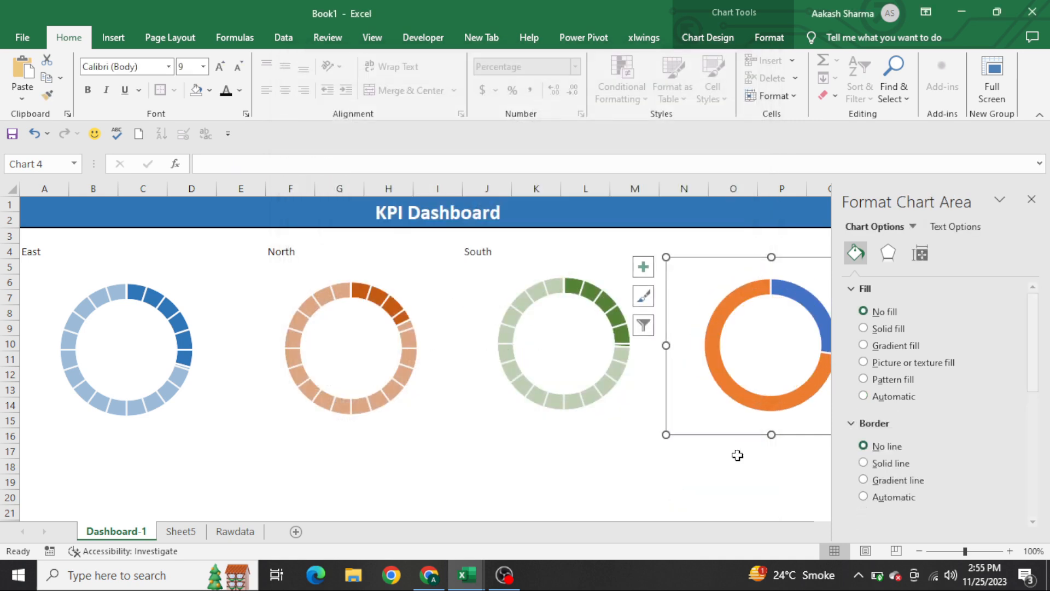
left_click(800, 298)
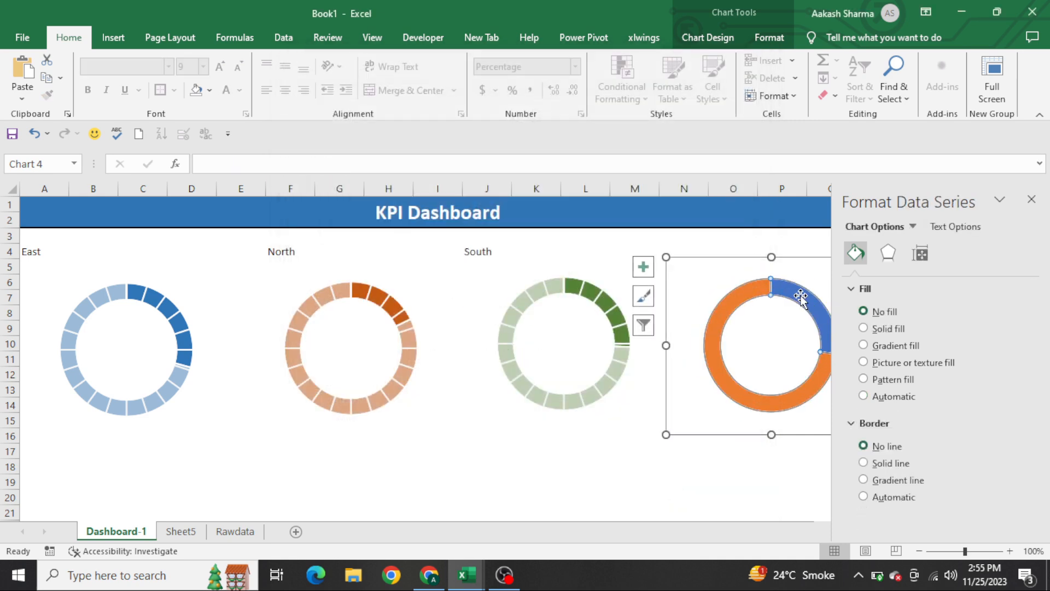
left_click(886, 313)
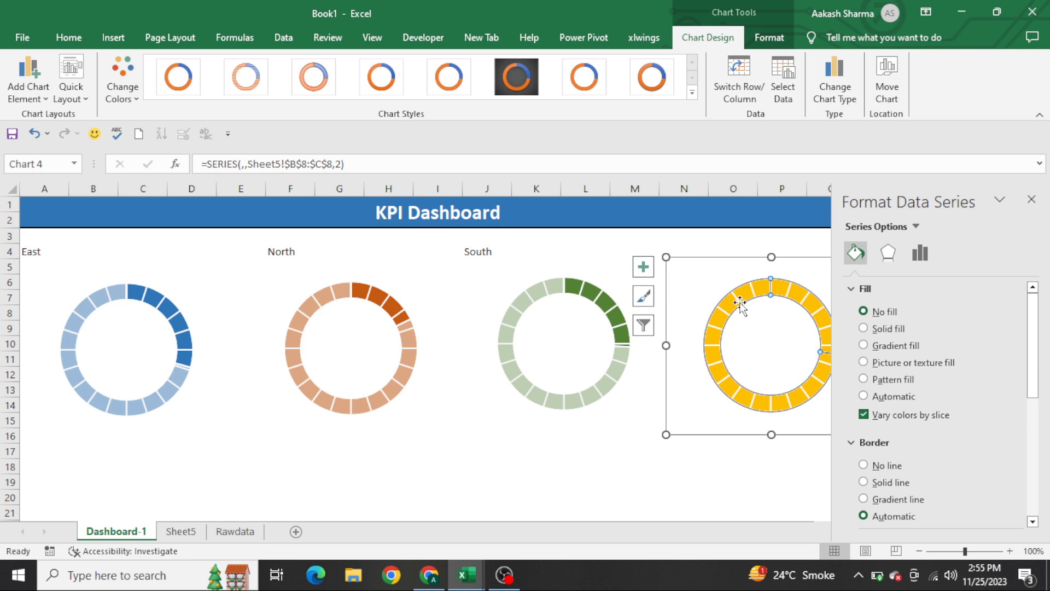
key("ctrl+z")
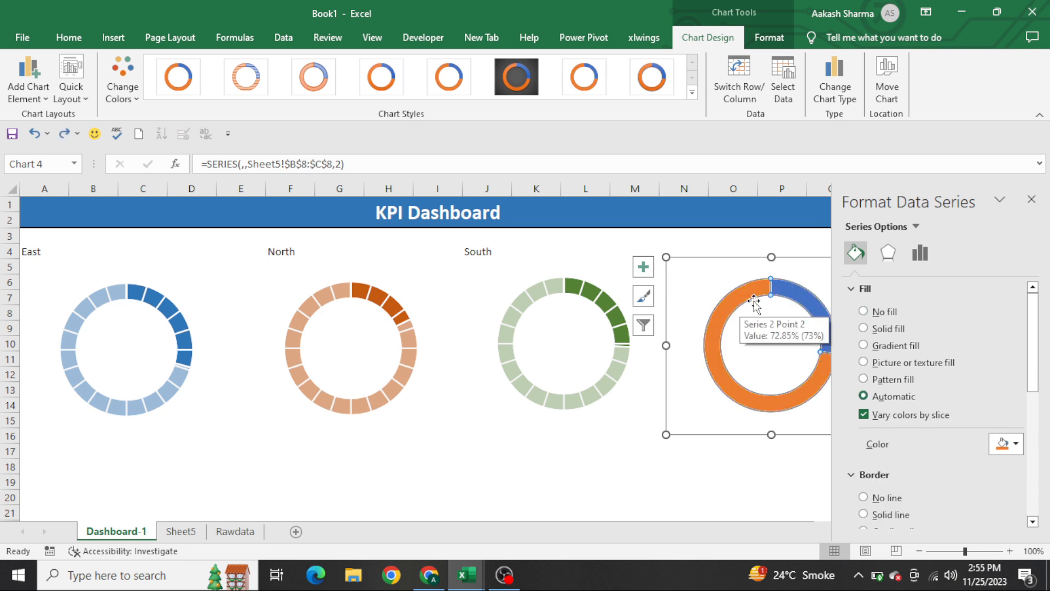
Remove the fill from the yellow chart overlay's blue slice and give its orange slice a very light gray solid fill with 29% transparency.
left_click(785, 291)
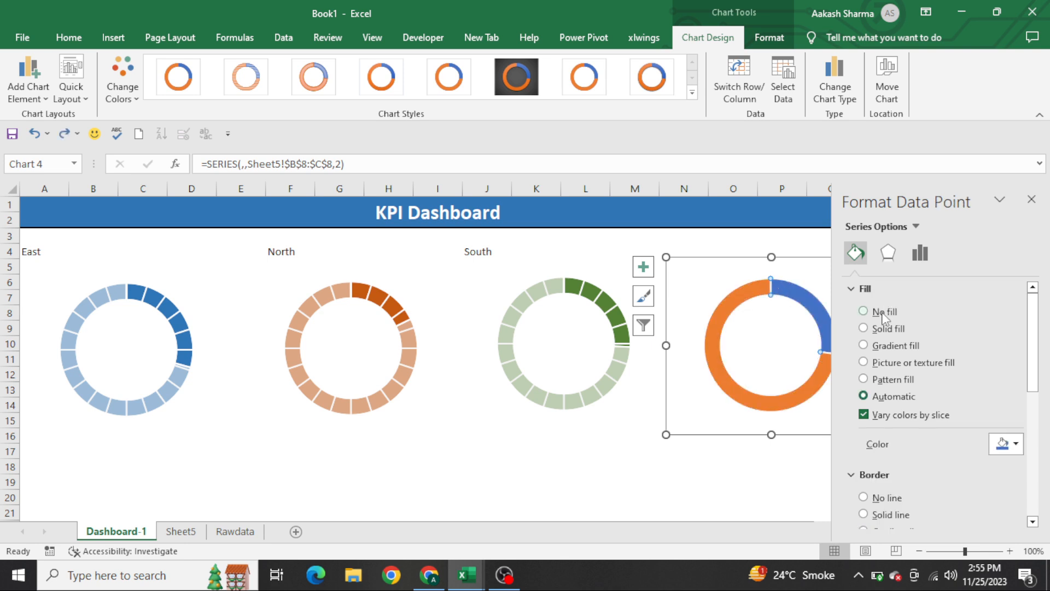
left_click(864, 311)
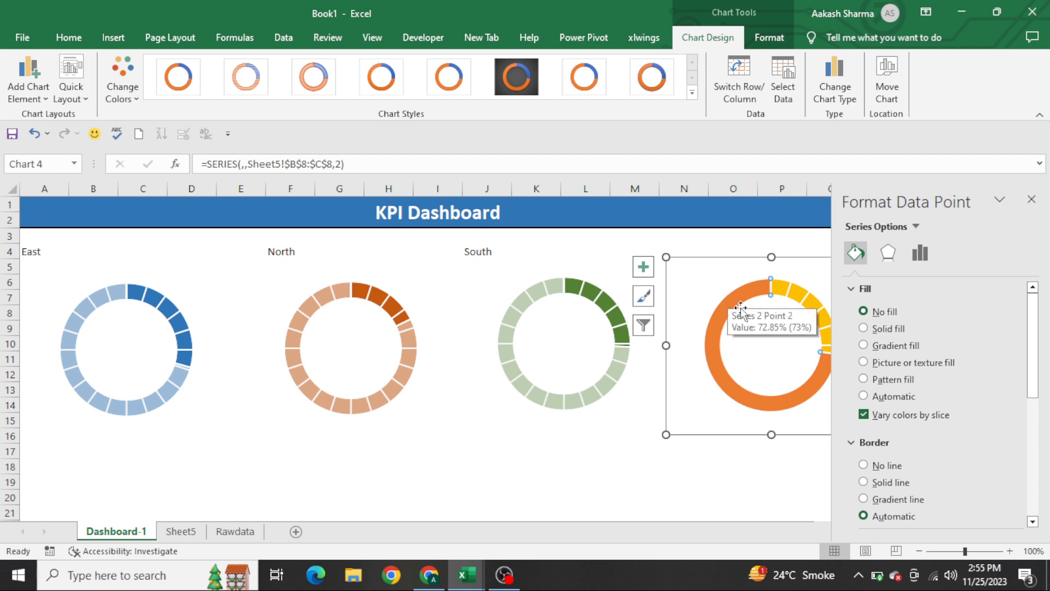
key("ctrl+z")
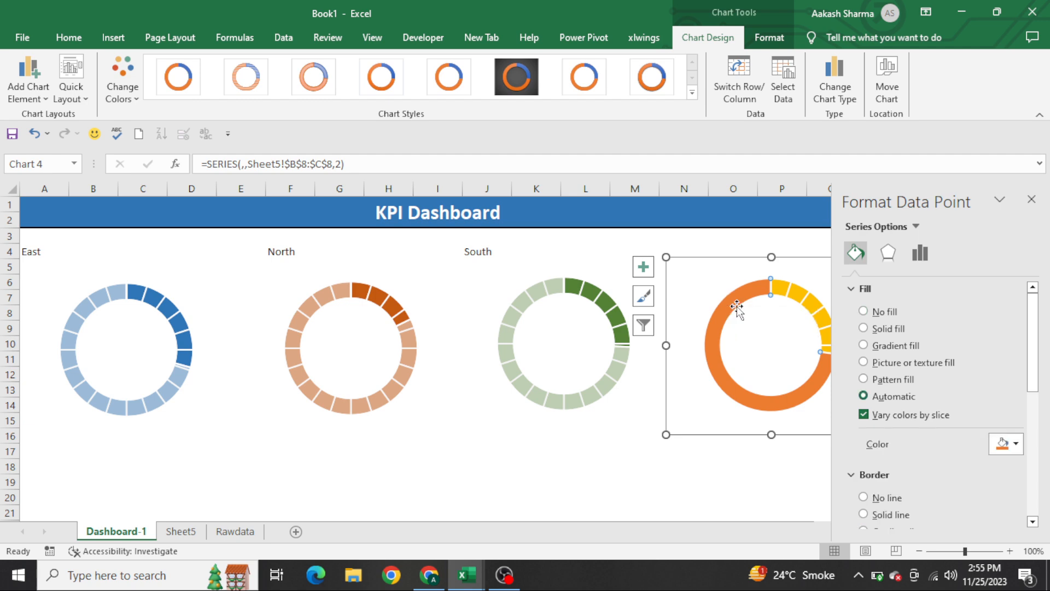
left_click(1006, 443)
left_click(923, 323)
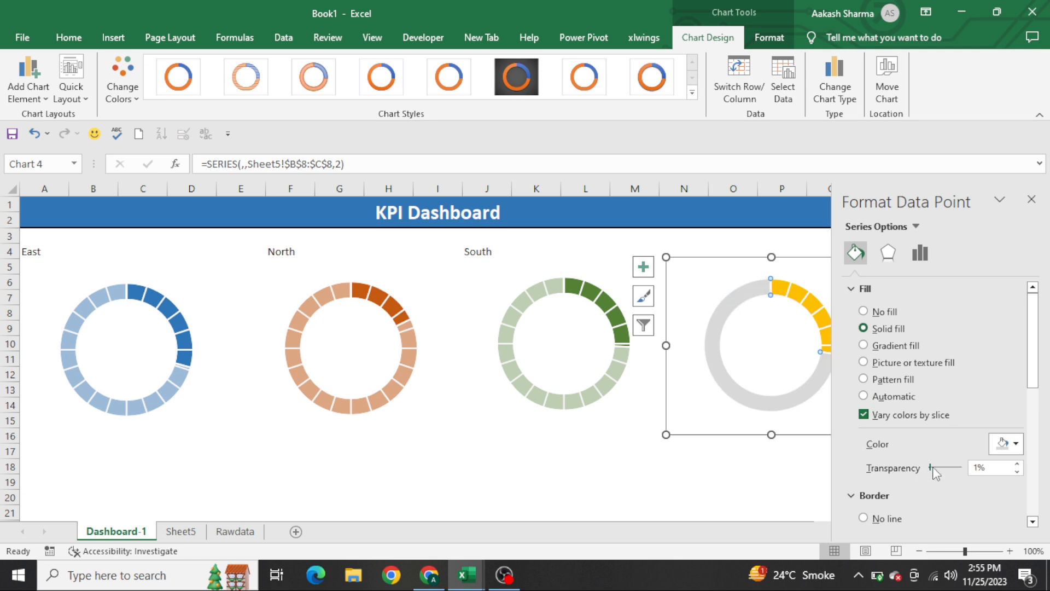
left_click(939, 467)
left_click(939, 469)
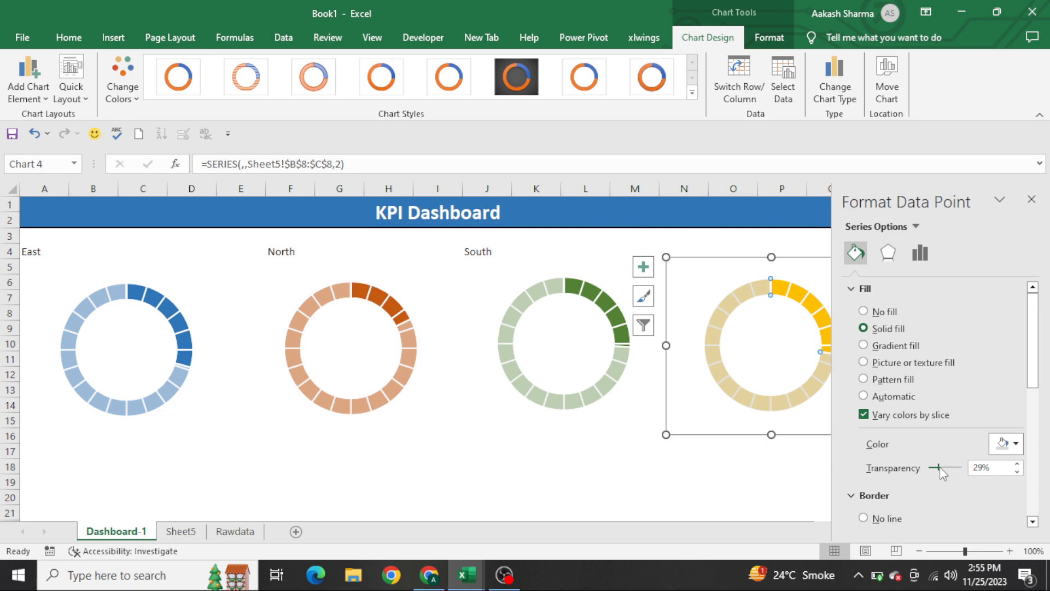
left_click(1006, 444)
left_click(922, 319)
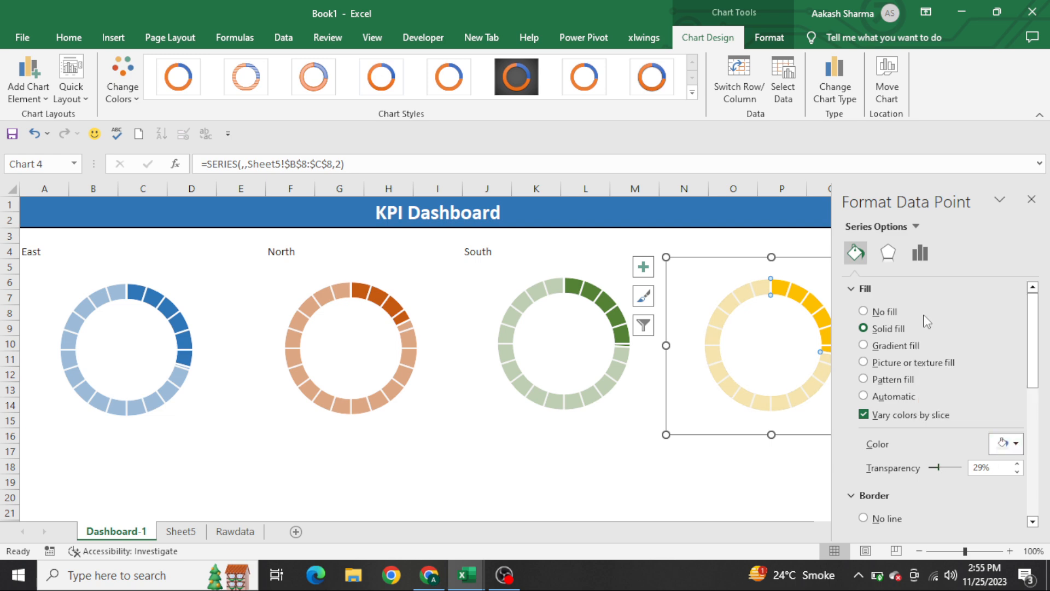
Close the formatting pane and shrink the blue East doughnut chart slightly.
left_click(612, 466)
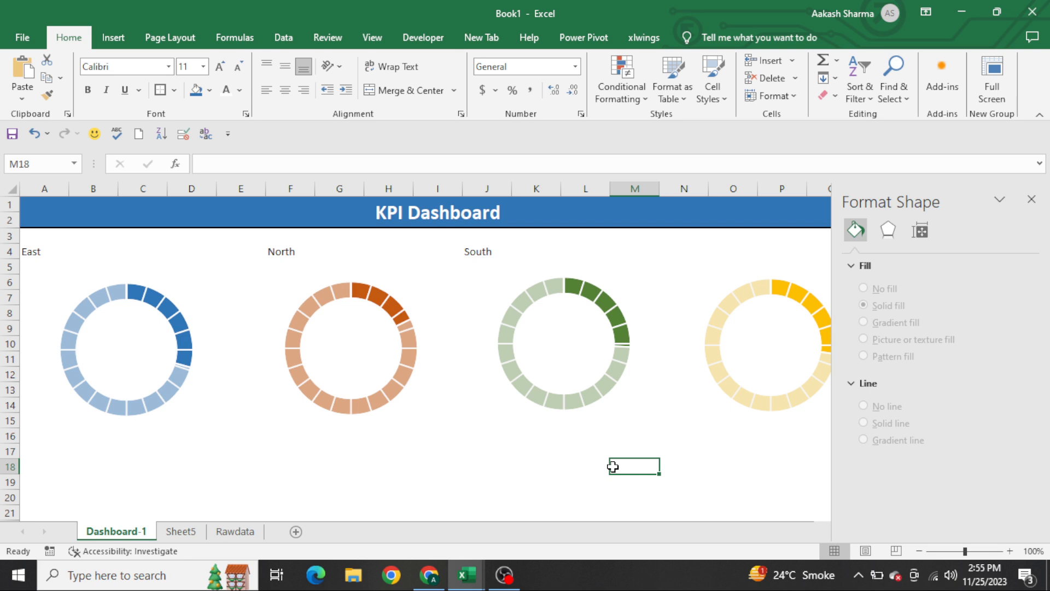
left_click(1032, 200)
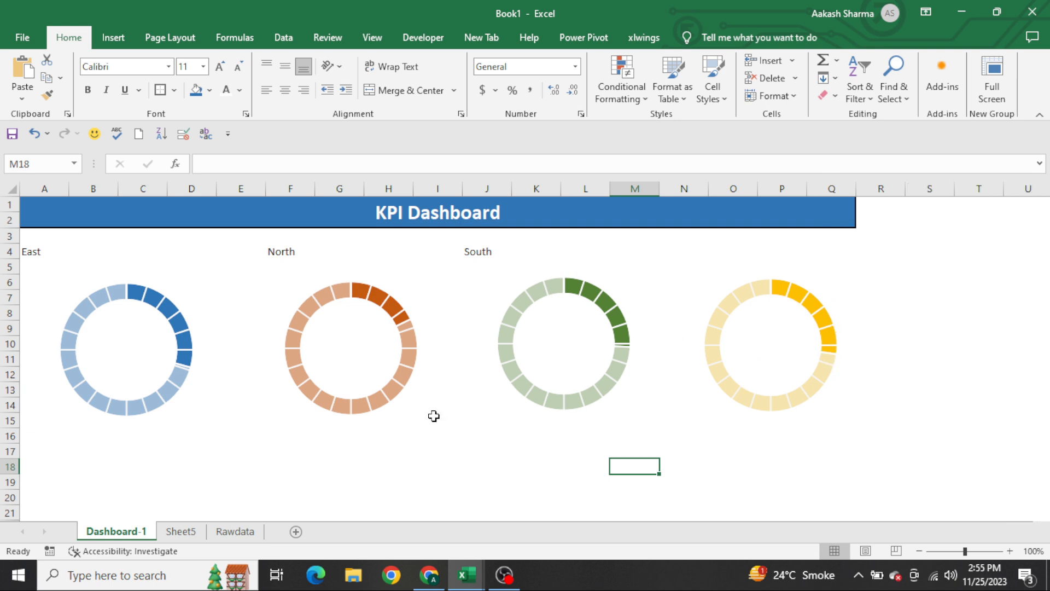
left_click(107, 336)
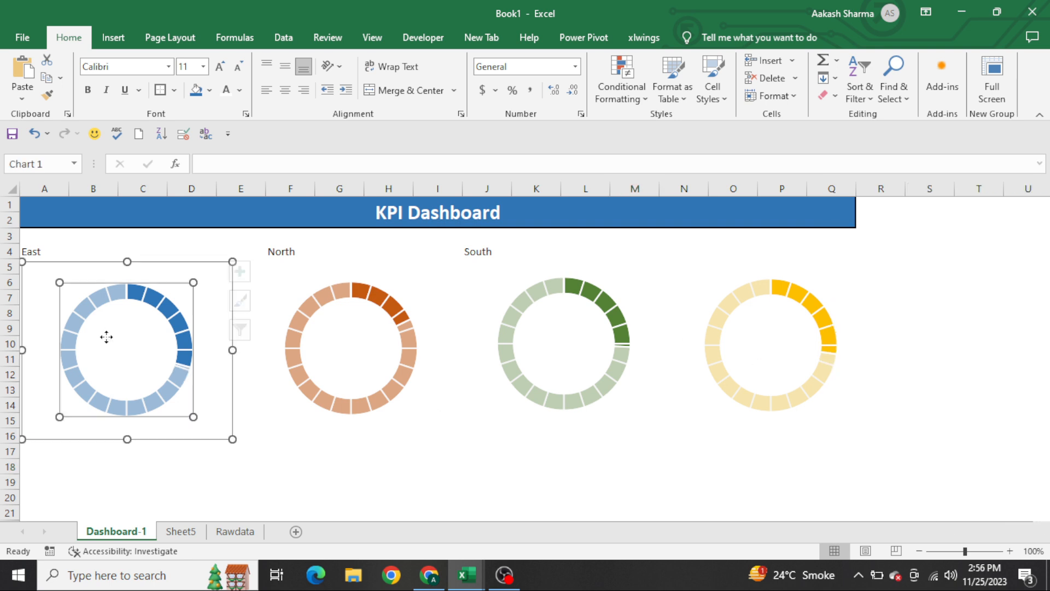
left_click(101, 265)
left_click_drag(231, 438, 221, 428)
Shrink the orange North doughnut chart slightly and move it closer to the East chart.
left_click(375, 358)
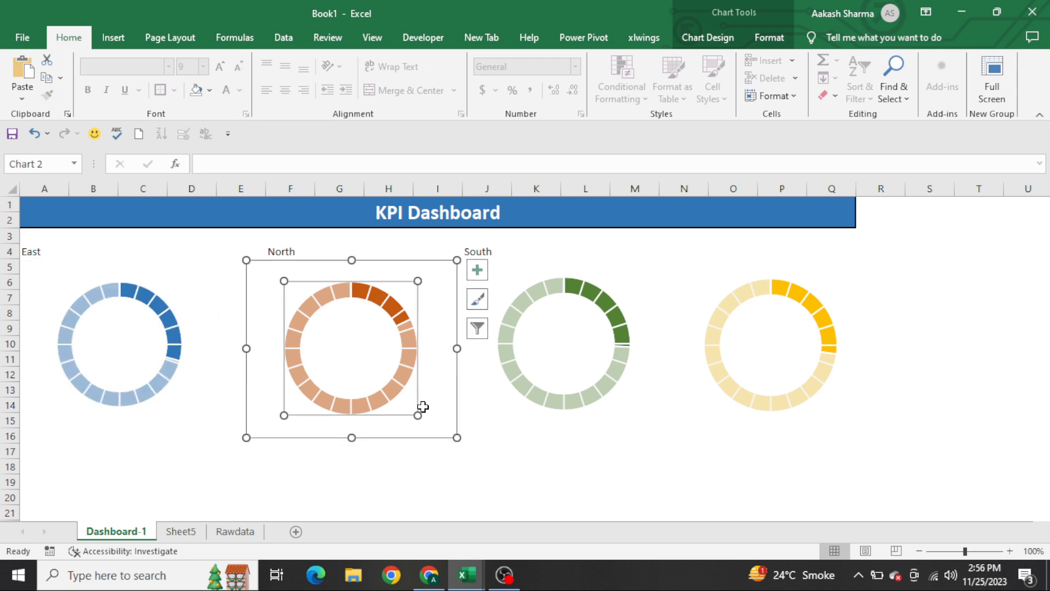
left_click(438, 422)
left_click(389, 387)
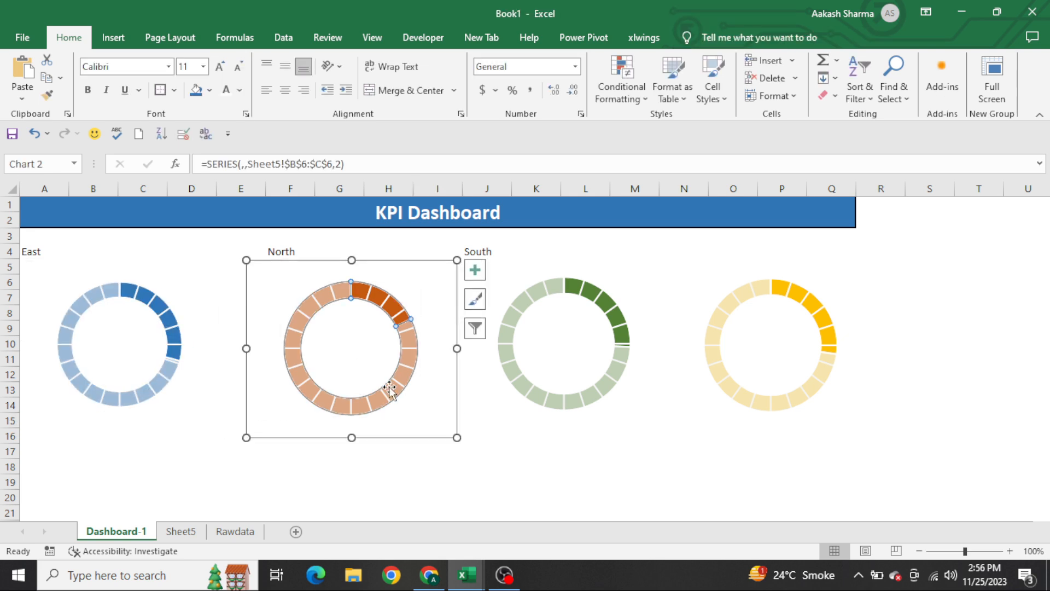
left_click_drag(457, 437, 394, 422)
Shrink the green South doughnut chart and shift it toward the North chart, and nudge the East chart up into line.
mouse_move(564, 402)
left_click(563, 379)
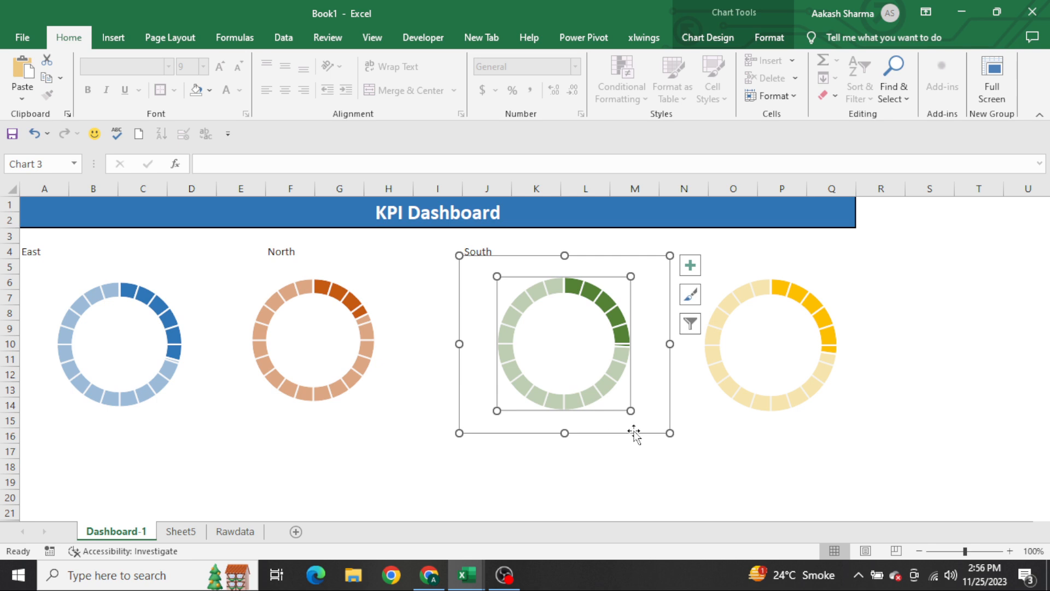
left_click_drag(668, 432, 583, 424)
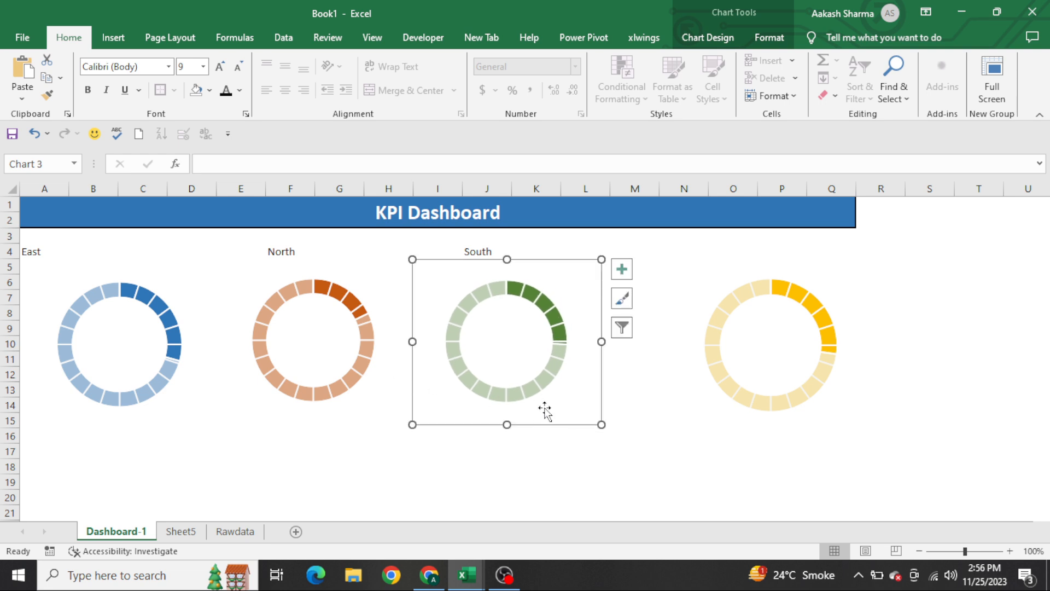
left_click(140, 357)
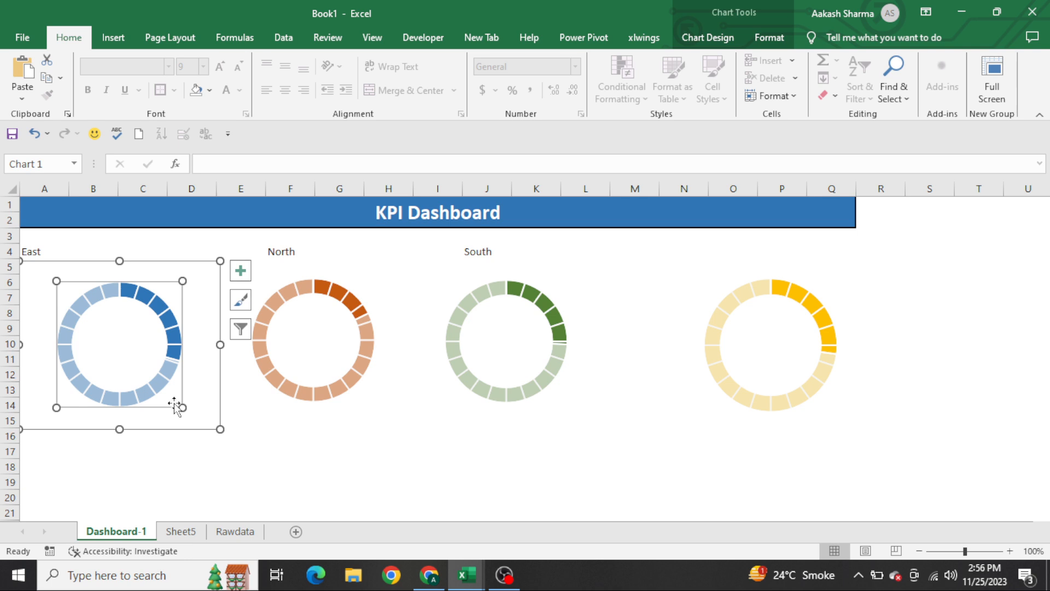
left_click_drag(174, 429, 174, 426)
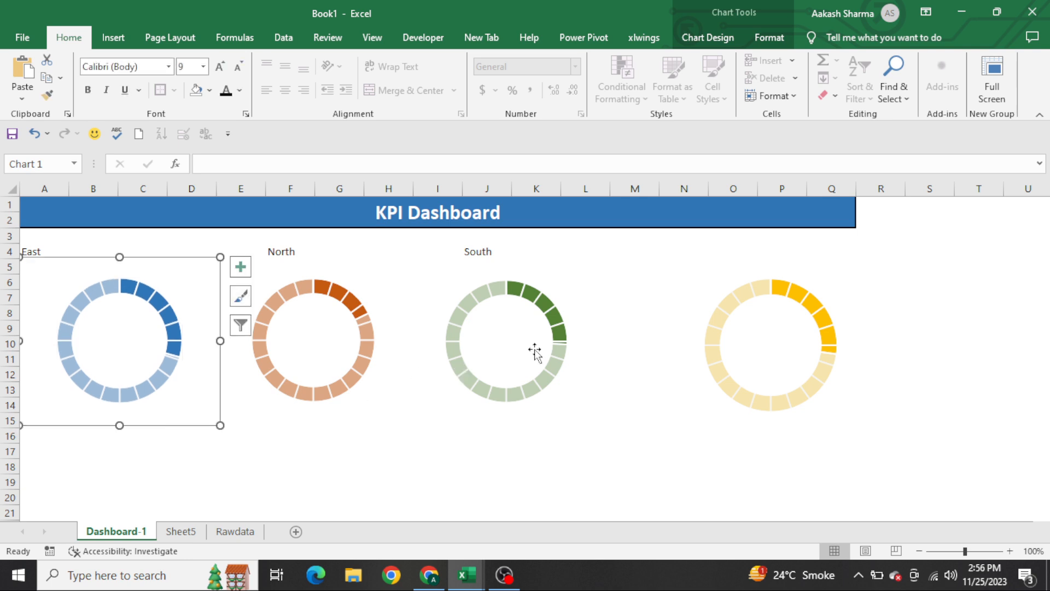
Move the yellow doughnut chart next to the South chart and shrink it to fit under the title banner.
left_click(732, 359)
left_click_drag(738, 436, 660, 435)
left_click_drag(799, 432, 755, 423)
Enter West in cell M4 as the yellow doughnut chart's label.
left_click(518, 254)
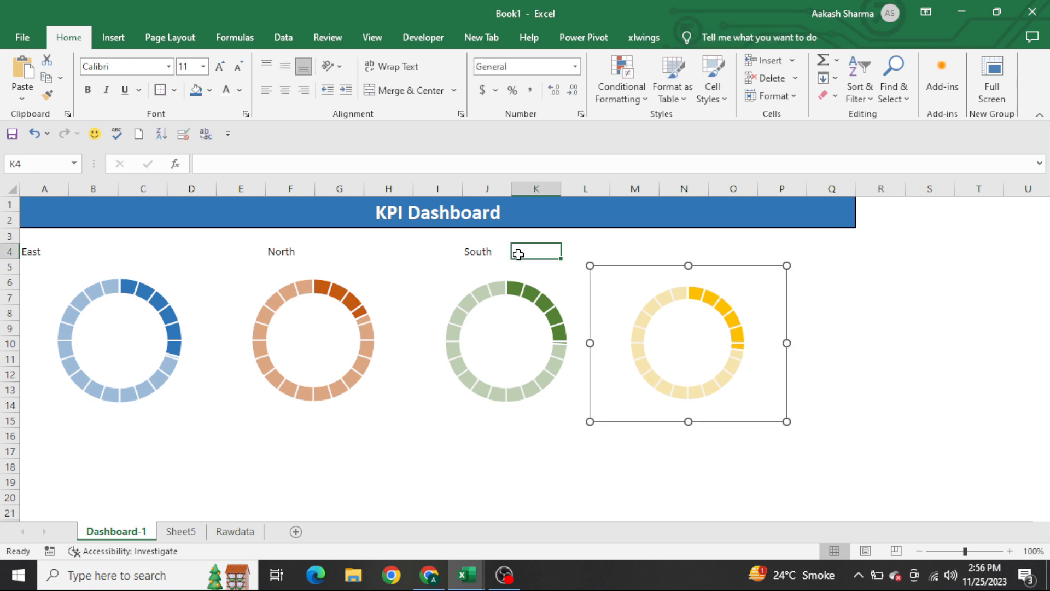
key("ctrl+Page_Down")
key("ctrl+Page_Up")
key("Right")
key("Right")
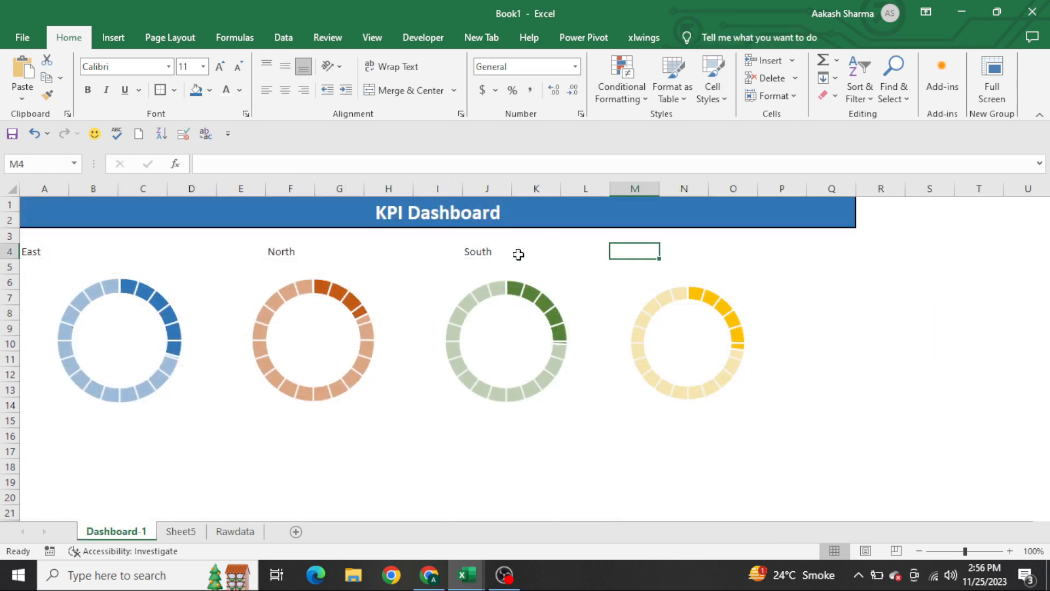
type("West")
key("ctrl+Return")
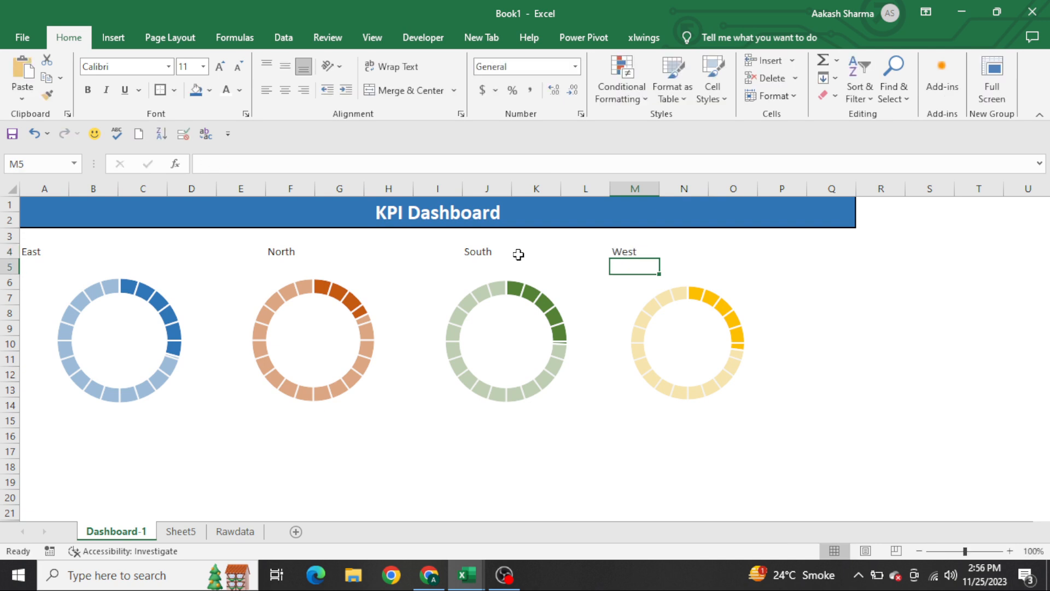
Merge cells A4:D4 above the blue doughnut chart for the East label.
key("ctrl+Left")
key("ctrl+Left")
key("ctrl+Left")
key("shift+Right")
key("shift+Right")
key("shift+Right")
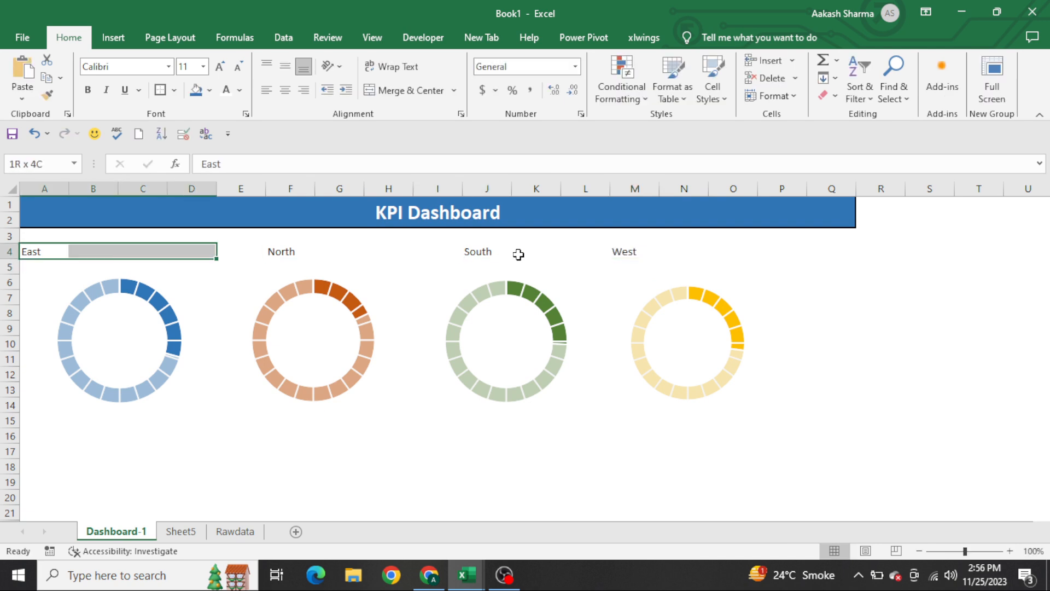
key("alt+h")
key("m")
key("m")
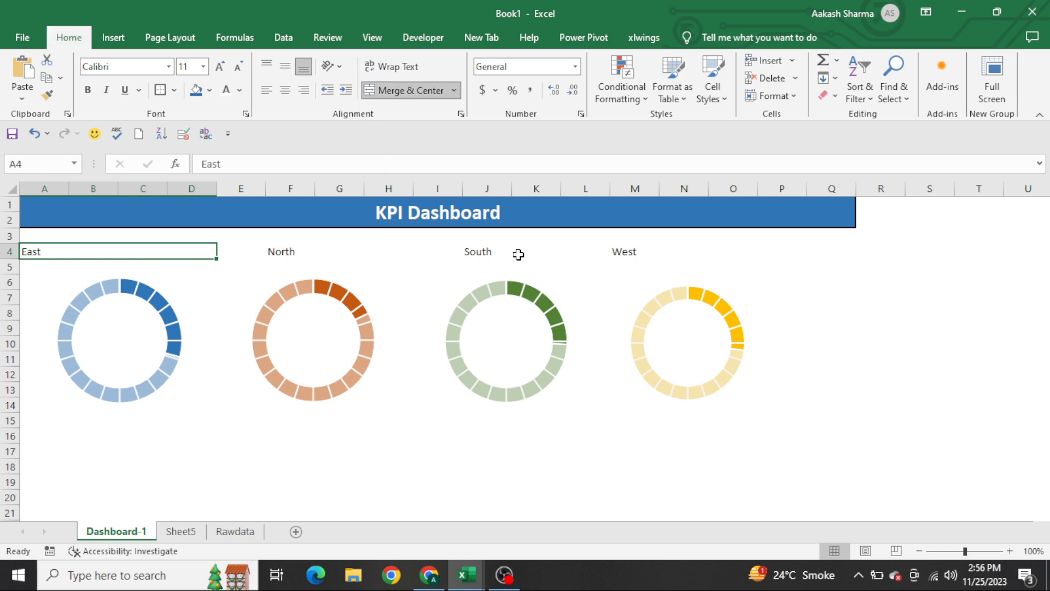
type("=")
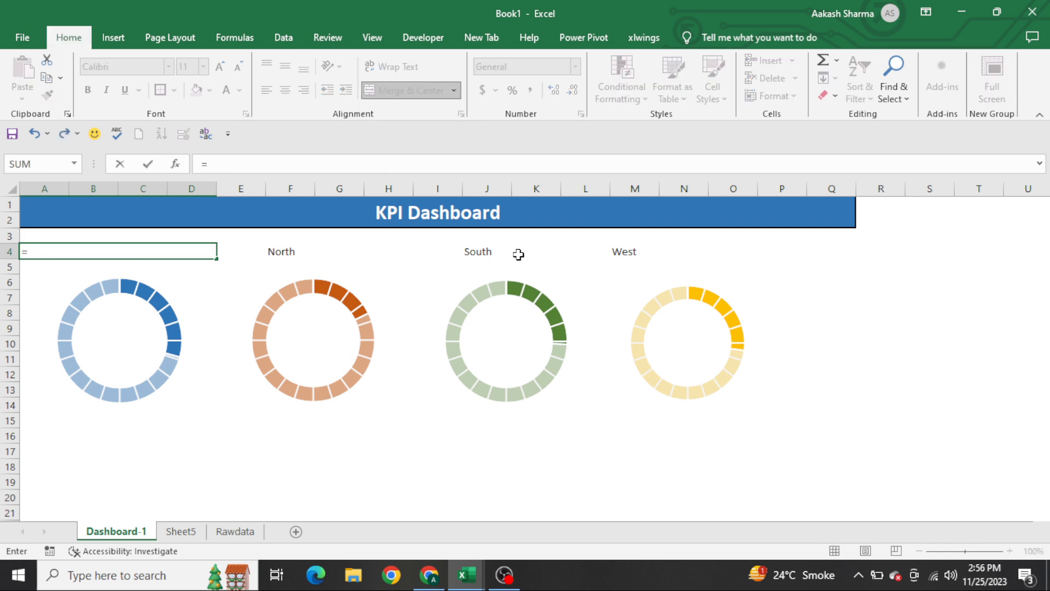
key("ctrl+Page_Down")
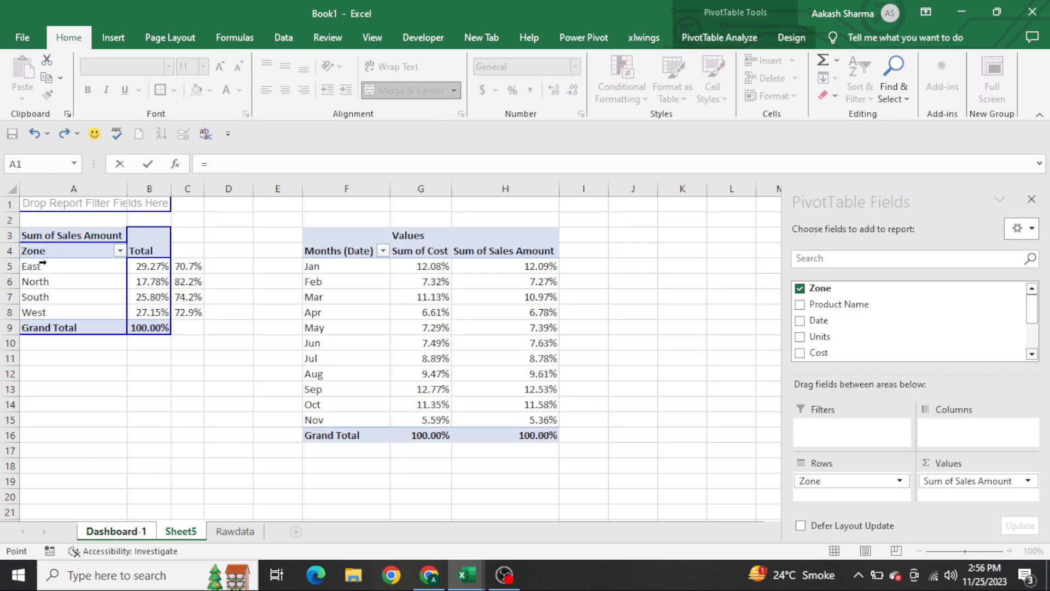
key("Escape")
Enter the formula ="Total Sales in "&Sheet5!A5 in merged cell A4 above the blue doughnut chart.
type("=\"Total Sales in \"&")
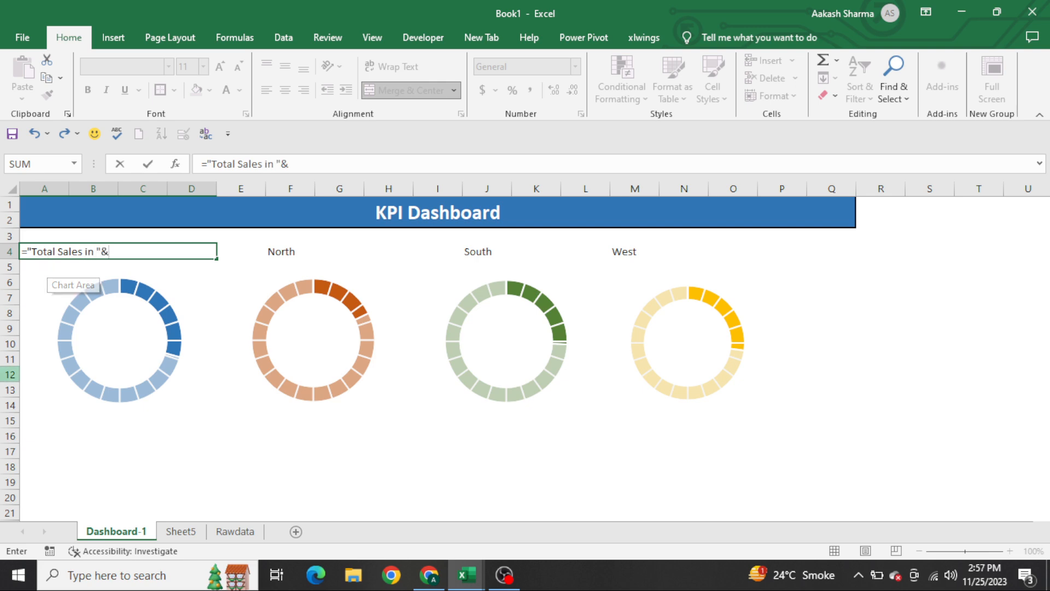
left_click(180, 531)
left_click(70, 267)
key("Return")
Format the East label in A4 as centered, bold, blue text at font size 14.
key("Up")
key("alt+h")
key("a")
key("c")
key("ctrl+b")
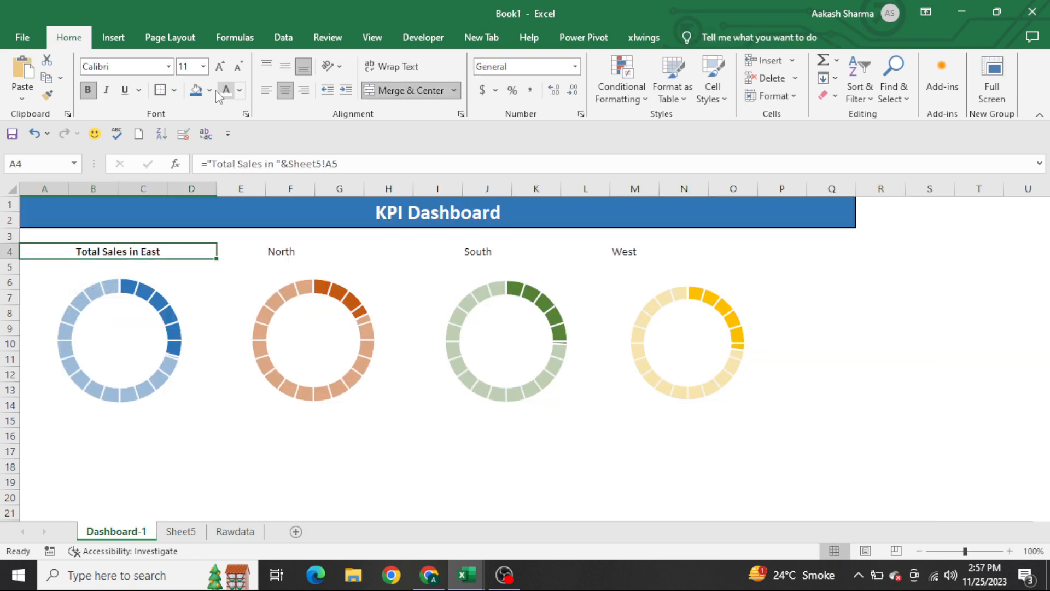
left_click(239, 94)
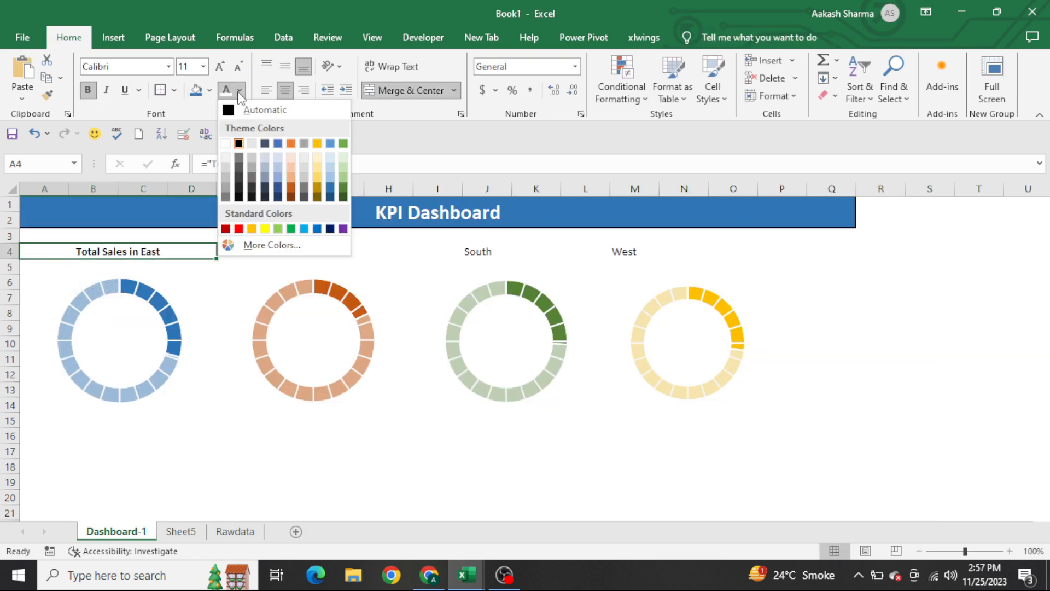
left_click(317, 228)
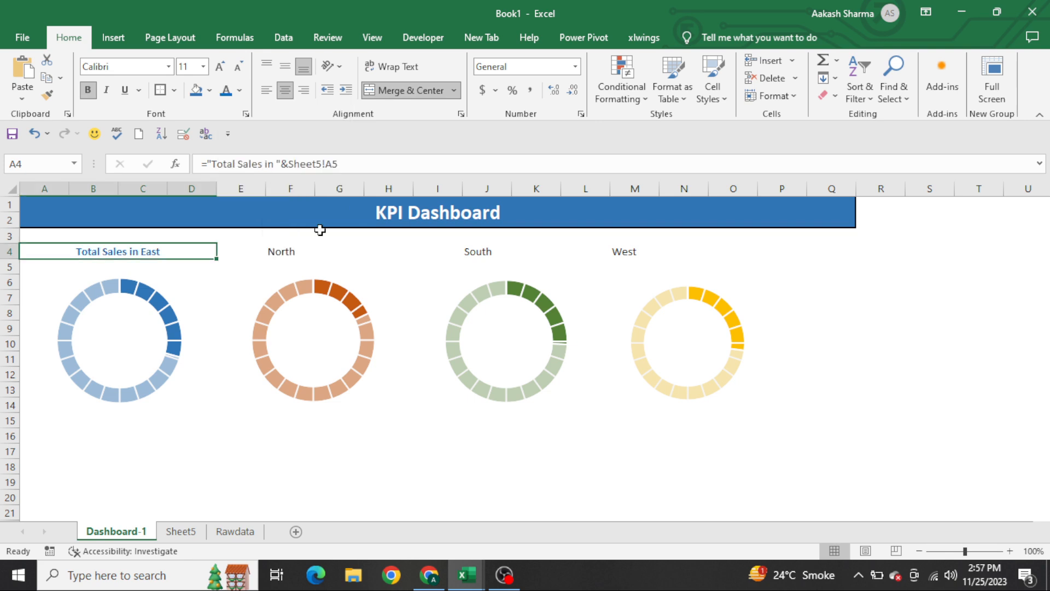
left_click(219, 66)
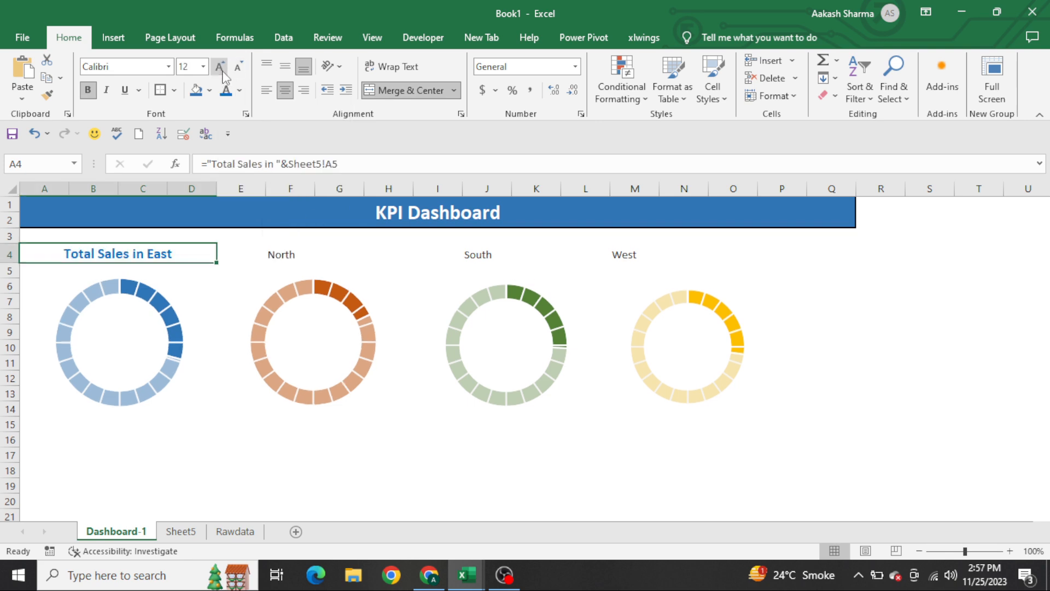
Copy the formatted East label into E4, I4 and M4 above the other three doughnut charts.
key("ctrl+c")
key("Right")
key("ctrl+v")
key("ctrl+c")
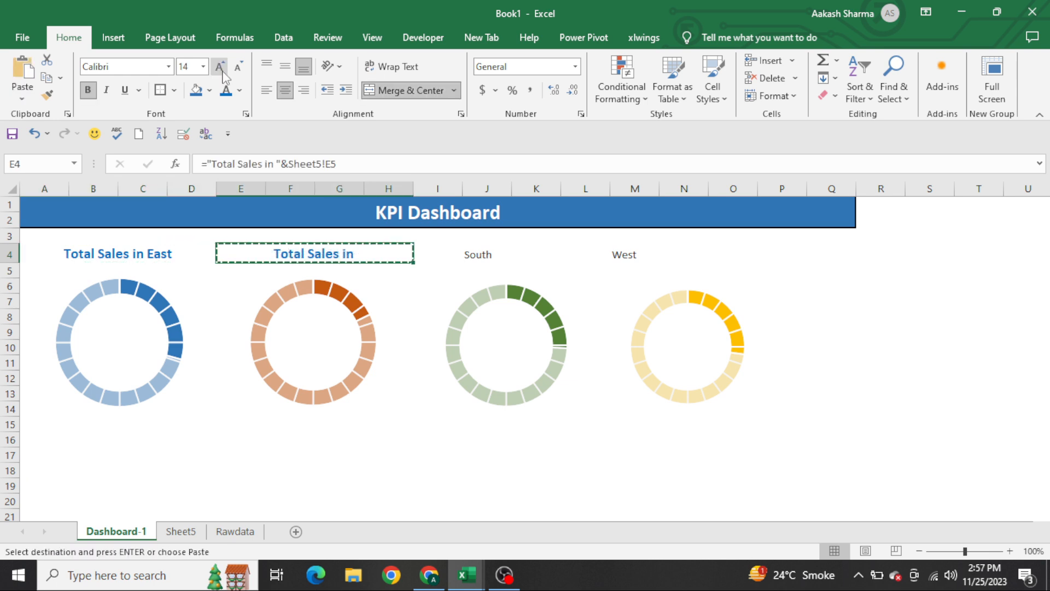
key("Right")
key("ctrl+v")
key("Right")
key("Return")
key("Left")
key("Left")
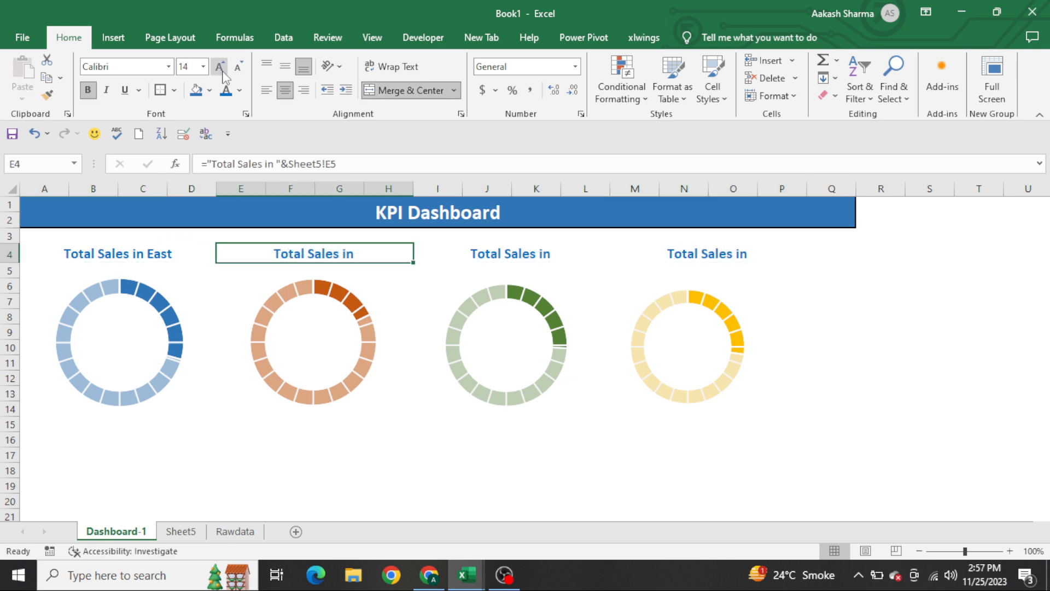
Change the label formula in E4 above the orange chart to reference Sheet5!A6.
key("F2")
key("Left")
key("BackSpace")
type("A")
key("ctrl+Return")
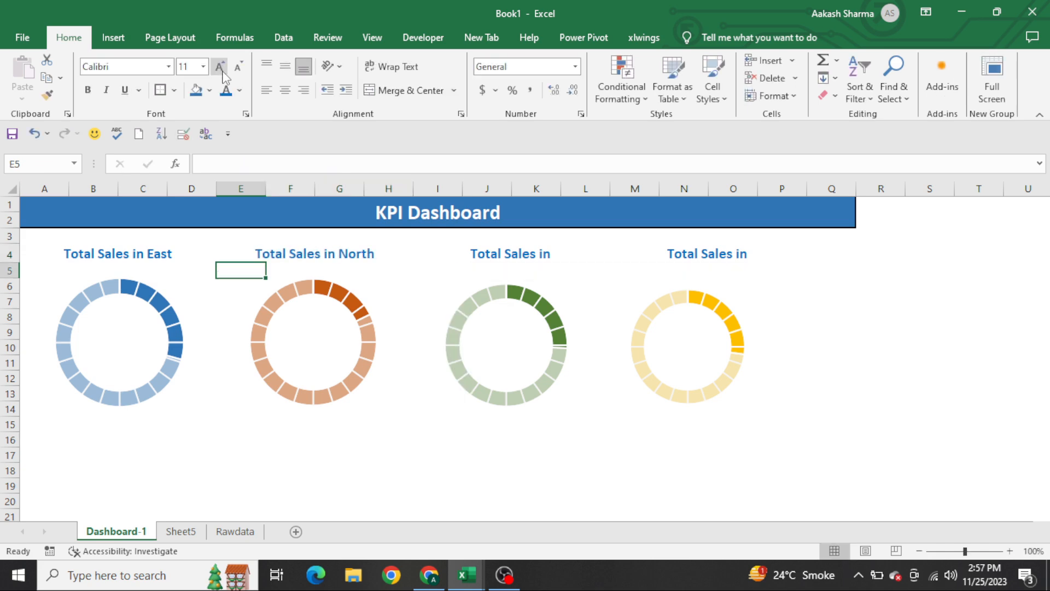
Check the zone list on Sheet5 and set the label formula in I4 to reference Sheet5!A8.
key("ctrl+Page_Down")
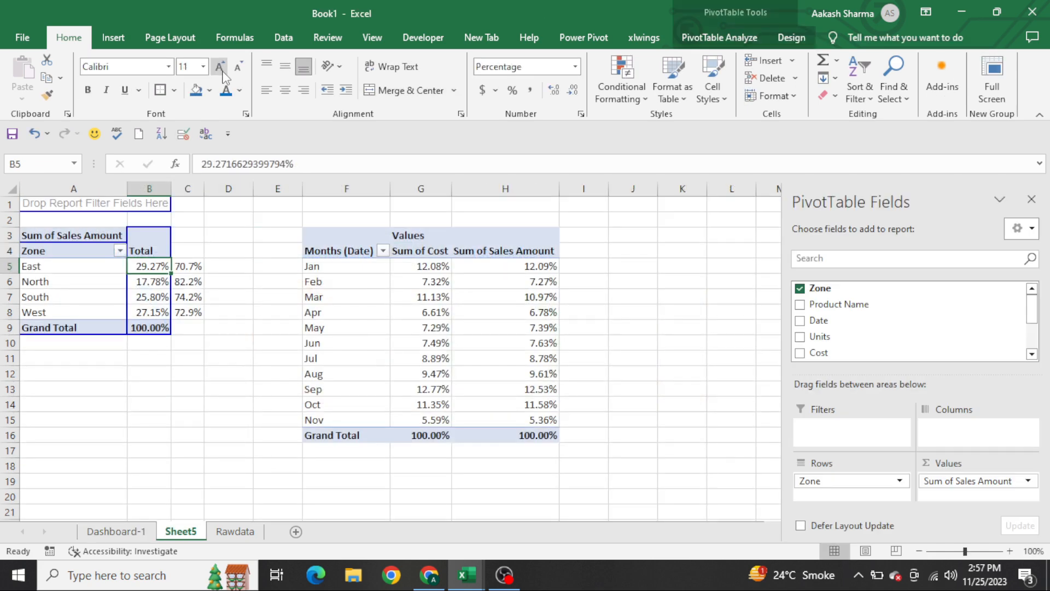
key("ctrl+Page_Up")
key("Right")
key("F2")
key("BackSpace")
key("BackSpace")
type("A8")
key("Return")
key("Up")
Correct the label formula in I4 above the green chart to reference Sheet5!A7.
key("Right")
key("F2")
key("Escape")
key("Left")
key("F2")
key("Left")
key("Left")
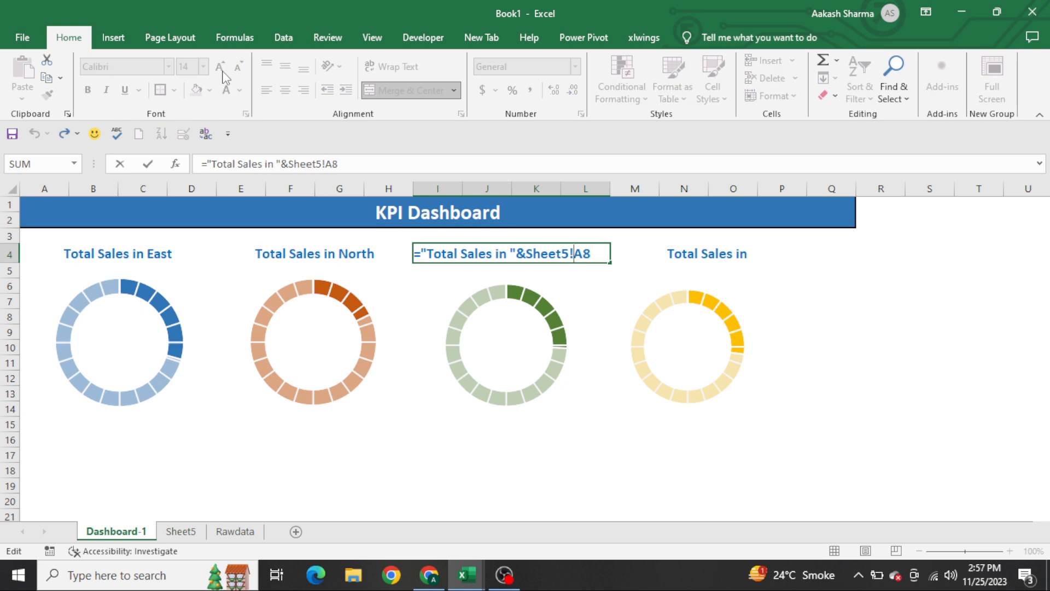
key("BackSpace")
type("7")
key("Return")
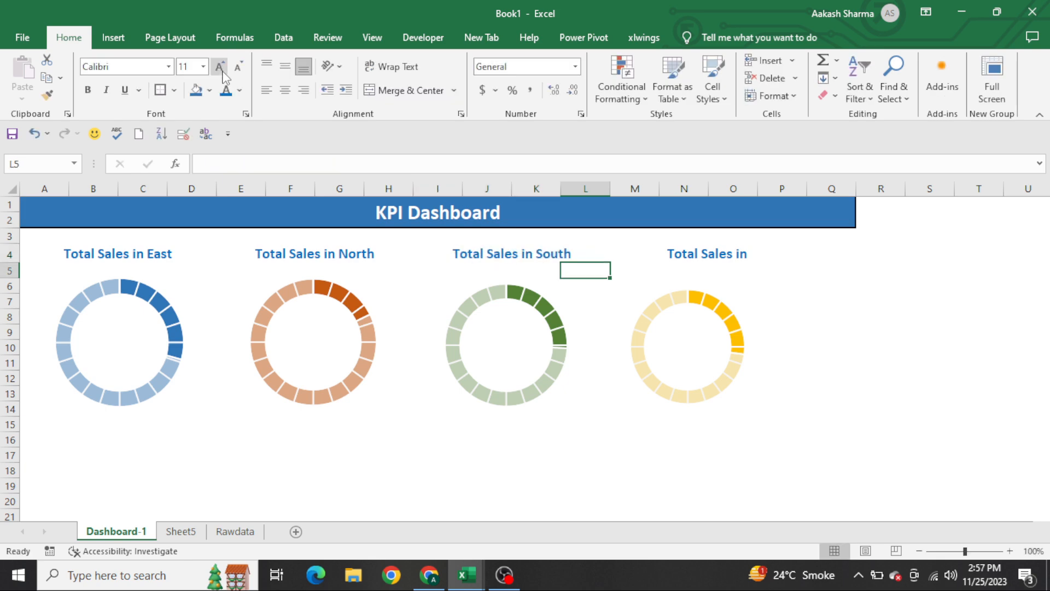
Change the label formula in M4 above the yellow chart to reference Sheet5!A8.
key("Up")
key("Right")
key("F2")
key("Left")
key("BackSpace")
key("Delete")
type("A")
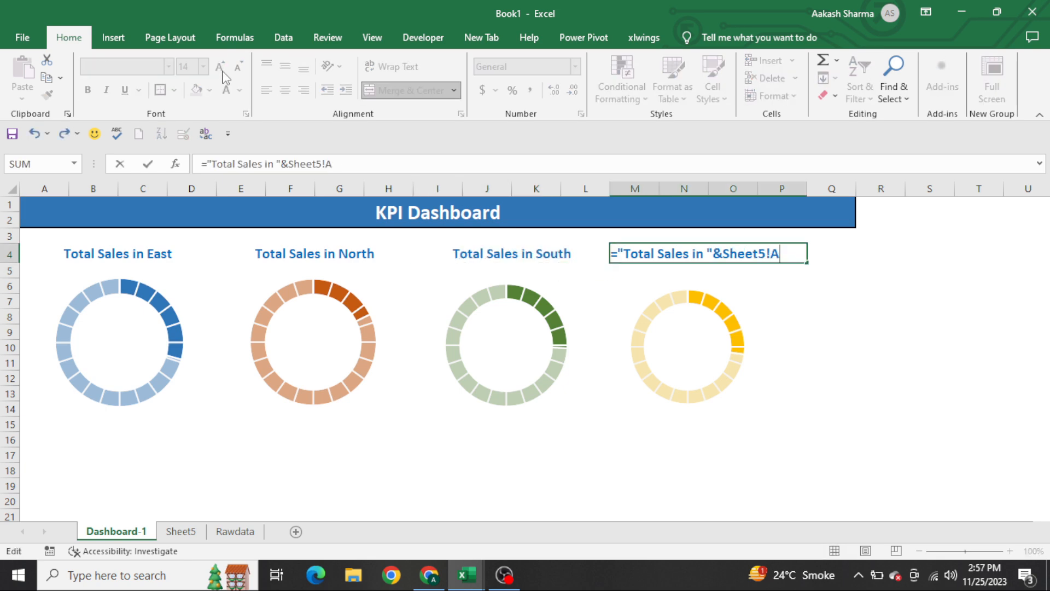
key("Return")
Color the Total Sales in North label dark orange to match its doughnut chart.
key("Up")
key("Left")
key("Left")
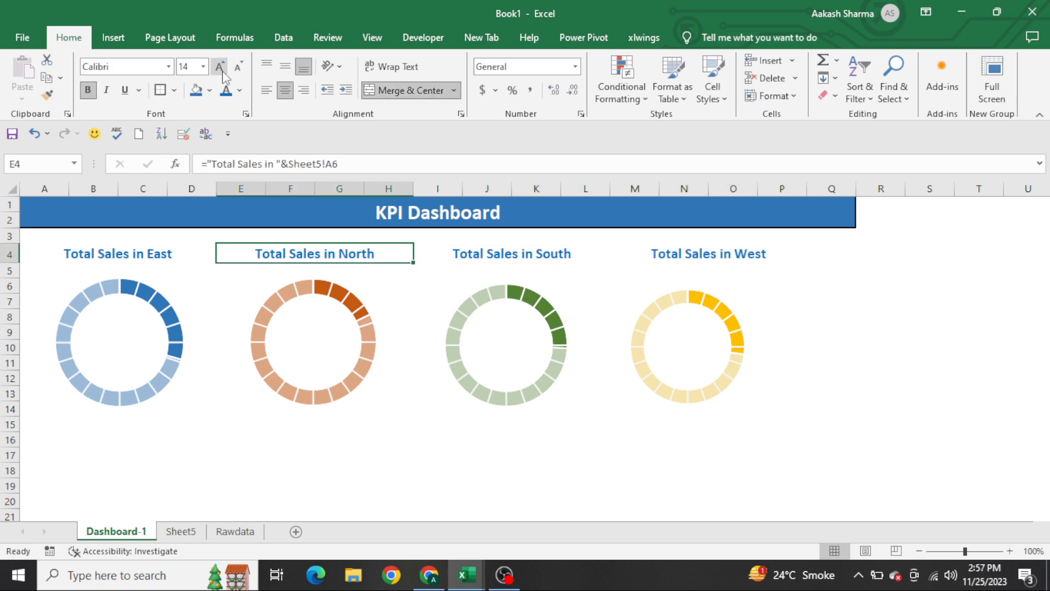
left_click(239, 91)
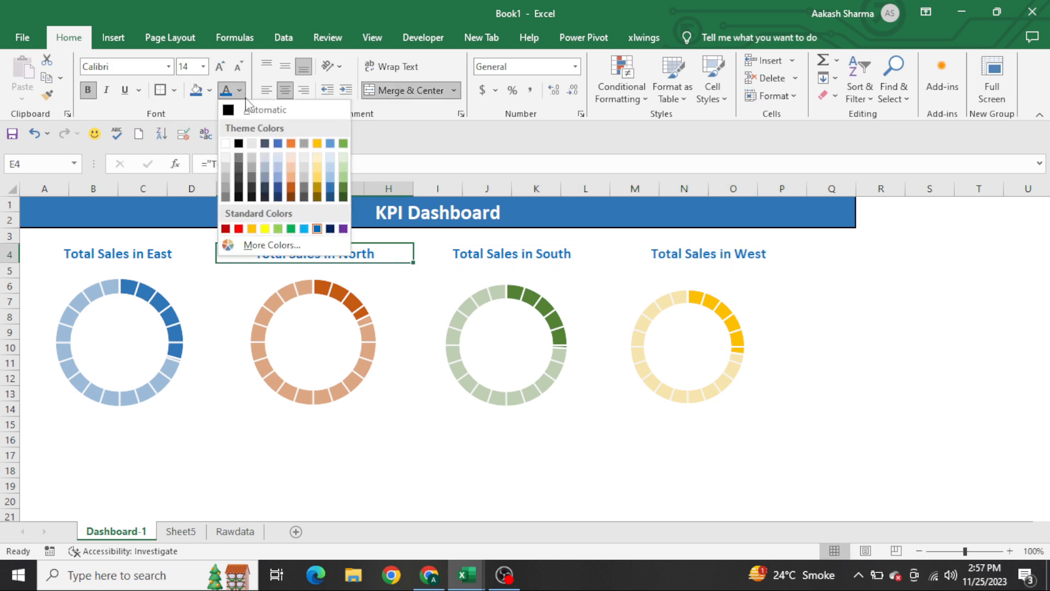
left_click(290, 184)
Color the Total Sales in South label dark green to match its doughnut chart.
left_click(497, 256)
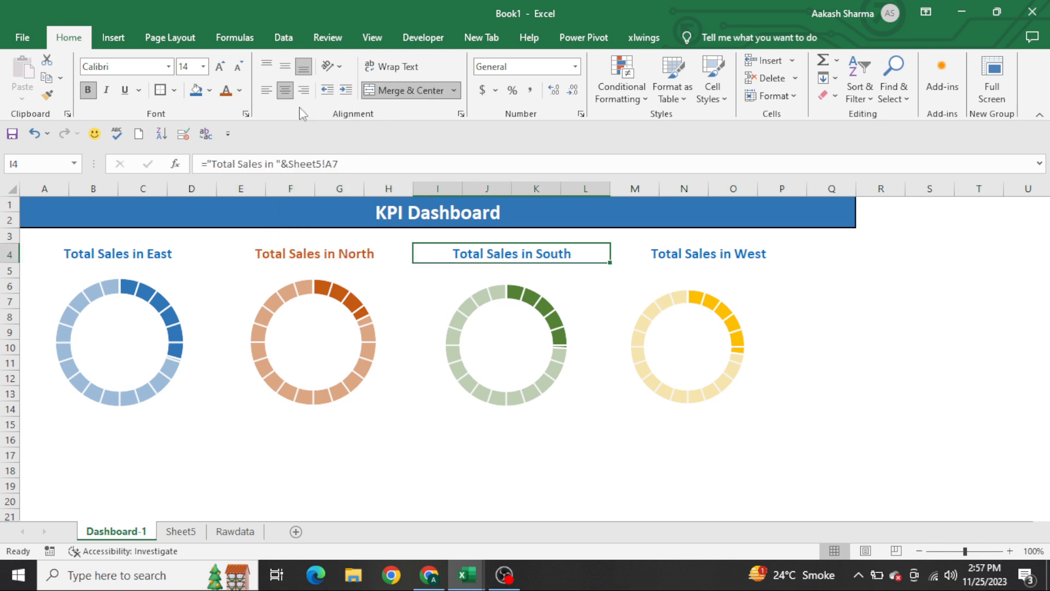
left_click(239, 90)
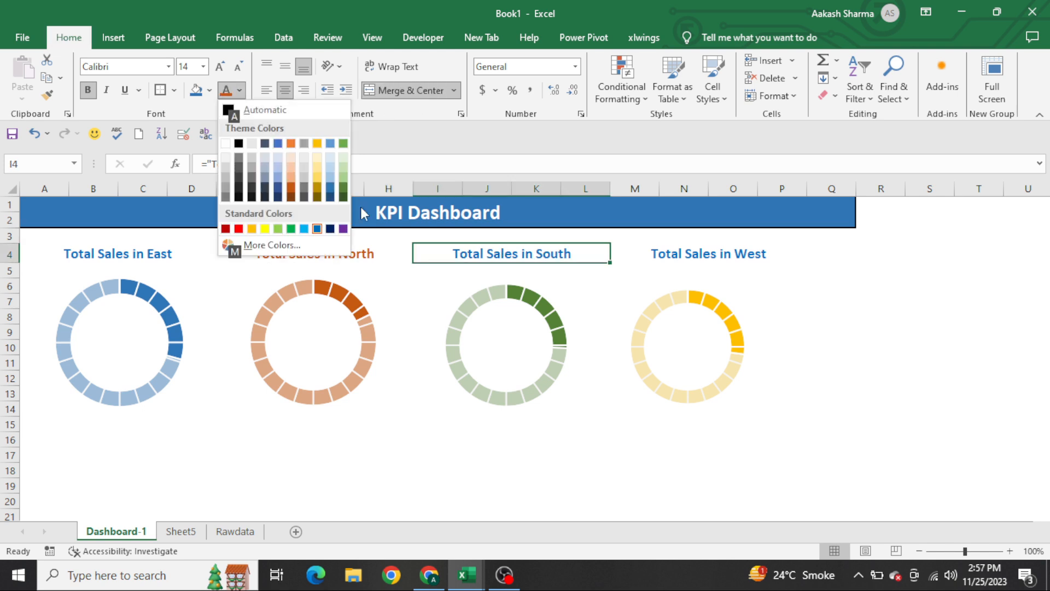
left_click(343, 197)
Color the Total Sales in West label gold to match its doughnut chart.
key("Right")
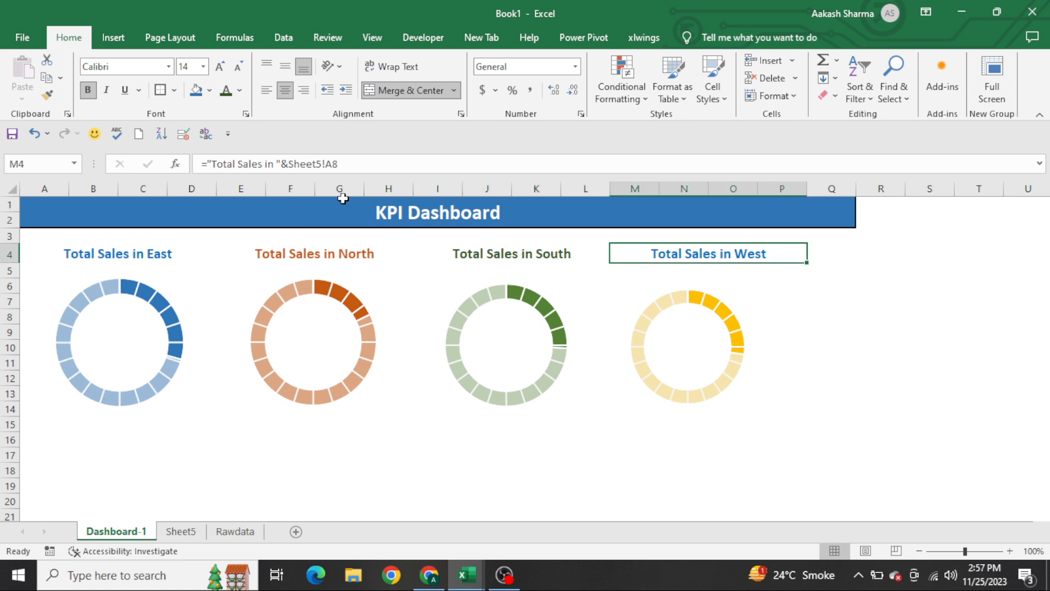
left_click(239, 90)
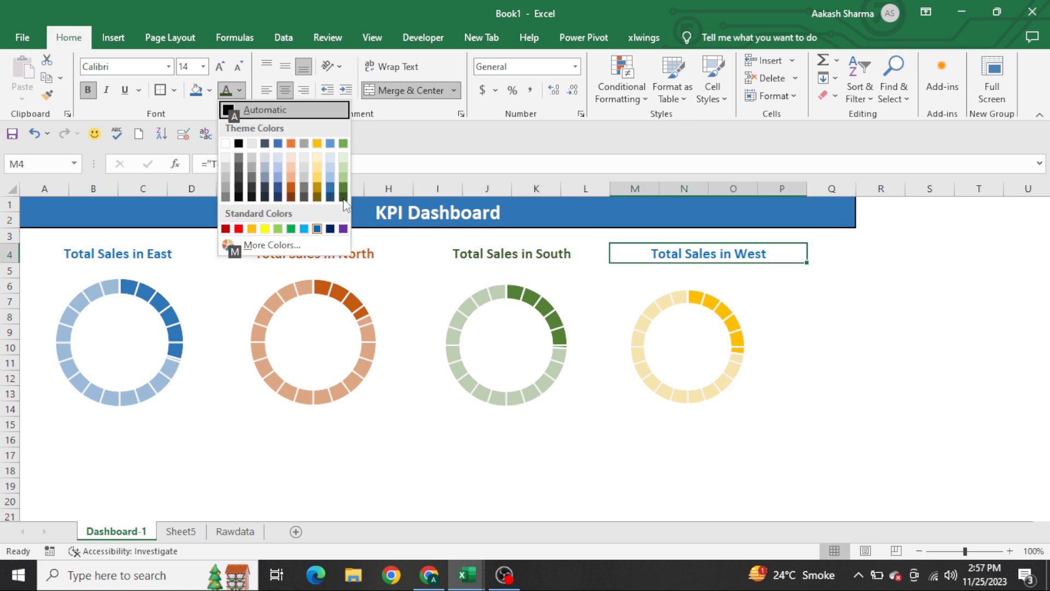
left_click(256, 228)
Apply an outside border around the whole label and chart area A4:P14.
key("Left")
key("Left")
key("Left")
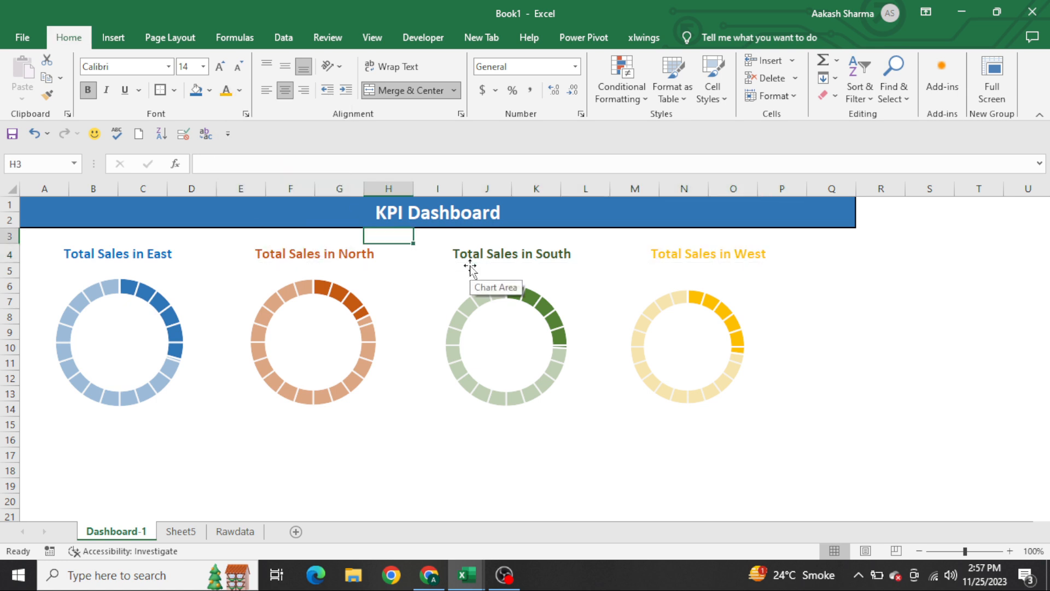
key("shift+Down")
key("shift+Down")
key("shift+Down")
key("shift+Down")
key("shift+Down")
key("shift+Down")
key("shift+Down")
key("shift+Down")
key("shift+Down")
key("shift+Down")
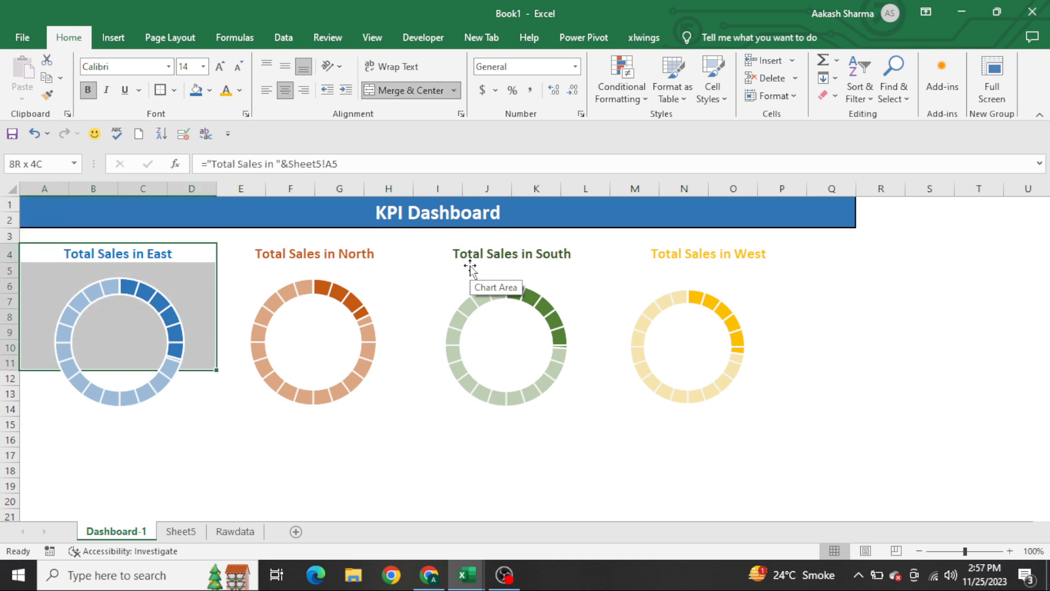
key("shift+Right")
key("shift+Right")
key("shift+Right")
key("shift+Right")
key("shift+Right")
key("shift+Right")
key("shift+Right")
key("shift+Right")
key("shift+Right")
key("shift+Right")
key("shift+Right")
key("shift+Right")
key("shift+Right")
key("shift+Left")
Insert three blank rows above the zone label row, below the title banner.
key("Left")
key("Up")
key("Down")
key("shift+space")
key("ctrl+shift+plus")
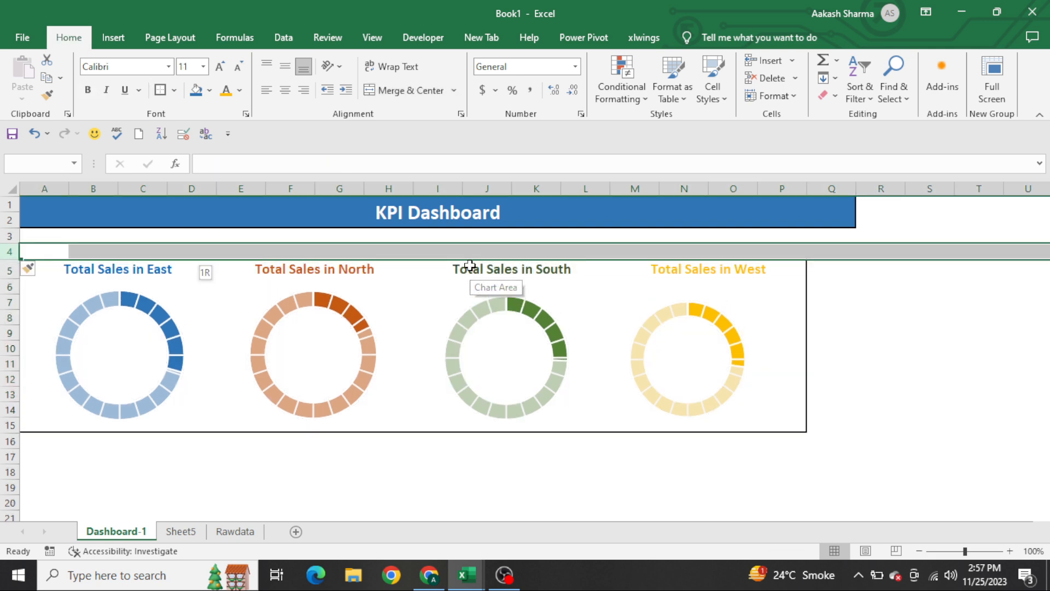
key("Left")
key("shift+space")
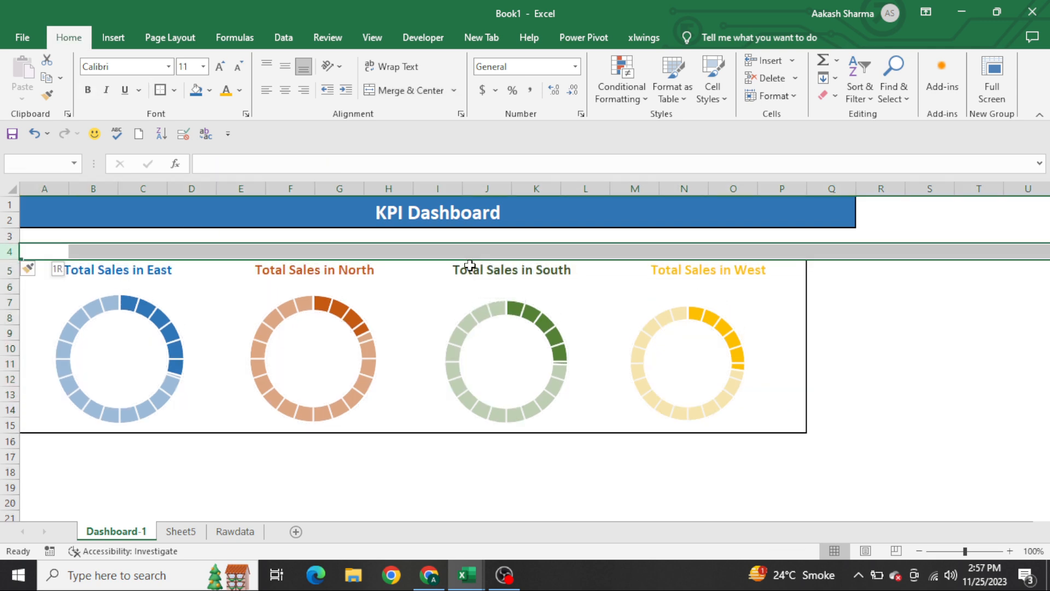
key("ctrl+shift+plus")
key("ctrl+shift+plus")
Apply an outside border around the East block A7:D17.
key("Down")
key("Down")
key("Down")
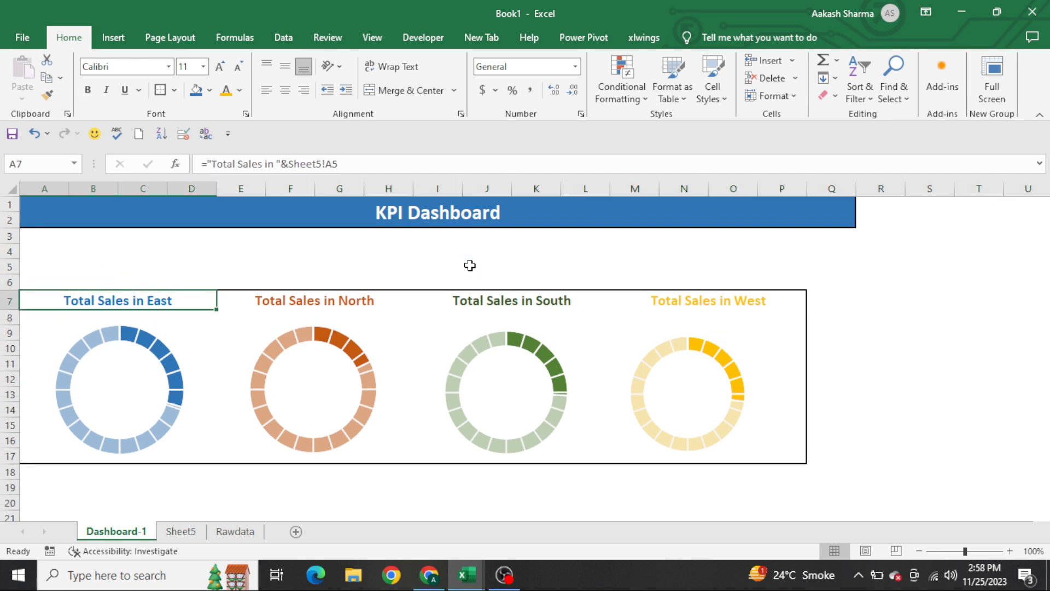
key("shift+Down")
key("shift+Down")
key("shift+Down")
key("shift+Down")
key("shift+Down")
key("shift+Down")
key("shift+Down")
key("shift+Down")
key("shift+Down")
key("shift+Down")
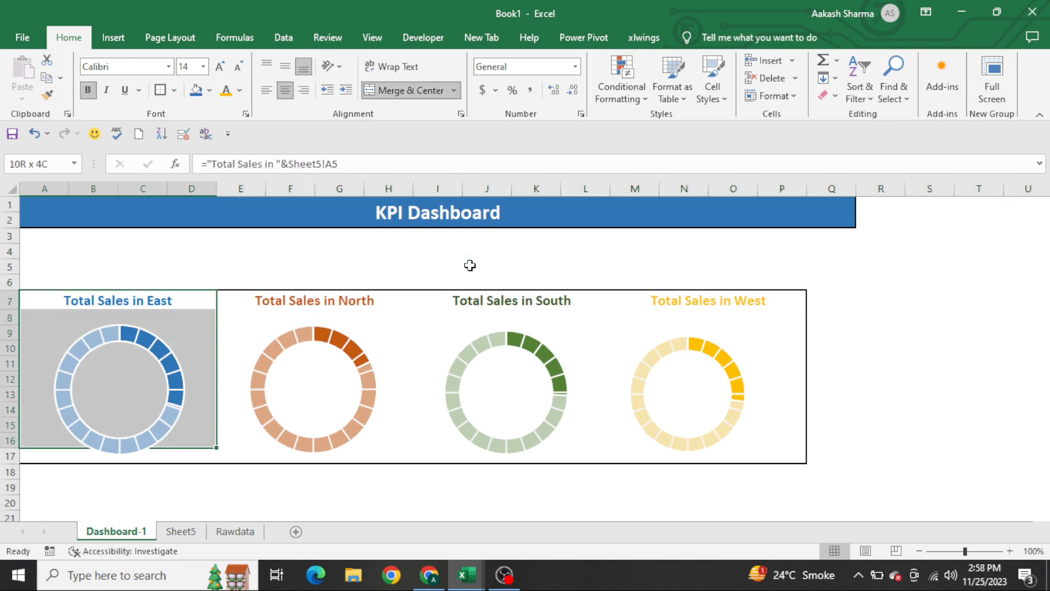
Apply an outside border around the North block E7:H17.
key("Right")
key("shift+Down")
key("shift+Down")
key("shift+Down")
key("shift+Down")
key("shift+Down")
key("shift+Down")
key("shift+Down")
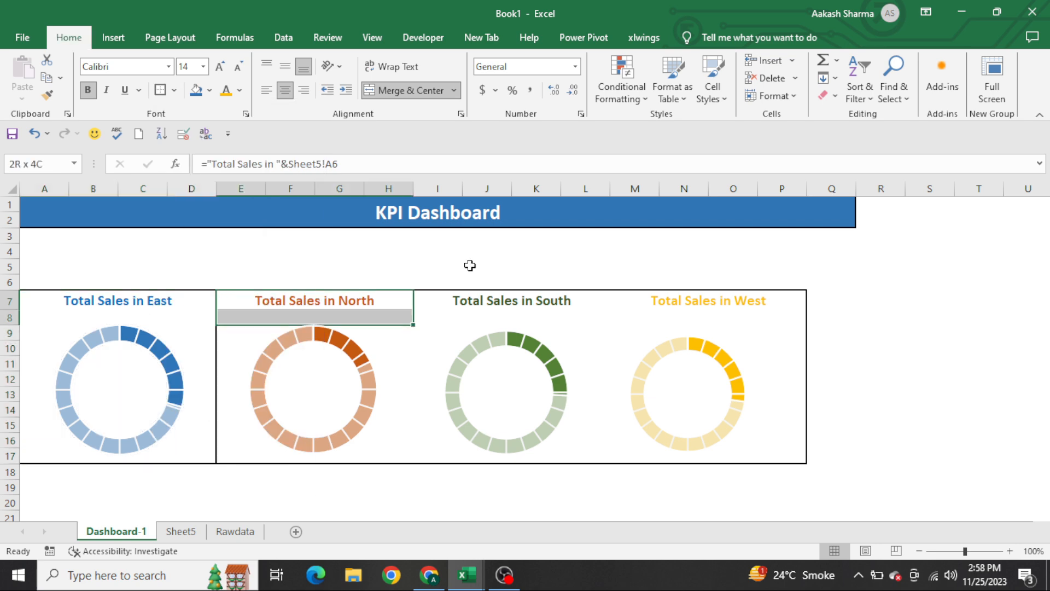
key("shift+Down")
key("shift+Down")
key("shift+Down")
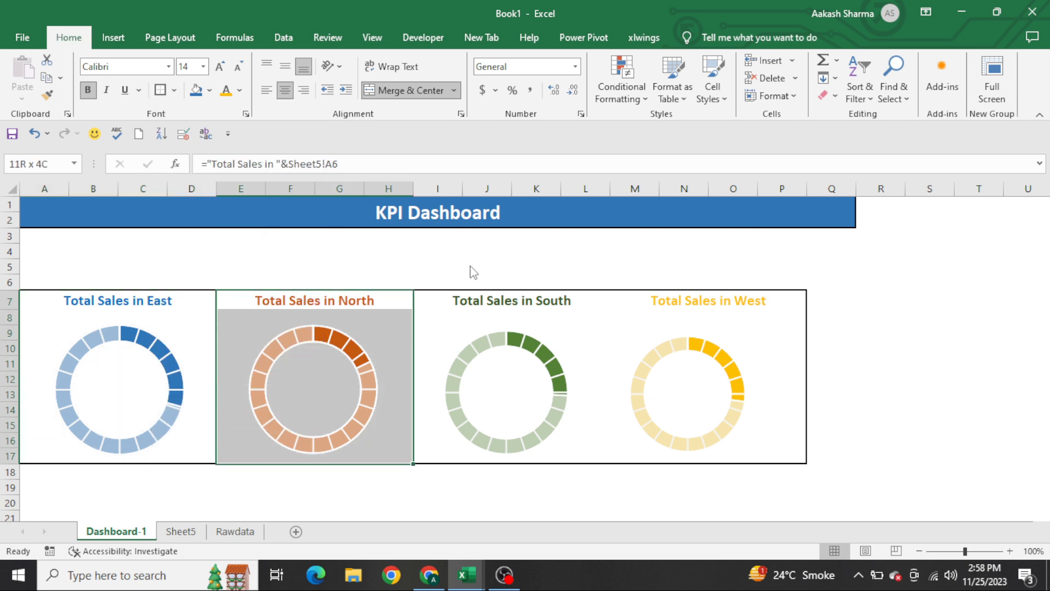
key("alt+h")
key("b")
key("s")
Apply an outside border around the South block I7:L17.
key("Right")
key("shift+Down")
key("shift+Down")
key("shift+Down")
key("shift+Down")
key("shift+Down")
key("shift+Down")
key("shift+Down")
key("shift+Down")
key("shift+Down")
key("shift+Down")
key("alt+h")
key("b")
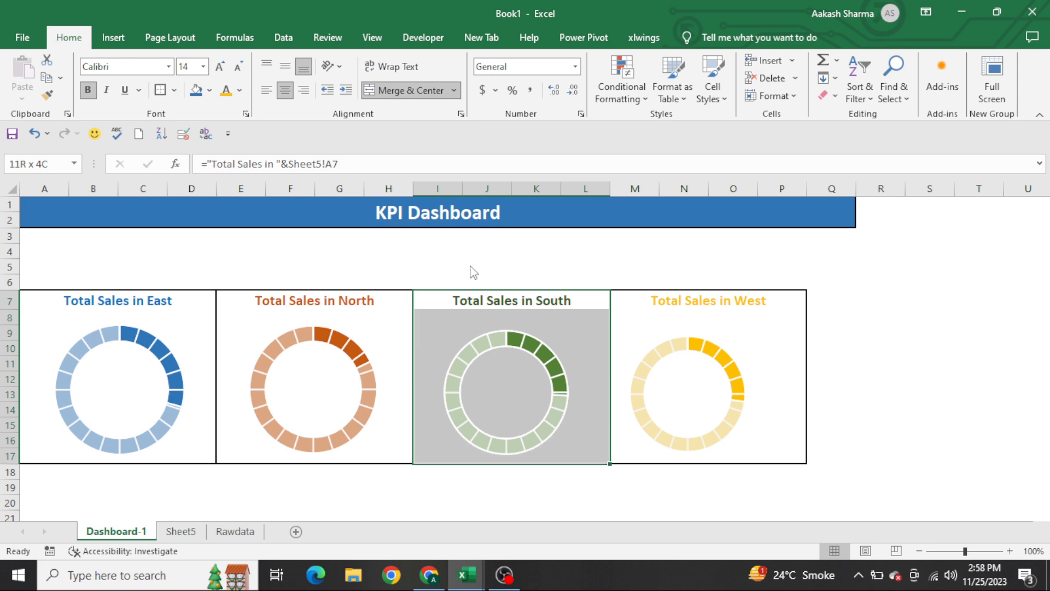
key("s")
Apply an outside border around the zone label row A7:P7 to separate it from the charts.
key("Right")
key("Left")
key("Left")
key("Left")
key("shift+Right")
key("shift+Right")
key("shift+Right")
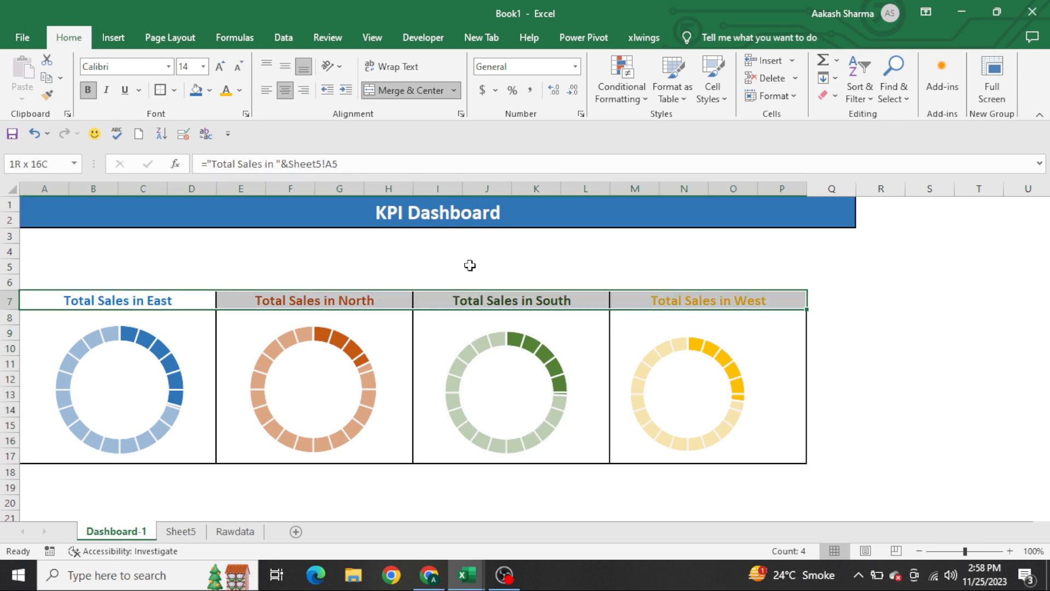
key("alt+h")
key("b")
key("t")
key("Left")
key("Down")
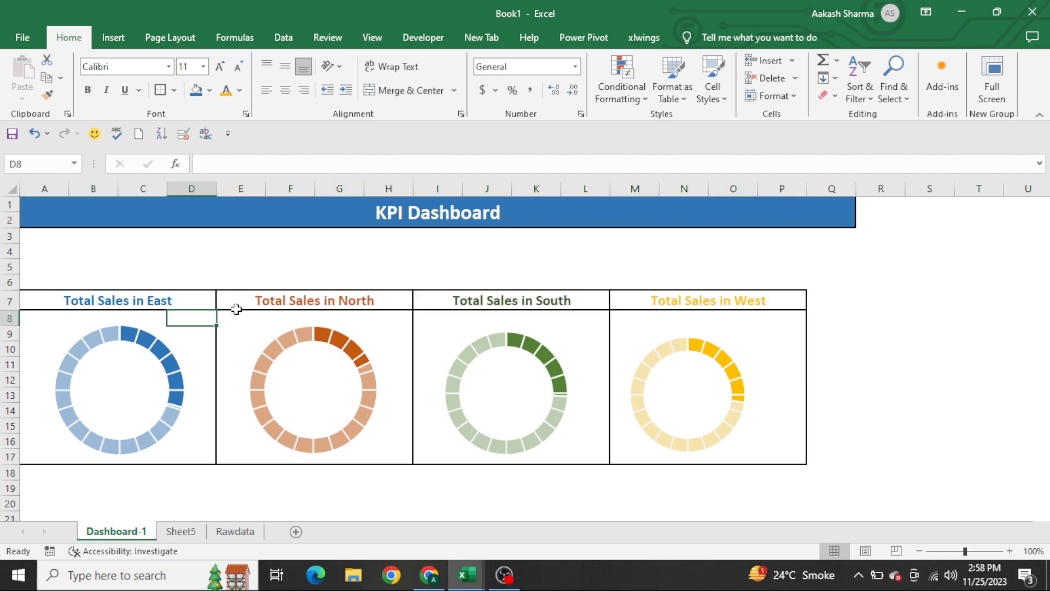
Move the yellow doughnut chart so it sits centered under the Total Sales in West label.
left_click(704, 389)
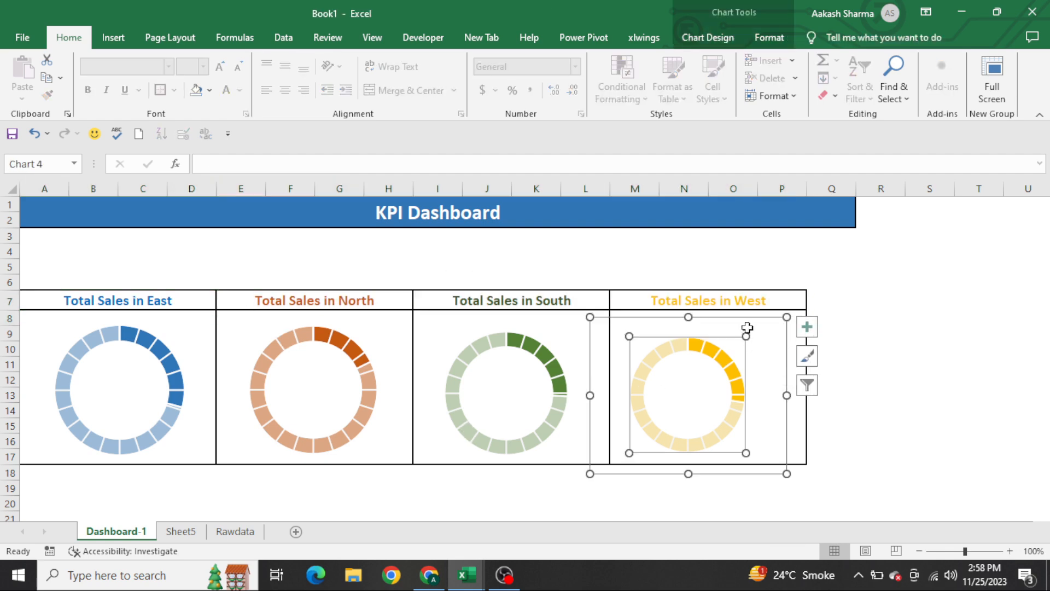
left_click_drag(742, 323, 759, 314)
left_click(581, 234)
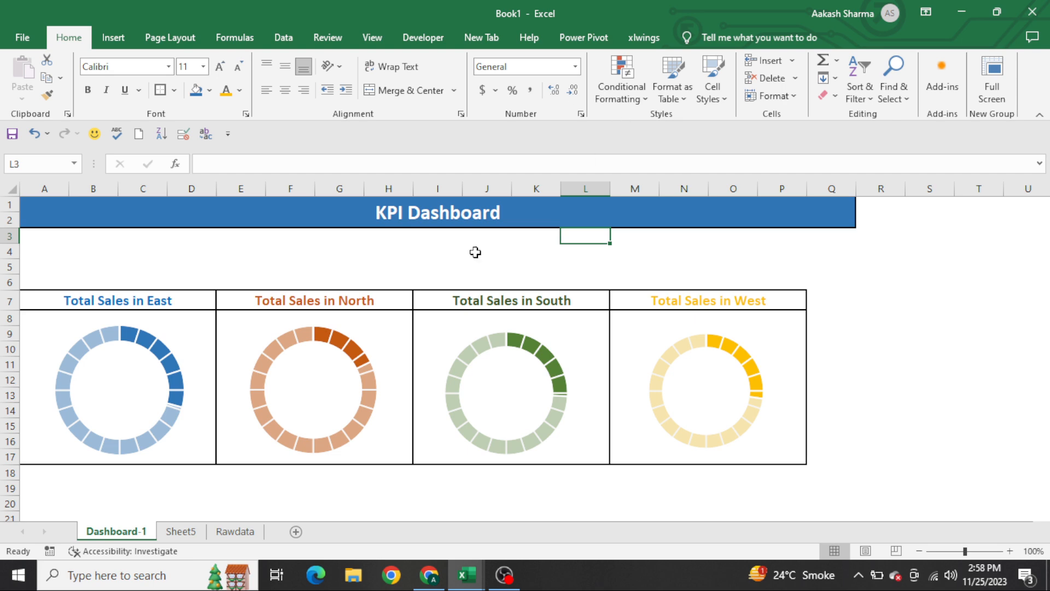
Draw a rectangle about 0.43" high and 1" wide inside the blue East doughnut chart, with no fill and no outline.
left_click(129, 363)
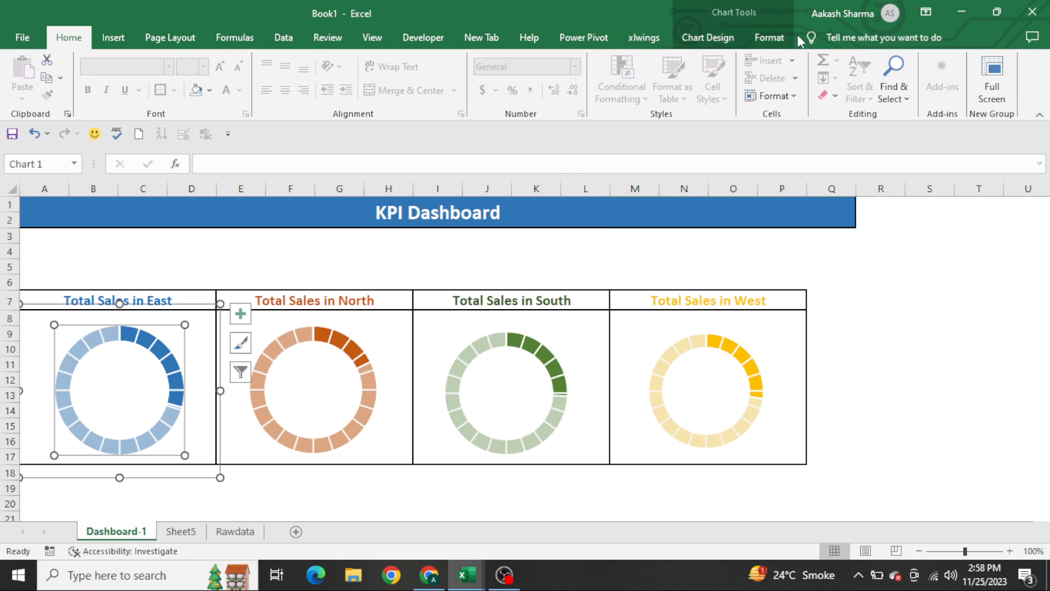
left_click(776, 37)
left_click(139, 78)
mouse_move(81, 374)
left_mouse_down()
mouse_move(130, 405)
mouse_move(156, 407)
left_mouse_up()
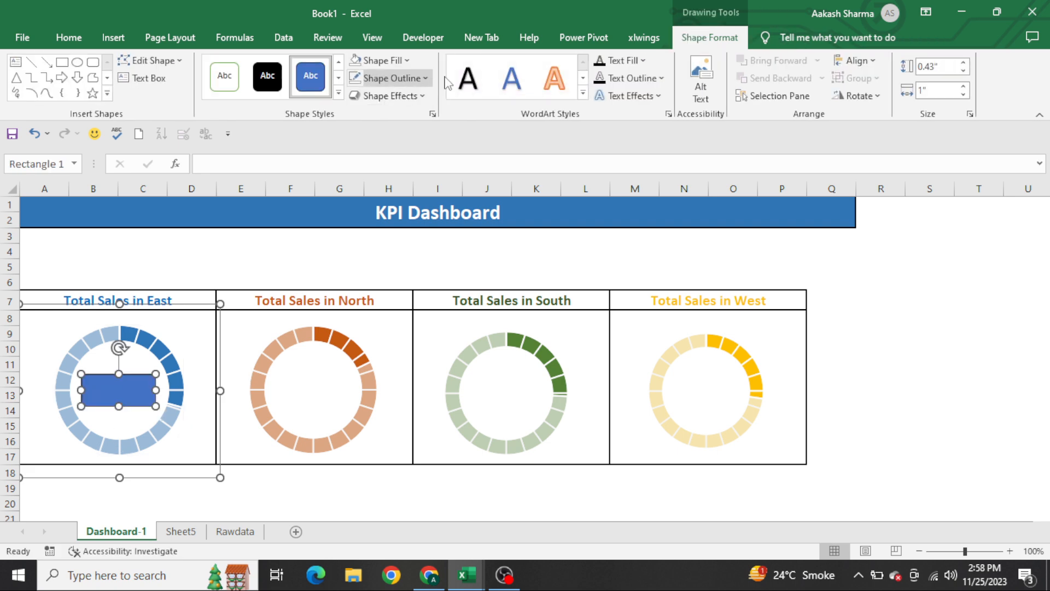
left_click(365, 60)
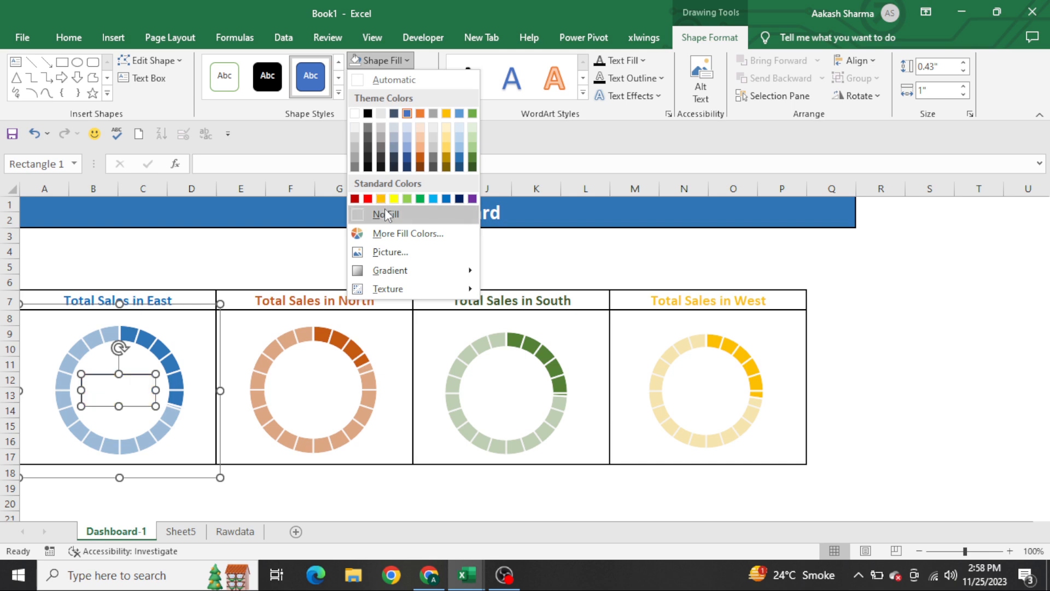
left_click(386, 212)
left_click(424, 78)
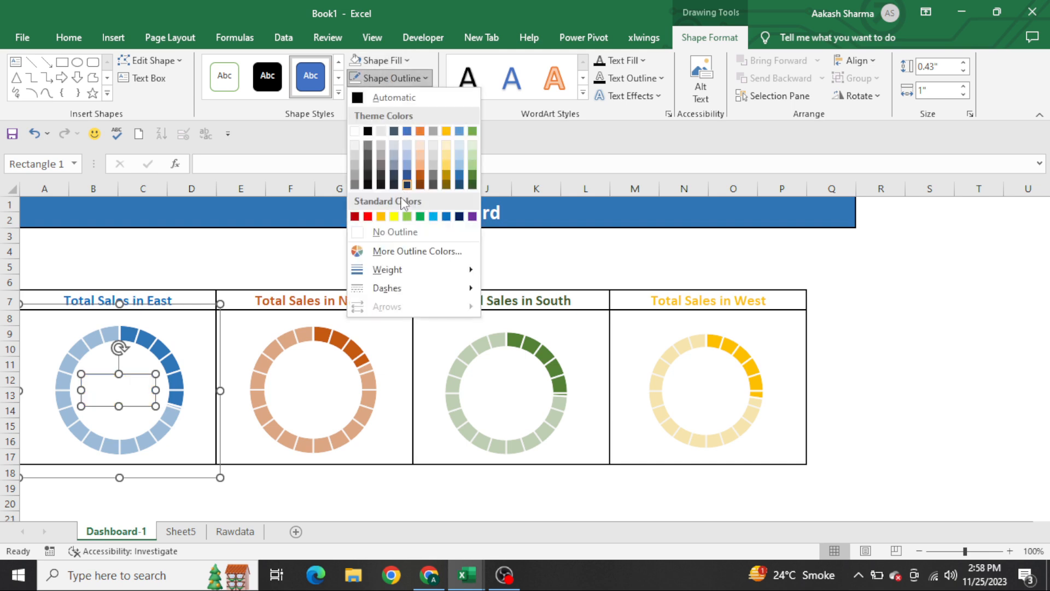
left_click(400, 232)
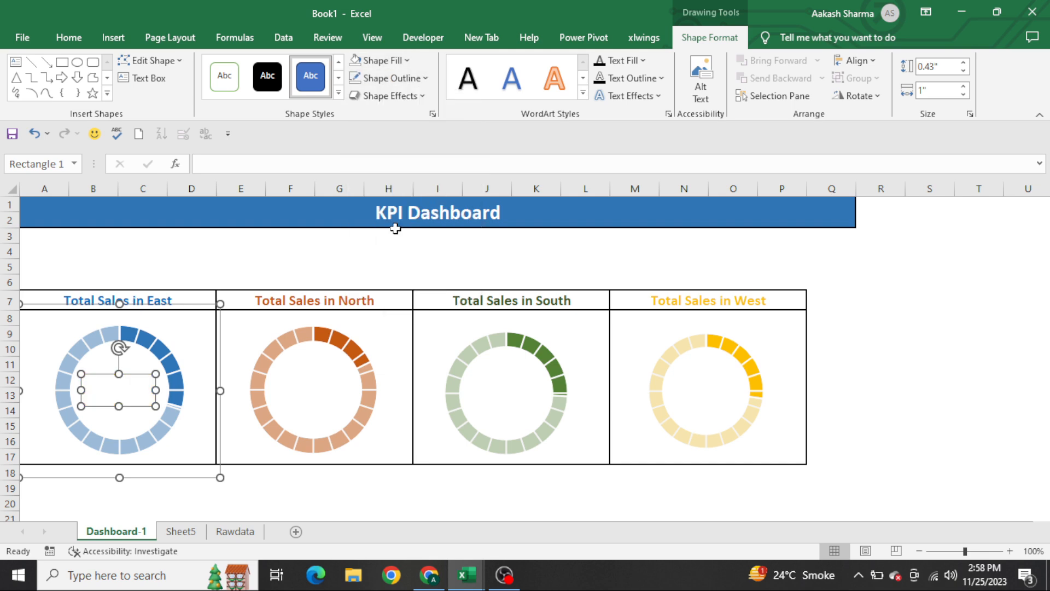
Link the rectangle in the East doughnut to the East sales share in Sheet5 cell B5.
left_click(345, 167)
type("=")
left_click(181, 531)
left_click(160, 267)
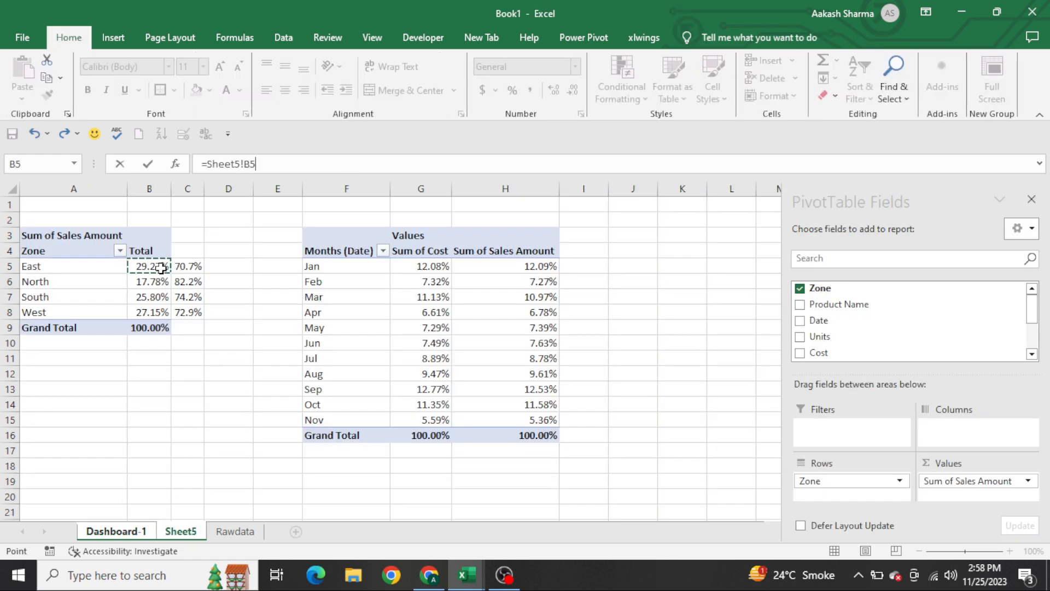
key("Return")
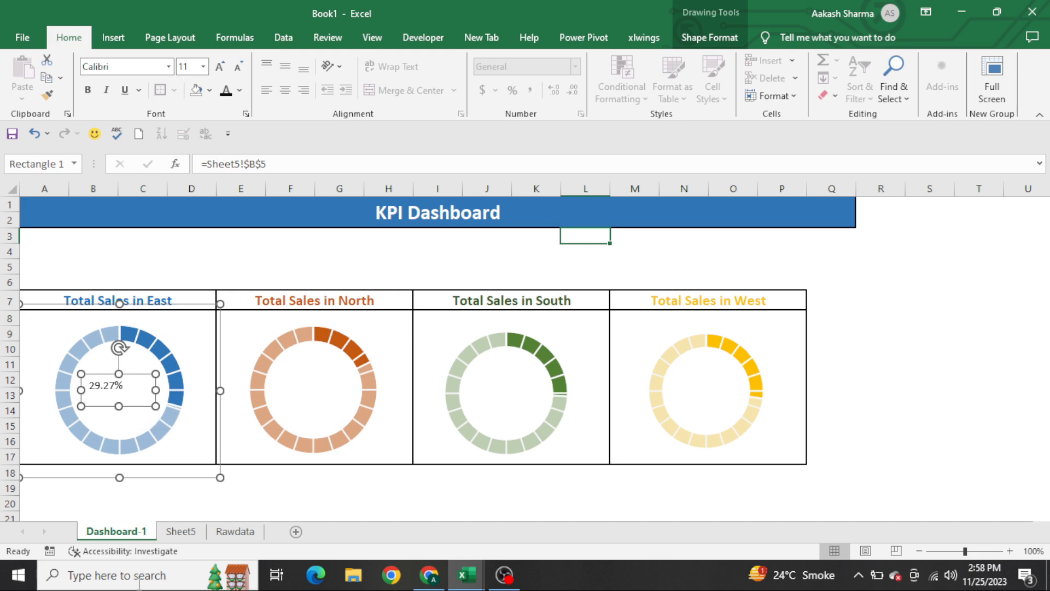
Format the East percentage label as centered, bold, 16 pt blue text matching the chart.
left_click(284, 92)
key("ctrl+b")
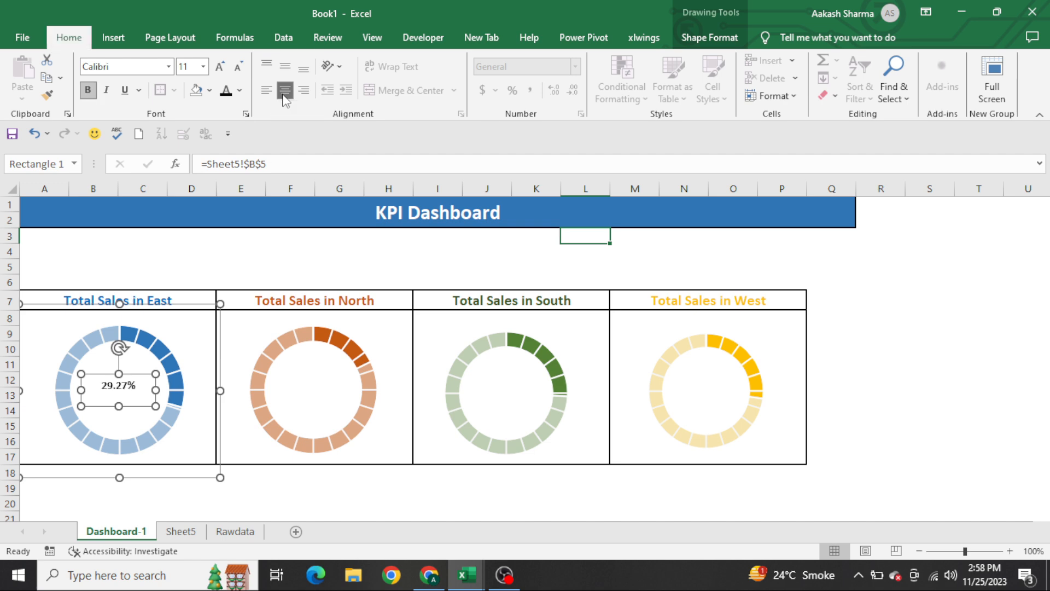
left_click(221, 67)
left_click(221, 69)
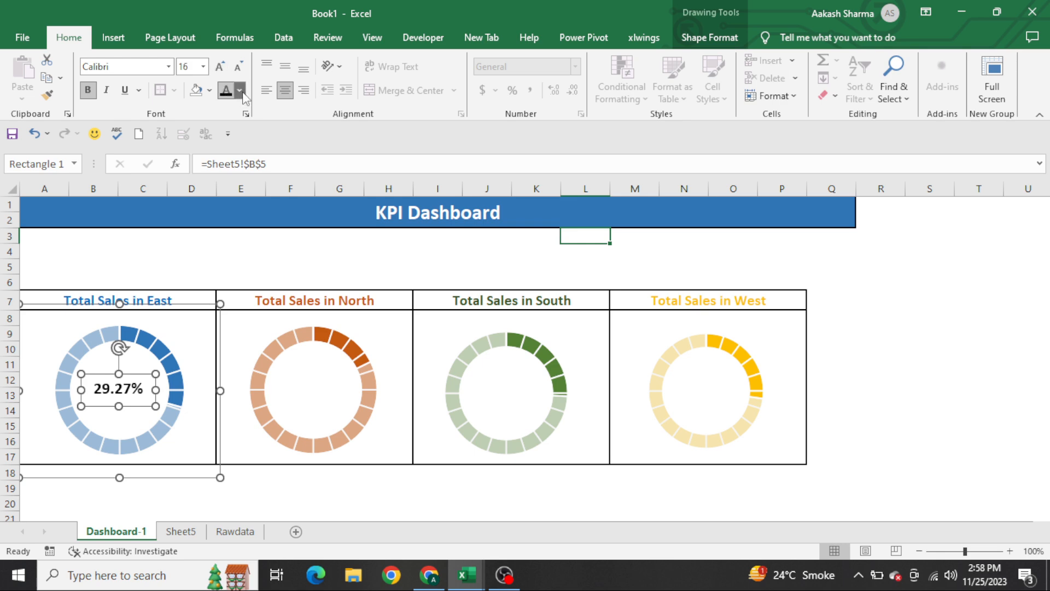
left_click(240, 91)
left_click(331, 188)
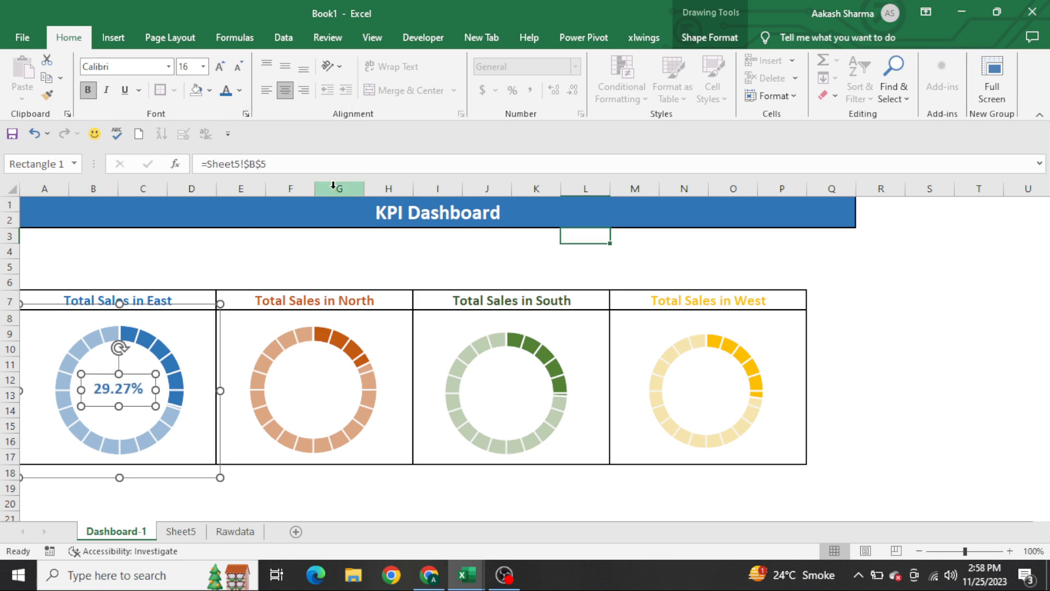
left_click(219, 267)
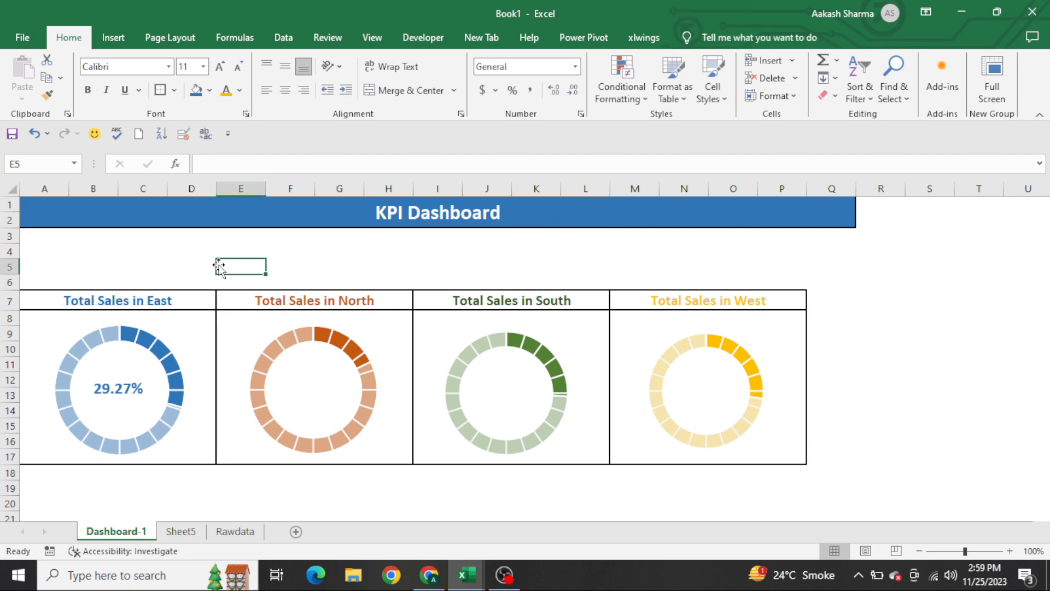
Enlarge the East percentage label to 20 pt, and widen and center its box inside the ring so the full value fits.
left_click(120, 405)
left_click(131, 404)
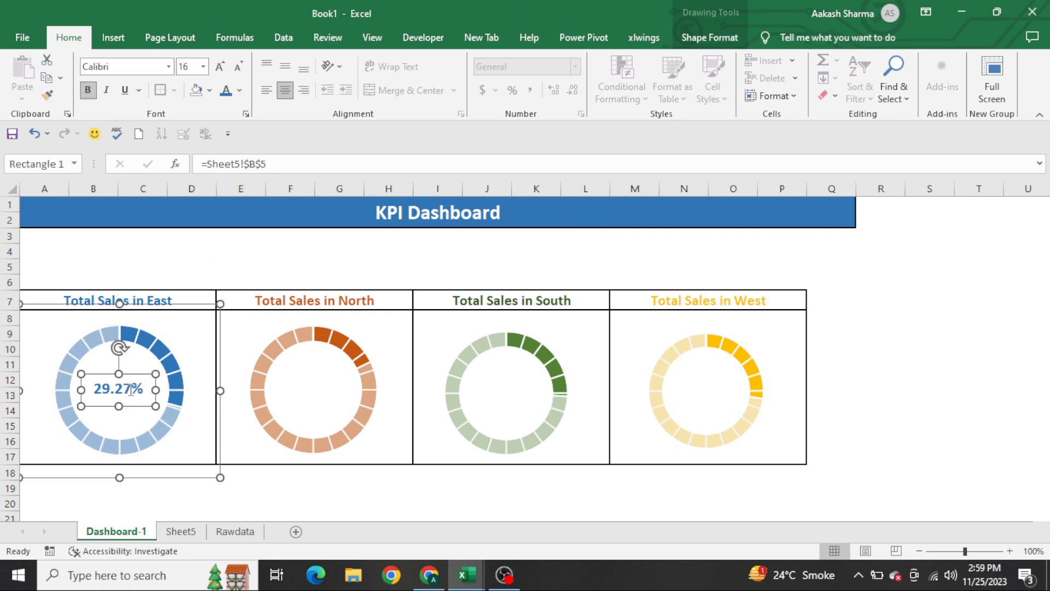
left_click_drag(132, 403, 138, 405)
left_click(219, 68)
left_click(219, 68)
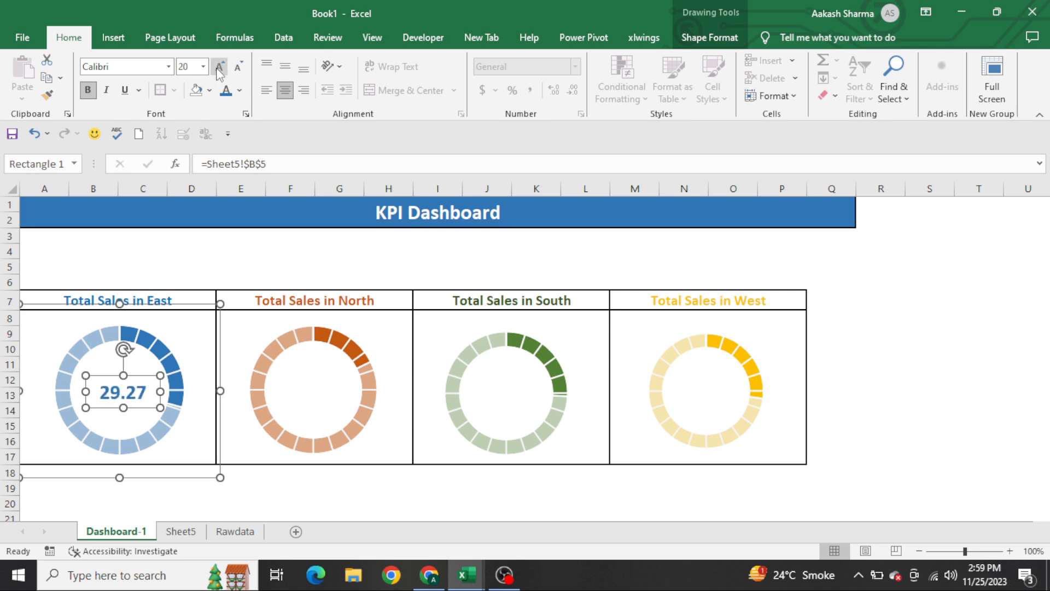
left_click_drag(108, 377, 162, 390)
Copy the East percentage label into the North doughnut chart and center it inside the orange ring.
key("ctrl+c")
key("ctrl+v")
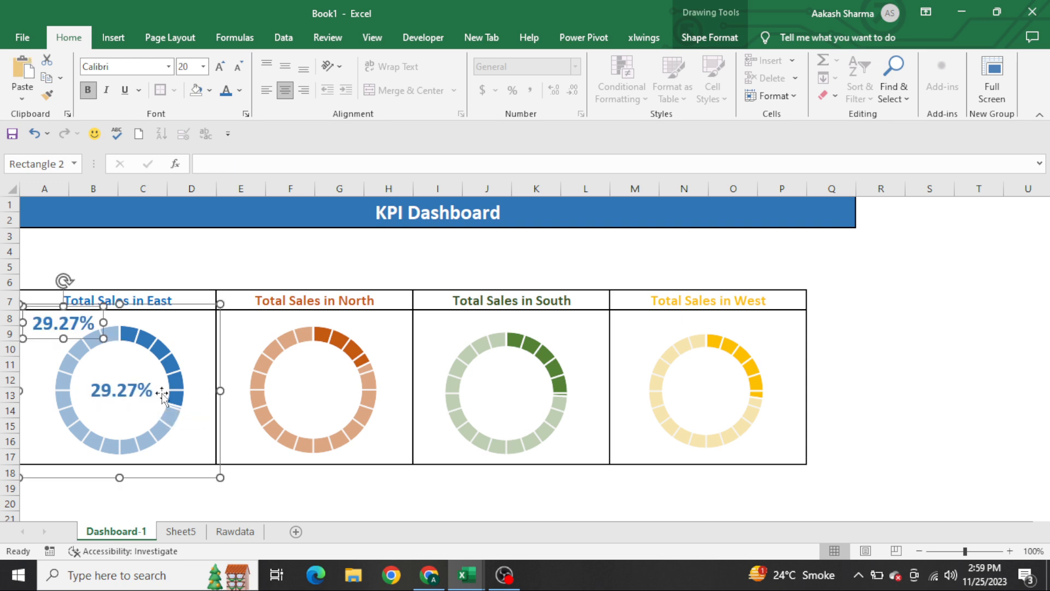
key("ctrl+z")
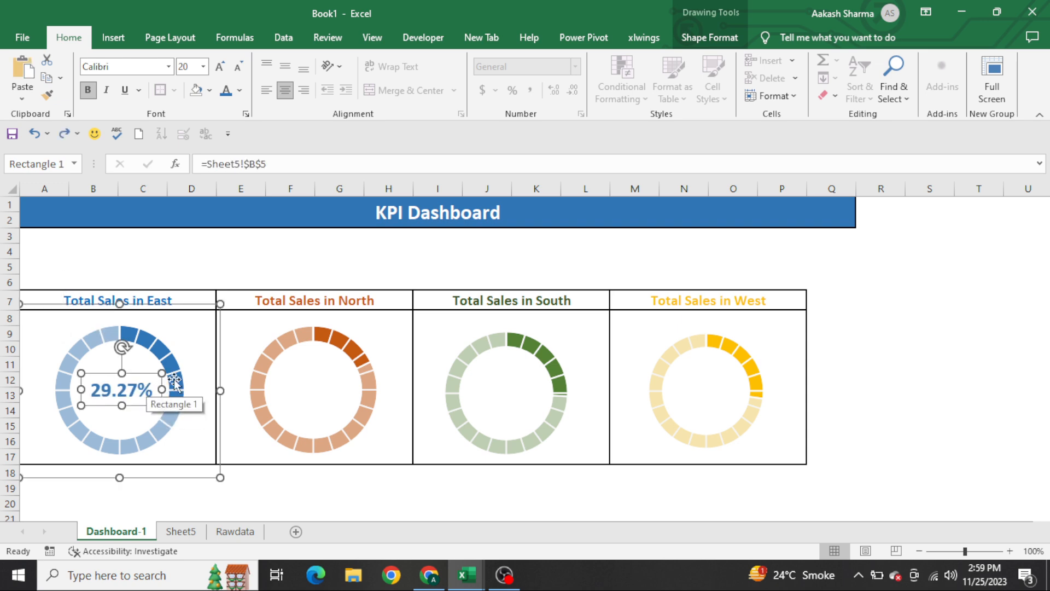
left_click(303, 389)
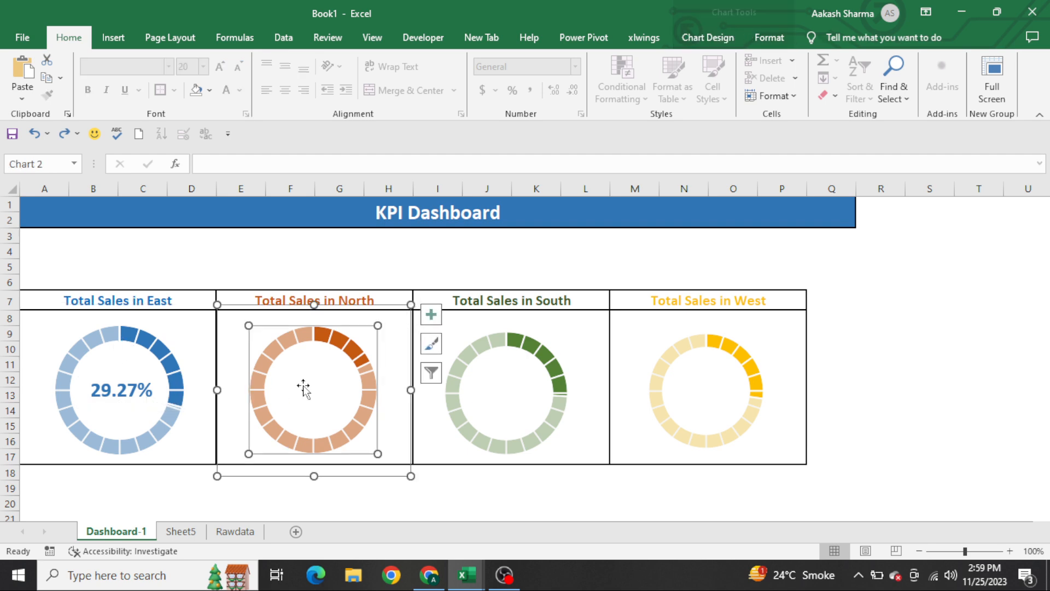
key("ctrl+v")
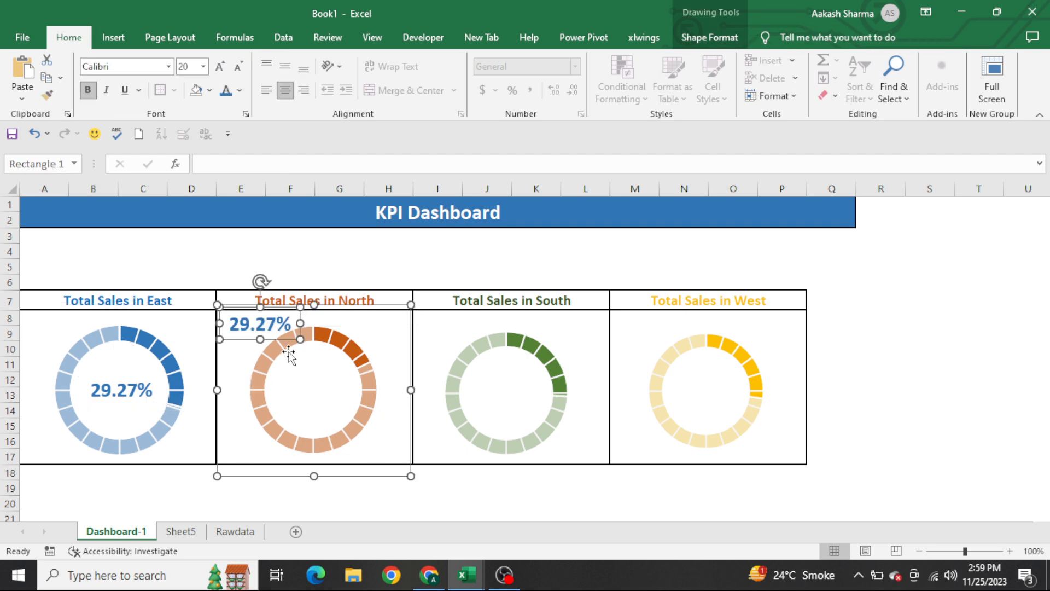
left_click_drag(276, 342, 328, 402)
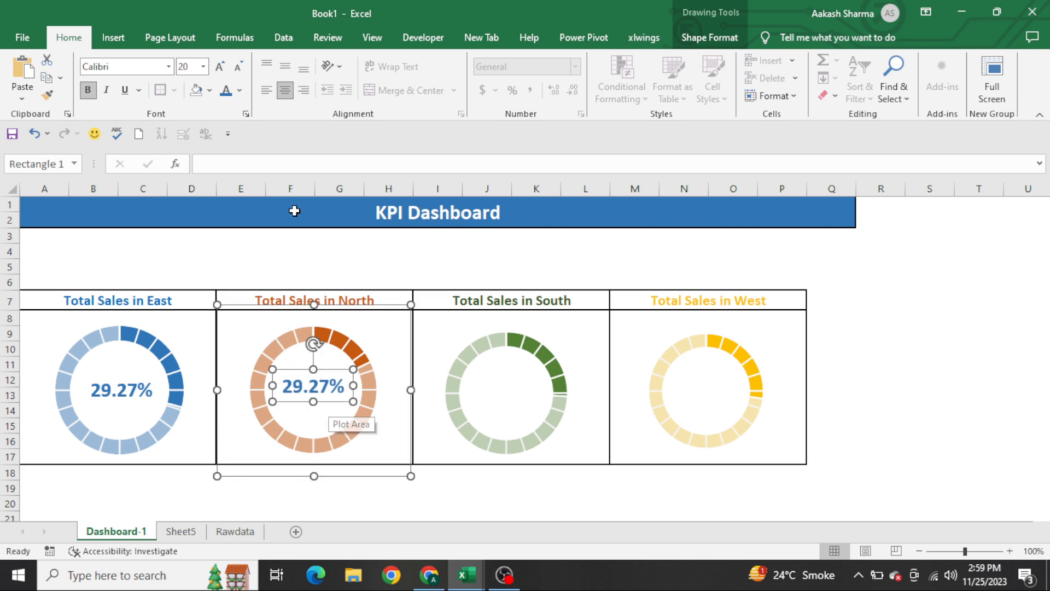
Link the label in the North doughnut to the North sales share in Sheet5 cell B6.
left_click(239, 92)
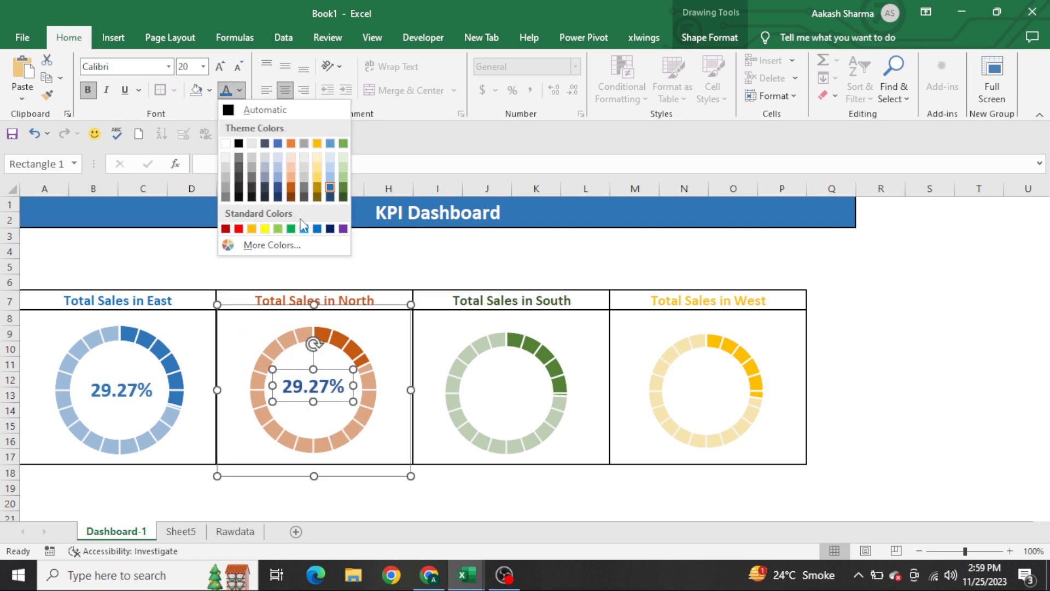
left_click(317, 422)
left_click(277, 164)
type("=")
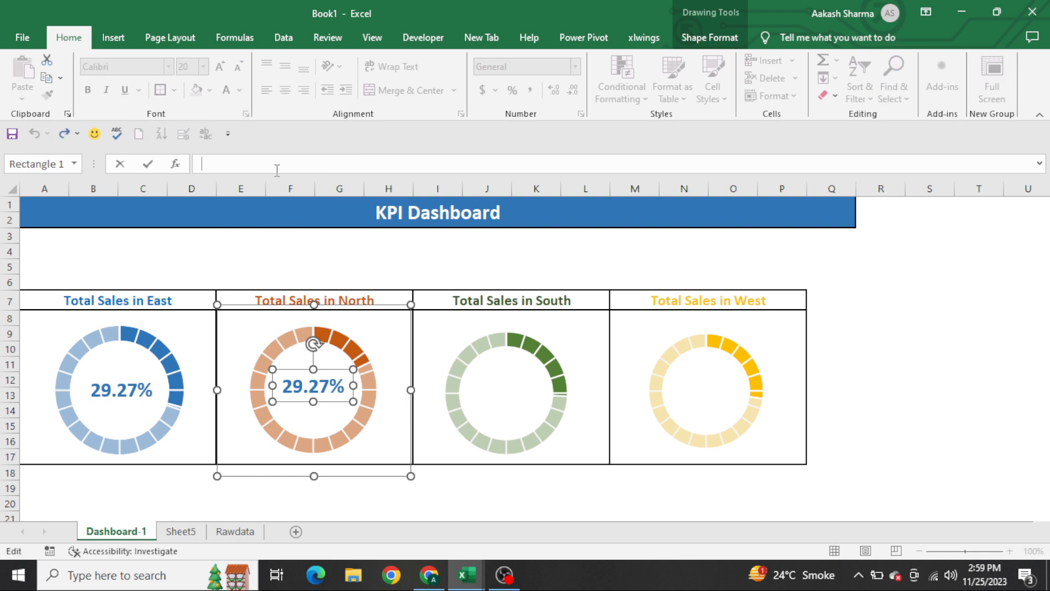
left_click(201, 528)
left_click(164, 283)
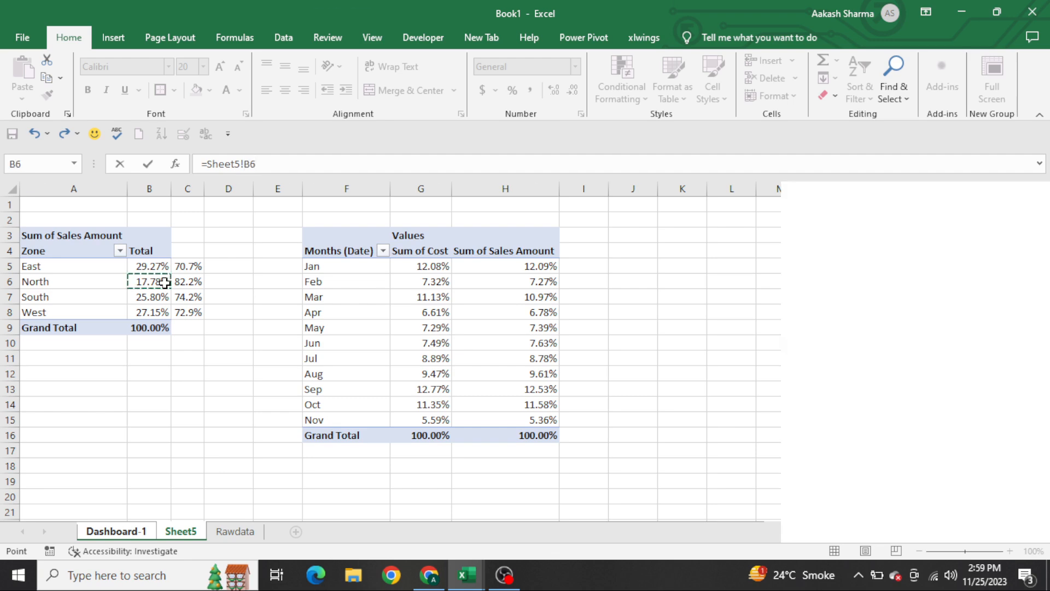
key("Return")
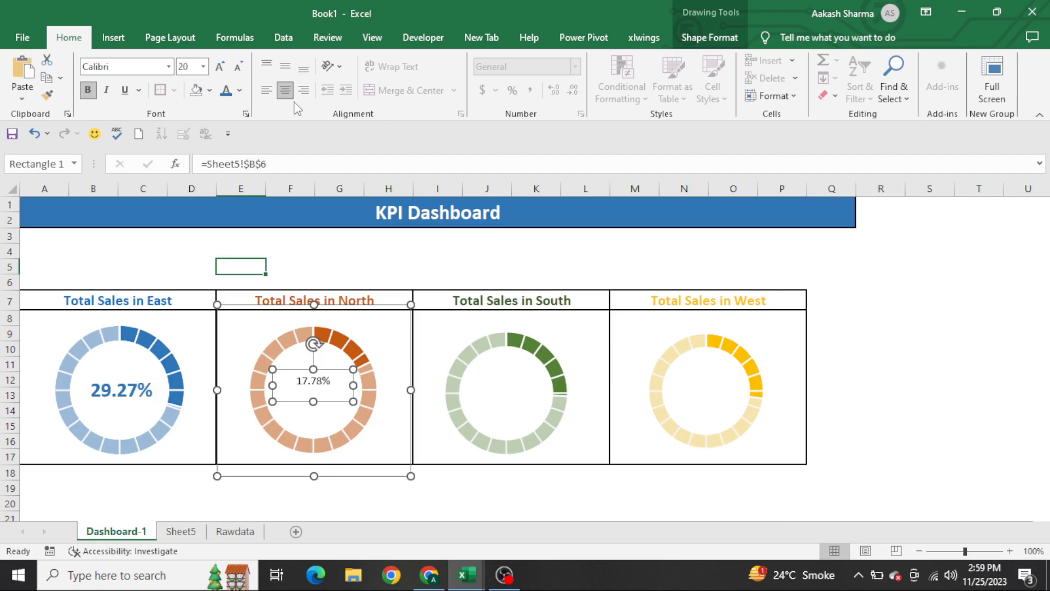
Format the North percentage label as bold 16 pt dark orange text matching its ring.
left_click(221, 66)
left_click(224, 67)
left_click(225, 67)
key("ctrl+b")
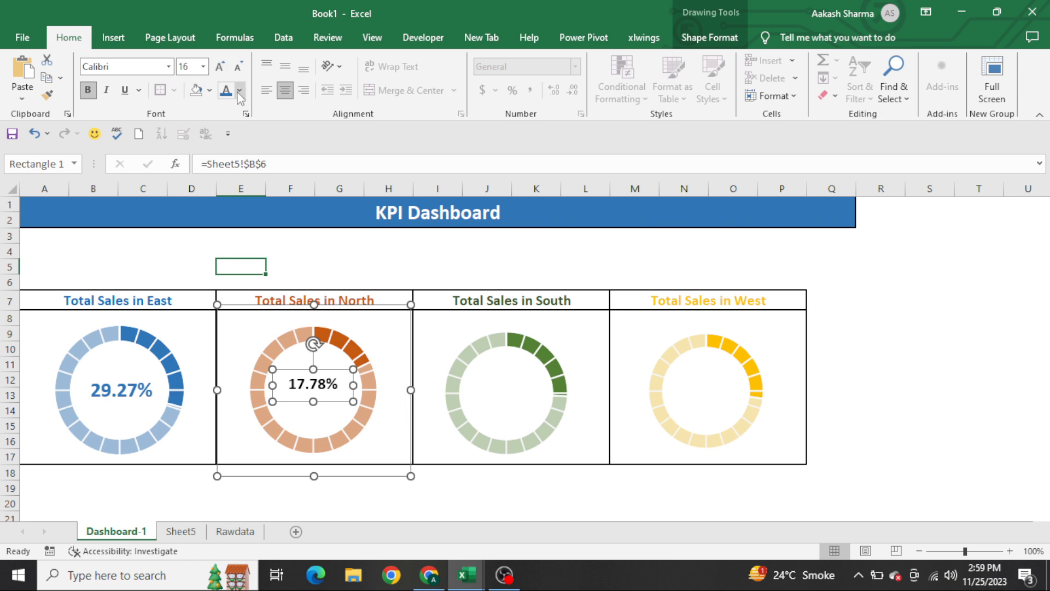
left_click(240, 90)
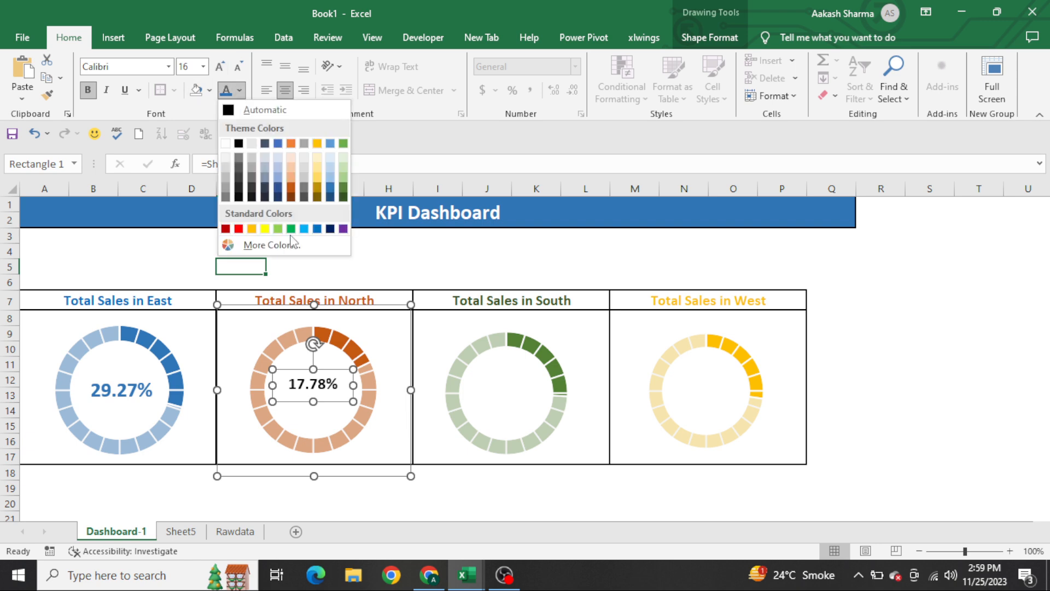
left_click(292, 192)
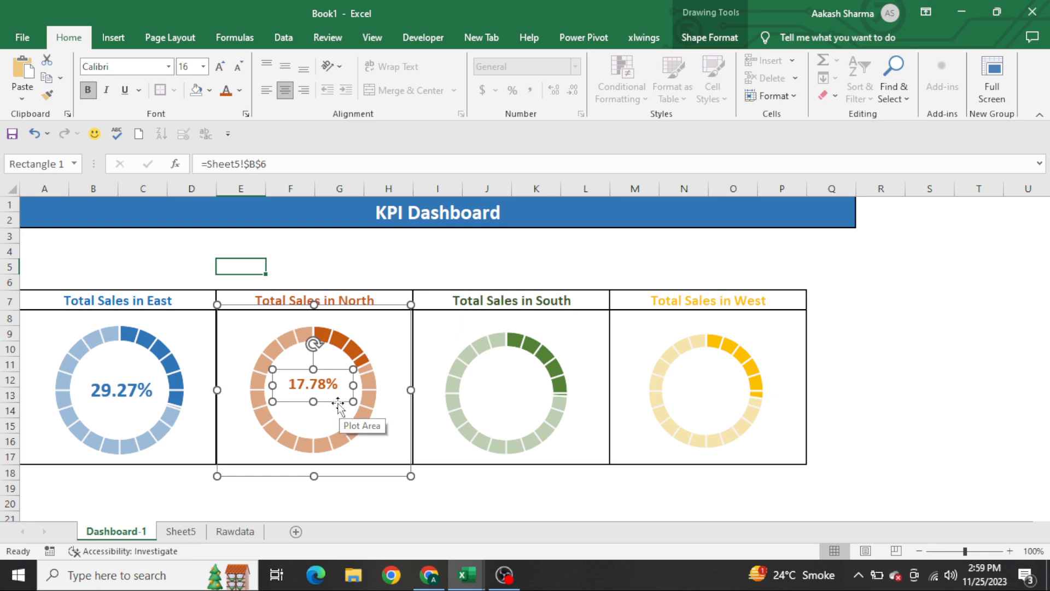
Paste a copy of the percentage label into the South doughnut chart and center it inside the green ring.
left_click(484, 386)
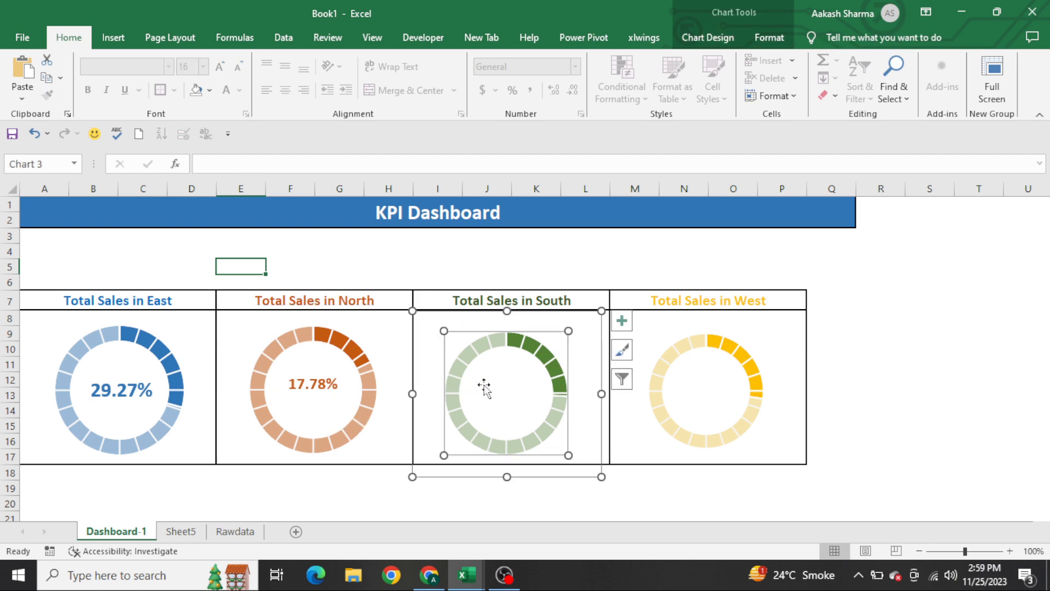
key("ctrl+v")
left_click_drag(470, 346, 522, 410)
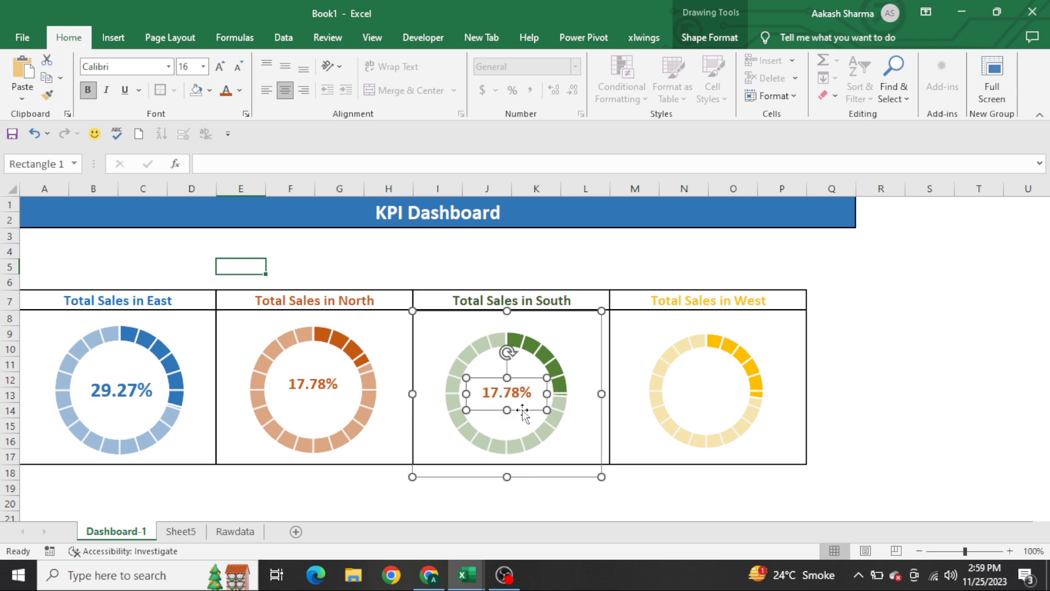
Link the label in the South doughnut to the South sales share in Sheet5 cell B7.
left_click(239, 94)
left_click(450, 340)
left_click(394, 166)
type("=")
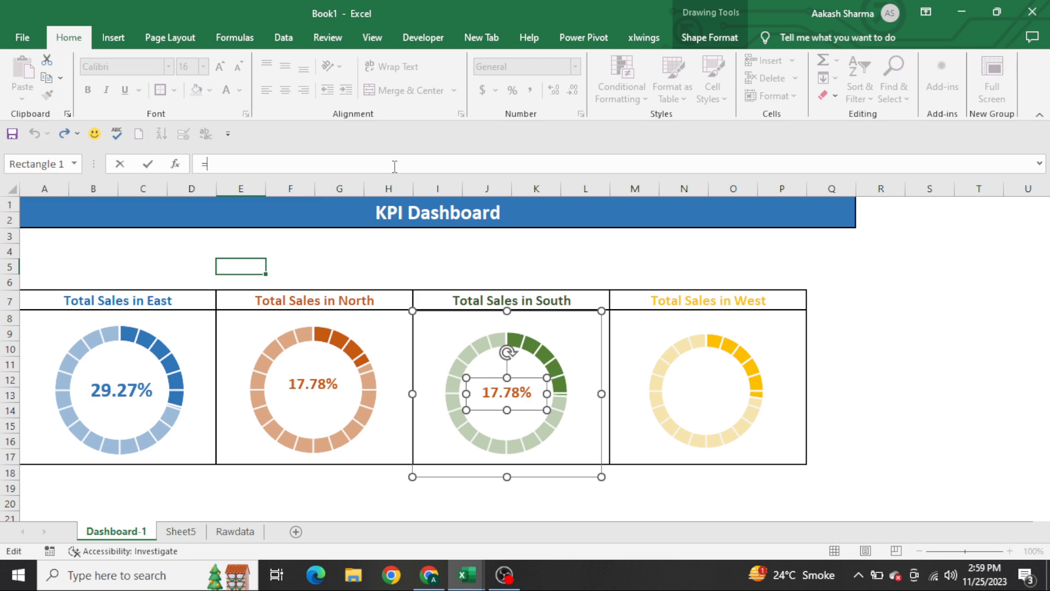
key("ctrl+Page_Down")
left_click(150, 300)
key("Return")
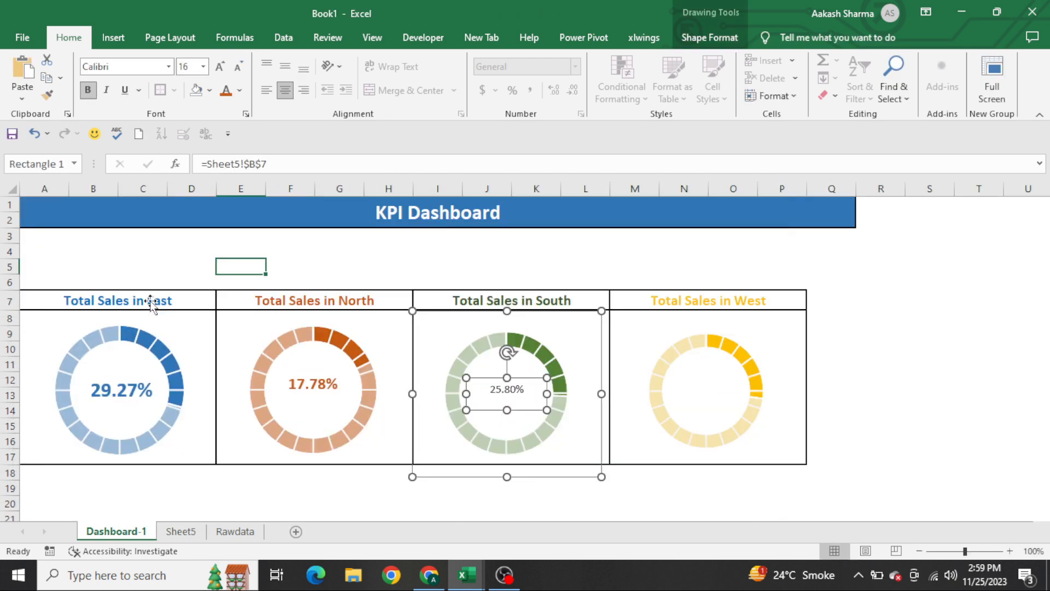
Format the South percentage label as bold 16 pt text in the standard green color.
left_click(225, 77)
left_click(225, 77)
key("ctrl+b")
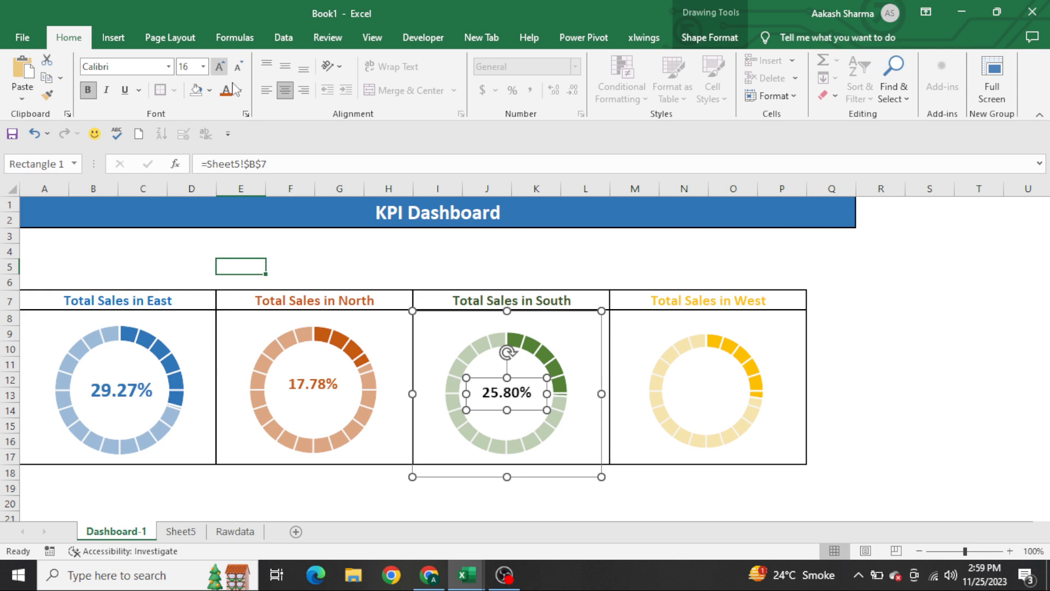
left_click(240, 90)
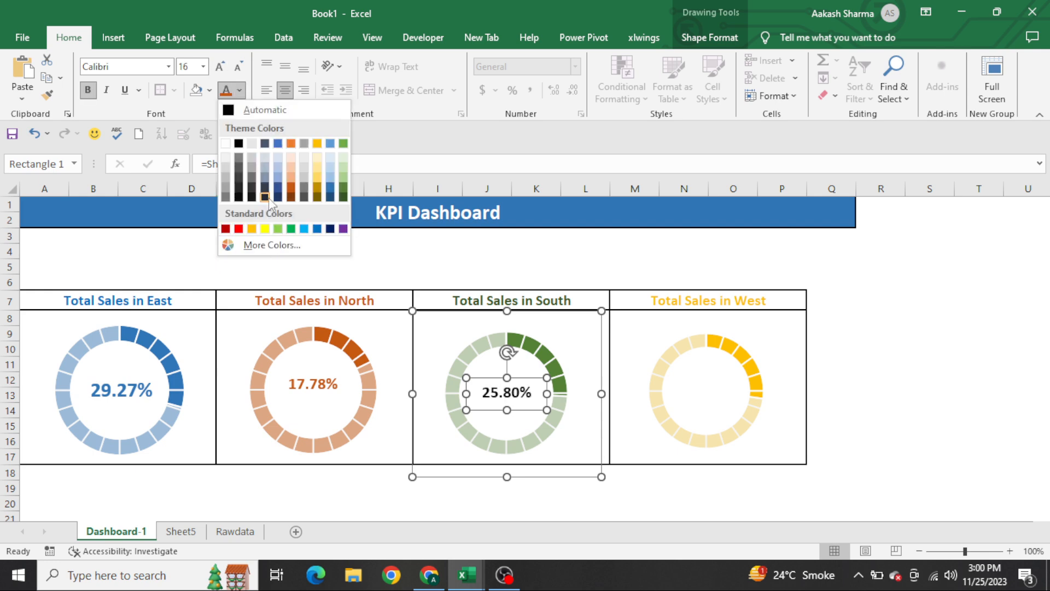
left_click(291, 229)
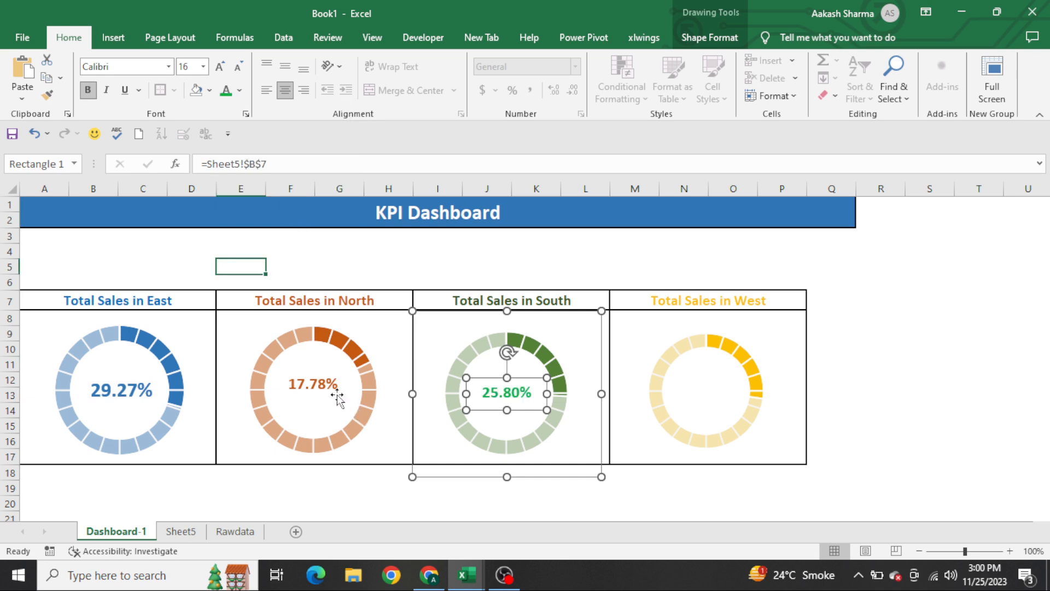
Paste a copy of the South percentage label into the West doughnut chart and center it inside the yellow ring.
left_click(514, 381)
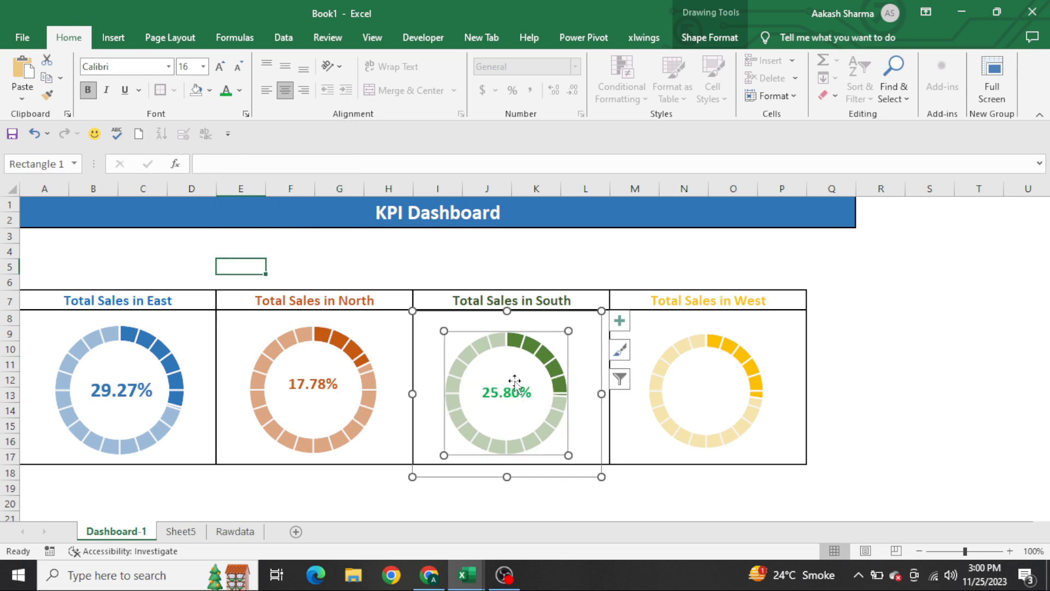
left_click(515, 383)
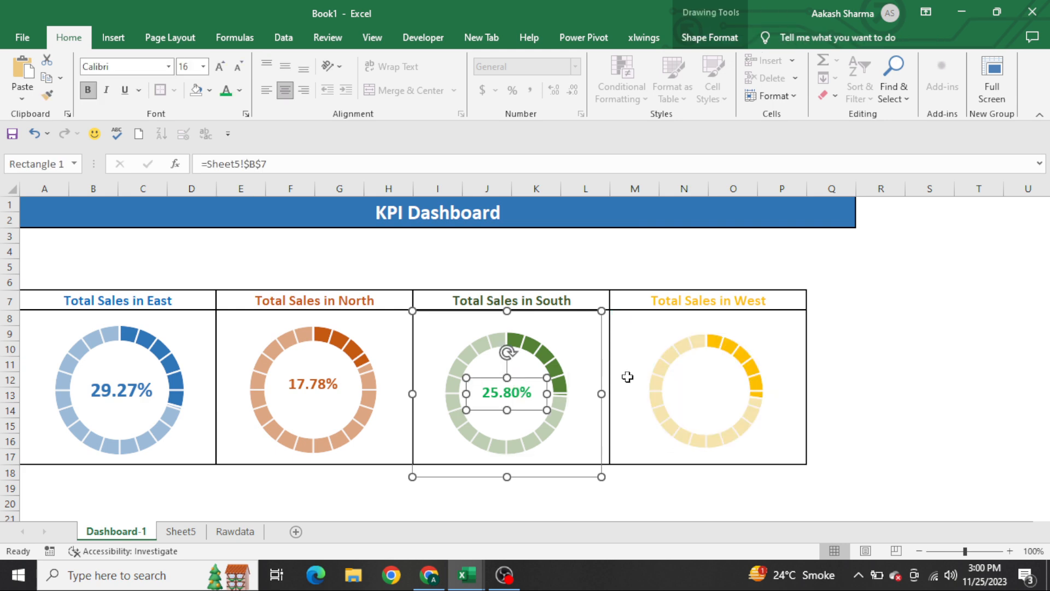
left_click(714, 378)
key("ctrl+v")
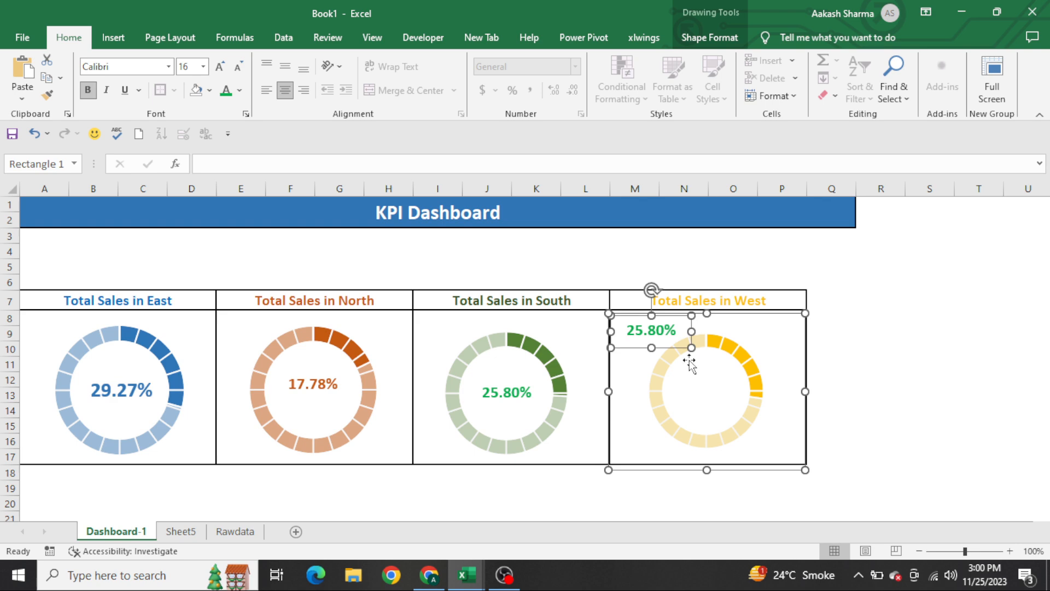
left_click_drag(673, 348, 730, 410)
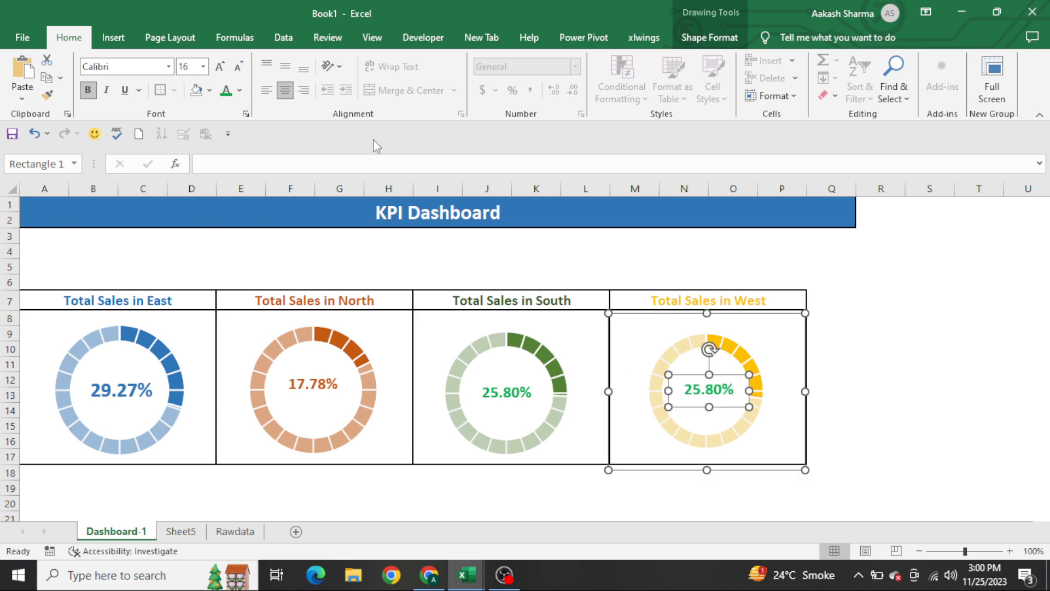
Link the label in the West doughnut to the West sales share in Sheet5 cell B8.
type("=")
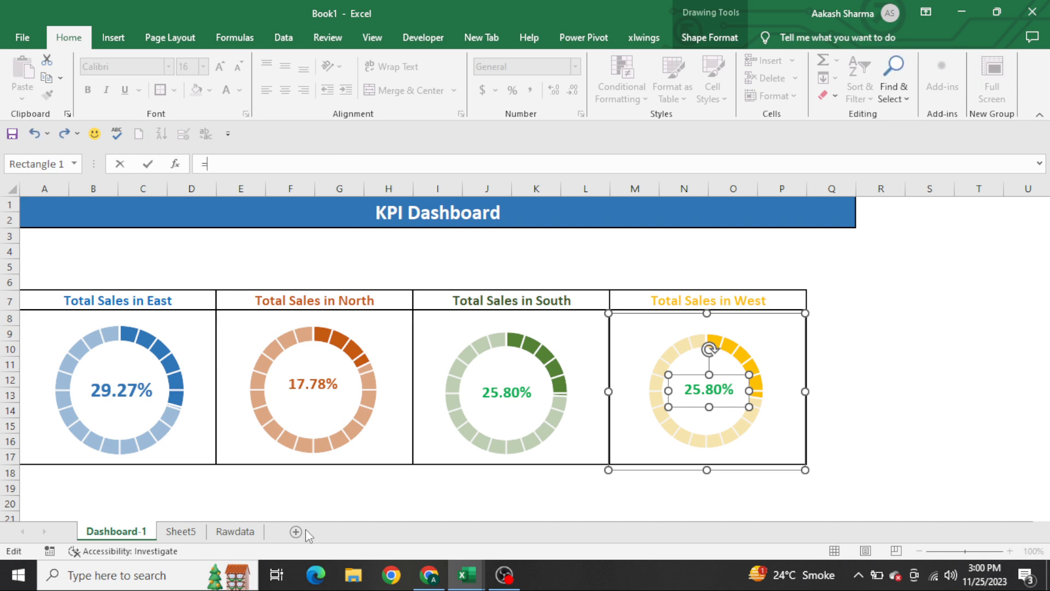
left_click(181, 532)
left_click(156, 309)
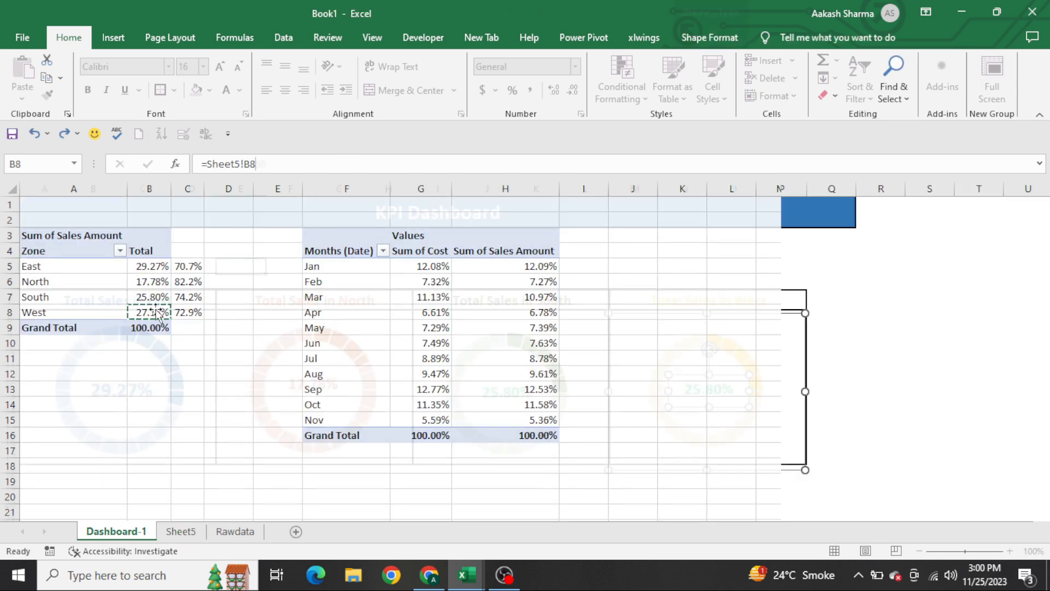
key("Return")
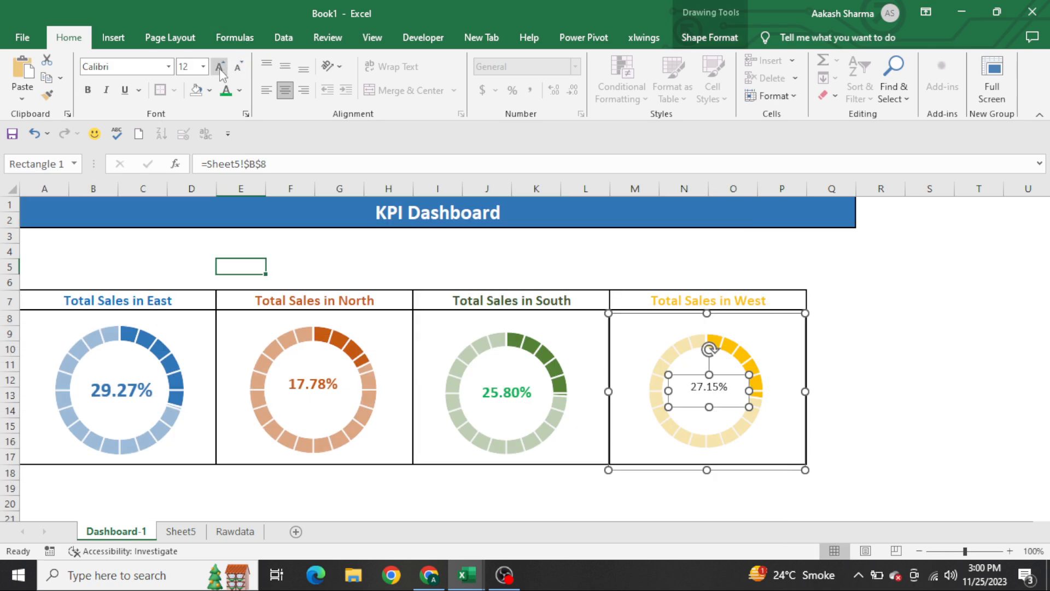
Format the West percentage label as bold 14 pt text in the standard orange color.
left_click(219, 68)
key("ctrl+b")
left_click(240, 91)
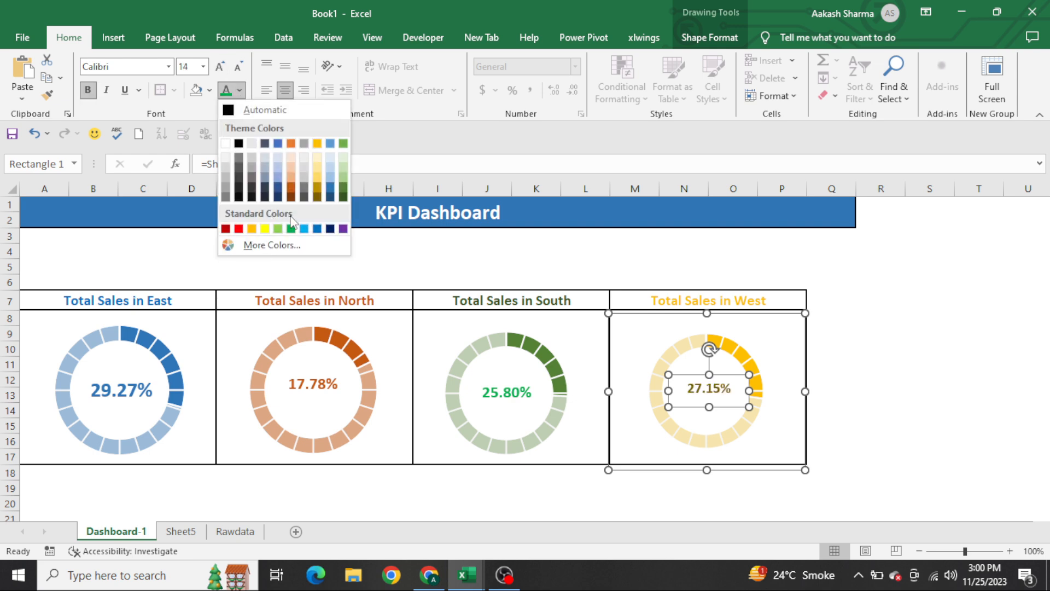
left_click(251, 230)
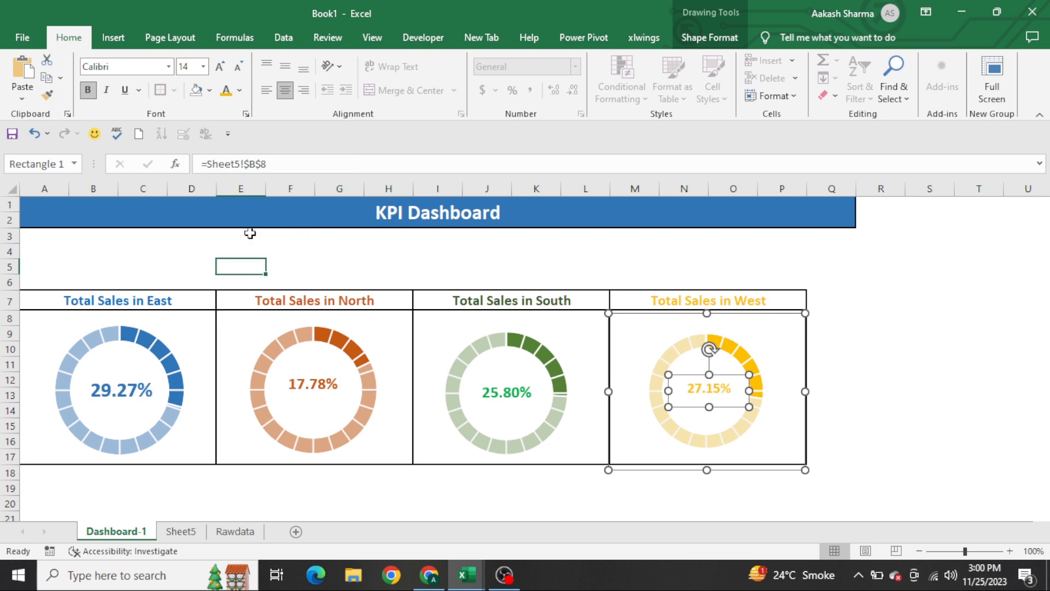
left_click(380, 275)
key("Home")
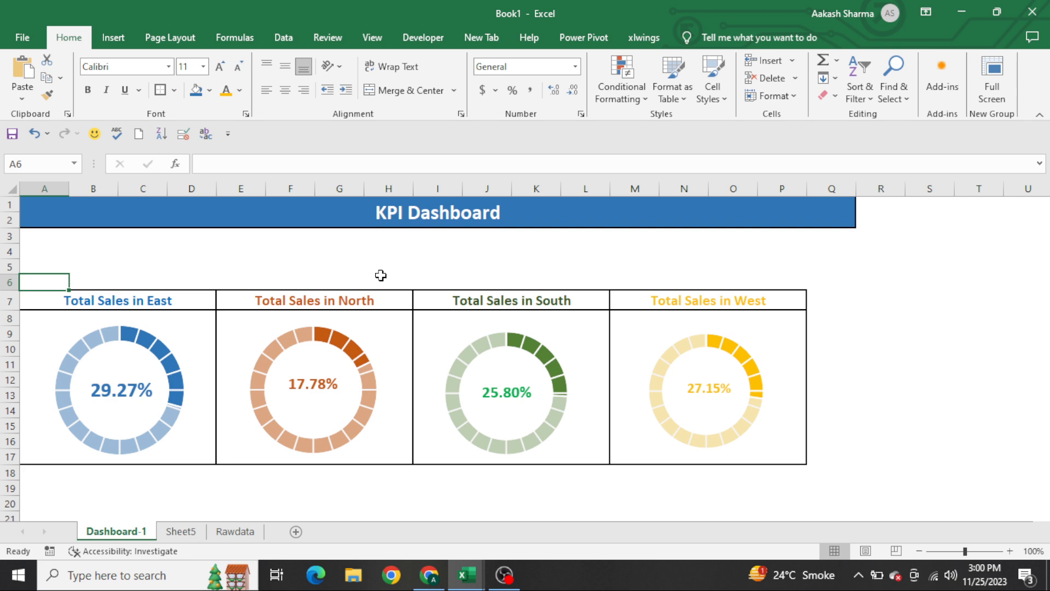
key("shift+Right")
key("shift+Right")
key("shift+Right")
key("shift+Right")
key("shift+Right")
key("shift+Right")
key("shift+Right")
key("shift+Right")
key("shift+Right")
key("shift+Right")
key("shift+Right")
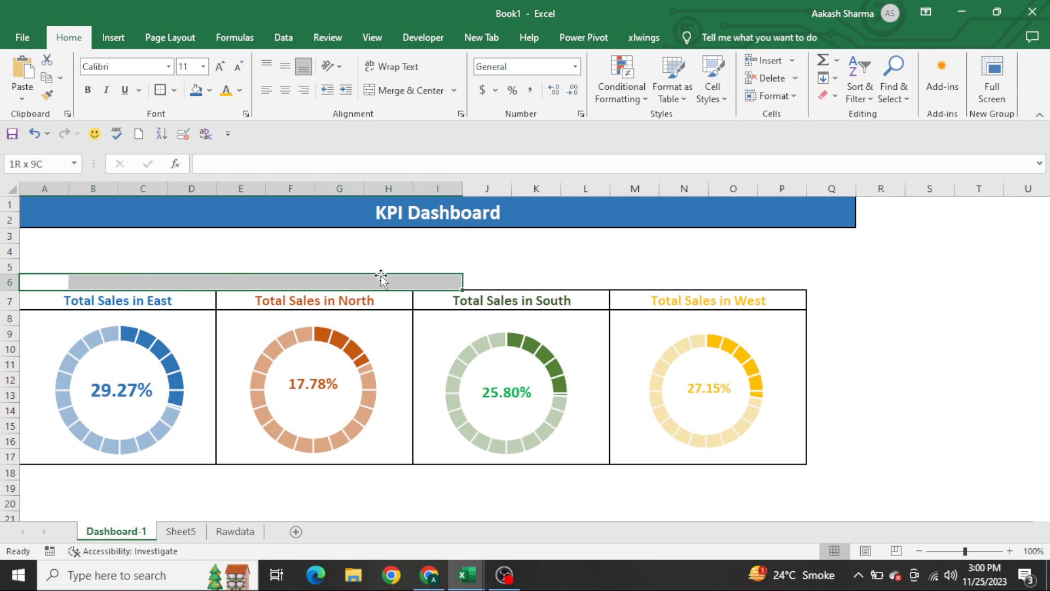
key("shift+Right")
key("shift+Right")
key("shift+Right")
key("shift+Right")
key("shift+Left")
key("shift+Left")
key("shift+Left")
key("shift+Left")
key("shift+Left")
key("shift+Left")
key("shift+Left")
key("shift+Left")
key("shift+Left")
key("shift+Left")
key("shift+Left")
key("shift+Left")
key("shift+Left")
key("shift+Left")
key("shift+Left")
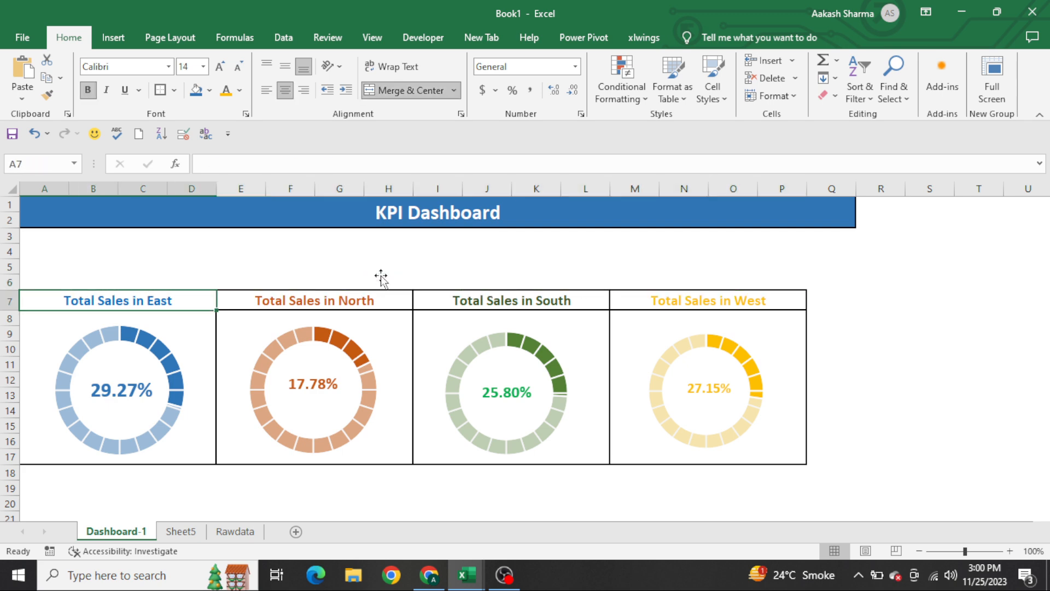
key("Down")
key("Up")
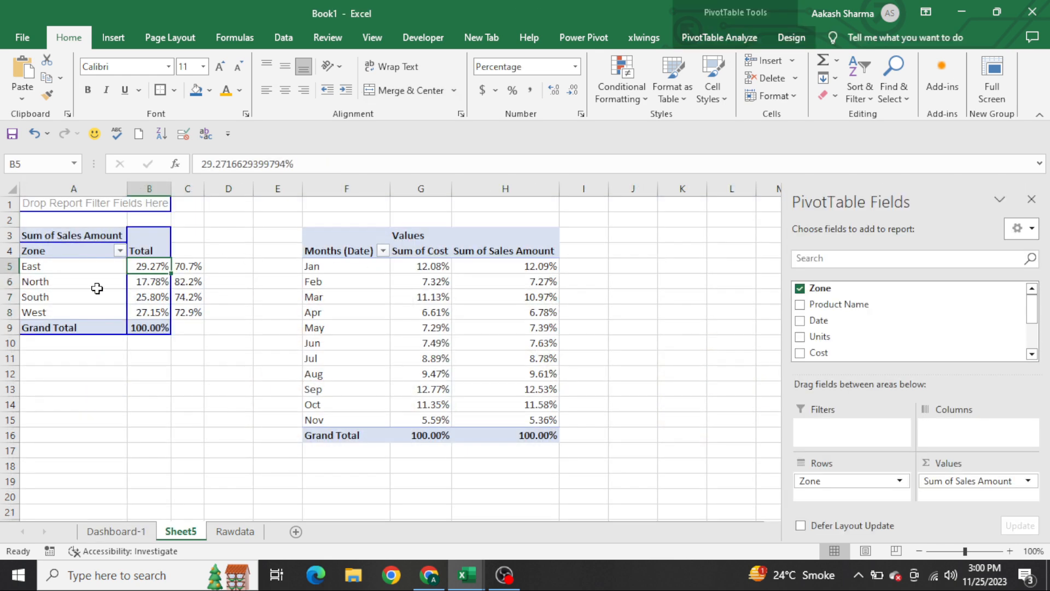
Insert a Product Name slicer for the zone pivot table on Sheet5.
left_click(97, 288)
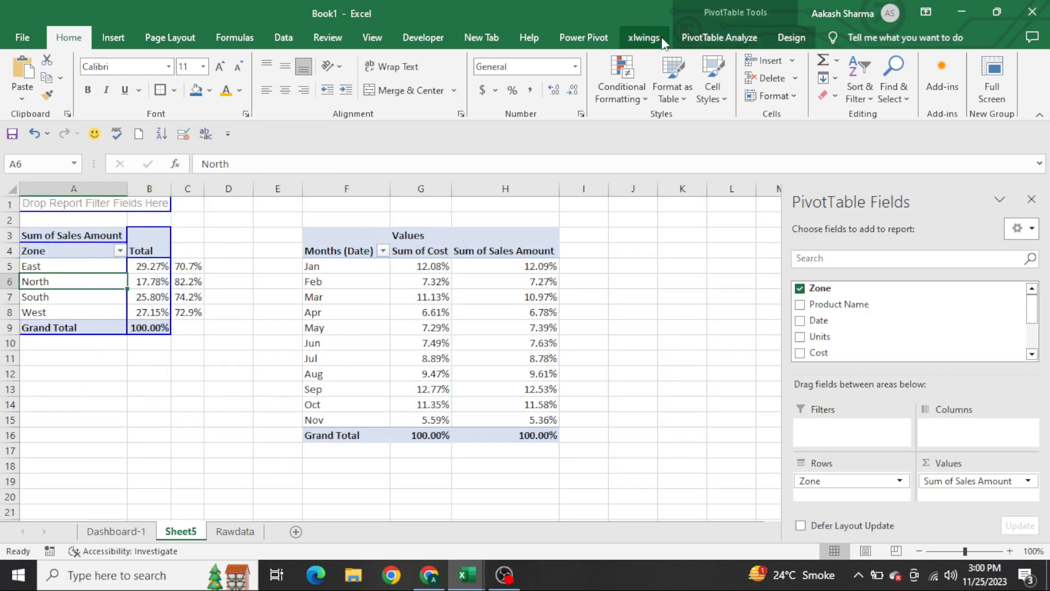
left_click(733, 39)
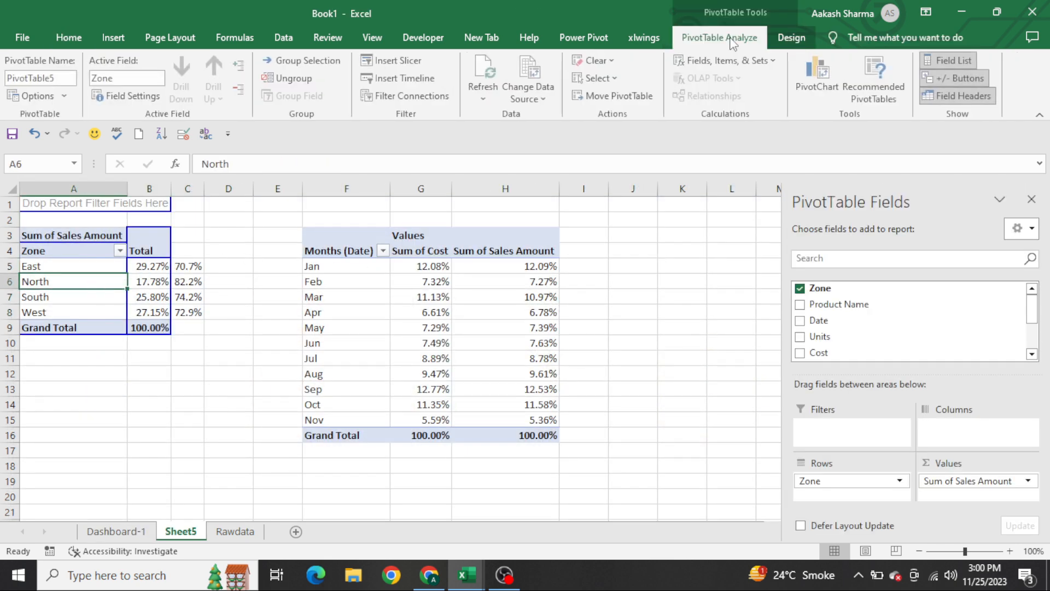
left_click(388, 63)
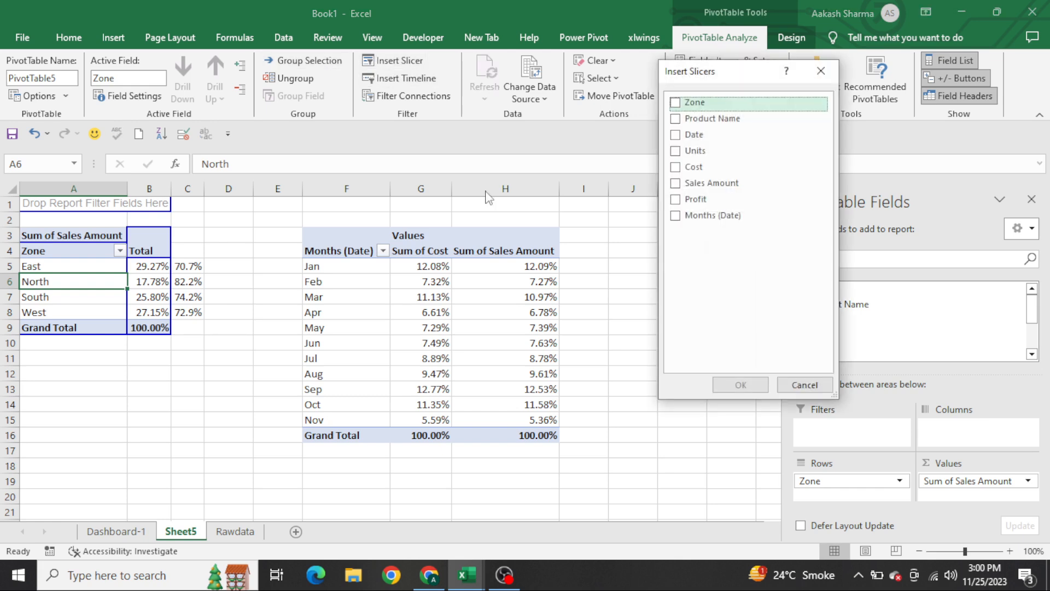
left_click(676, 119)
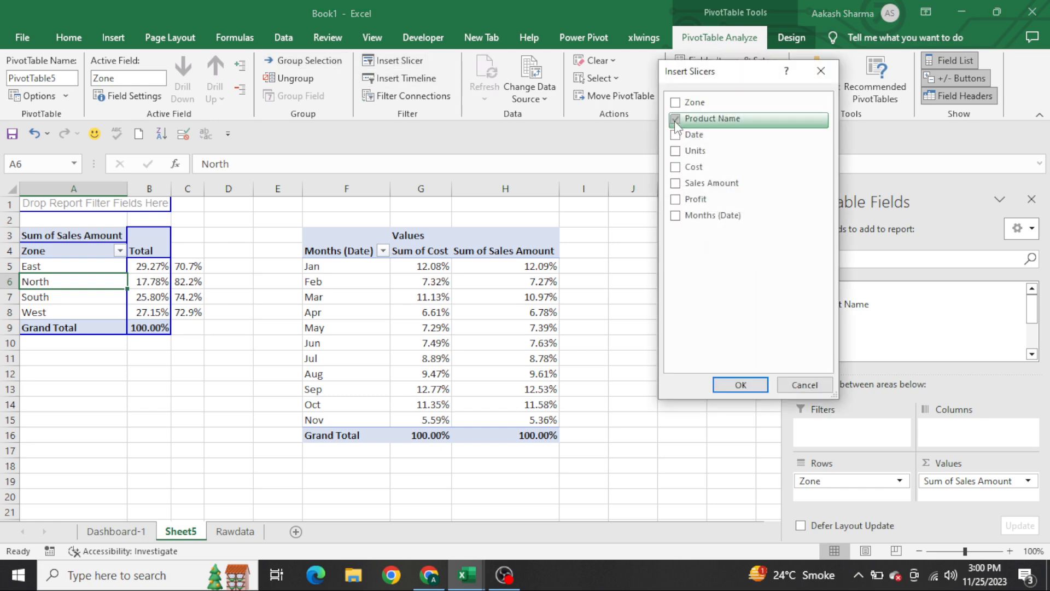
left_click(738, 385)
Move the Product Name slicer from Sheet5 to Dashboard-1 and place it at column A just below the title banner.
key("ctrl+x")
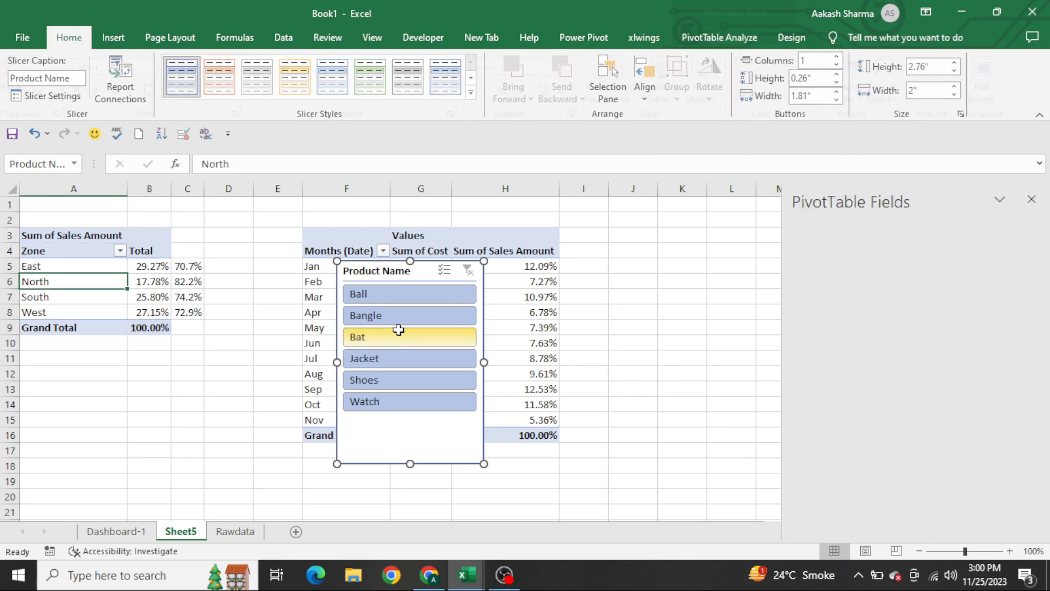
key("ctrl+Page_Down")
key("ctrl+Page_Up")
key("ctrl+Page_Up")
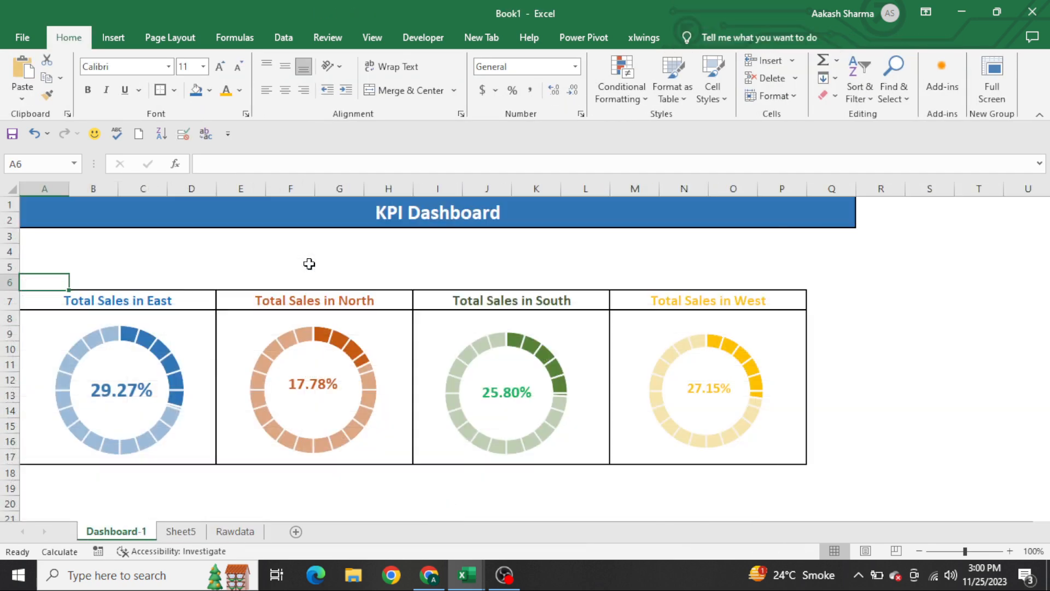
left_click(238, 236)
key("ctrl+v")
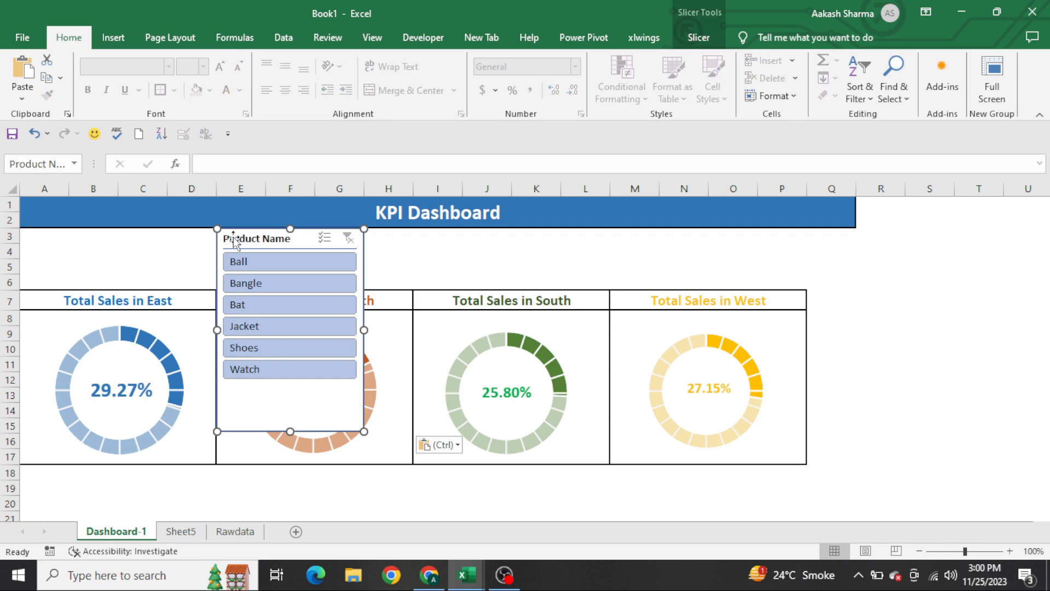
left_click_drag(230, 245, 36, 249)
Arrange the Product Name slicer's buttons in 6 columns.
left_click(711, 37)
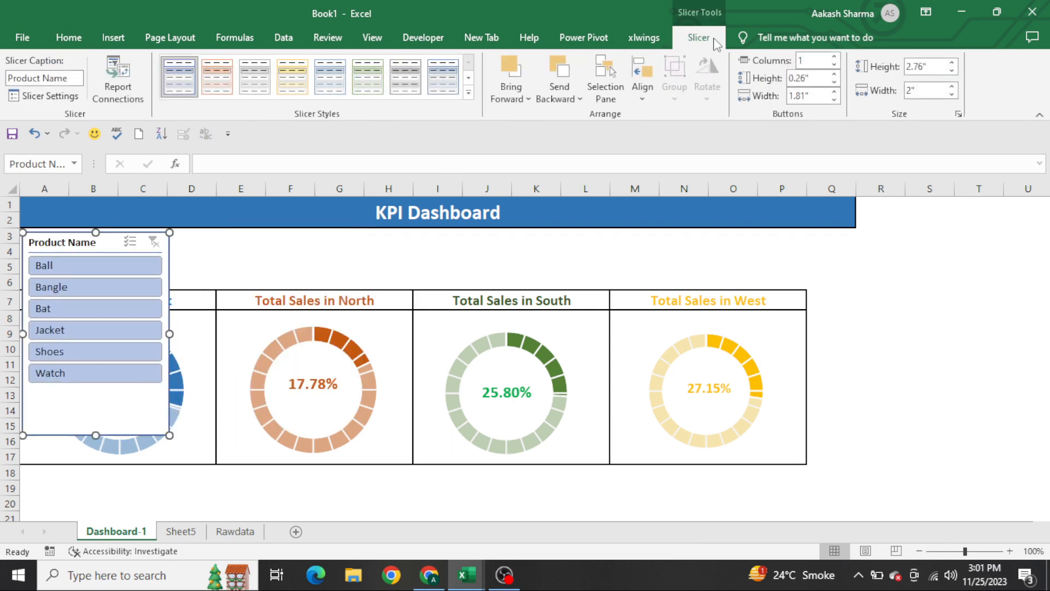
left_click(835, 57)
left_click(835, 57)
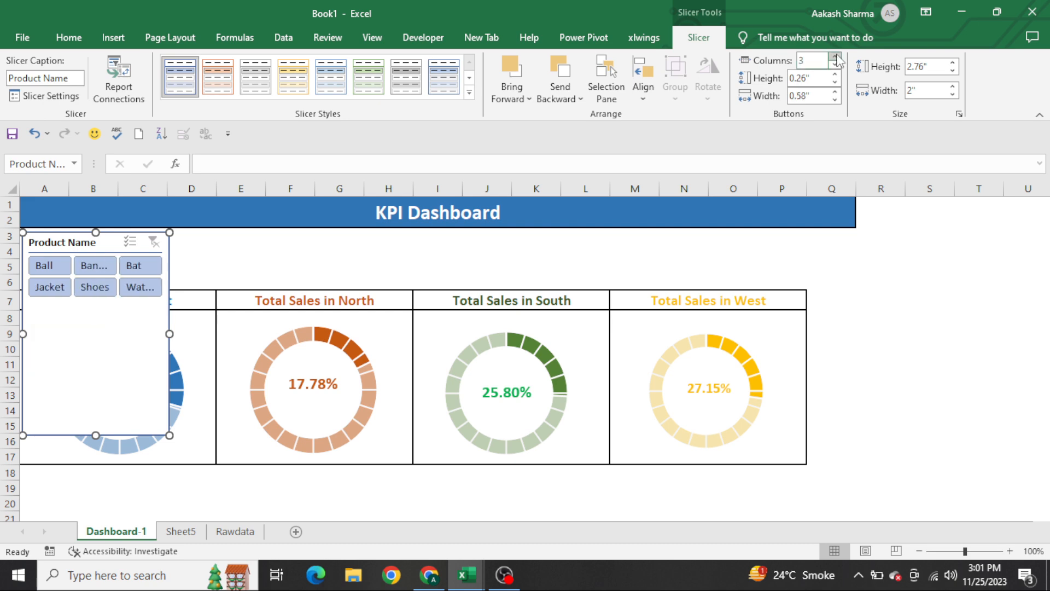
left_click(835, 57)
left_click(834, 57)
left_click(835, 57)
left_click(835, 57)
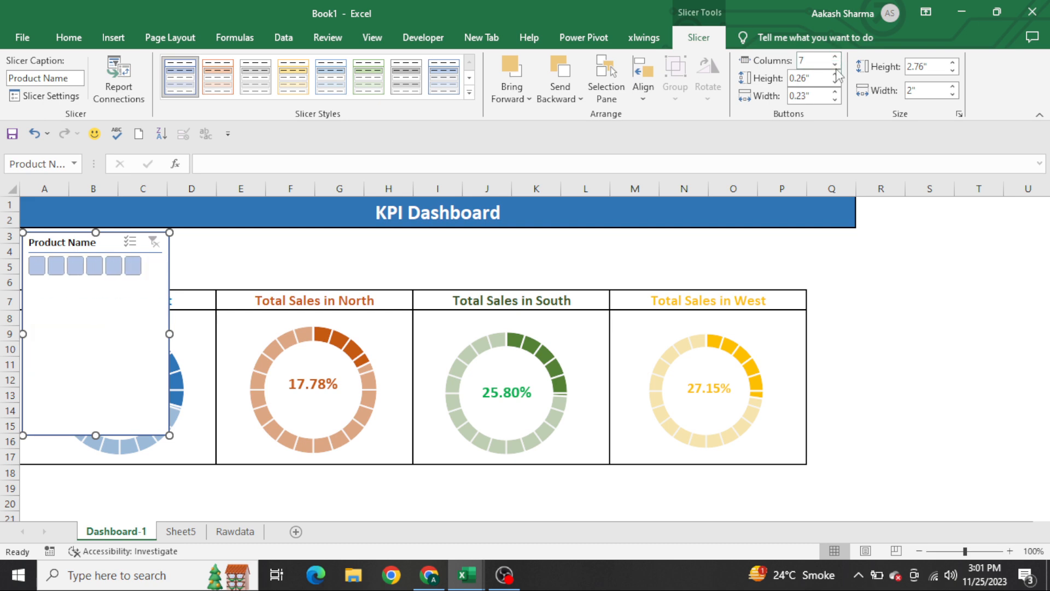
left_click(835, 64)
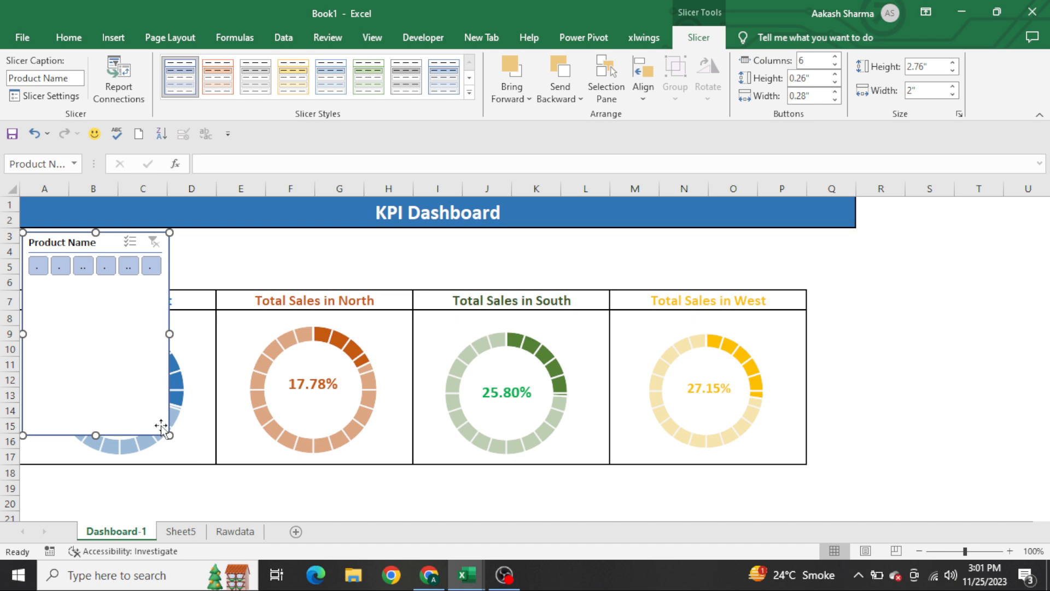
Resize the slicer to about 0.75" high by 10.63" wide above the zone charts and apply the dark blue slicer style.
left_click_drag(170, 435, 433, 331)
mouse_move(849, 263)
left_mouse_down()
mouse_move(875, 278)
mouse_move(806, 287)
left_mouse_up()
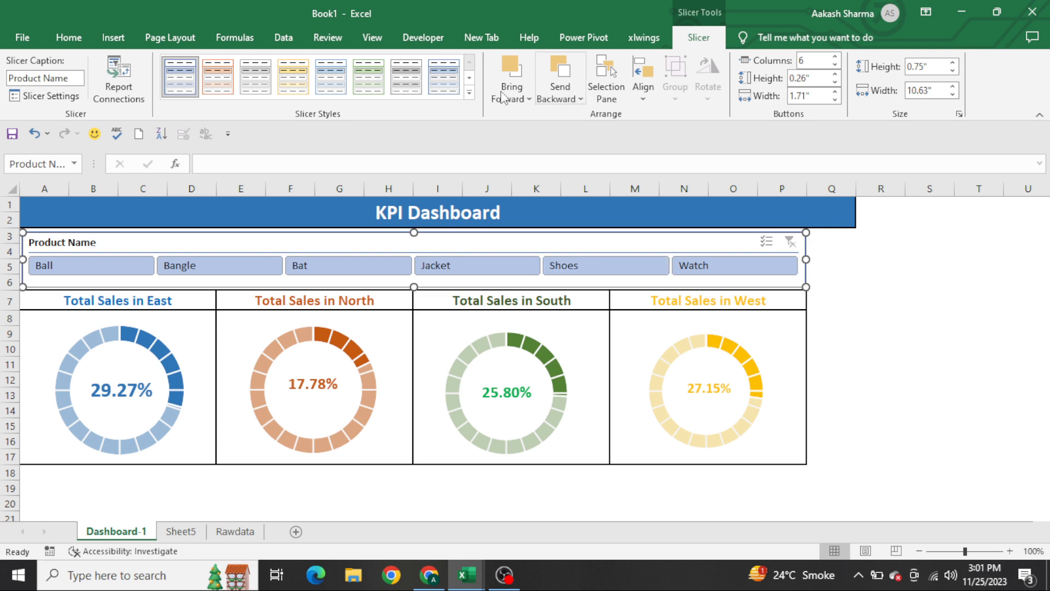
left_click(469, 92)
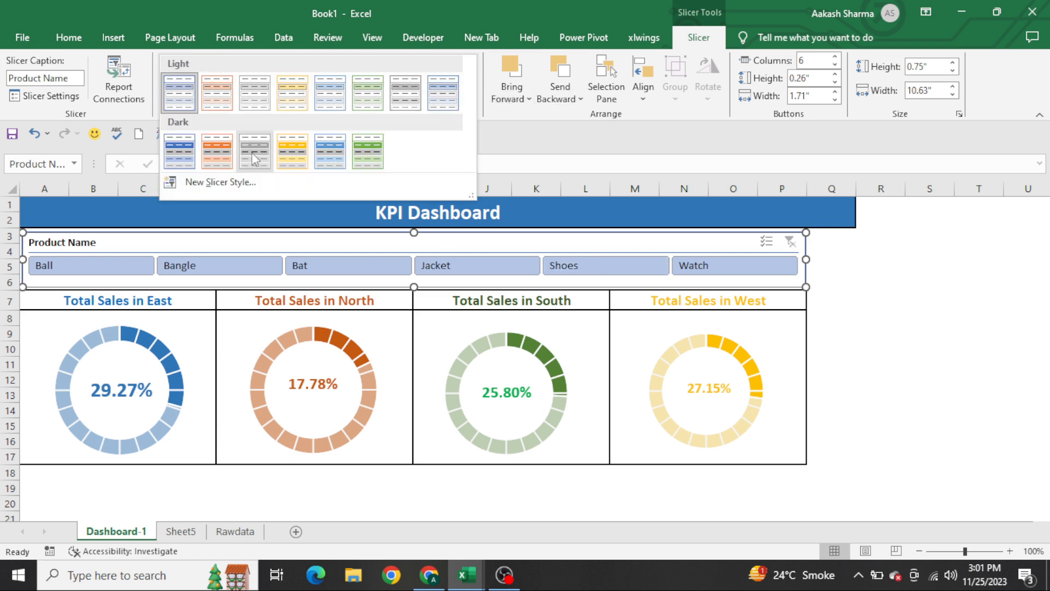
left_click(177, 153)
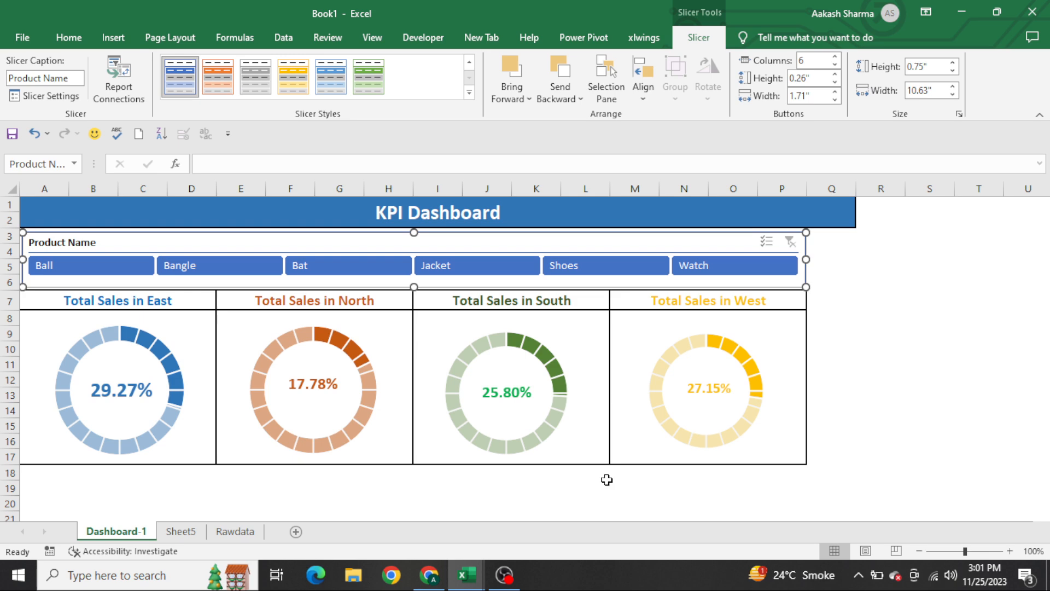
right_click(494, 250)
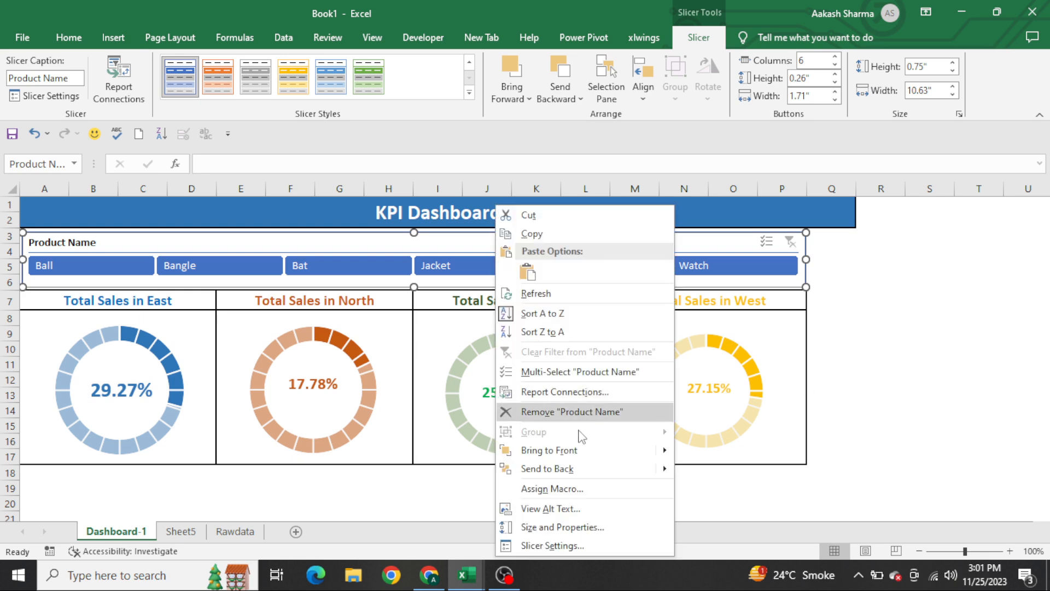
left_click(580, 392)
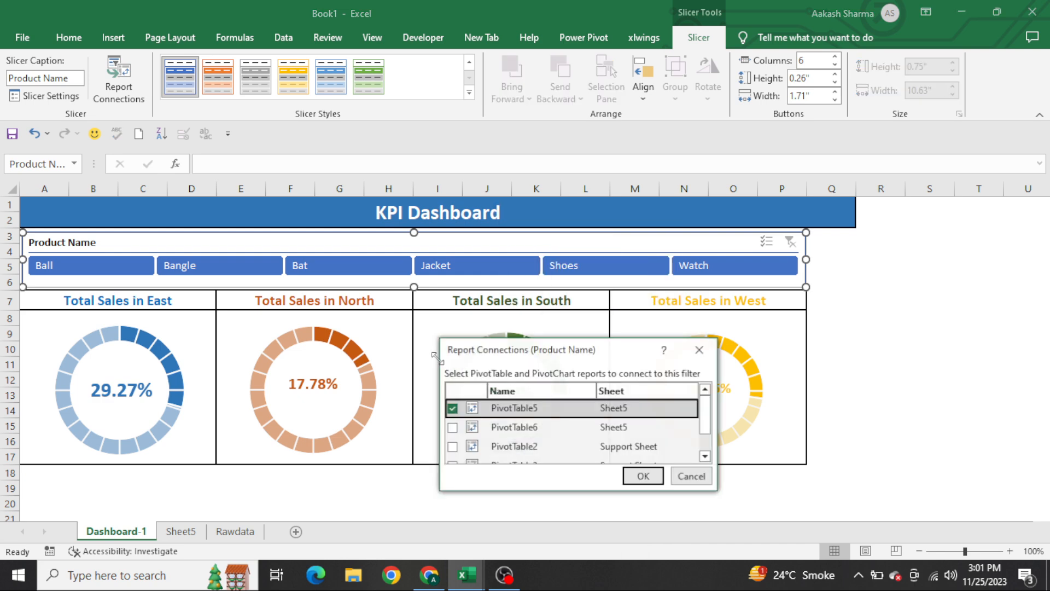
left_click(451, 427)
scroll(454, 435, "down", 2)
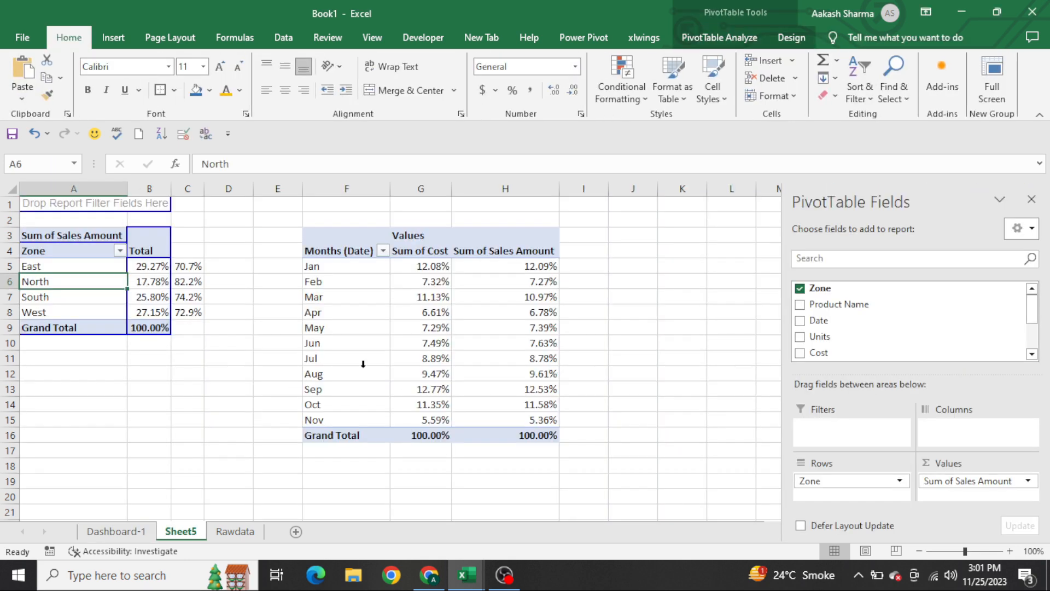
Check the name of the monthly cost and sales pivot table on Sheet5, and return to Dashboard-1.
left_click(363, 364)
left_click(447, 327)
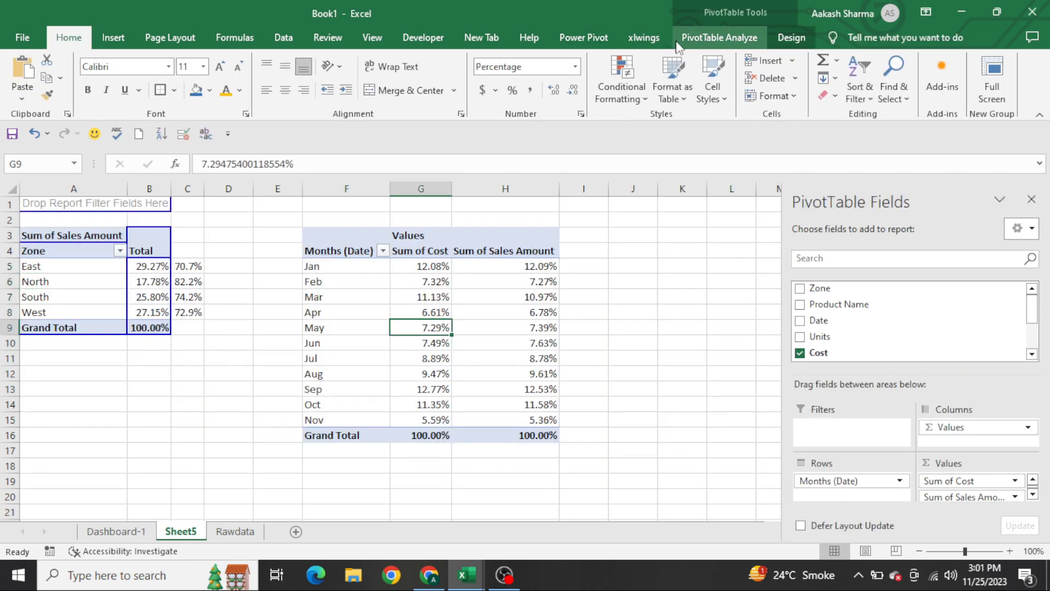
left_click(704, 44)
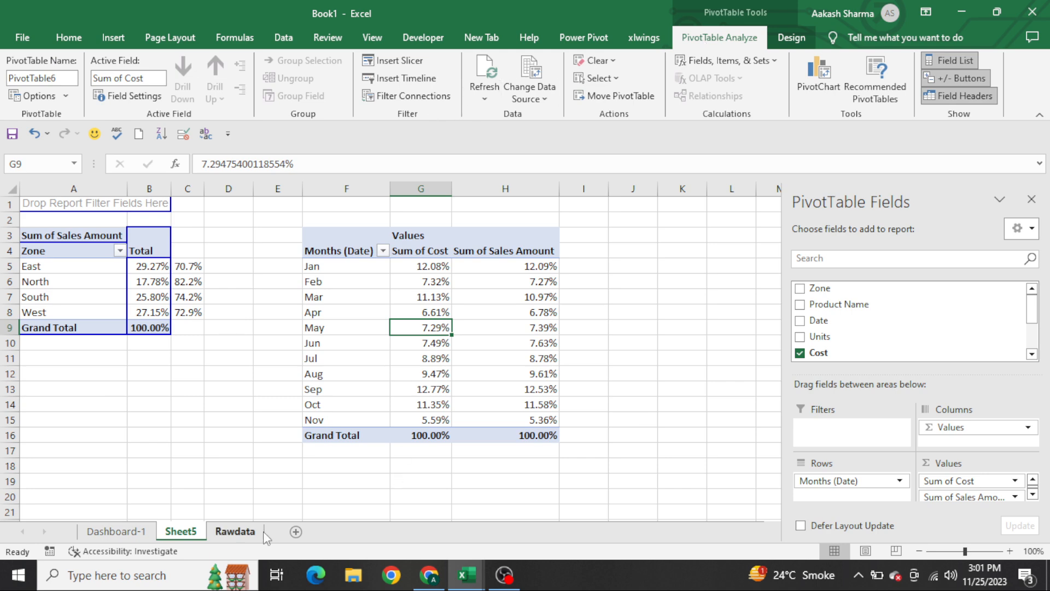
left_click(234, 531)
left_click(116, 531)
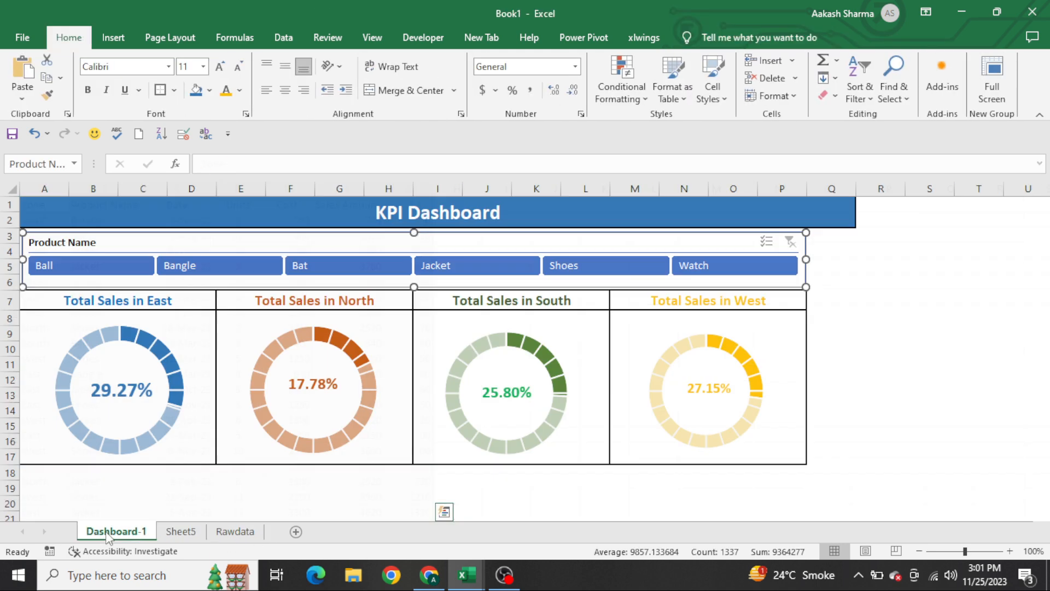
Connect the Product Name slicer on Dashboard-1 to PivotTable6 on Sheet5 in addition to PivotTable5.
right_click(404, 239)
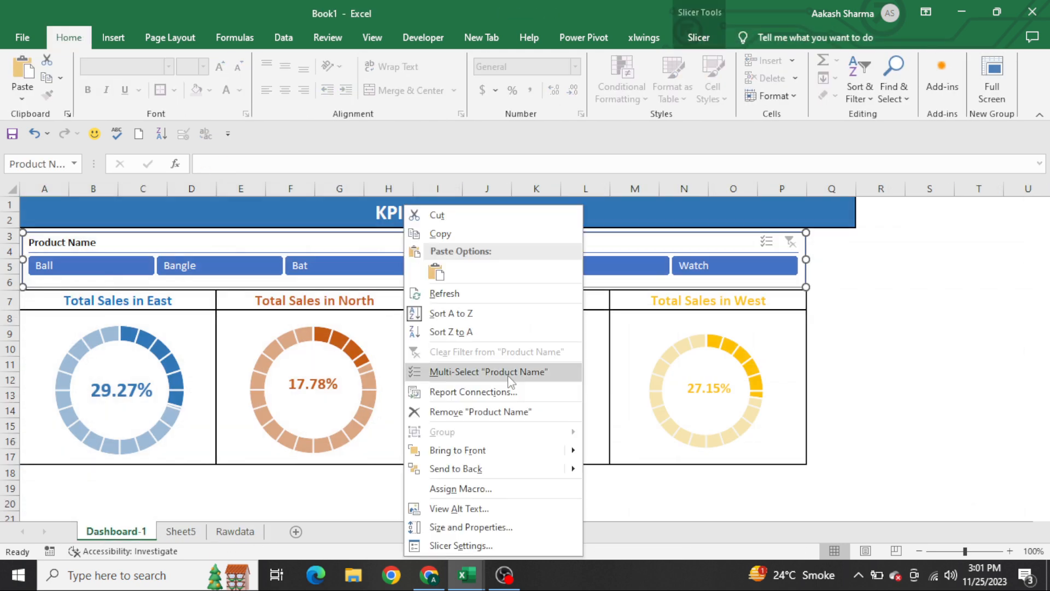
left_click(469, 392)
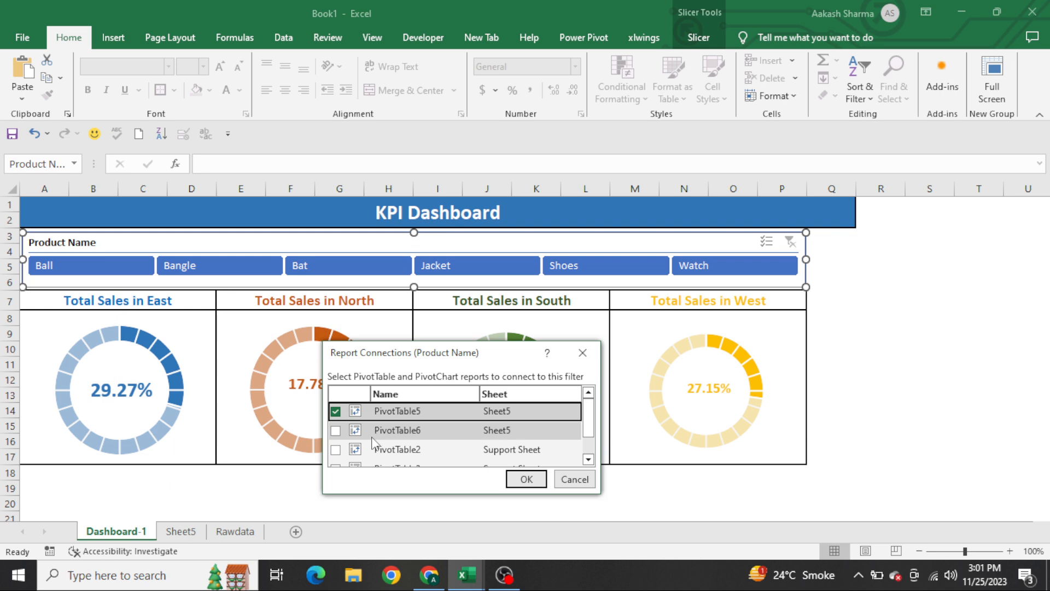
left_click(335, 431)
left_click(526, 479)
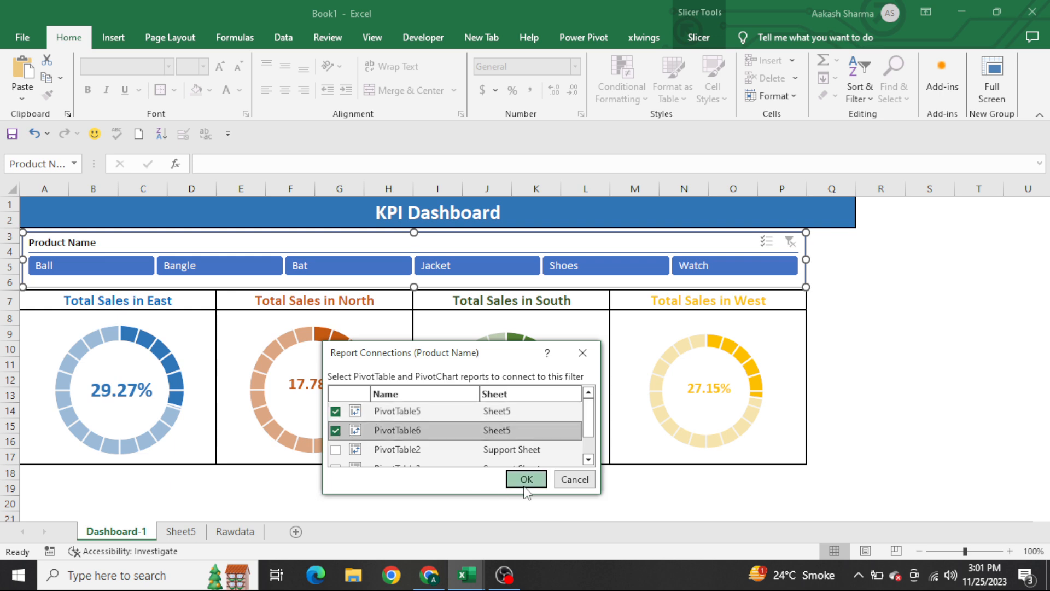
left_click(860, 323)
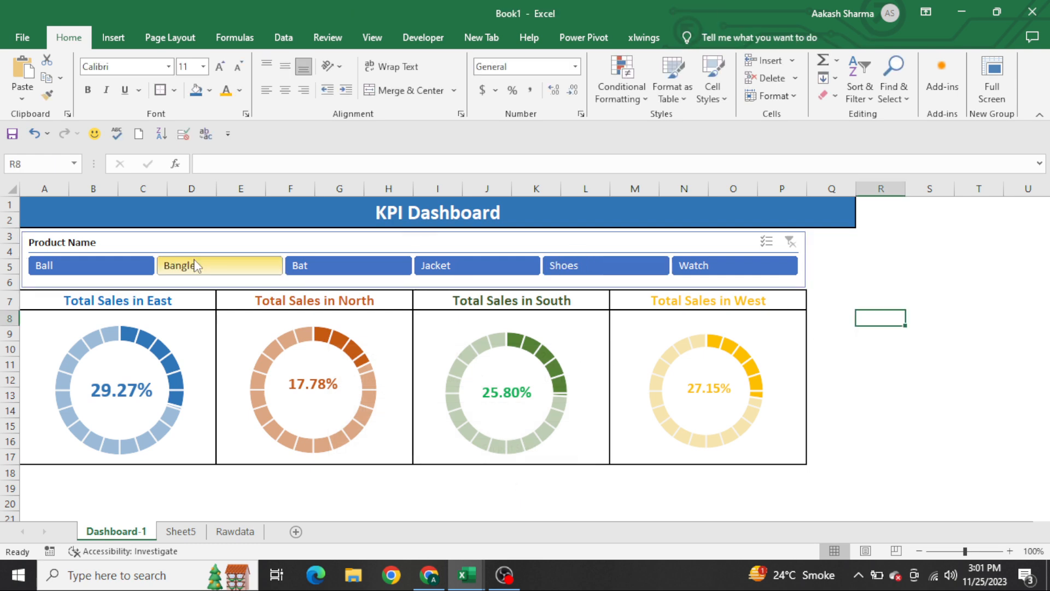
Filter the dashboard by Bat and by Jacket with the Product Name slicer to check the zone charts, leaving Jacket selected.
left_click(329, 268)
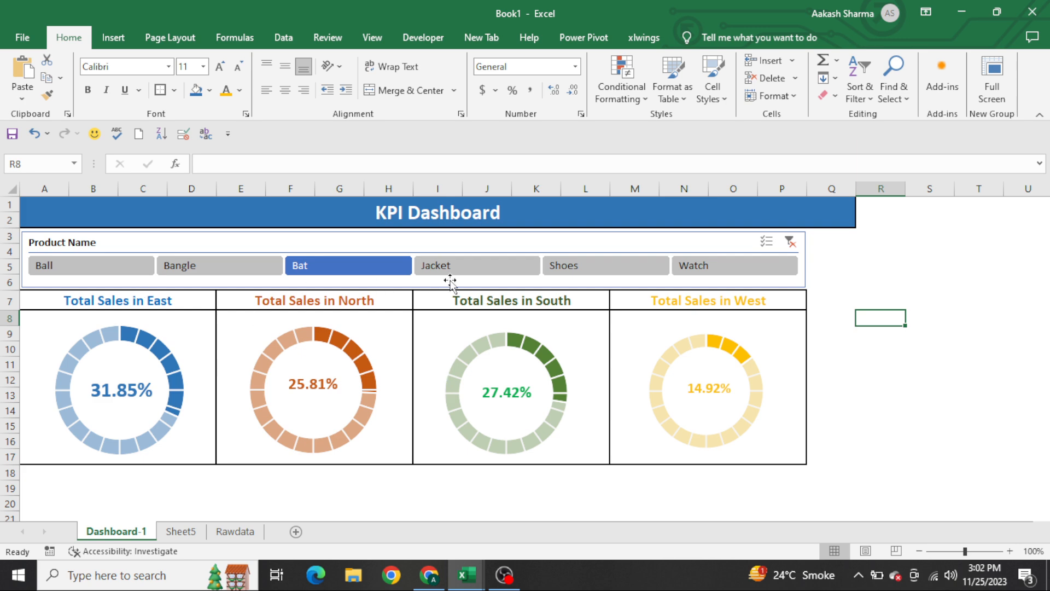
left_click(483, 274)
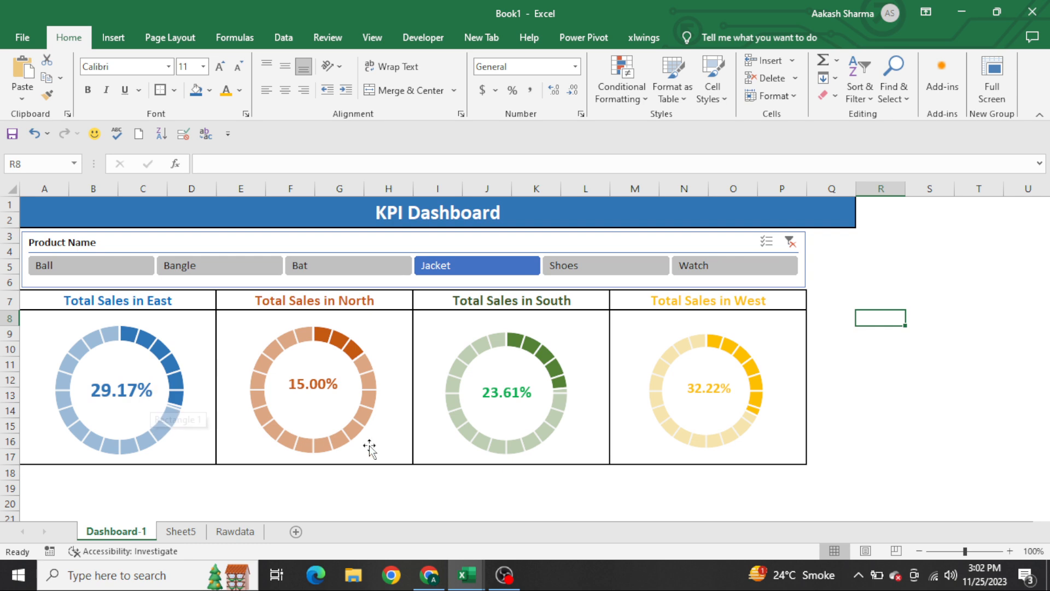
mouse_move(468, 440)
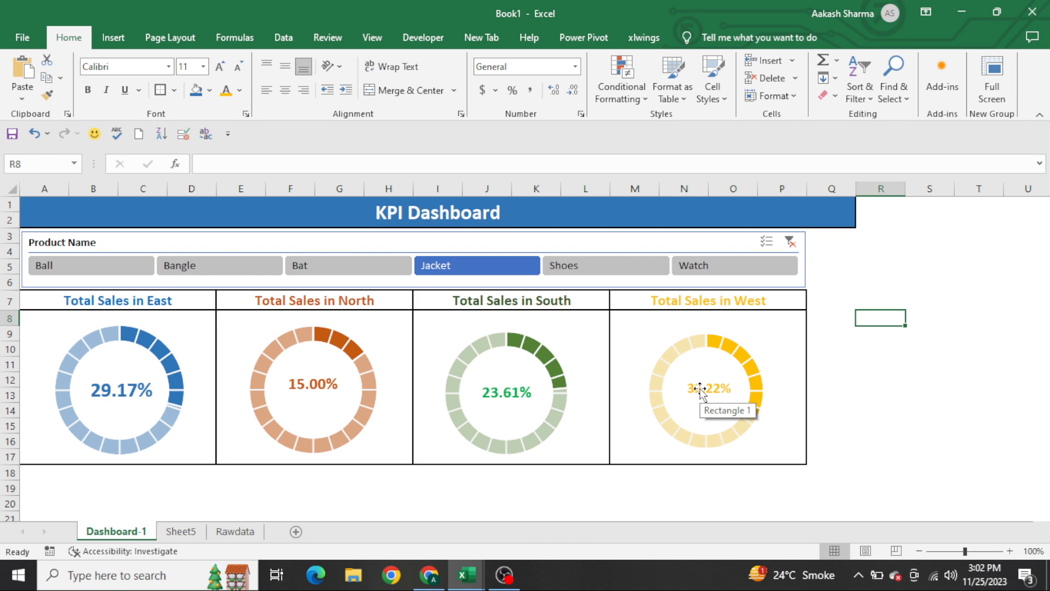
Insert a 2-D clustered column pivot chart from the monthly cost and sales pivot table on Sheet5 and hide all its field buttons.
left_click(929, 363)
key("Home")
key("Down")
key("Down")
key("Down")
key("Down")
key("Down")
key("Down")
key("Down")
key("Down")
key("Down")
key("Down")
key("Down")
key("Down")
key("Down")
key("Down")
key("Down")
key("Down")
key("Down")
key("Down")
key("Down")
key("ctrl+Page_Down")
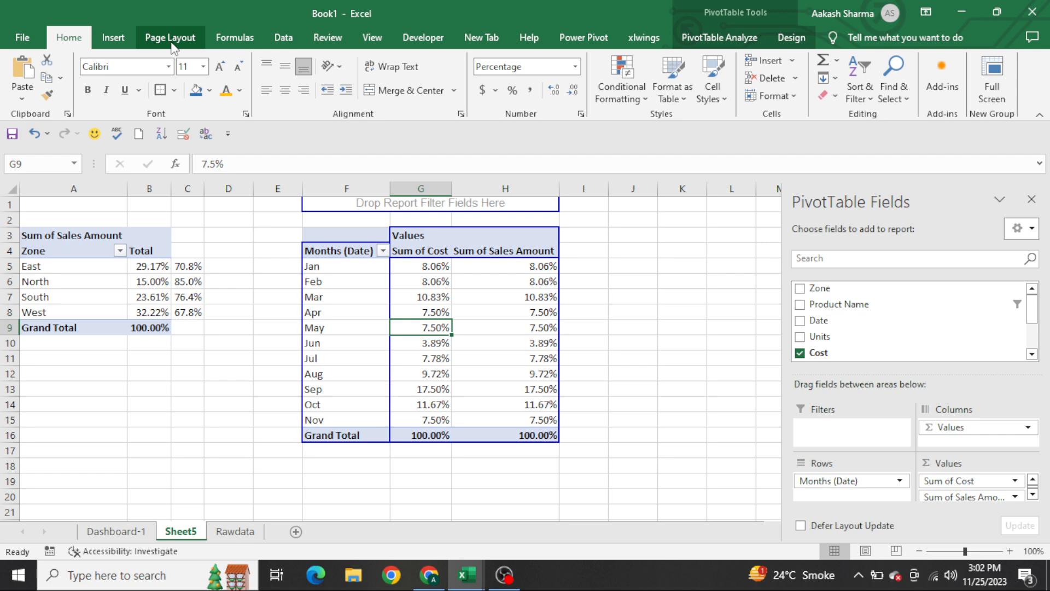
left_click(114, 39)
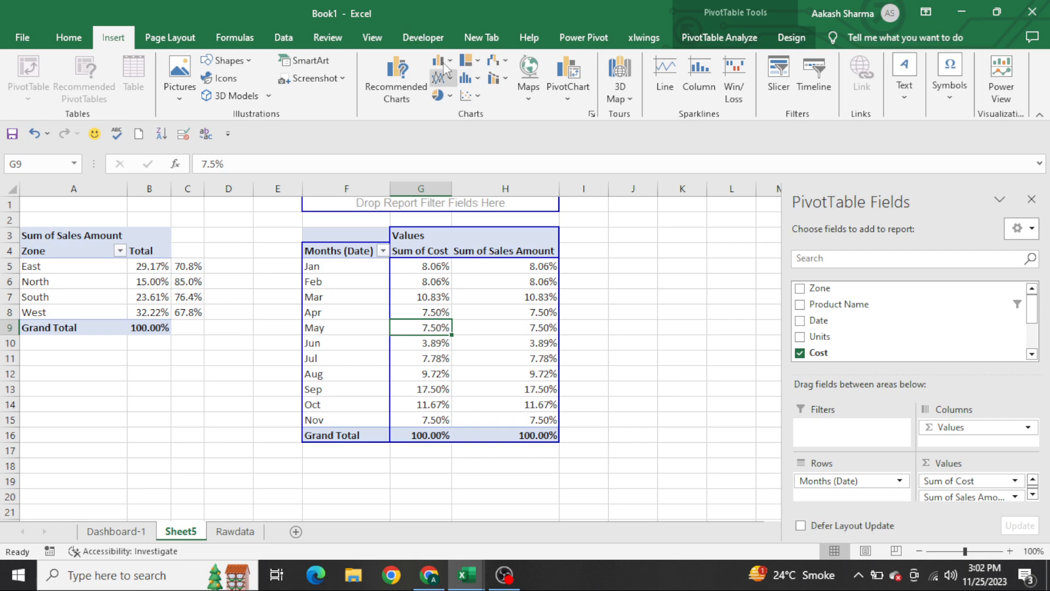
left_click(447, 65)
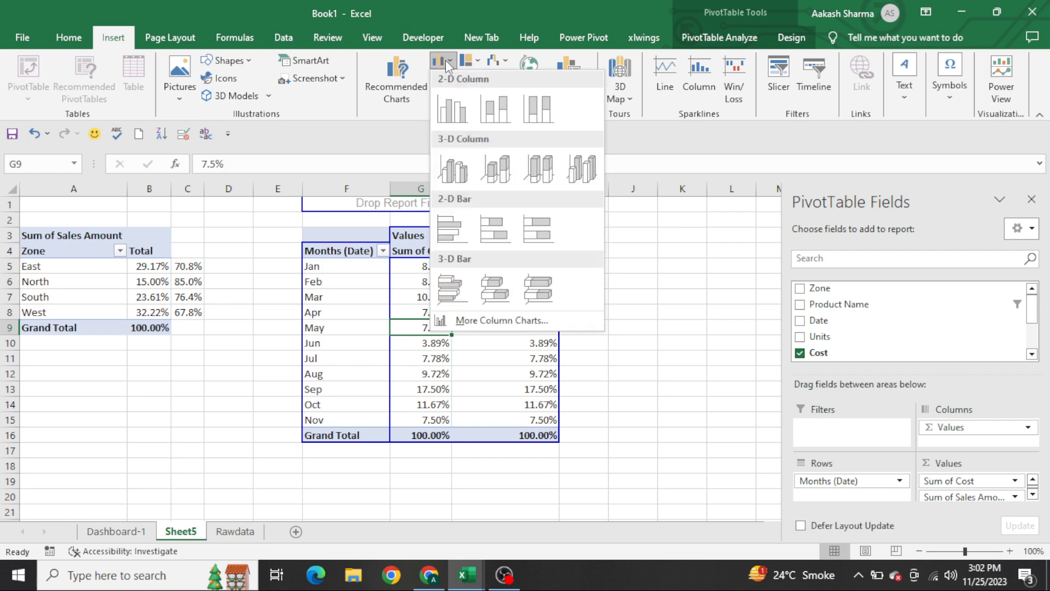
left_click(449, 118)
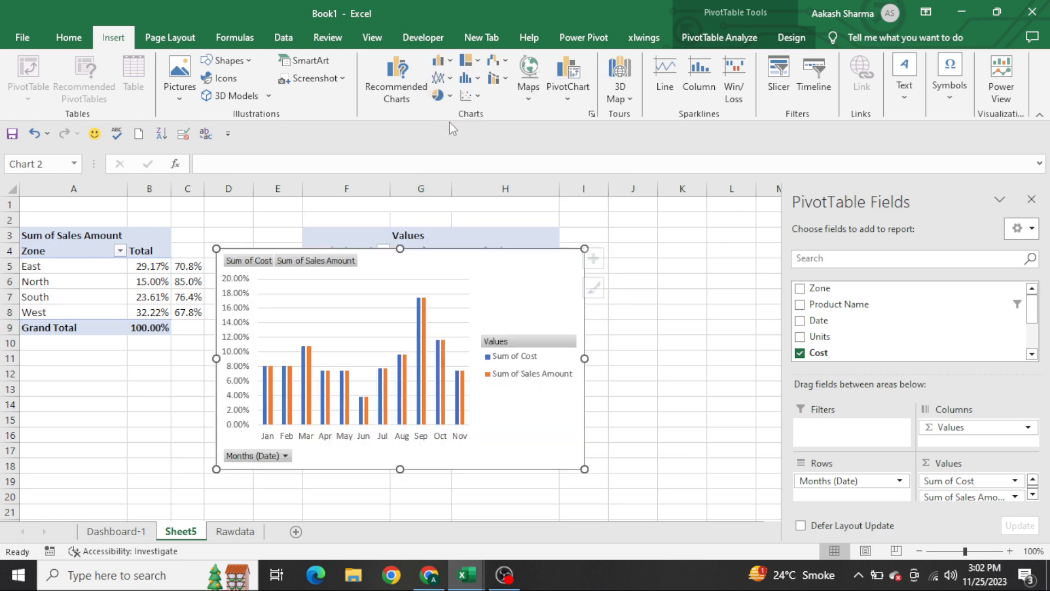
right_click(503, 343)
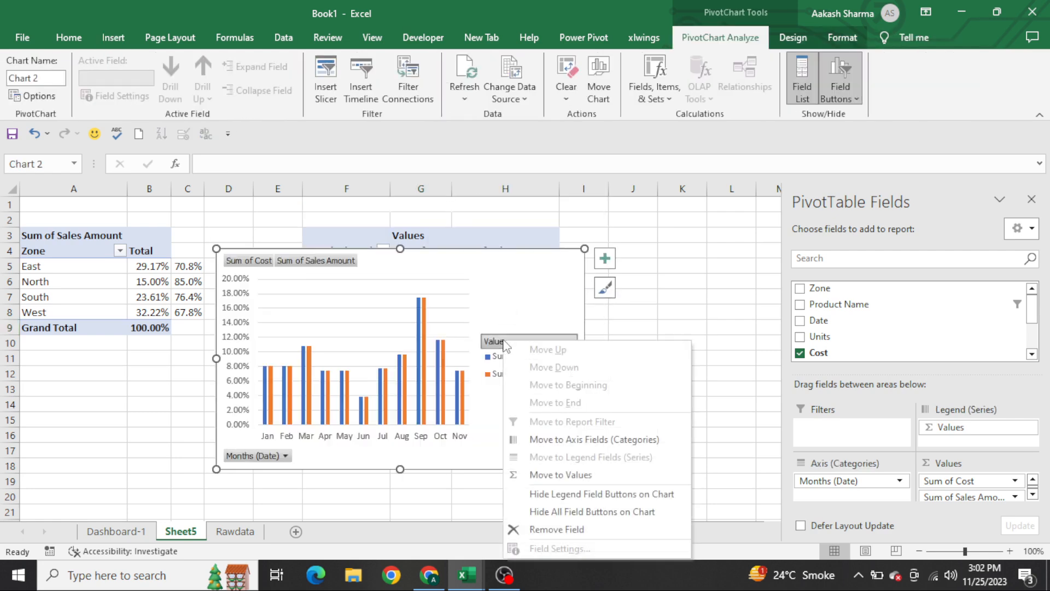
left_click(609, 525)
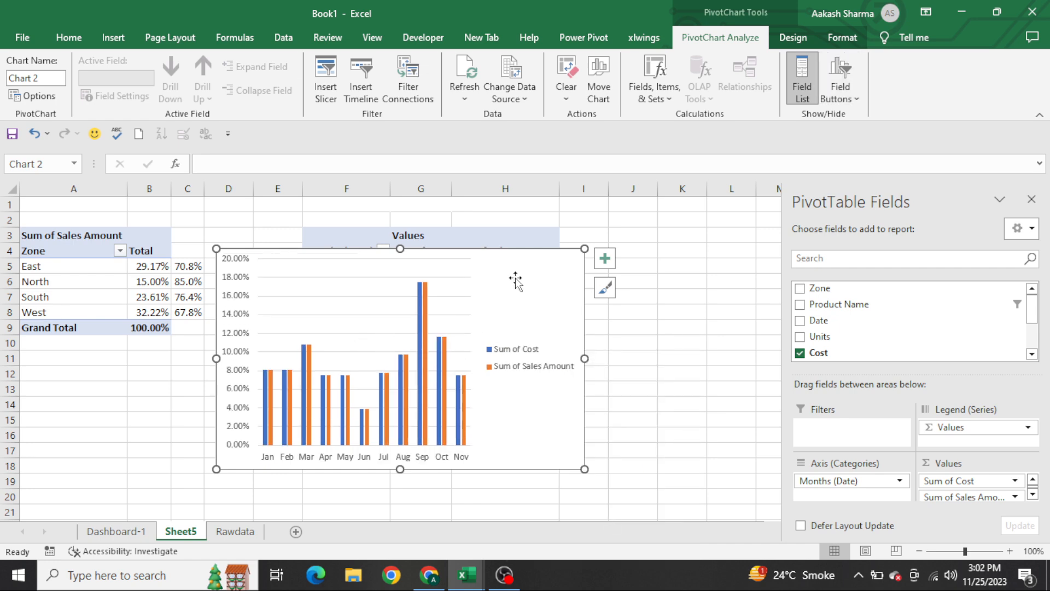
Move the column chart from Sheet5 to Dashboard-1 and place it at column A just below the zone charts.
key("Delete")
key("ctrl+Page_Down")
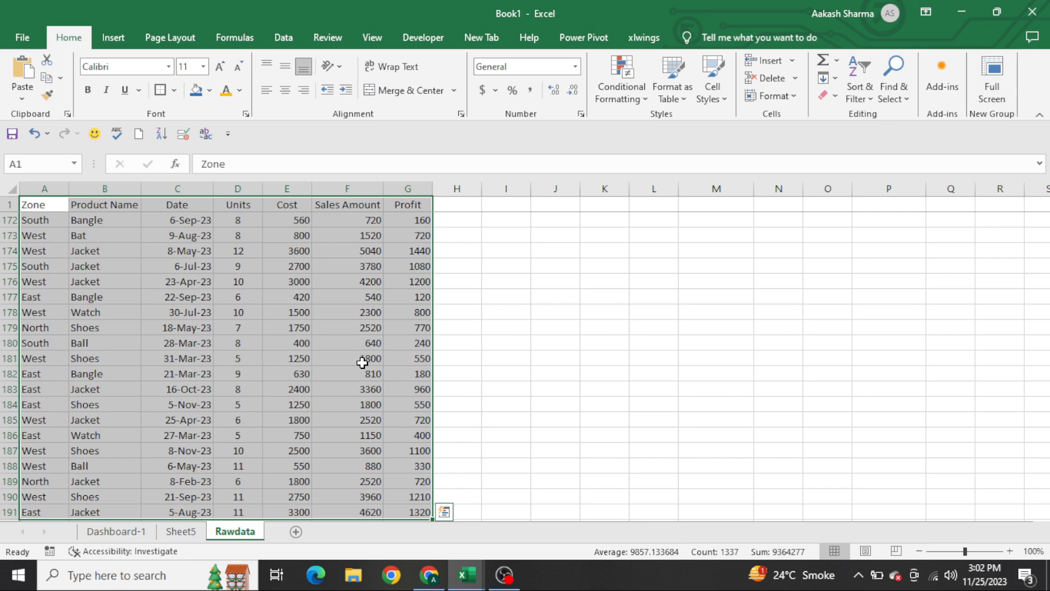
key("ctrl+Page_Up")
key("ctrl+Page_Up")
left_click(101, 347)
key("ctrl+v")
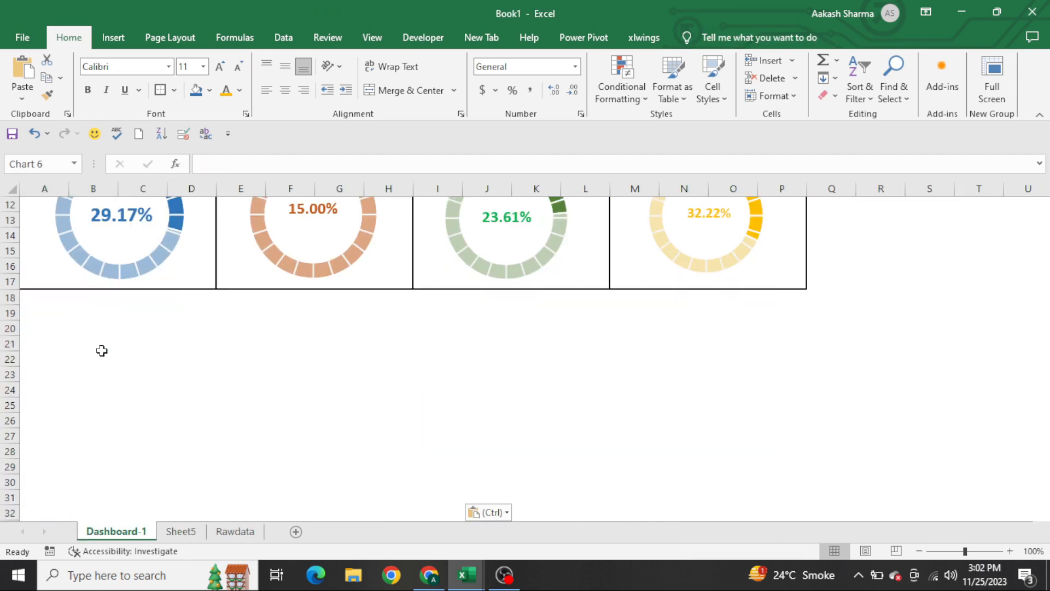
left_click_drag(131, 333, 82, 295)
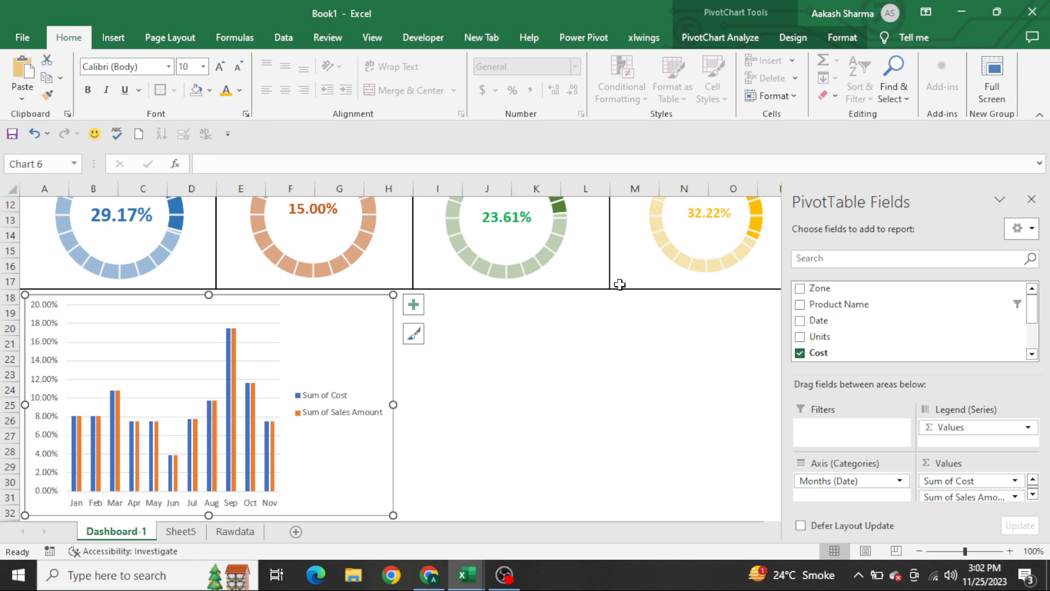
Close the PivotTable field list and resize the column chart to span columns A to P, from row 18 to row 32.
left_click(1032, 200)
left_click_drag(394, 405, 811, 404)
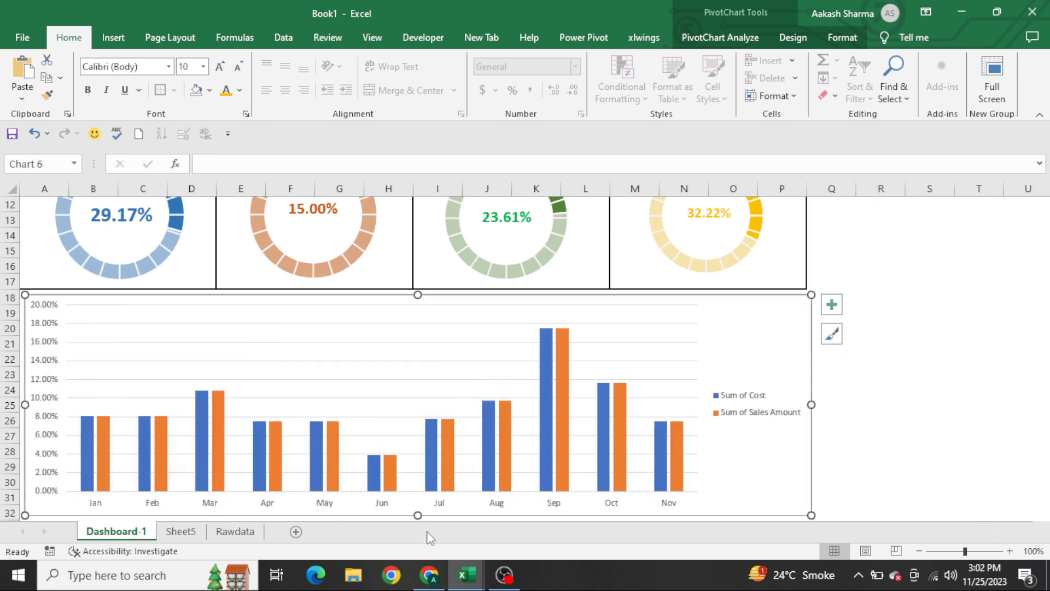
left_click_drag(418, 515, 418, 495)
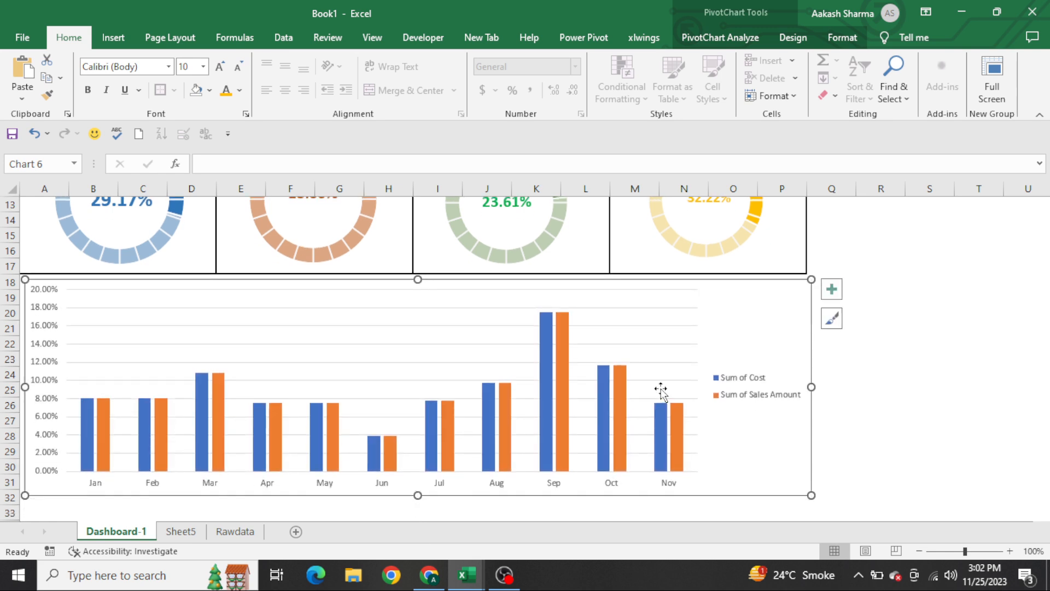
Remove the column chart's gridlines and make the labels of both axes bold.
left_click(475, 334)
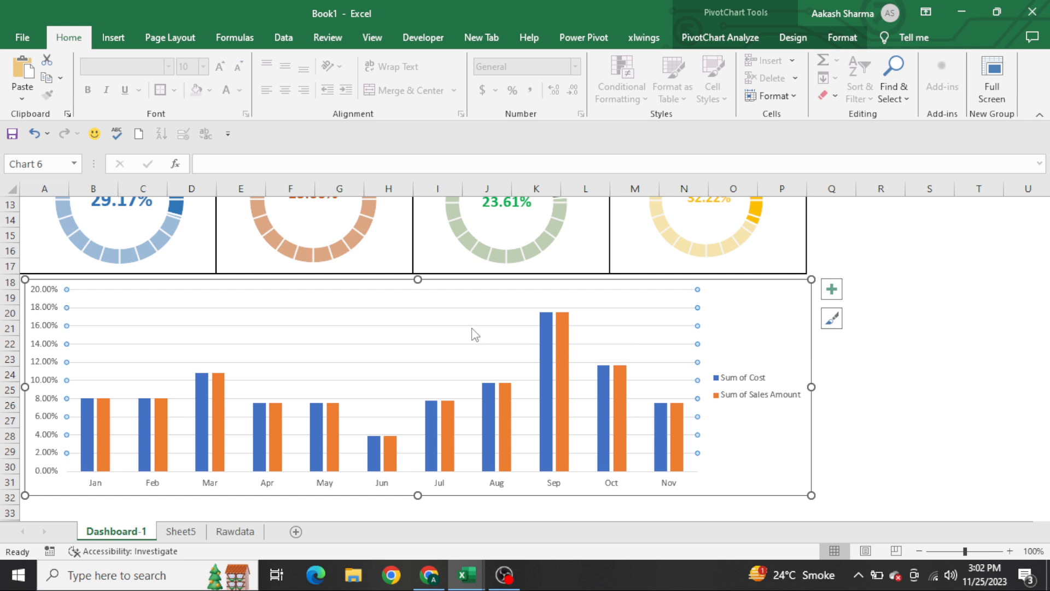
left_click(470, 332)
left_click(42, 356)
key("ctrl+b")
left_click(212, 488)
key("ctrl+b")
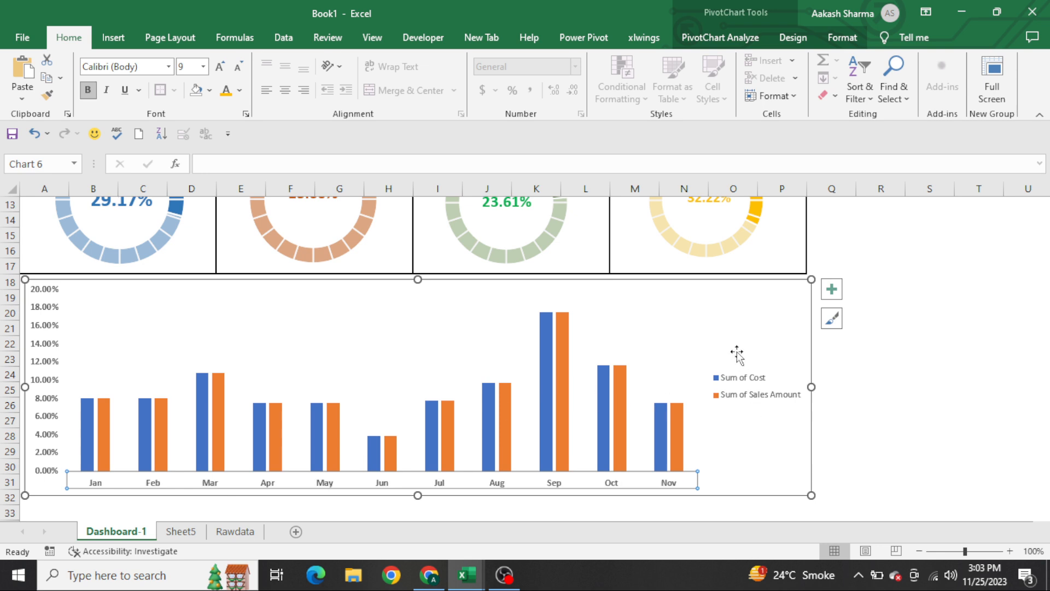
Apply the last chart style in the gallery, with gradient-shaded, shadowed columns, to the monthly column chart.
left_click(711, 308)
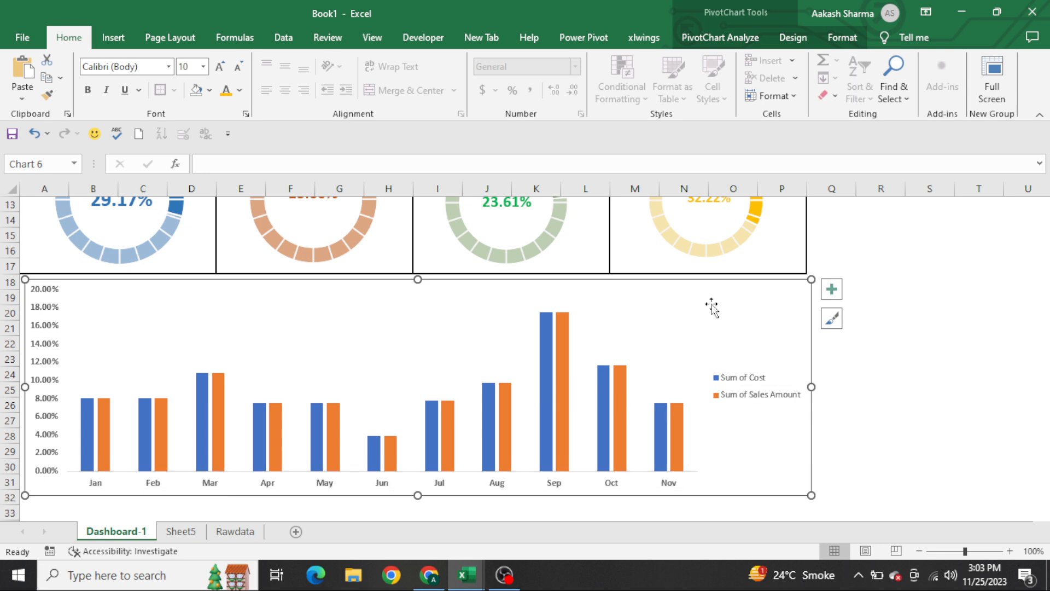
left_click(793, 37)
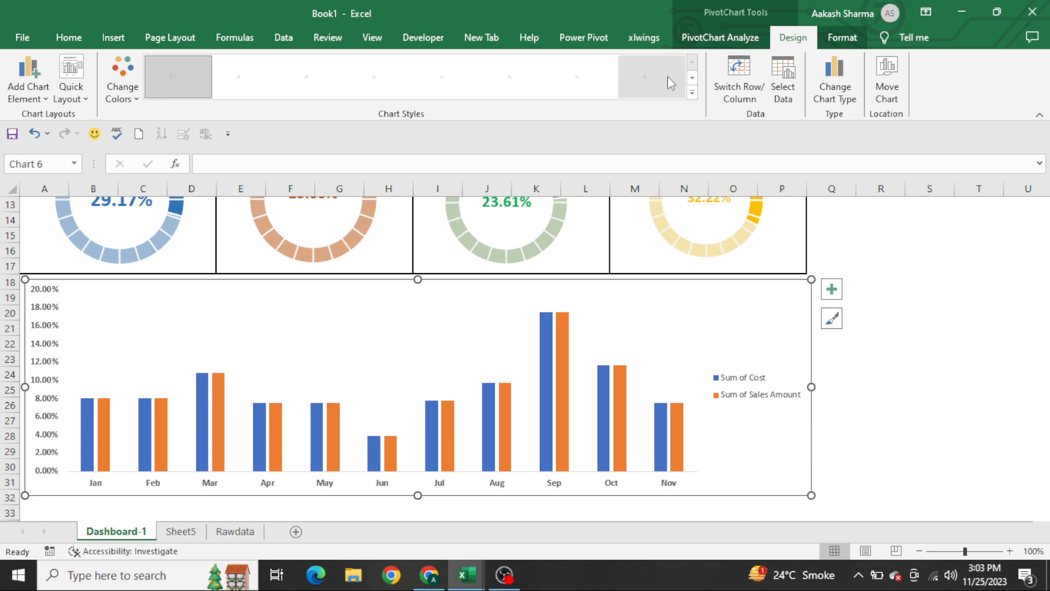
left_click(692, 93)
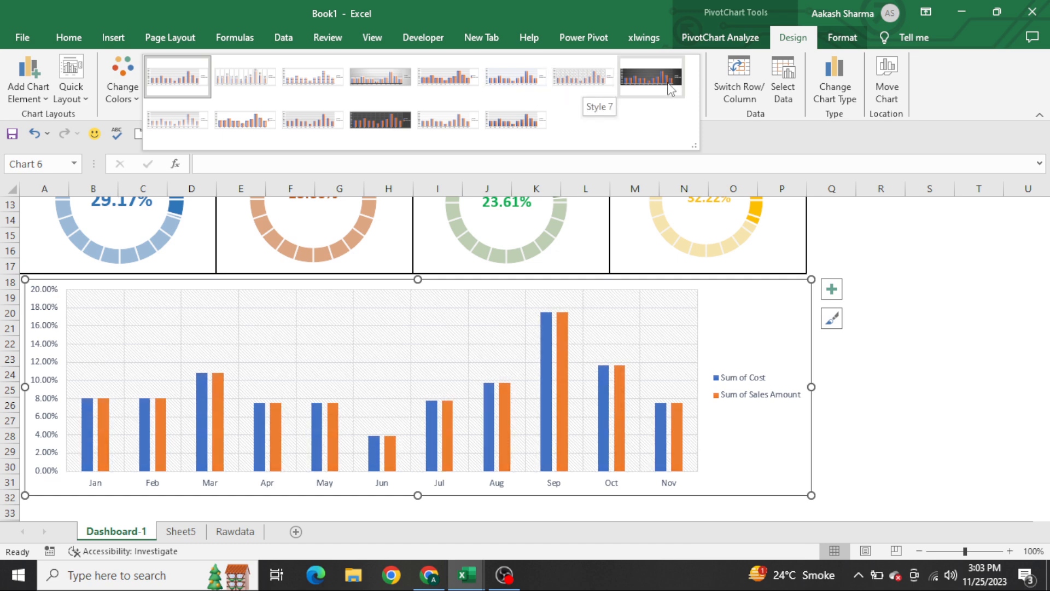
left_click(517, 124)
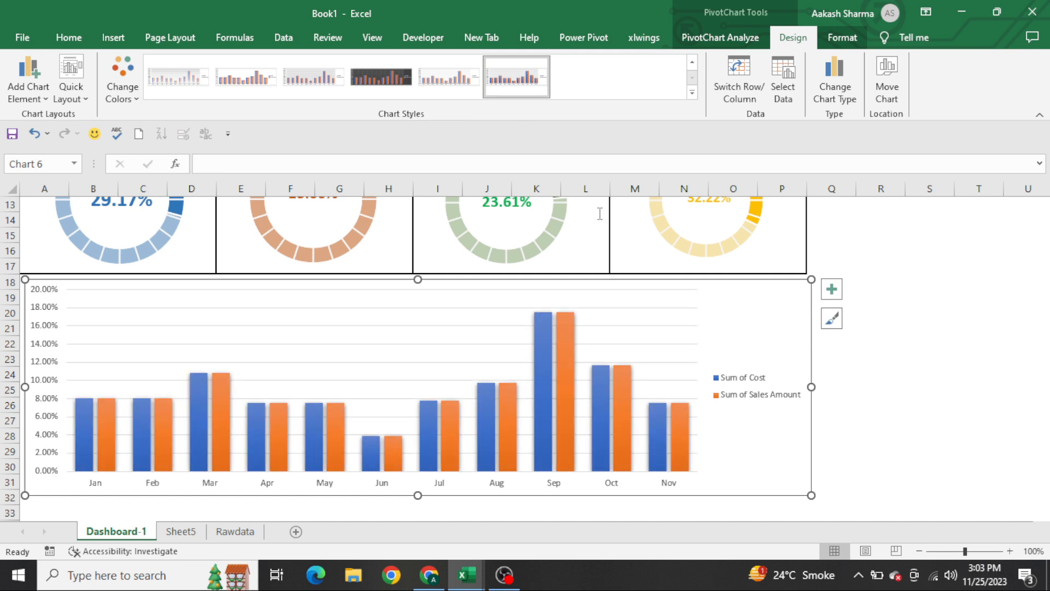
Add data labels to both series of the monthly column chart.
left_click(832, 289)
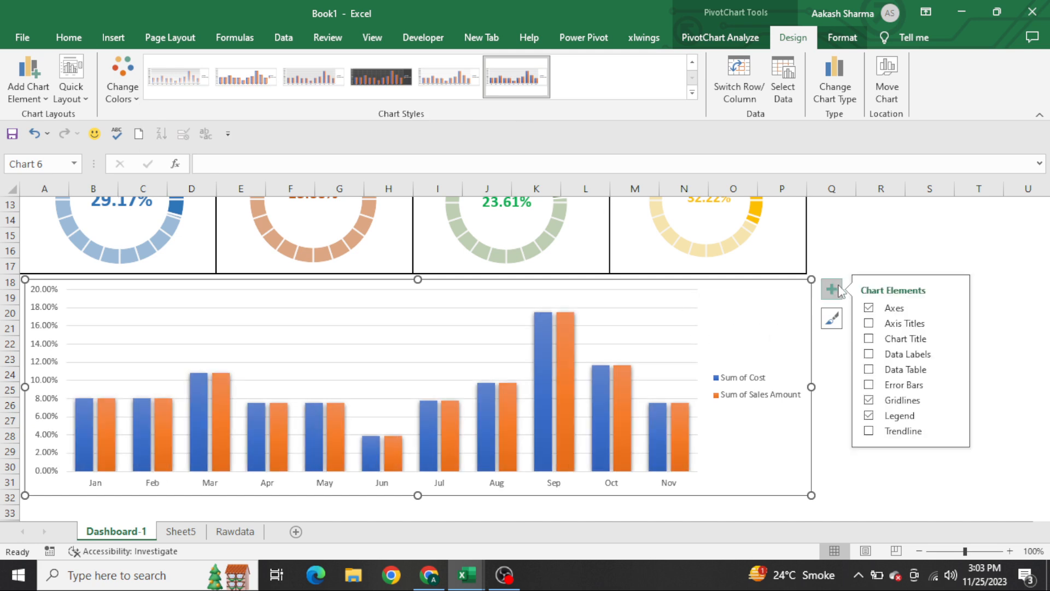
left_click(868, 354)
left_click(868, 354)
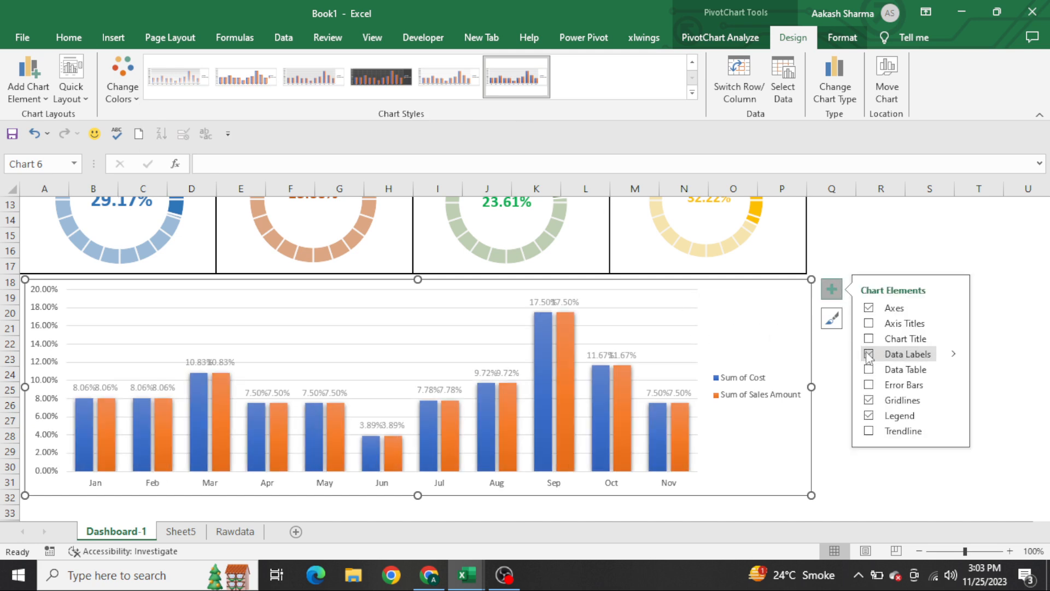
Format the Sum of Cost data labels as bold white text centered inside the blue columns.
left_click(546, 304)
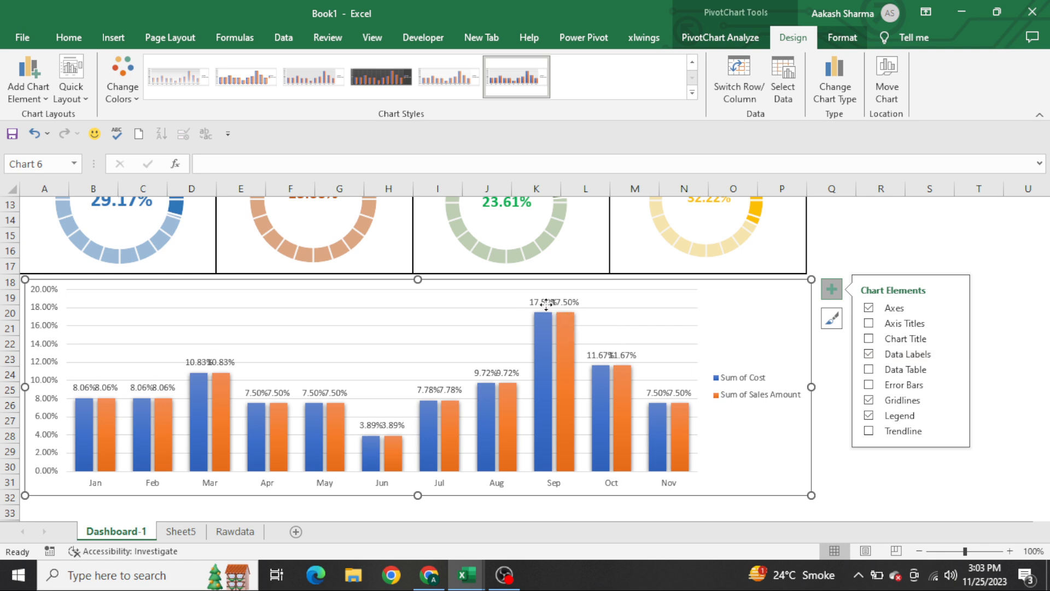
left_click(954, 354)
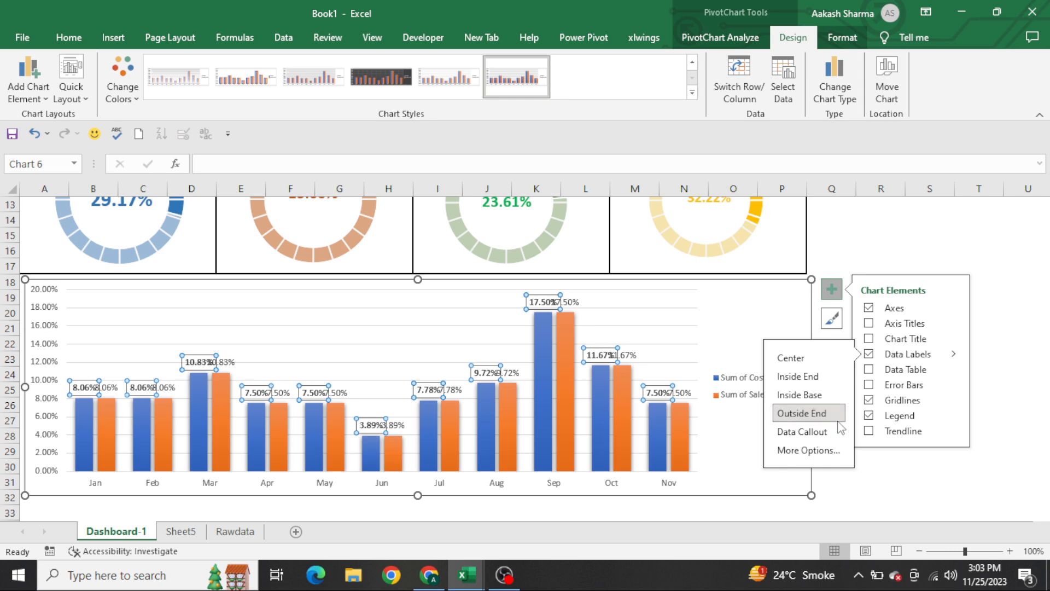
left_click(798, 368)
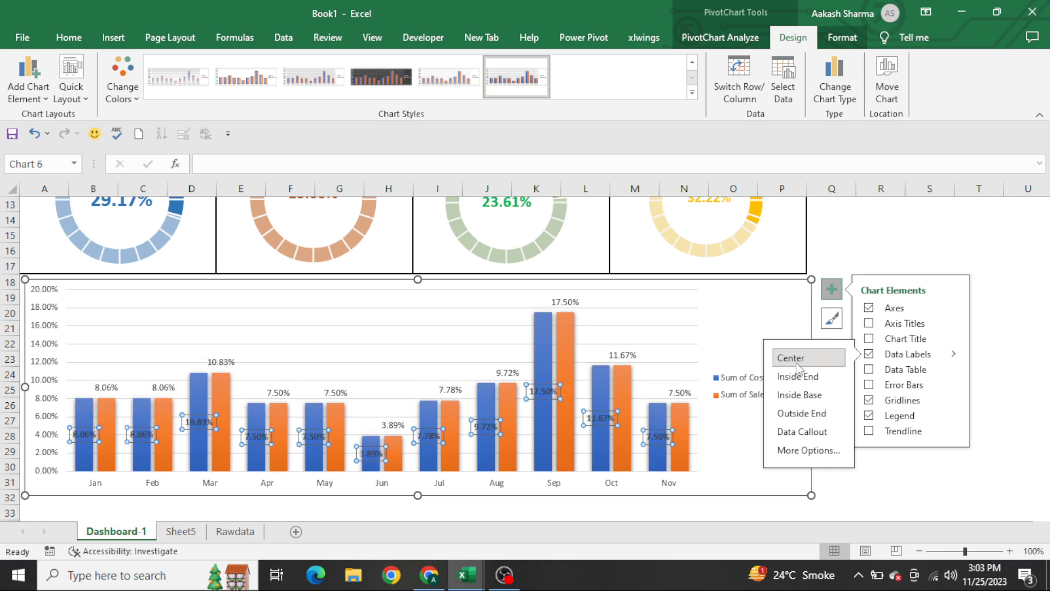
left_click(69, 38)
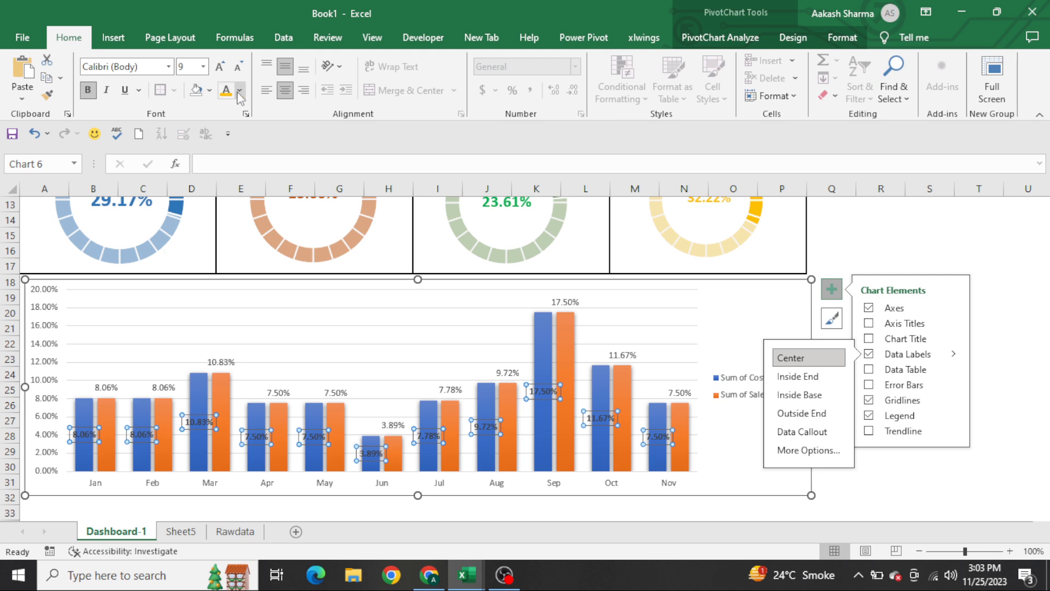
left_click(240, 90)
left_click(226, 144)
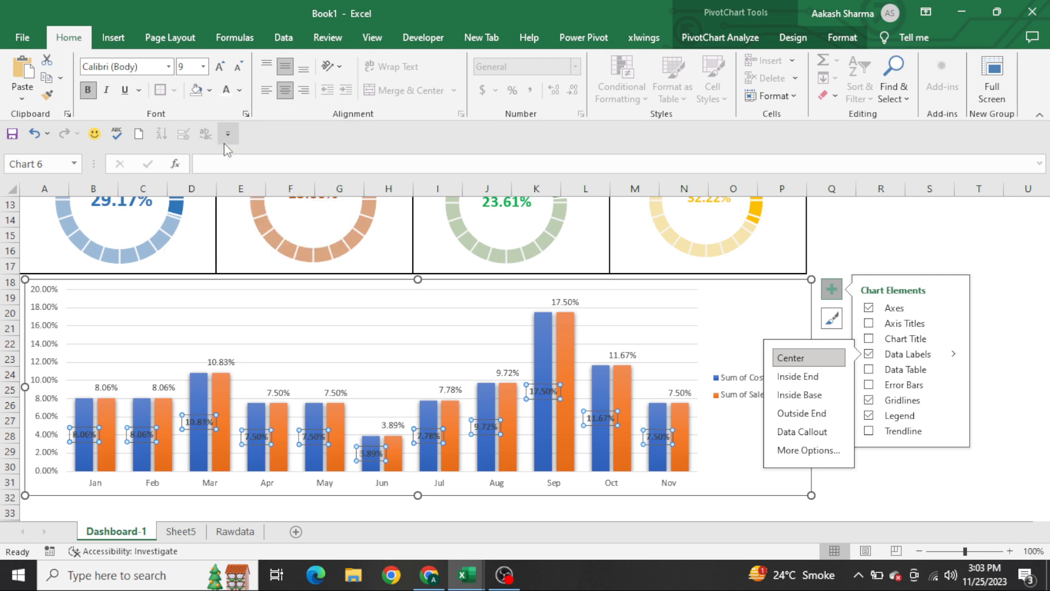
Delete the gridlines from the restyled column chart and deselect the chart.
left_click(679, 311)
key("Delete")
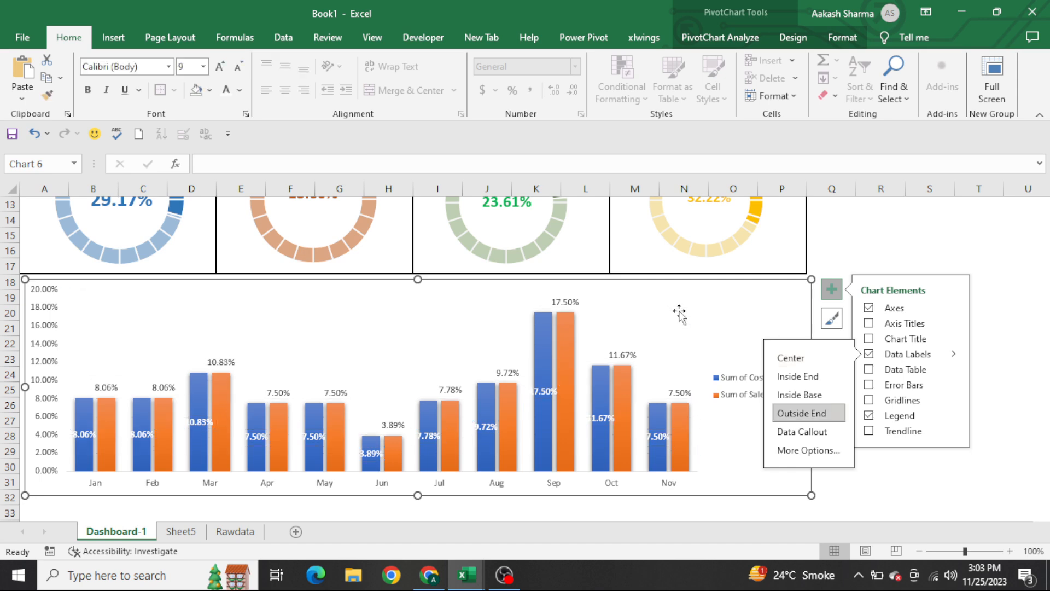
left_click(963, 252)
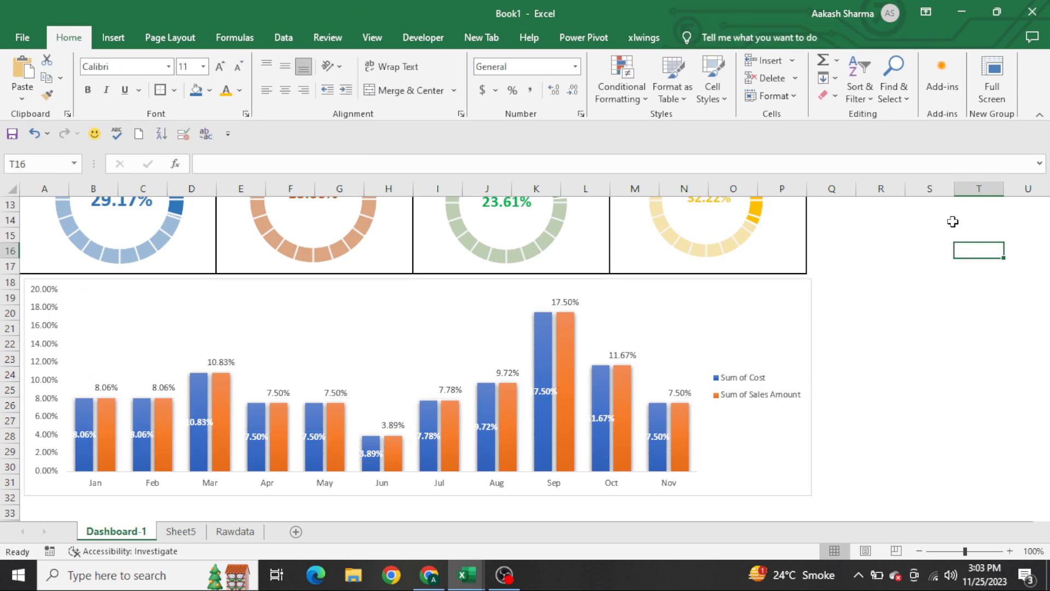
Show the dashboard in full screen and lower the column chart's upper edge to row 20, leaving rows 18 and 19 free.
left_click(992, 76)
scroll(711, 339, "up", 4)
left_click(1031, 72)
left_click(791, 374)
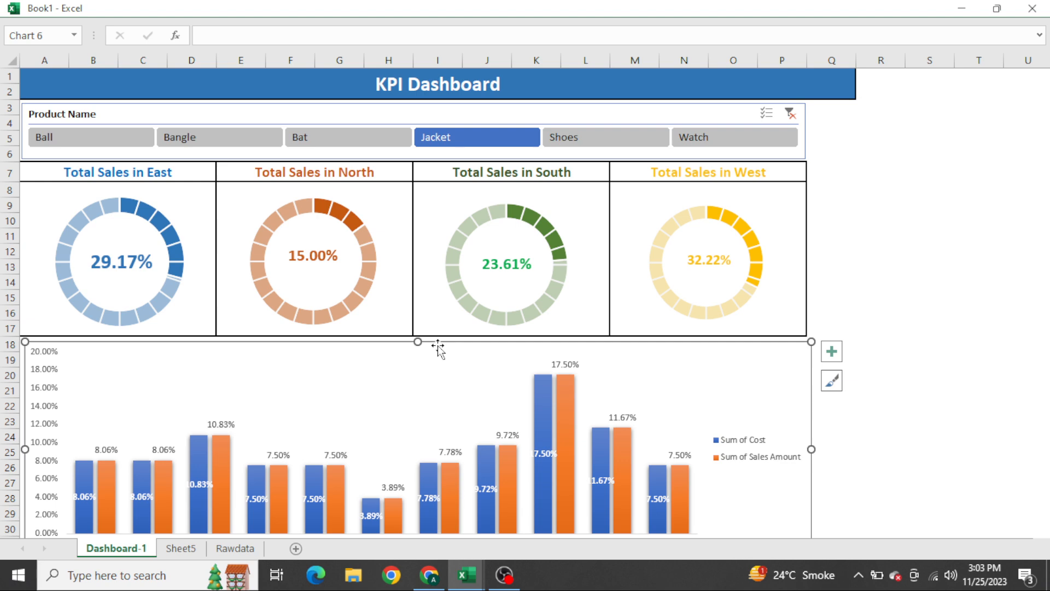
left_click_drag(418, 343, 455, 376)
left_click(448, 386)
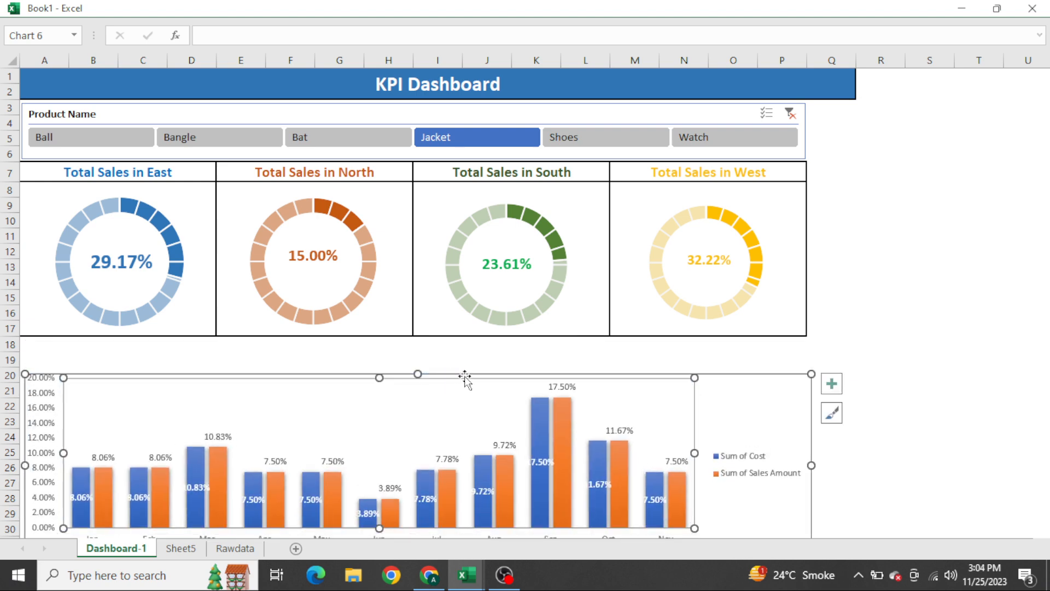
Move the column chart up to row 18, directly beneath the doughnut chart panels, and add a chart title to it.
left_click(714, 382)
left_click_drag(720, 378, 715, 343)
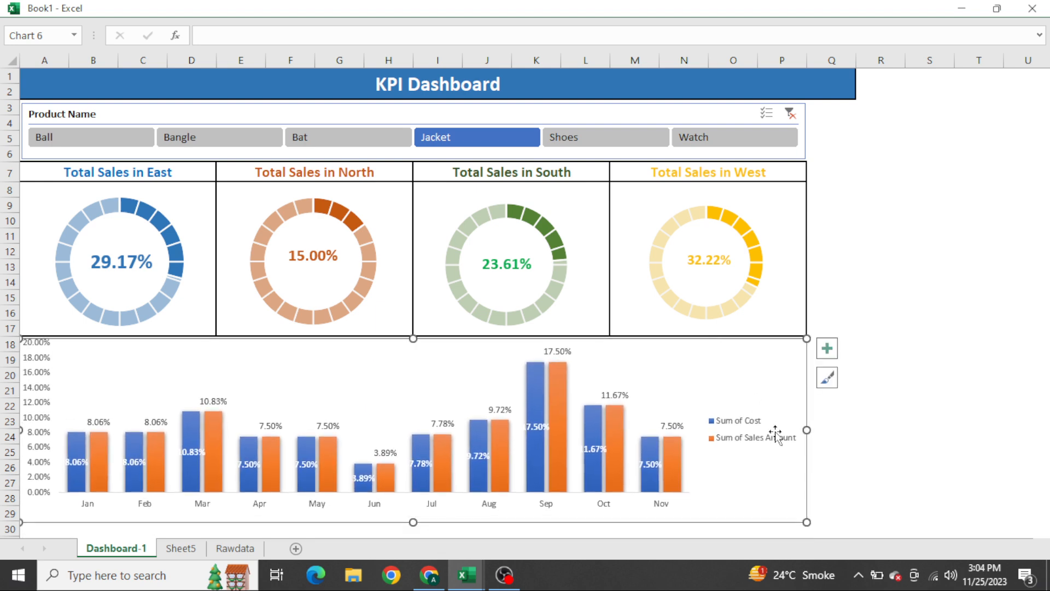
left_click(827, 348)
left_click(863, 398)
Replace the column chart's placeholder title with "Month on Month Cost and Profit Analysis" and deselect the chart.
left_click(417, 355)
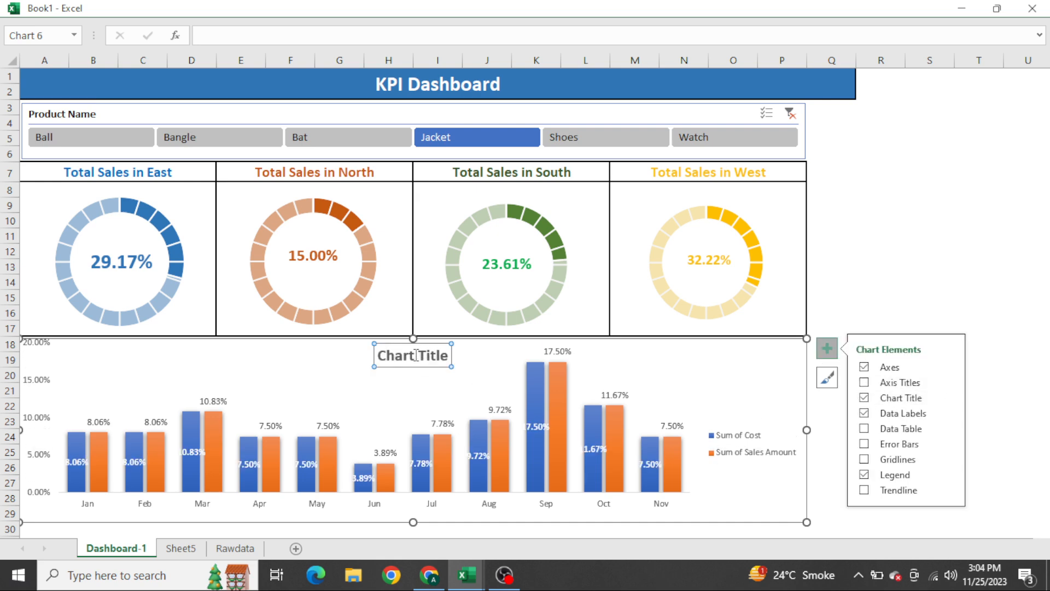
triple_click(417, 356)
type("Mo")
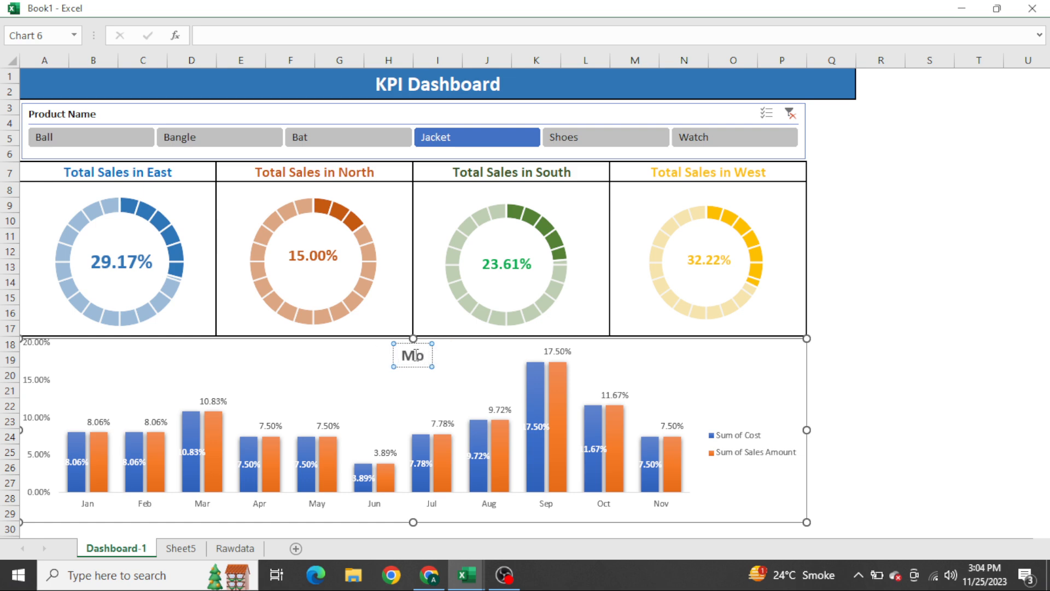
type("nth on Month C")
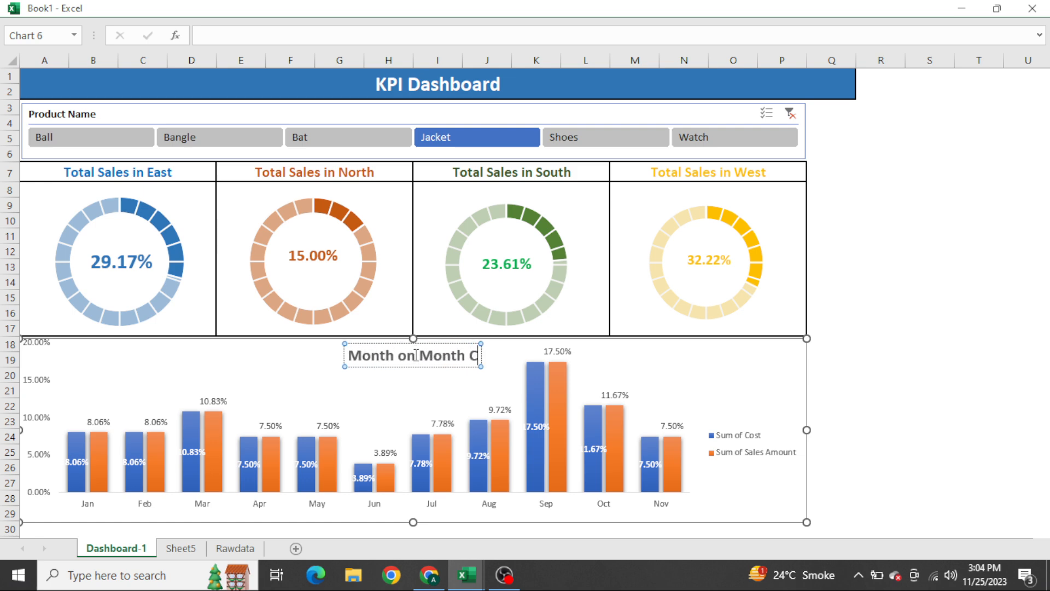
type("ost and Profit")
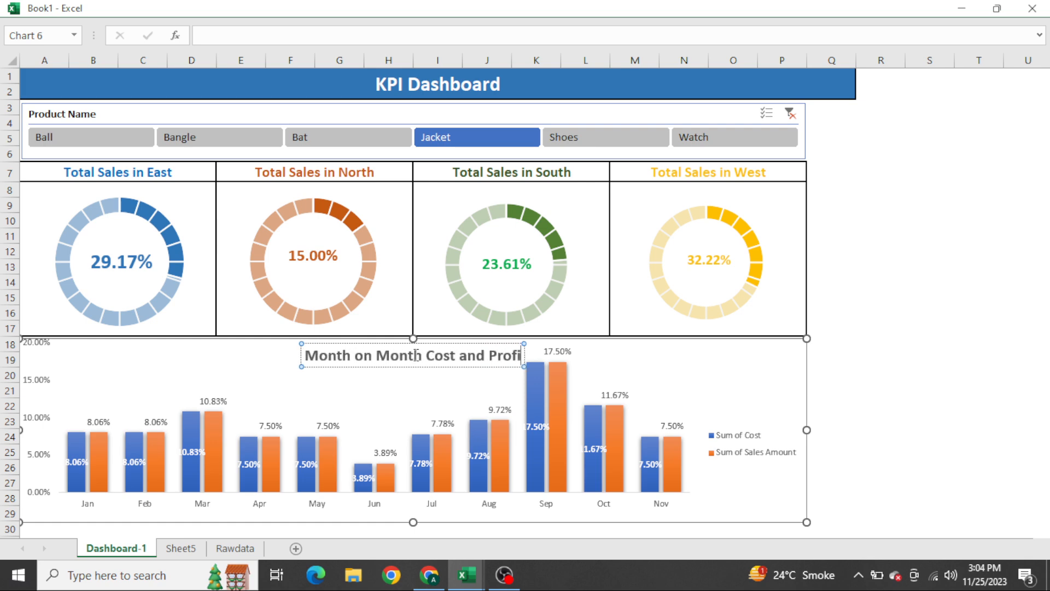
type(" ANalysis")
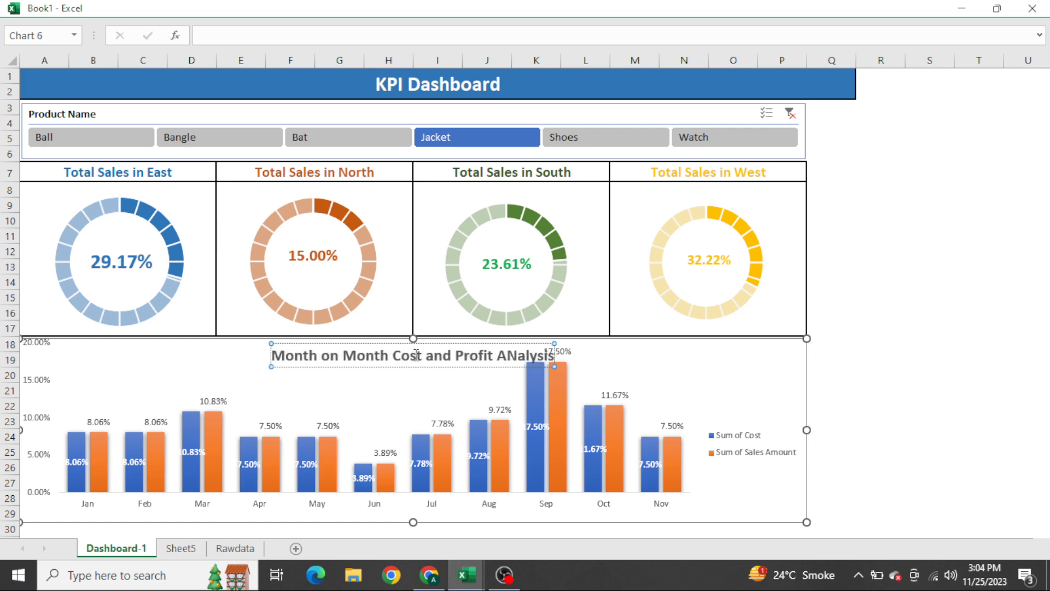
key("BackSpace")
key("BackSpace")
key("BackSpace")
key("BackSpace")
type("n")
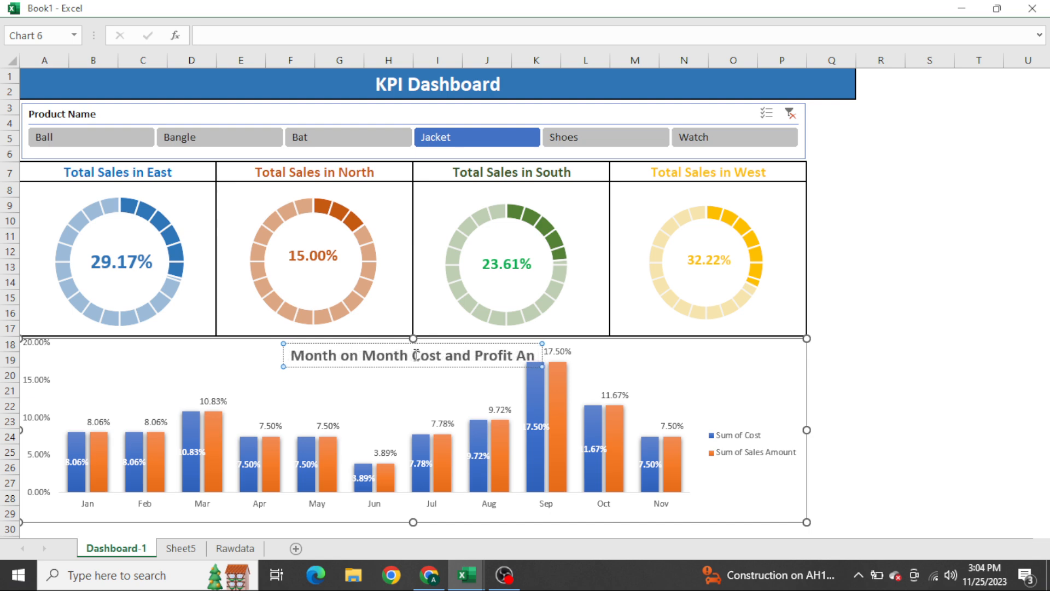
type("alysis")
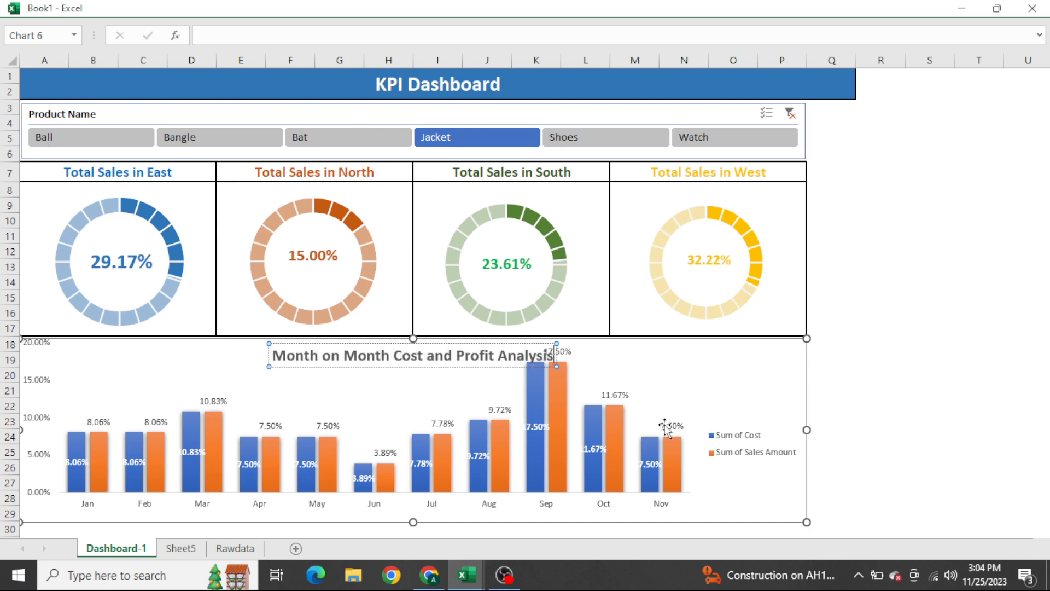
left_click(723, 500)
left_click(682, 474)
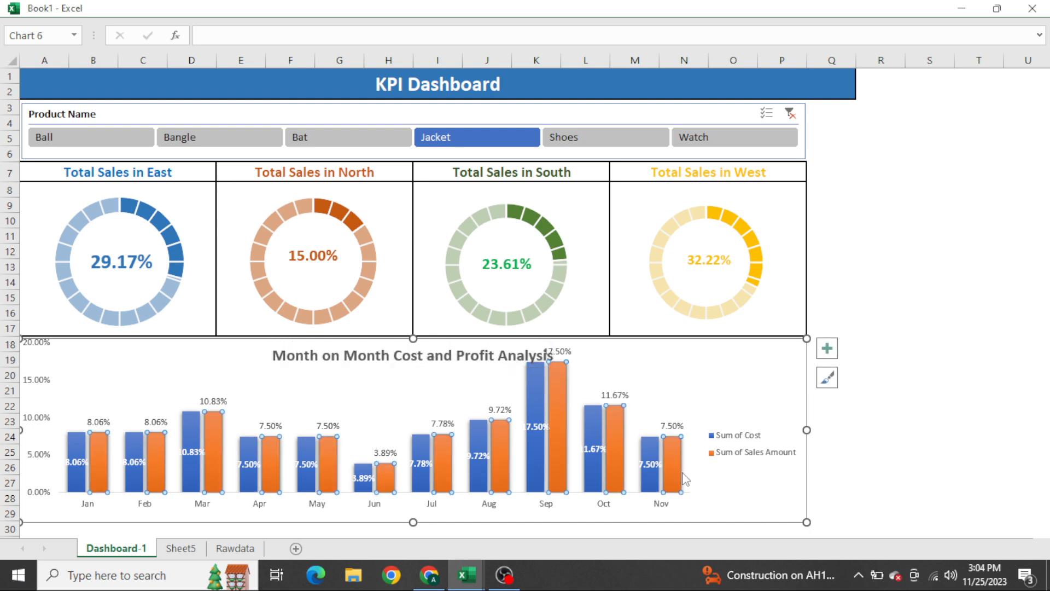
left_click(702, 483)
left_click(930, 391)
key("ctrl+Up")
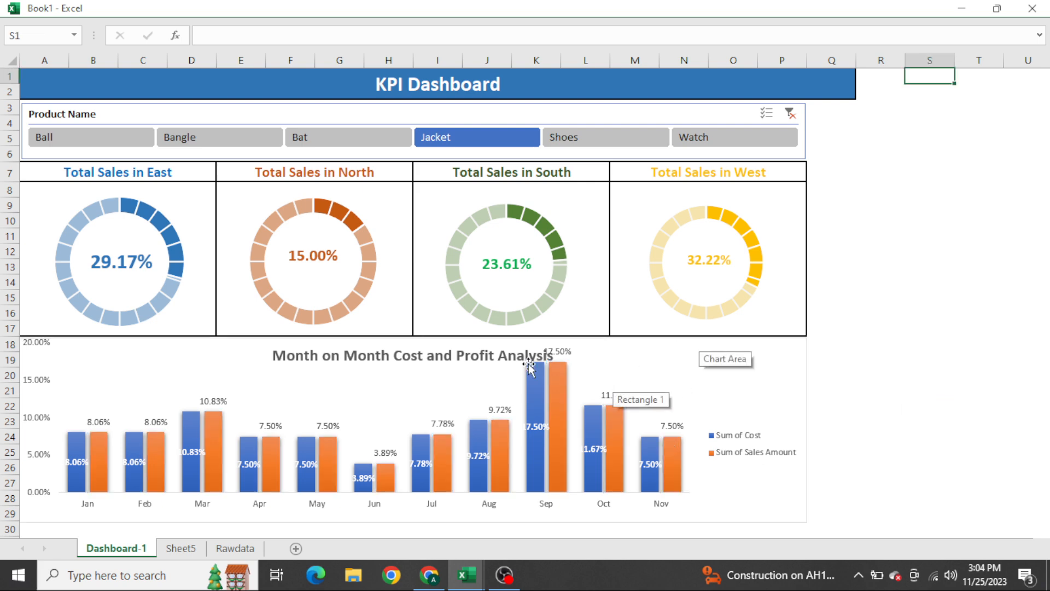
Shift the column chart's title left so it clears the September columns and their label, then return to cell A1.
left_click(475, 358)
left_click_drag(440, 366, 403, 366)
left_click(884, 320)
key("ctrl+Home")
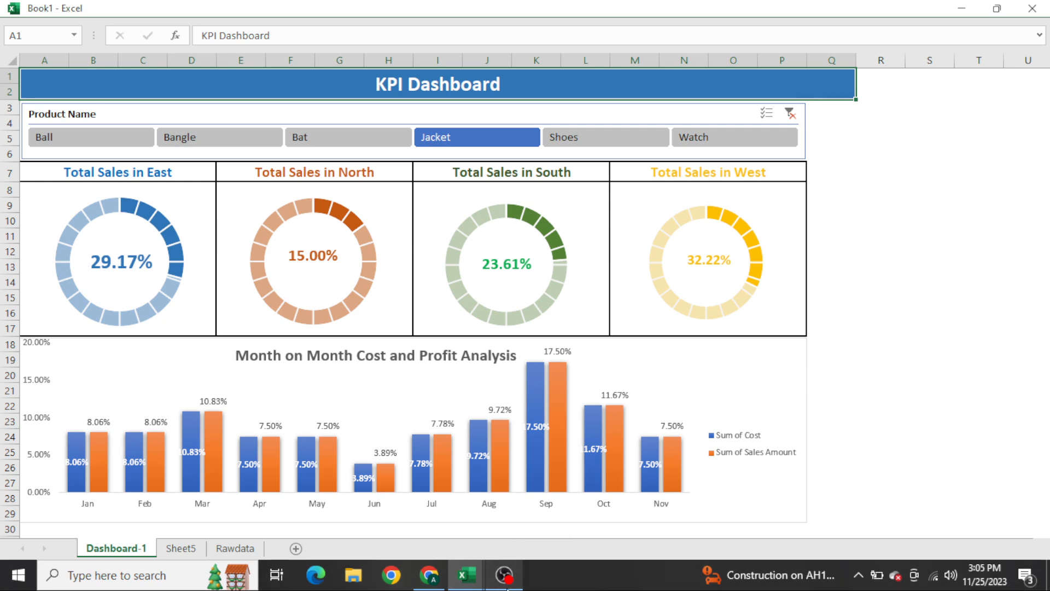
mouse_move(506, 588)
left_click(510, 532)
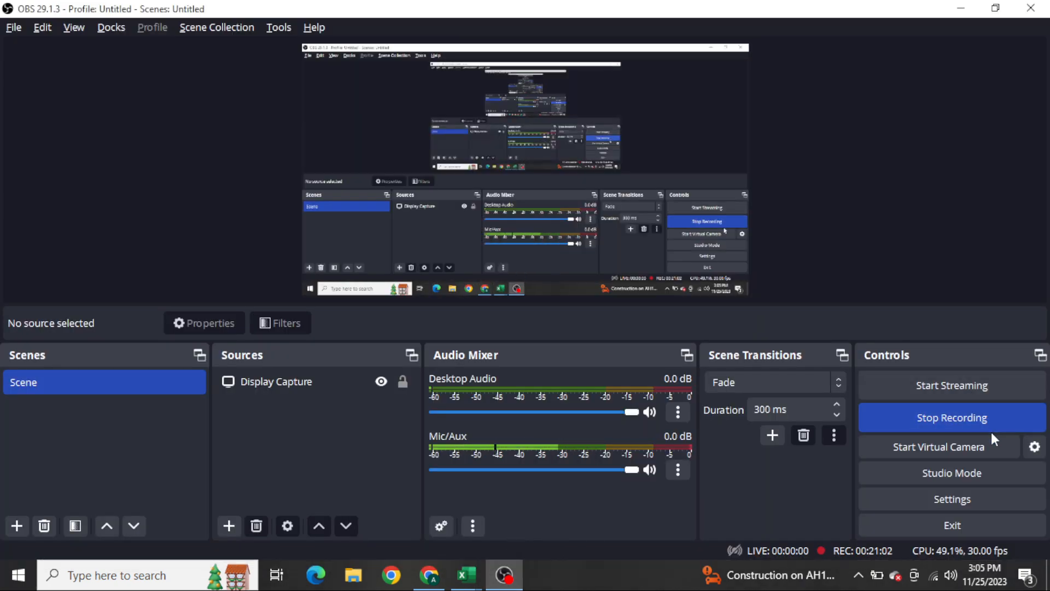